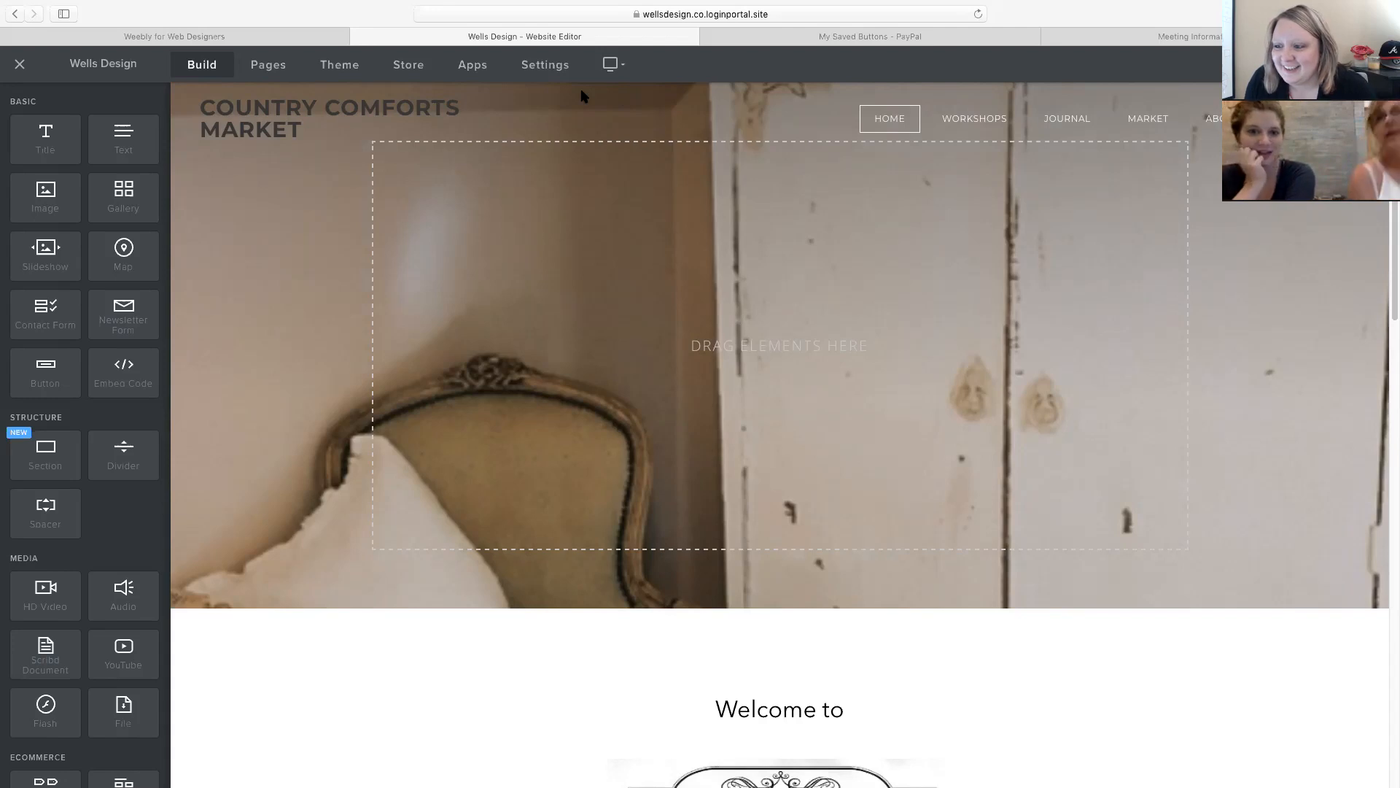
# Try placing a spacer and a text block around the Welcome to title.
pyautogui.moveTo(491, 108)
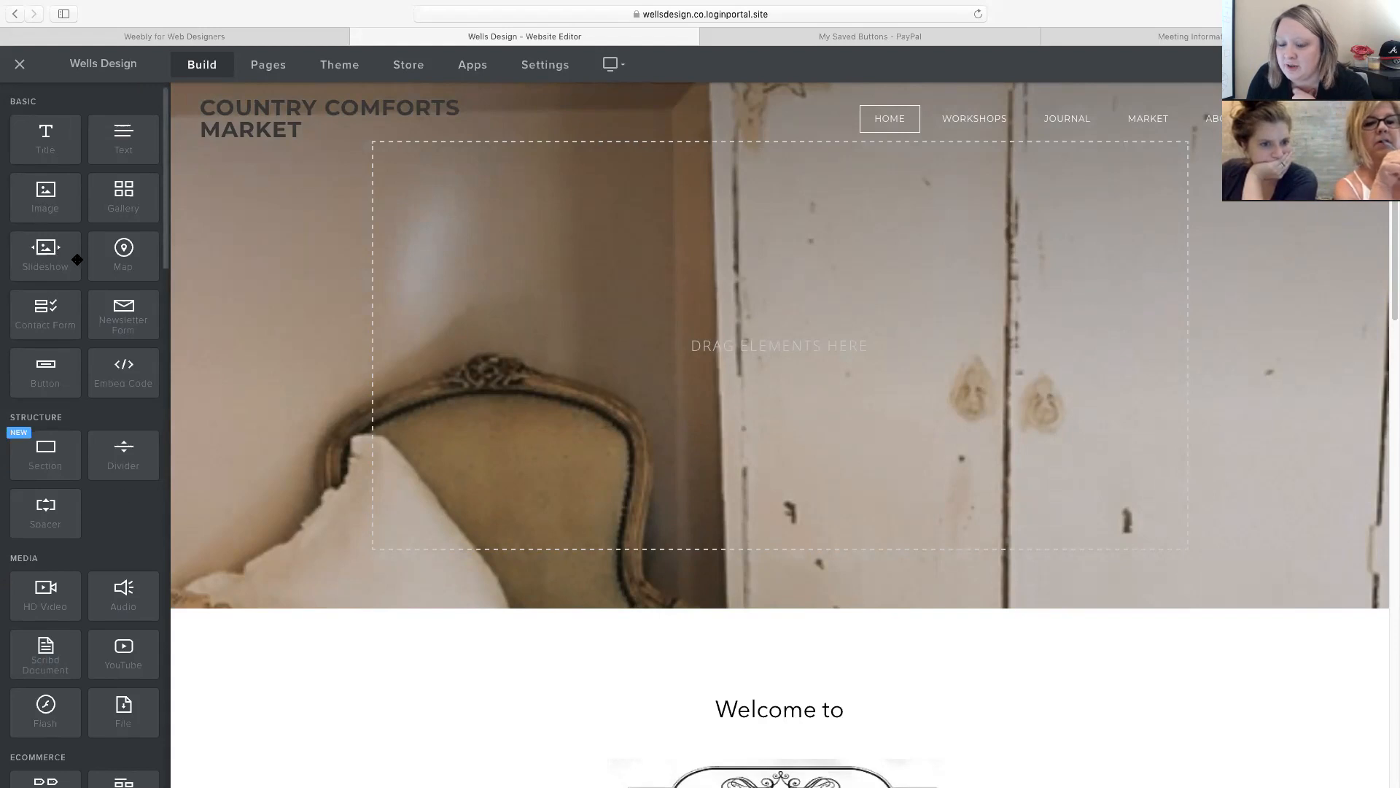
pyautogui.scroll(-3, 616, 353)
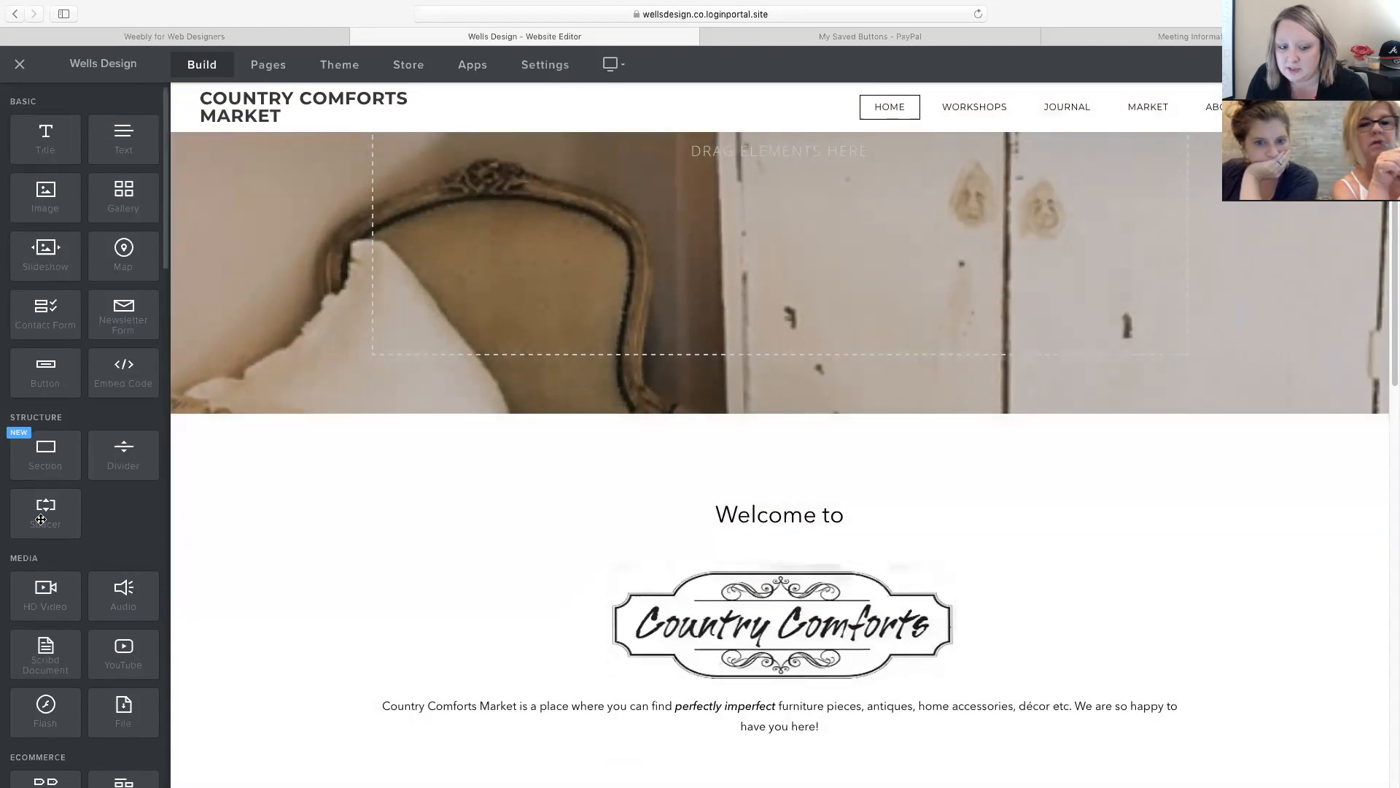
pyautogui.moveTo(41, 519)
pyautogui.mouseDown()
pyautogui.moveTo(655, 497)
pyautogui.moveTo(313, 501)
pyautogui.moveTo(36, 523)
pyautogui.mouseUp()
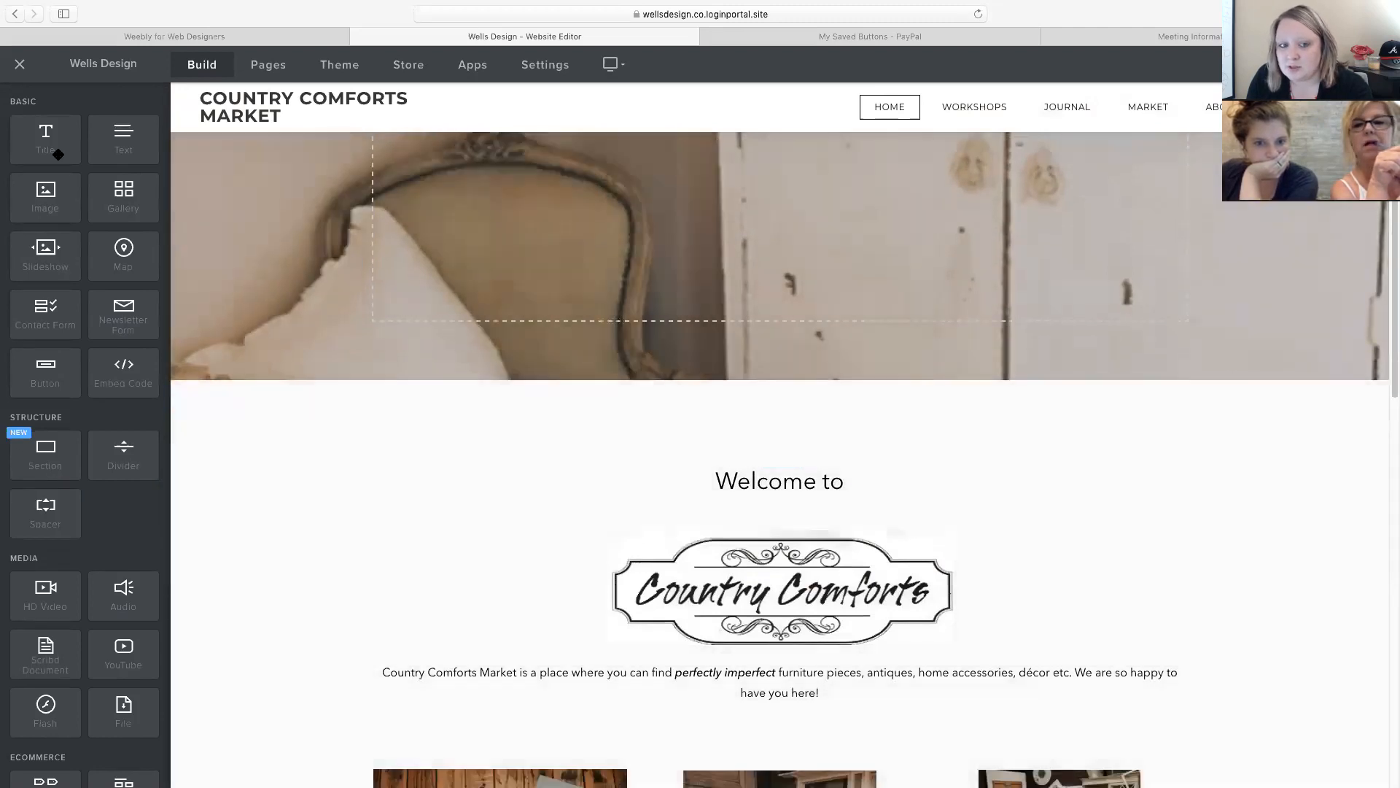
pyautogui.moveTo(126, 138); pyautogui.dragTo(715, 515)
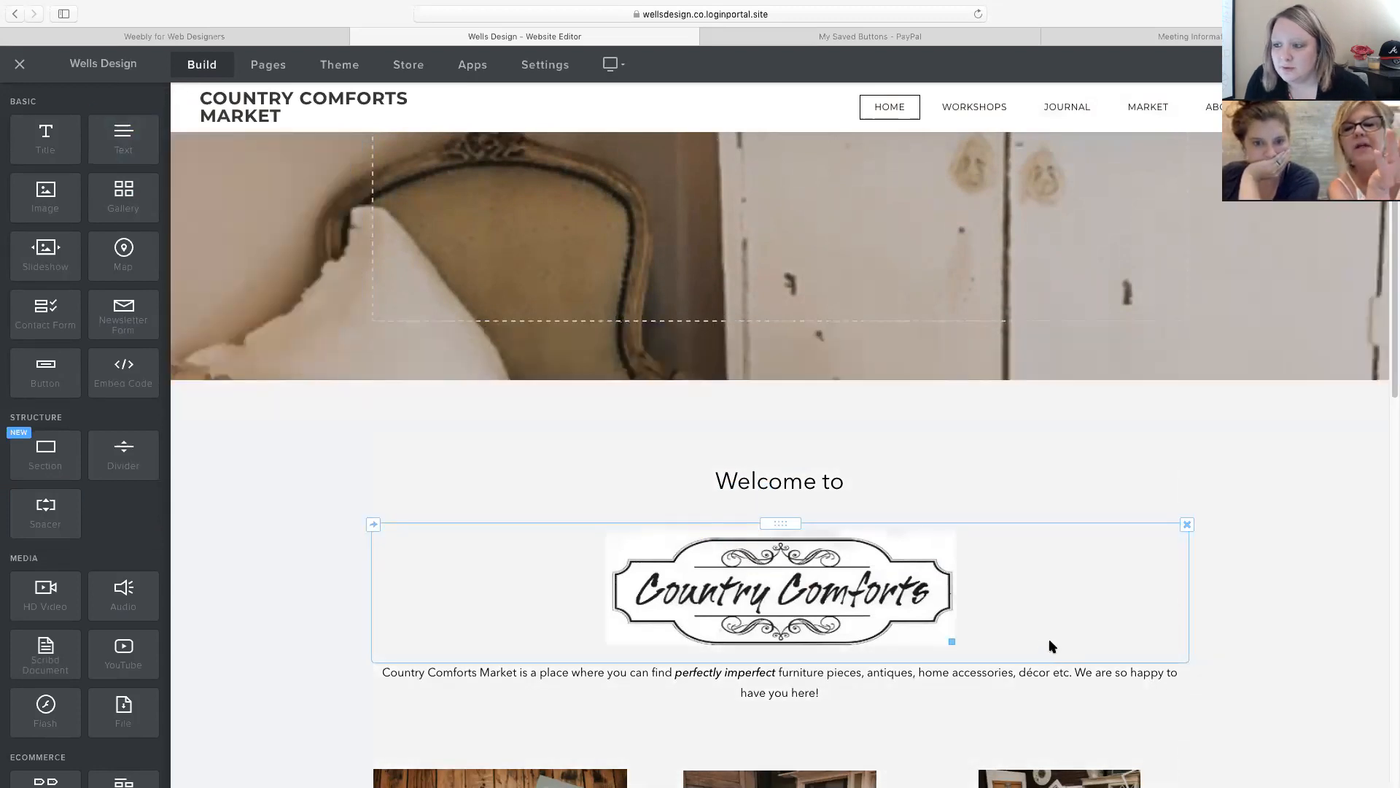
pyautogui.scroll(-2, 1048, 641)
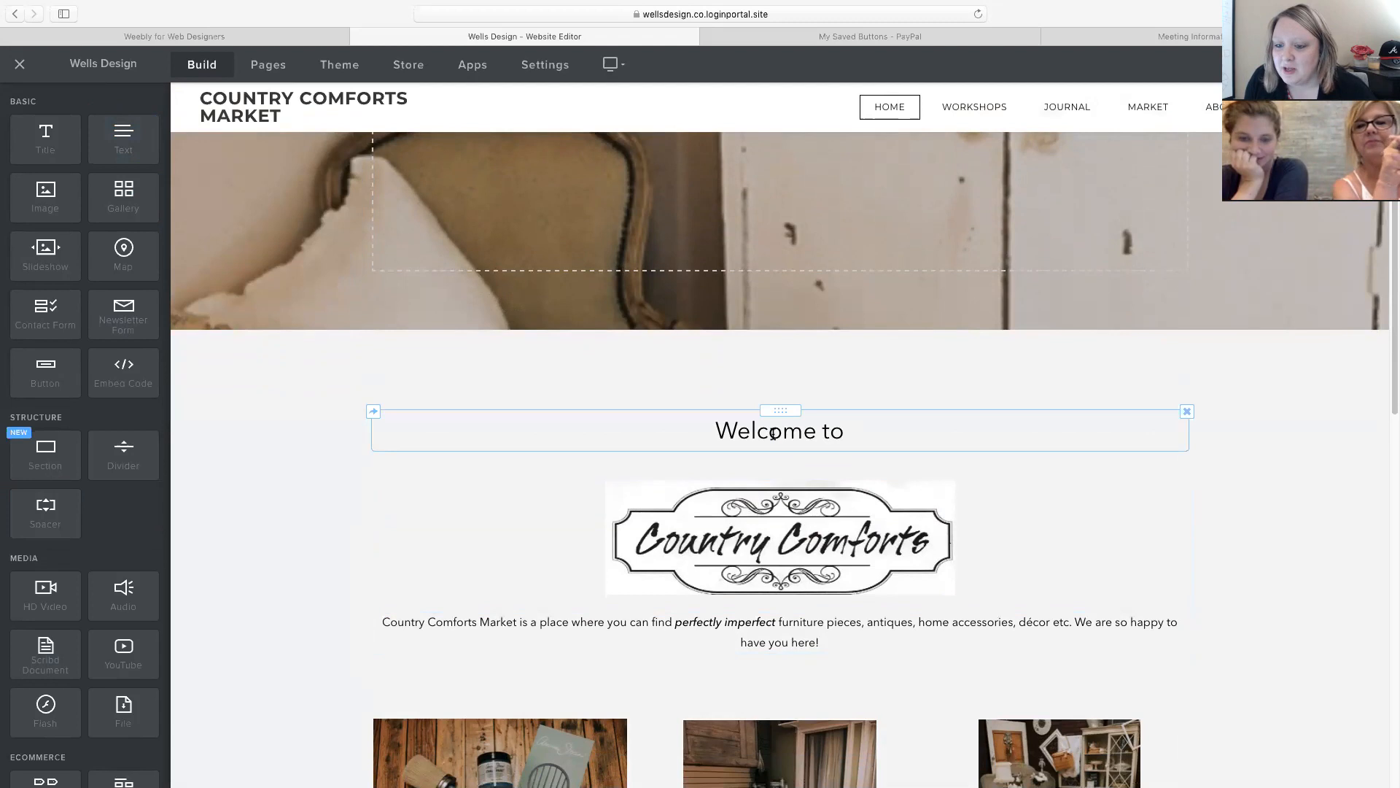
# Retype the page title as 'Welcome to' and select the Country Comforts logo image.
pyautogui.click(741, 435)
pyautogui.moveTo(713, 431); pyautogui.dragTo(890, 438)
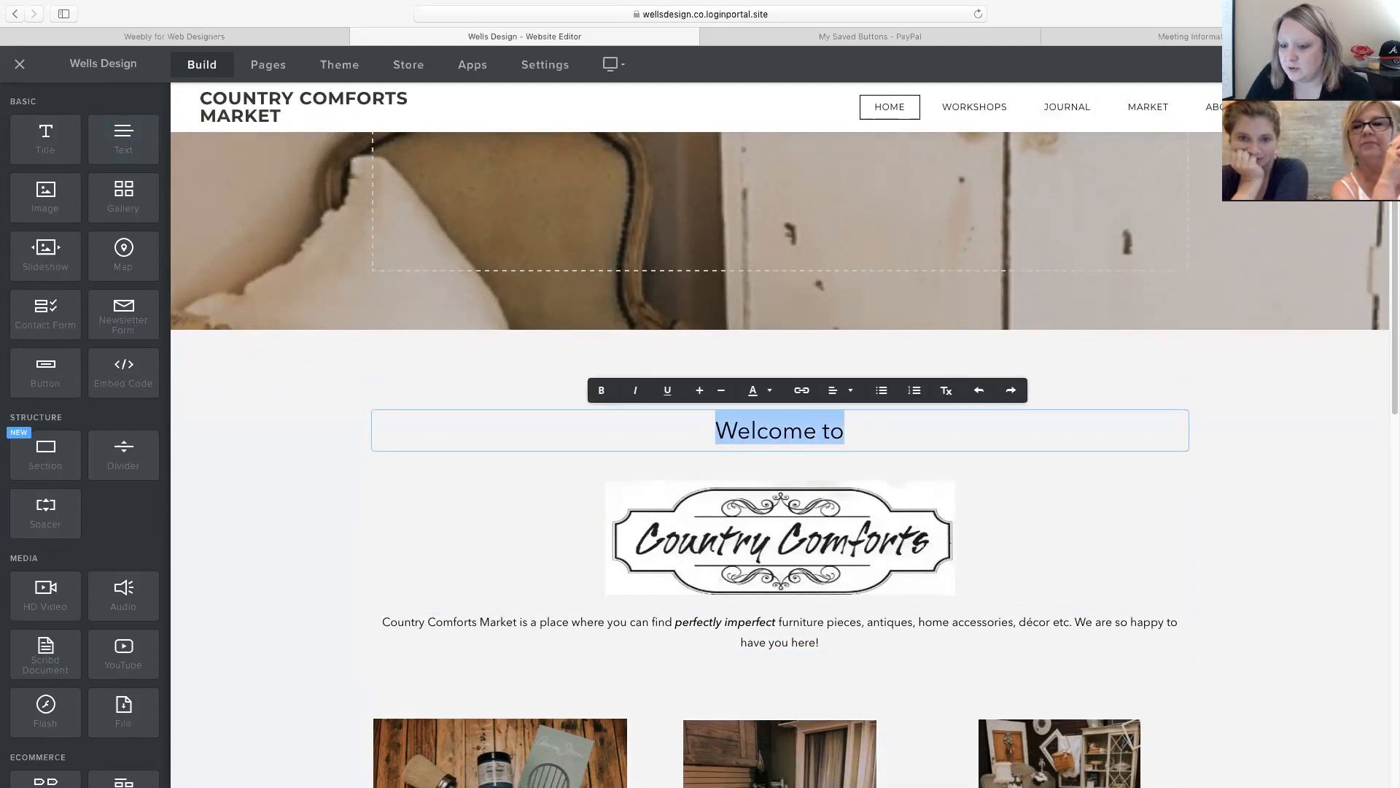
pyautogui.write('HElo')
pyautogui.press('BackSpace')
pyautogui.press('BackSpace')
pyautogui.press('BackSpace')
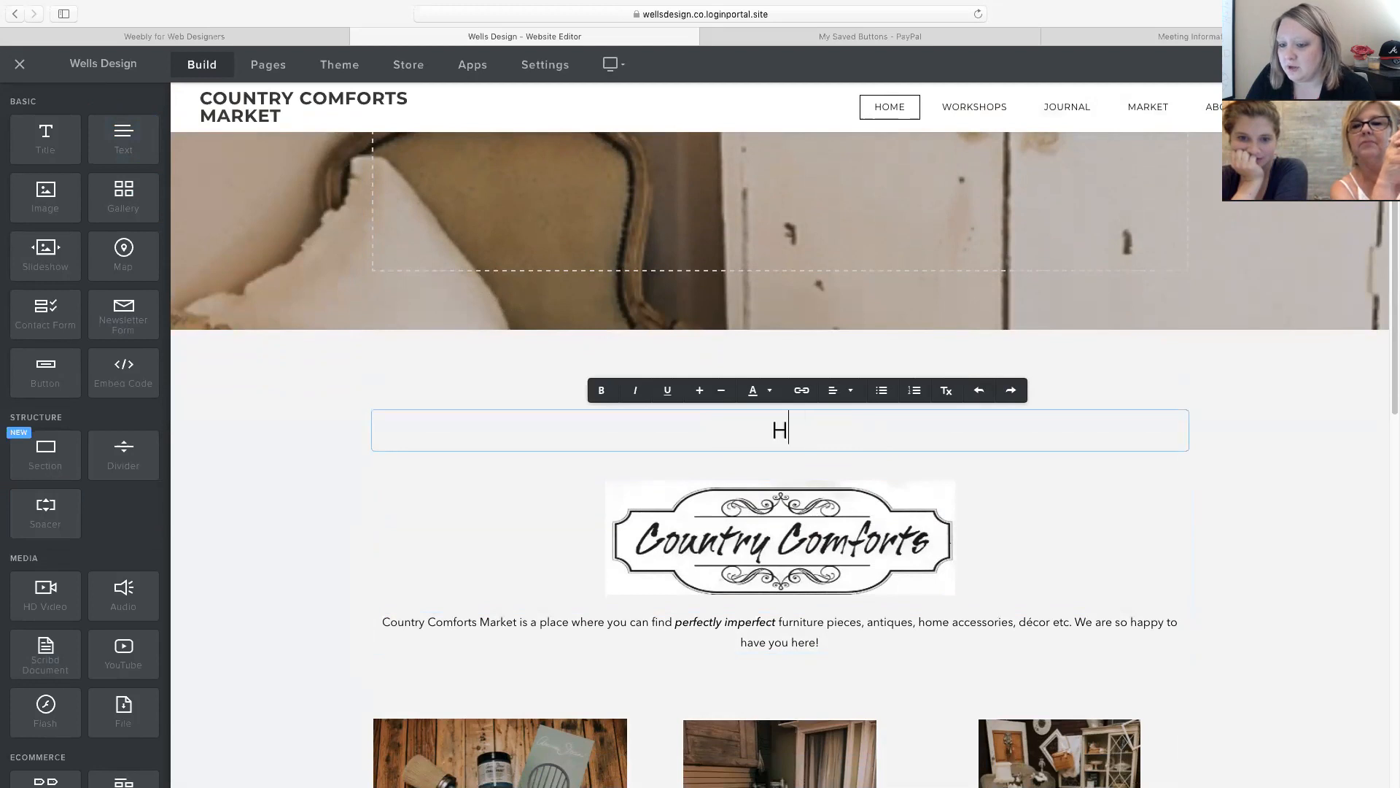
pyautogui.press('BackSpace')
pyautogui.write('Welcome ')
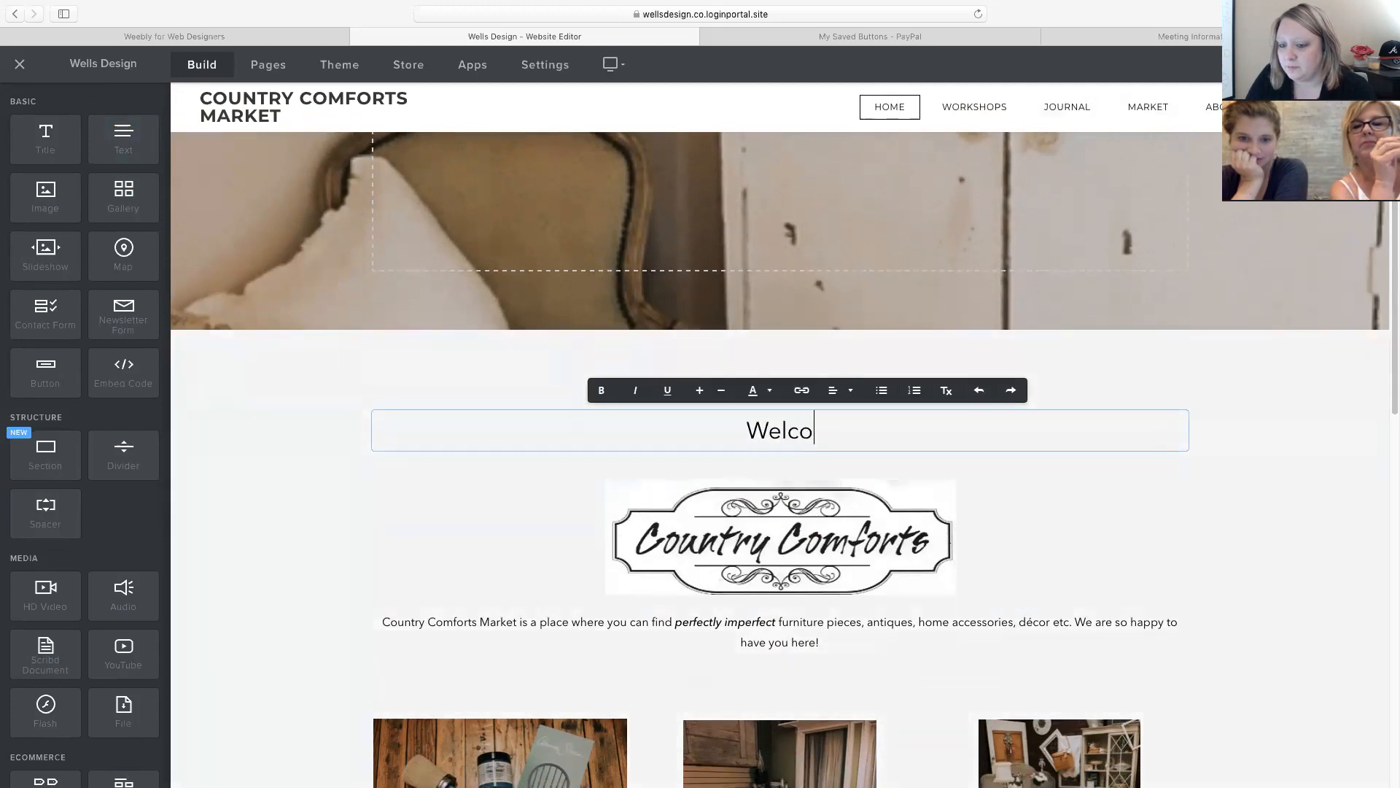
pyautogui.write('to')
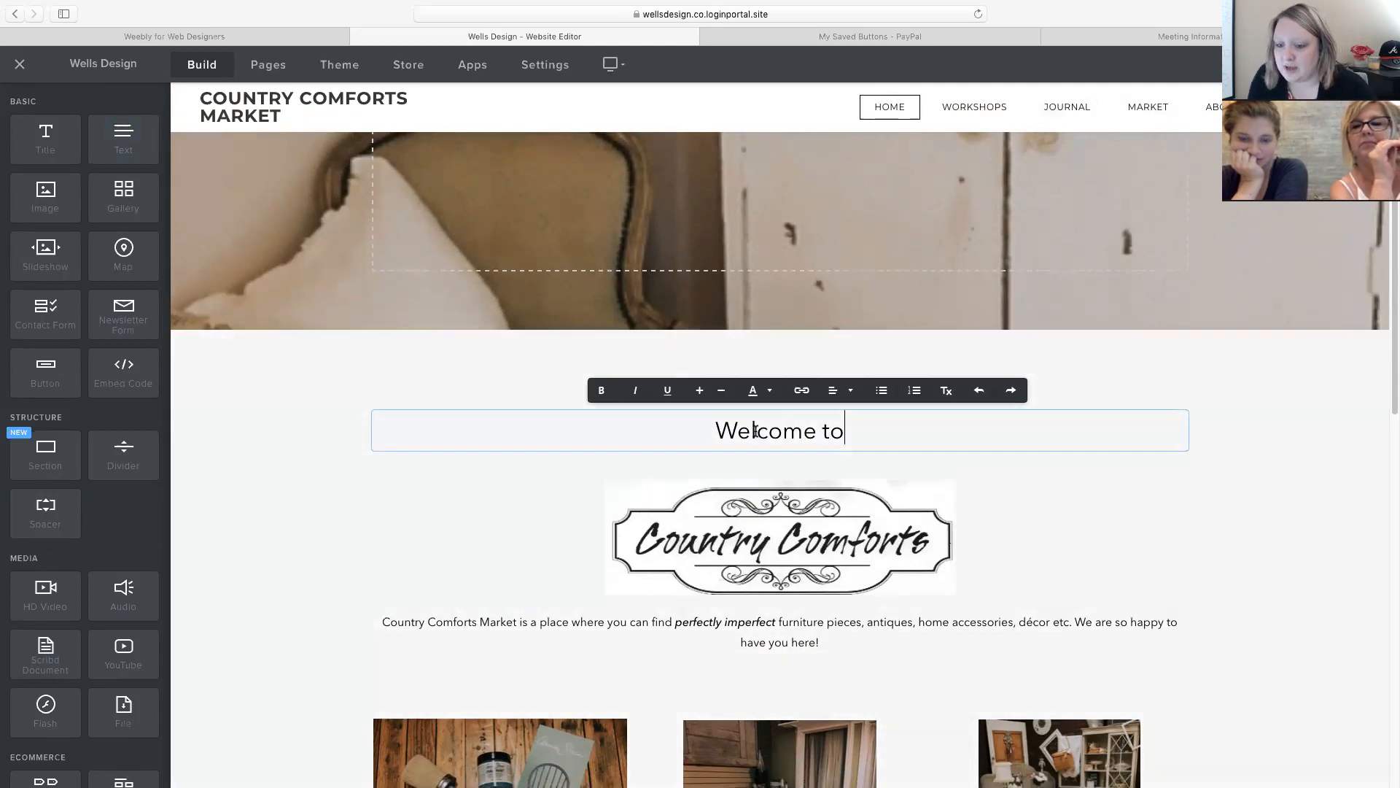
pyautogui.click(771, 532)
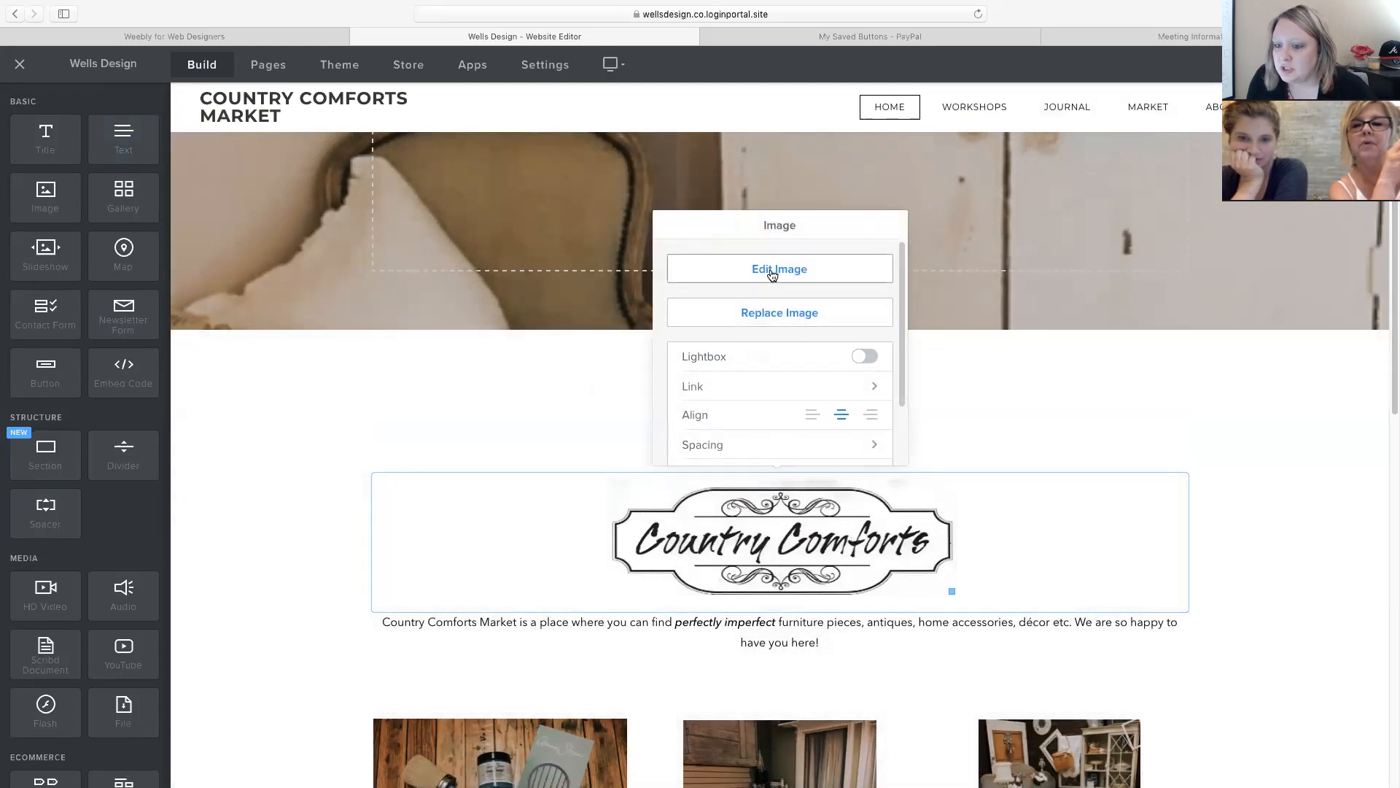
pyautogui.click(778, 270)
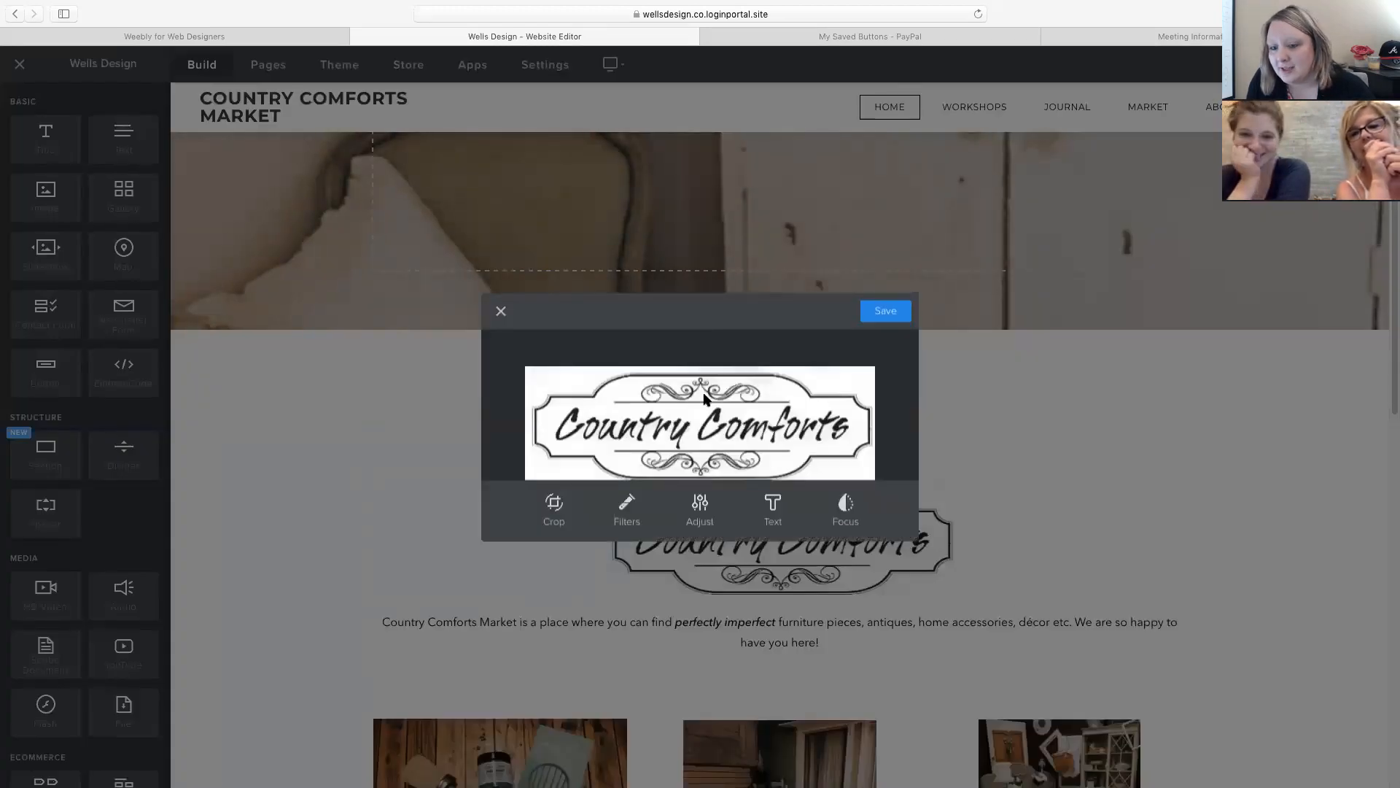
pyautogui.click(501, 311)
pyautogui.click(742, 500)
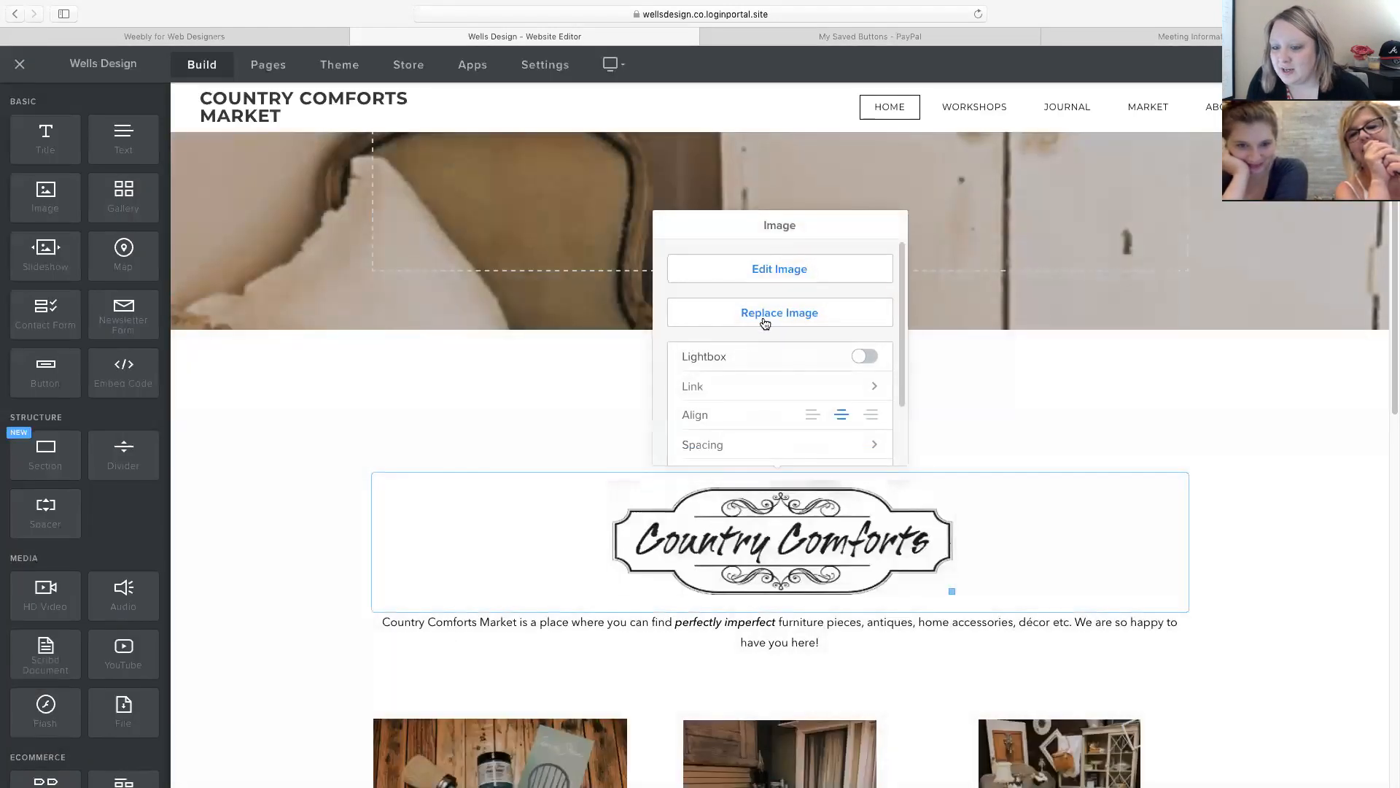
pyautogui.click(768, 317)
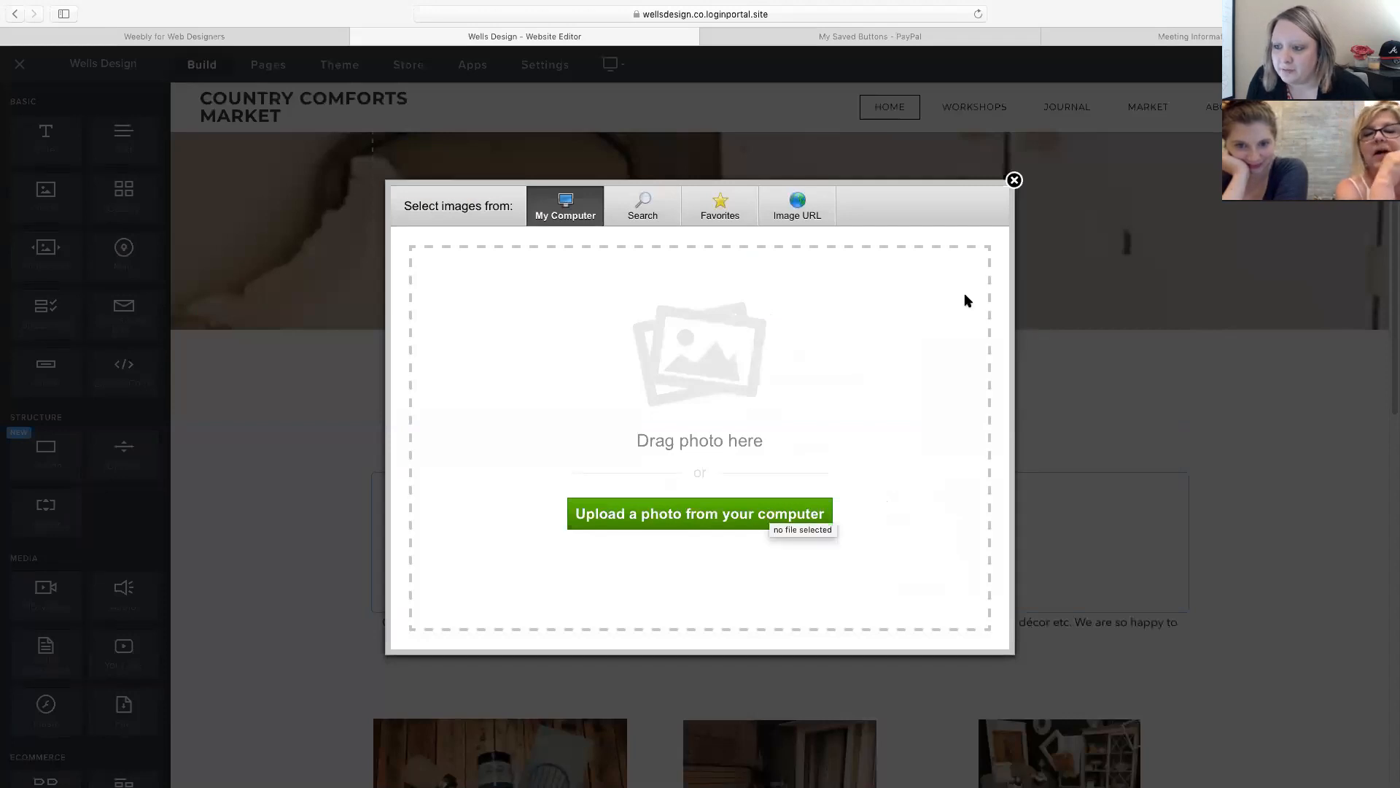
pyautogui.click(1014, 180)
pyautogui.scroll(-2, 1052, 480)
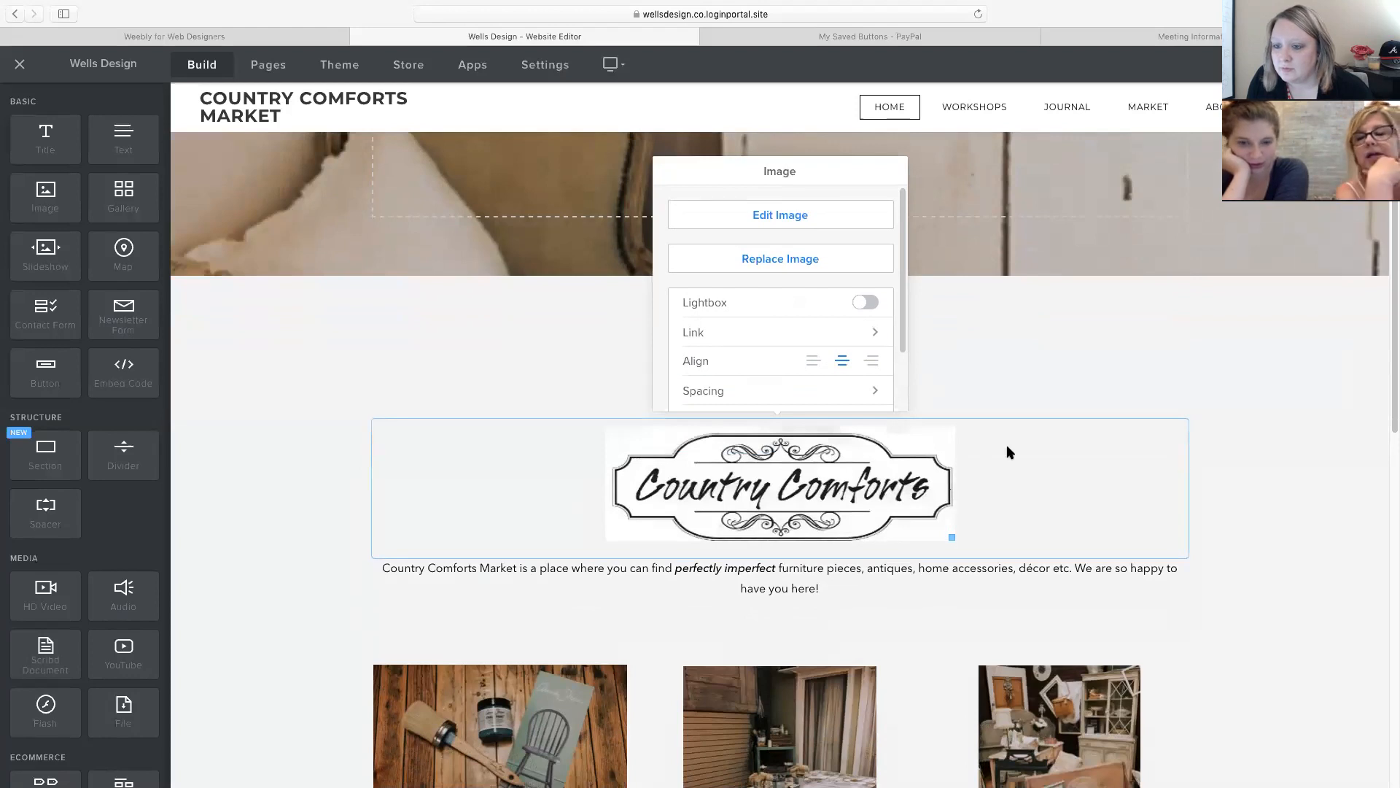
pyautogui.click(1006, 369)
pyautogui.scroll(-5, 941, 459)
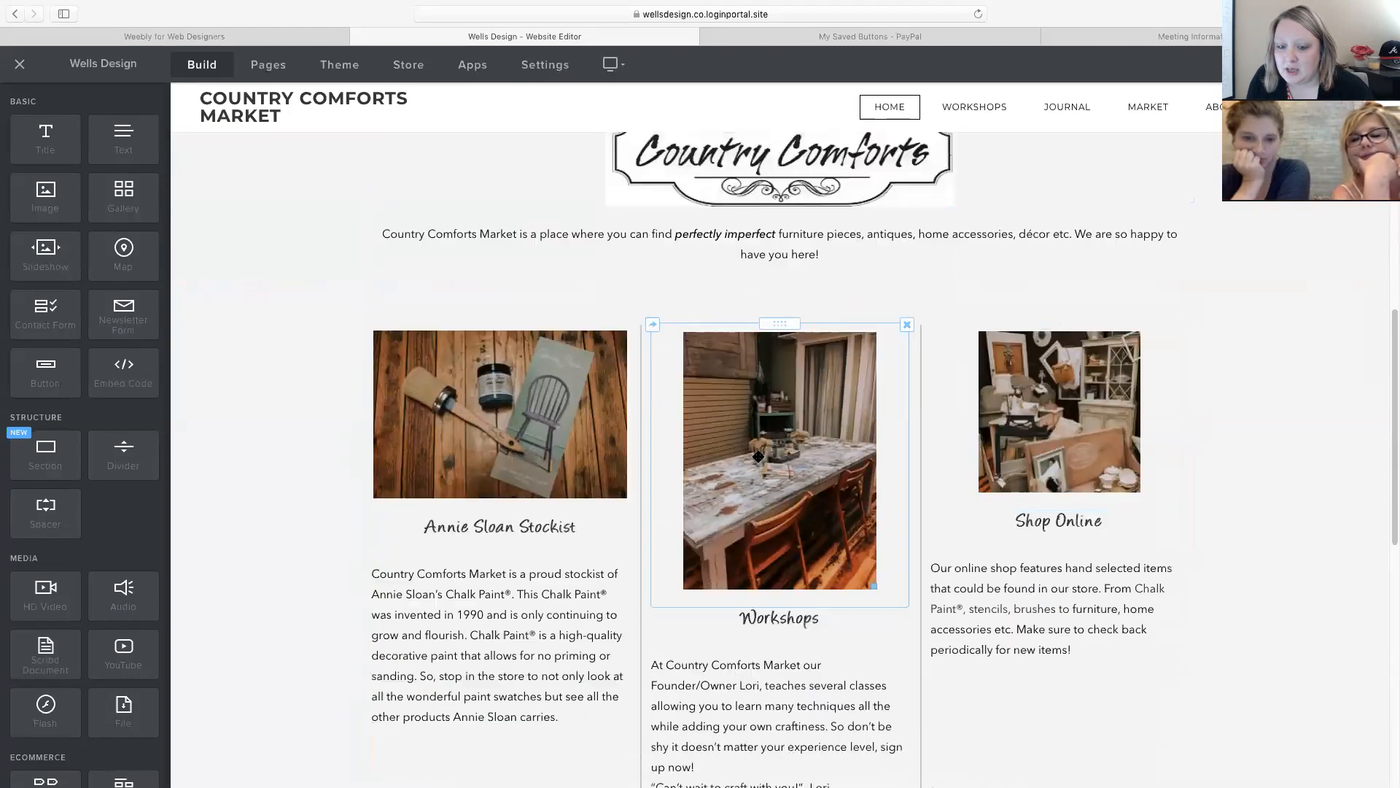
pyautogui.scroll(-1, 758, 456)
pyautogui.click(512, 370)
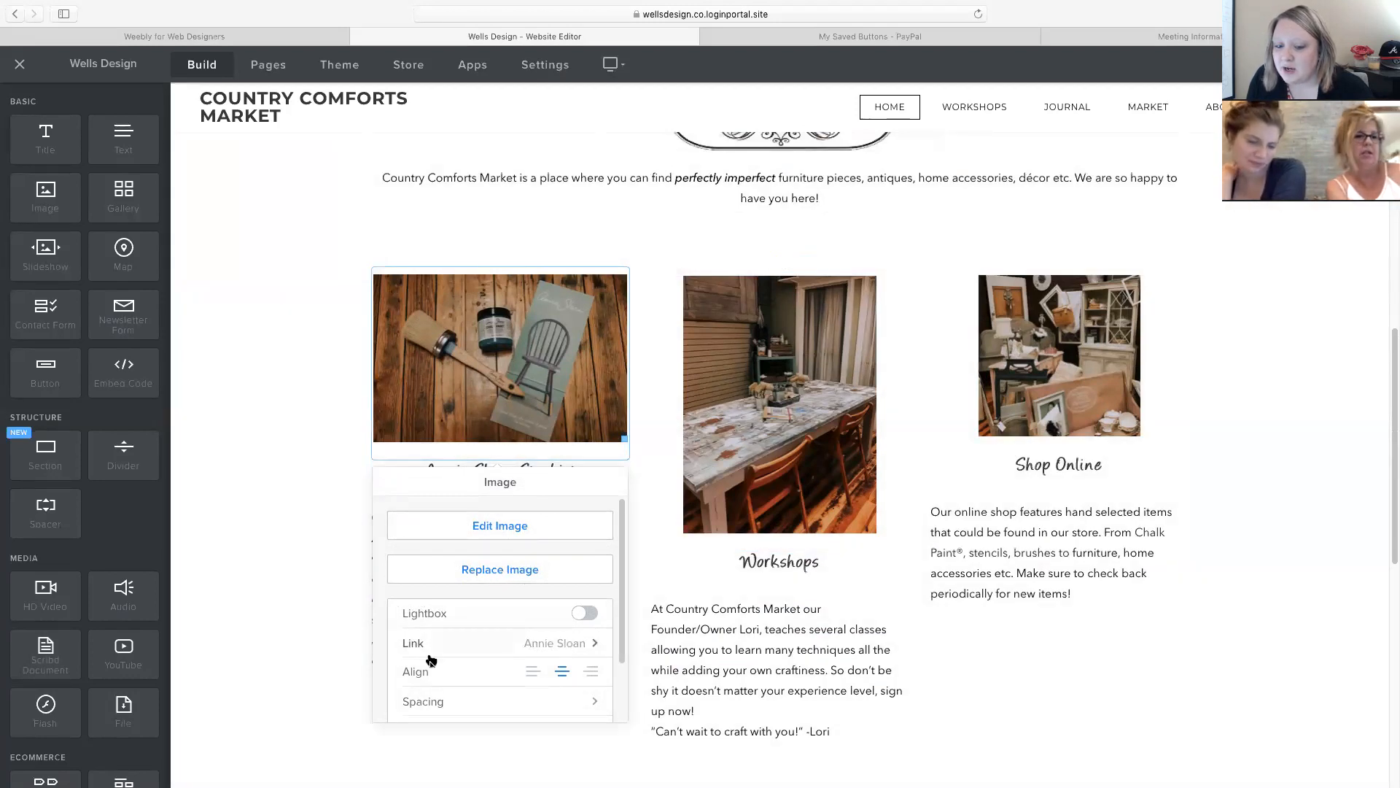
pyautogui.click(505, 647)
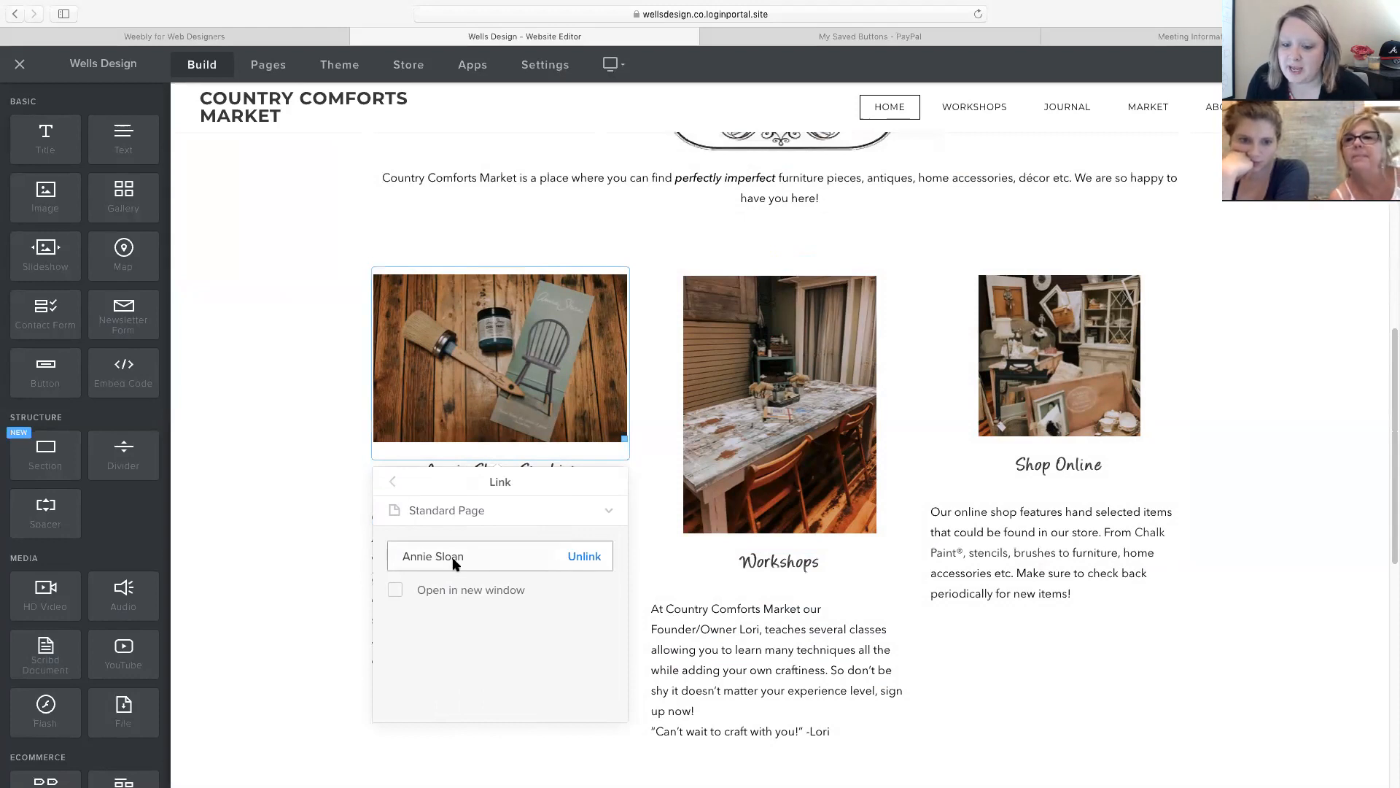
pyautogui.click(449, 515)
pyautogui.click(392, 481)
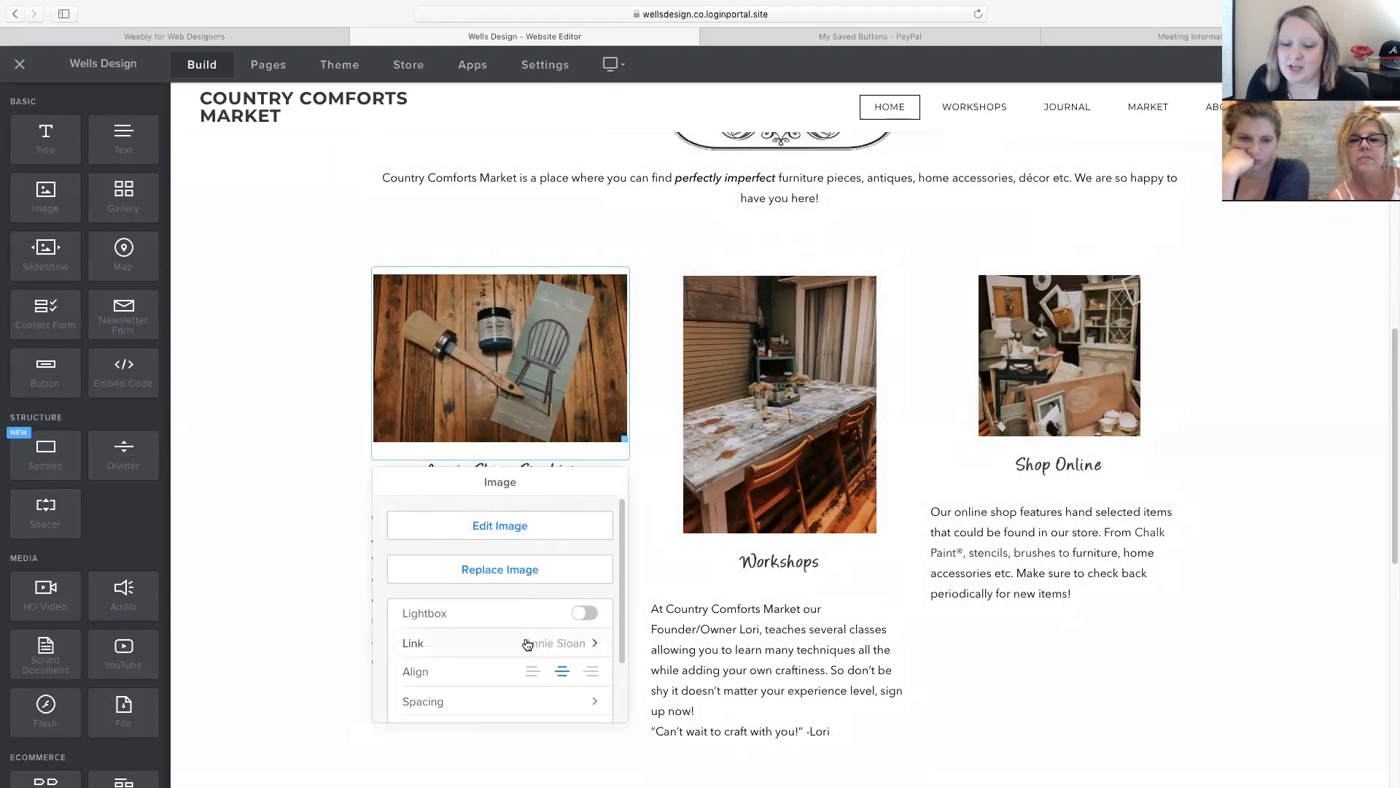
pyautogui.click(289, 463)
pyautogui.click(470, 479)
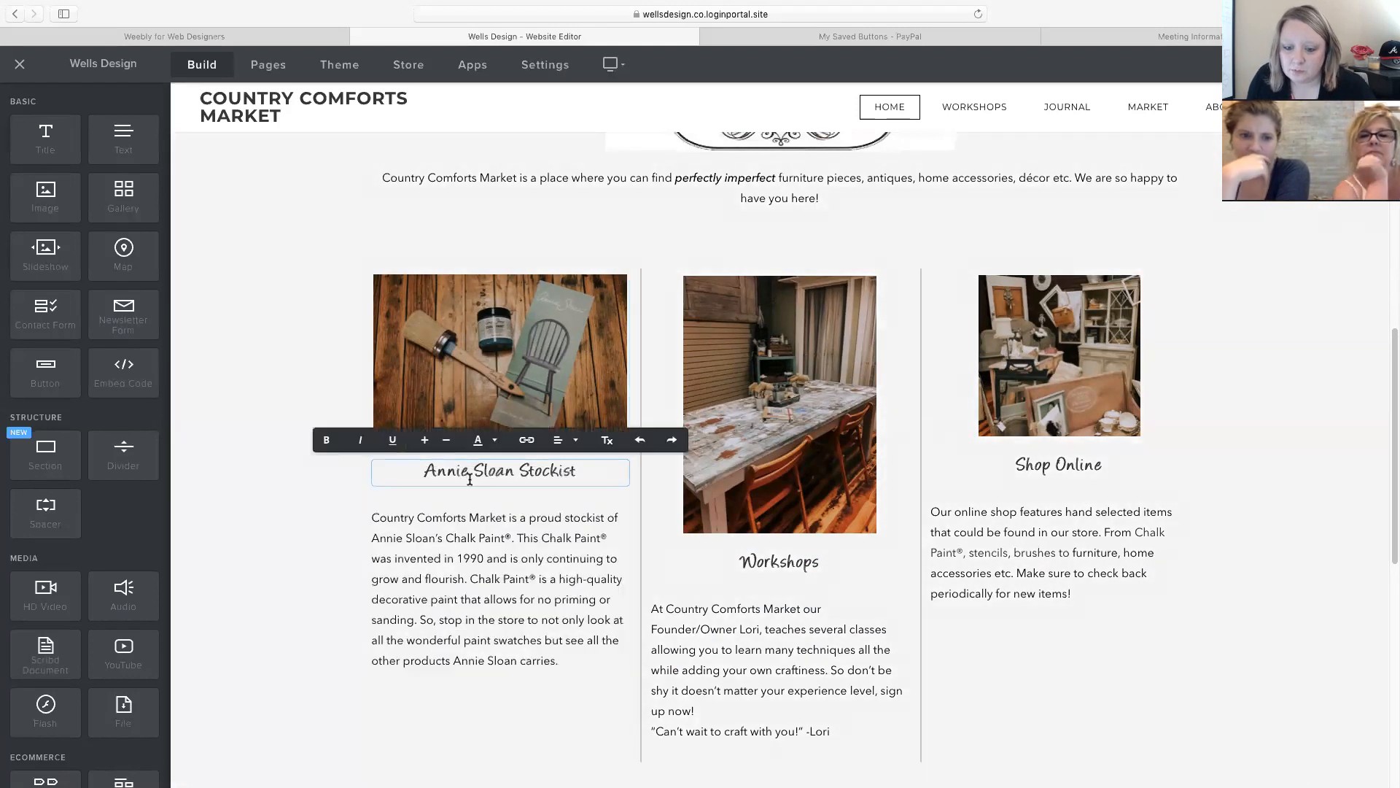
pyautogui.click(504, 552)
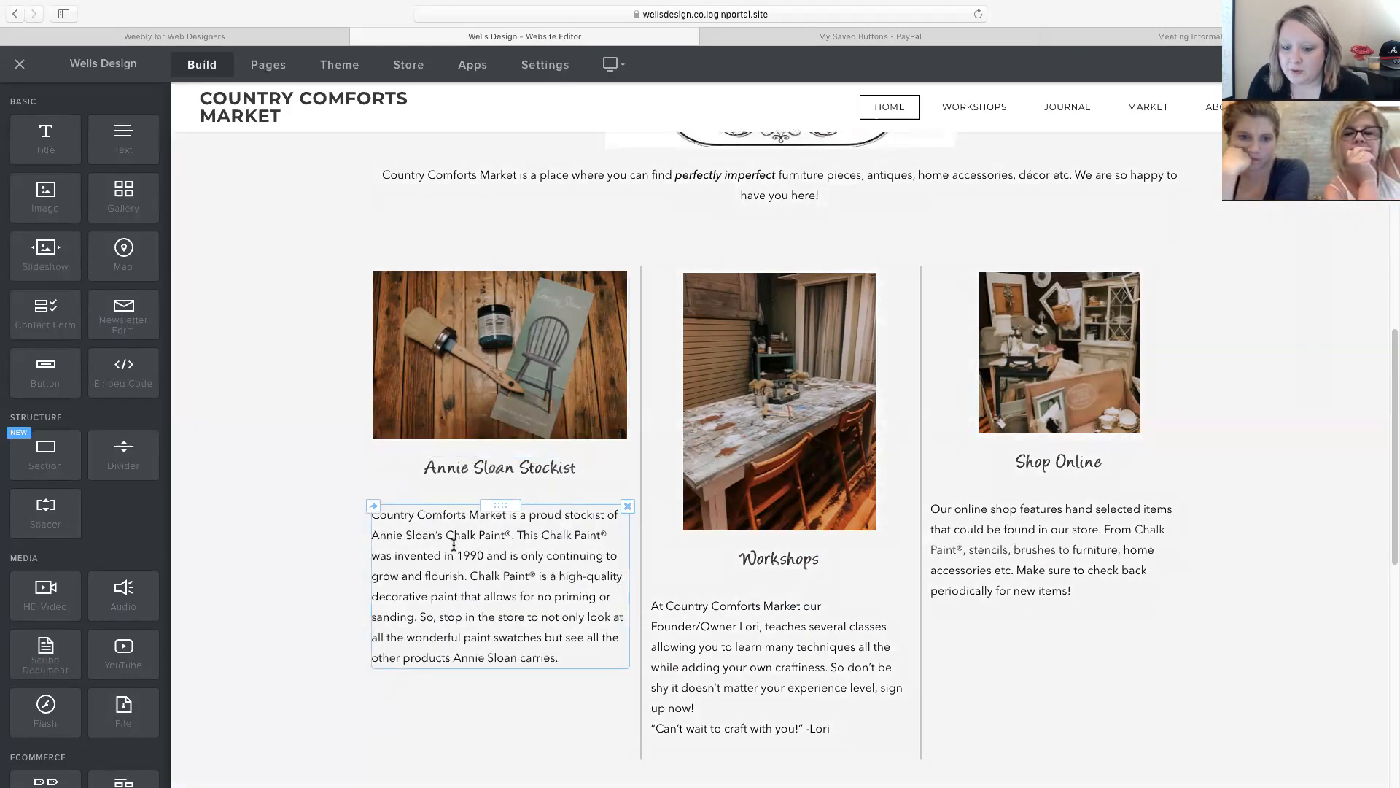
pyautogui.click(510, 598)
pyautogui.scroll(-1, 510, 598)
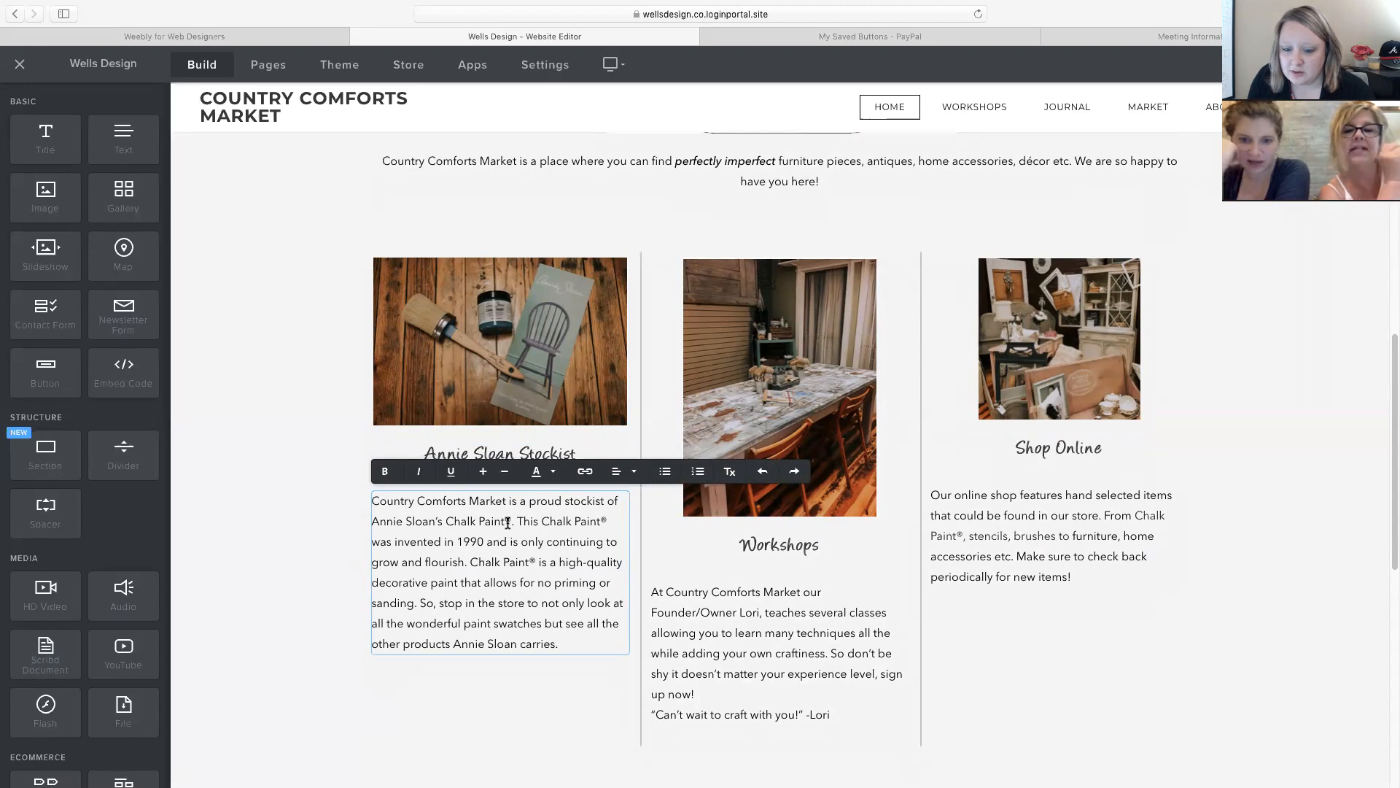
pyautogui.moveTo(509, 519); pyautogui.dragTo(506, 518)
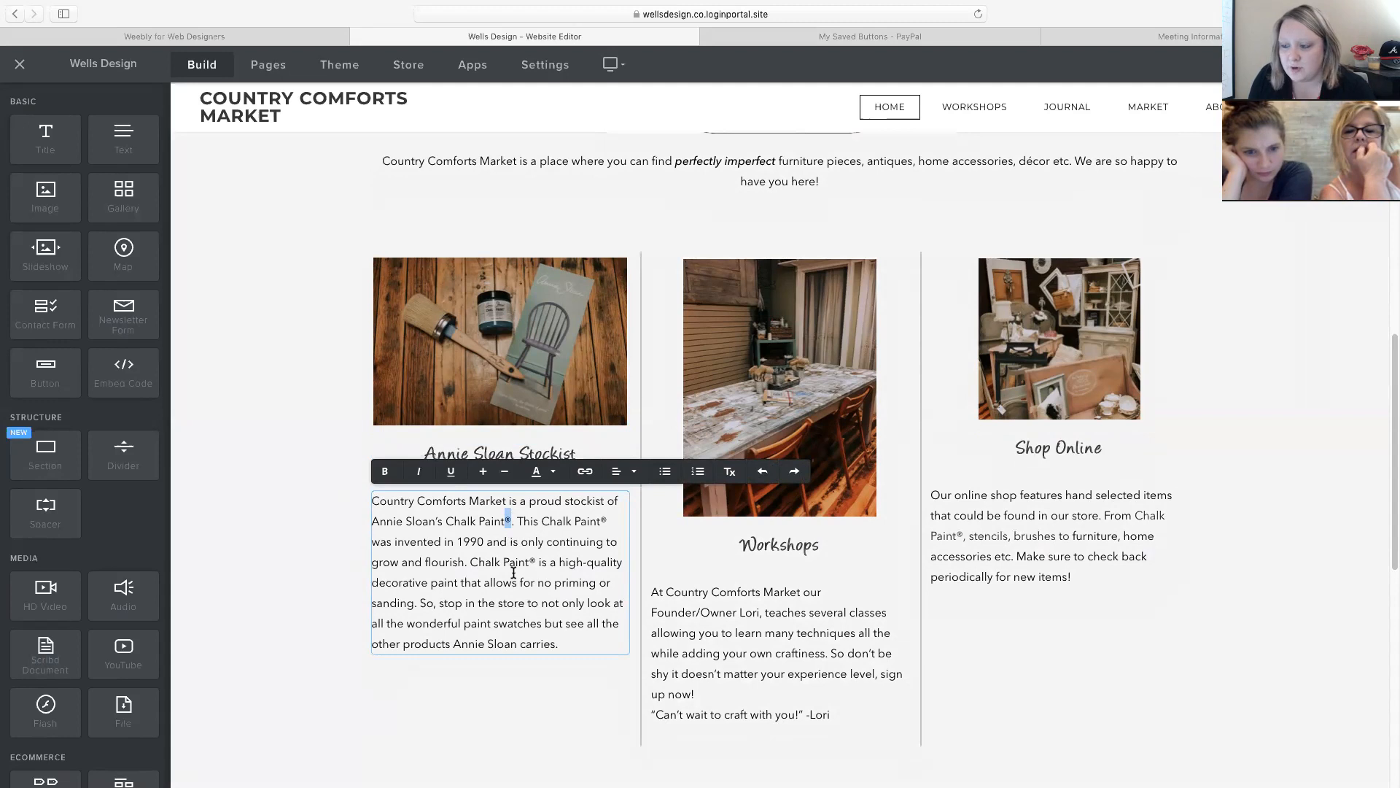
pyautogui.scroll(-1, 552, 602)
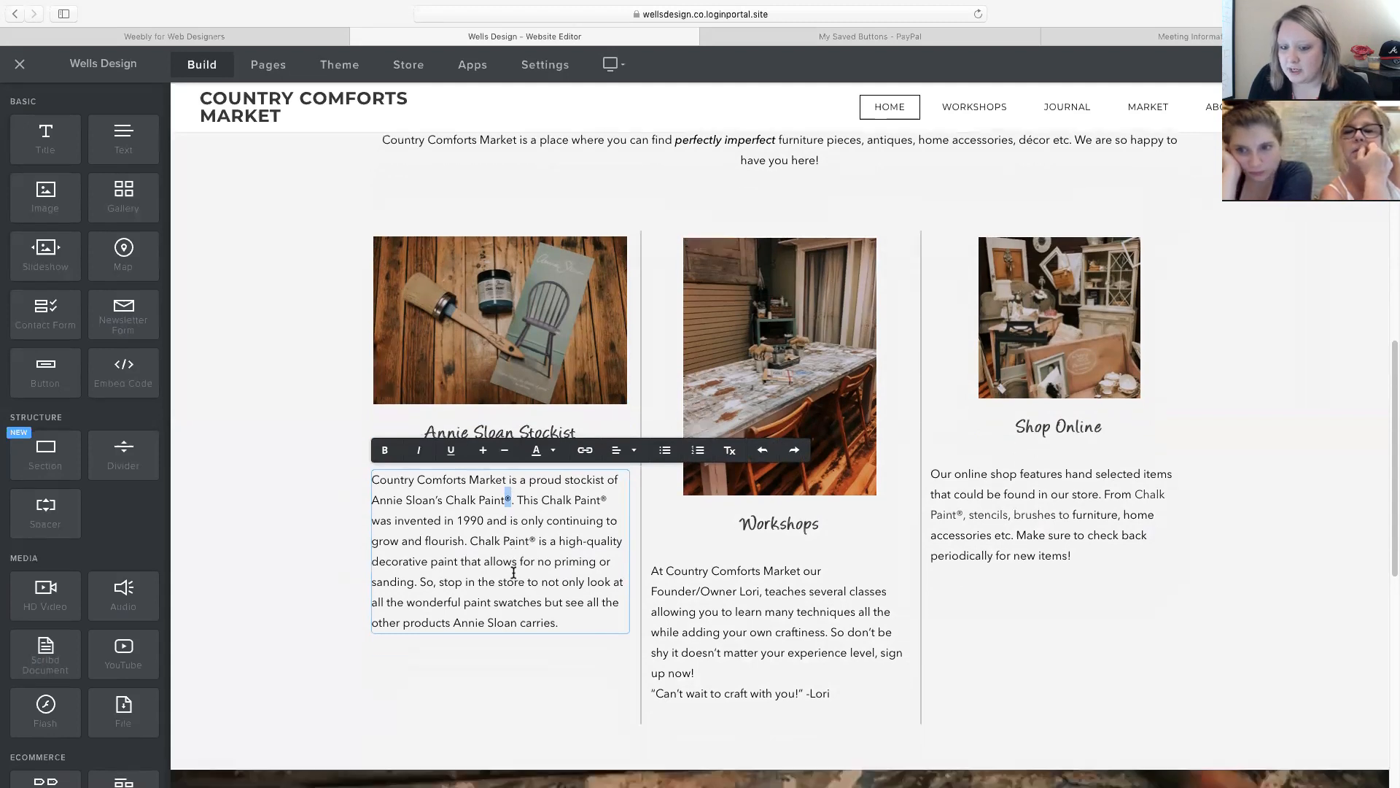
pyautogui.click(561, 619)
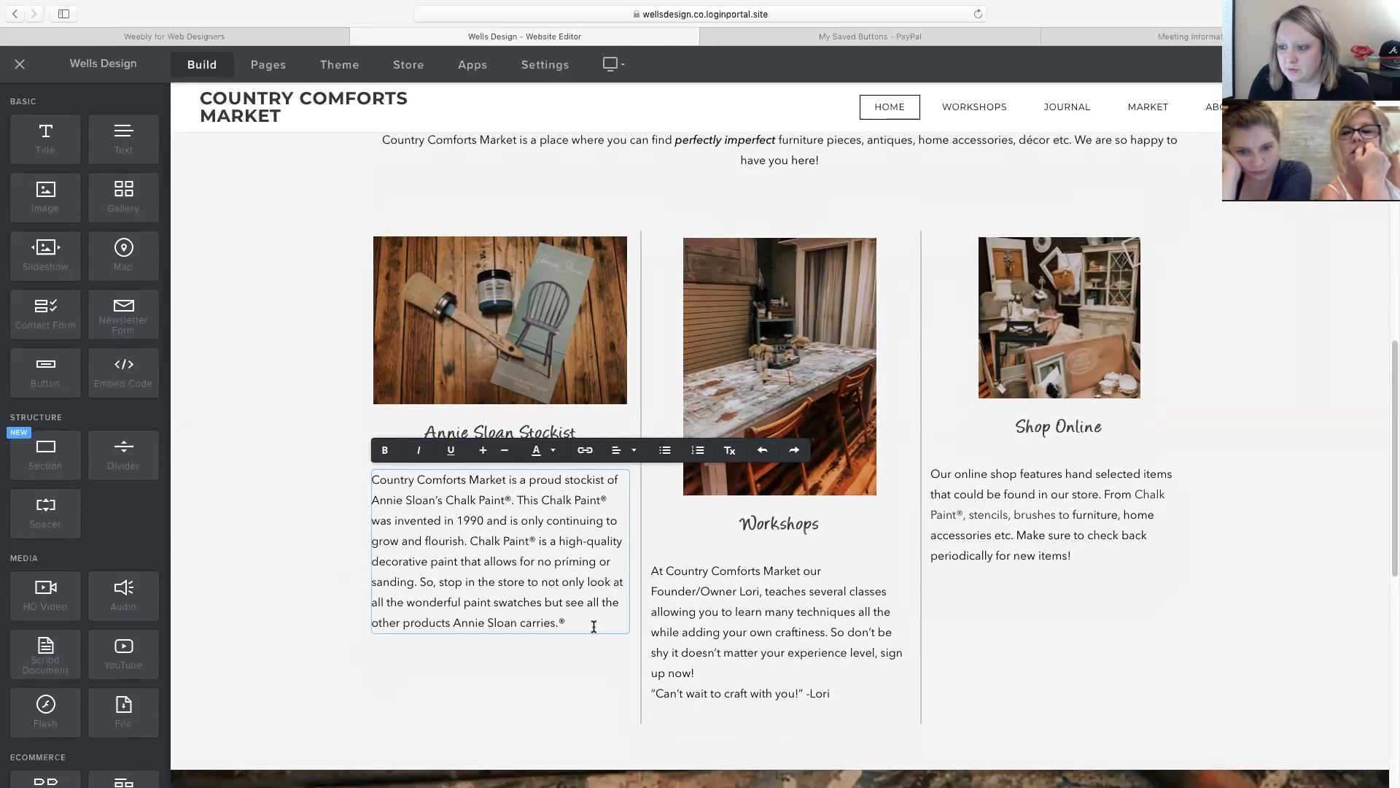
pyautogui.press('BackSpace')
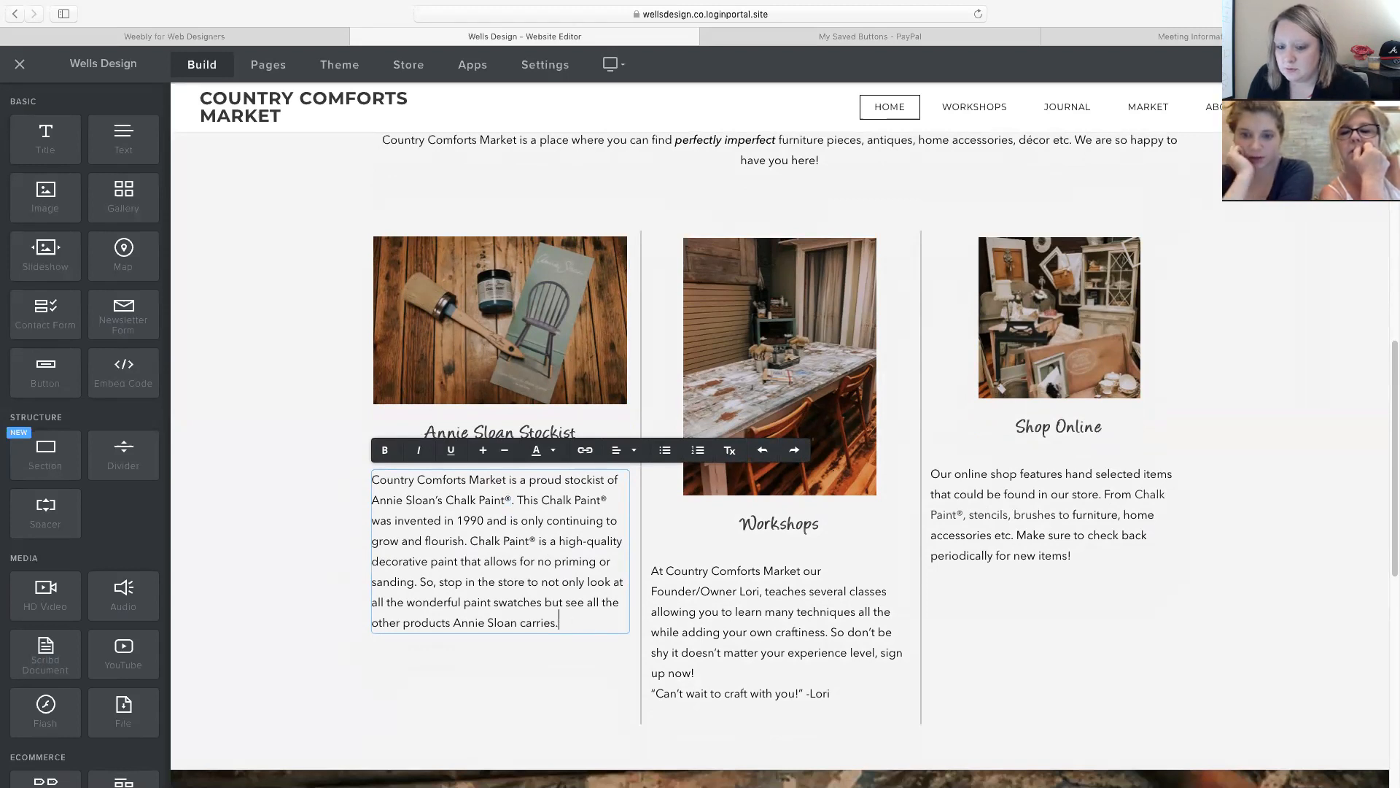
pyautogui.scroll(-2, 581, 613)
pyautogui.scroll(-10, 581, 612)
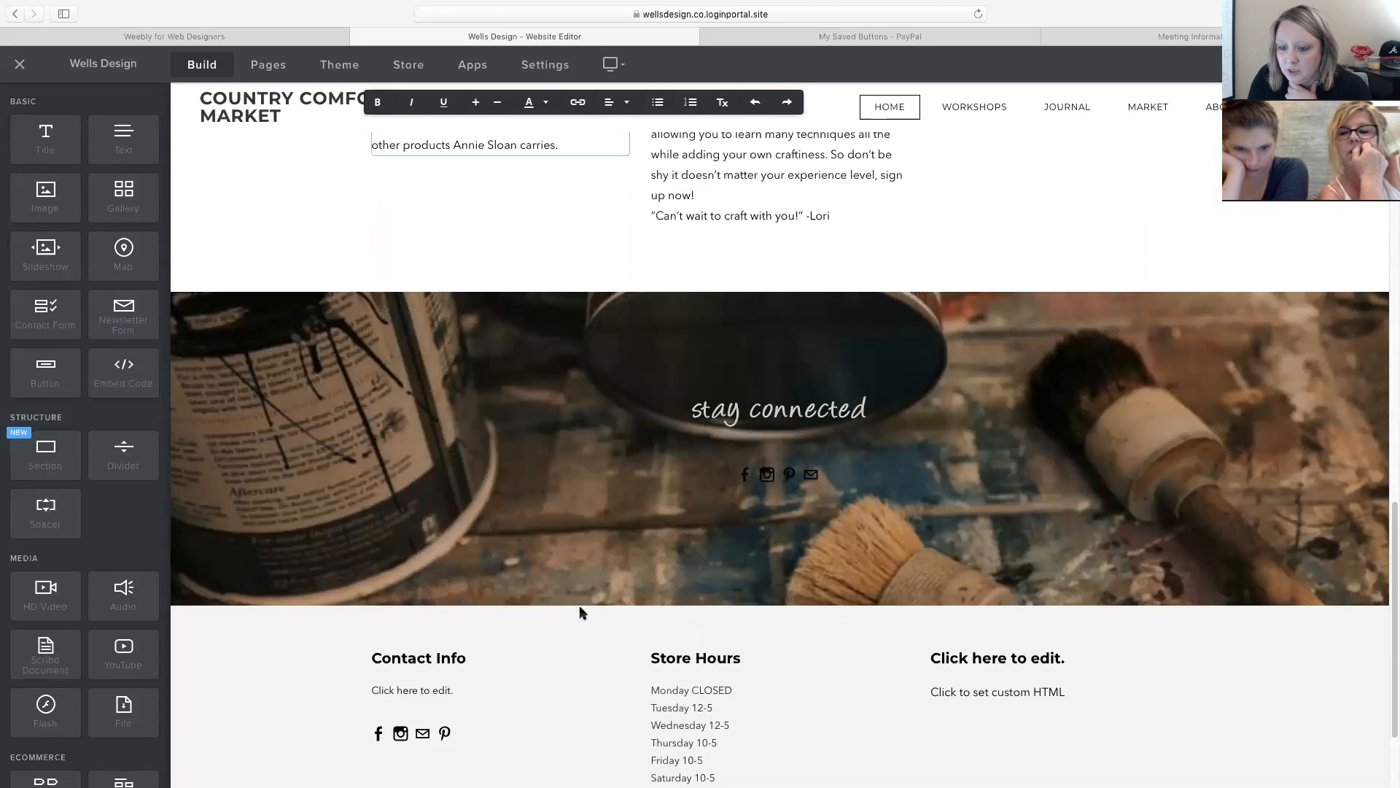
pyautogui.scroll(-2, 581, 612)
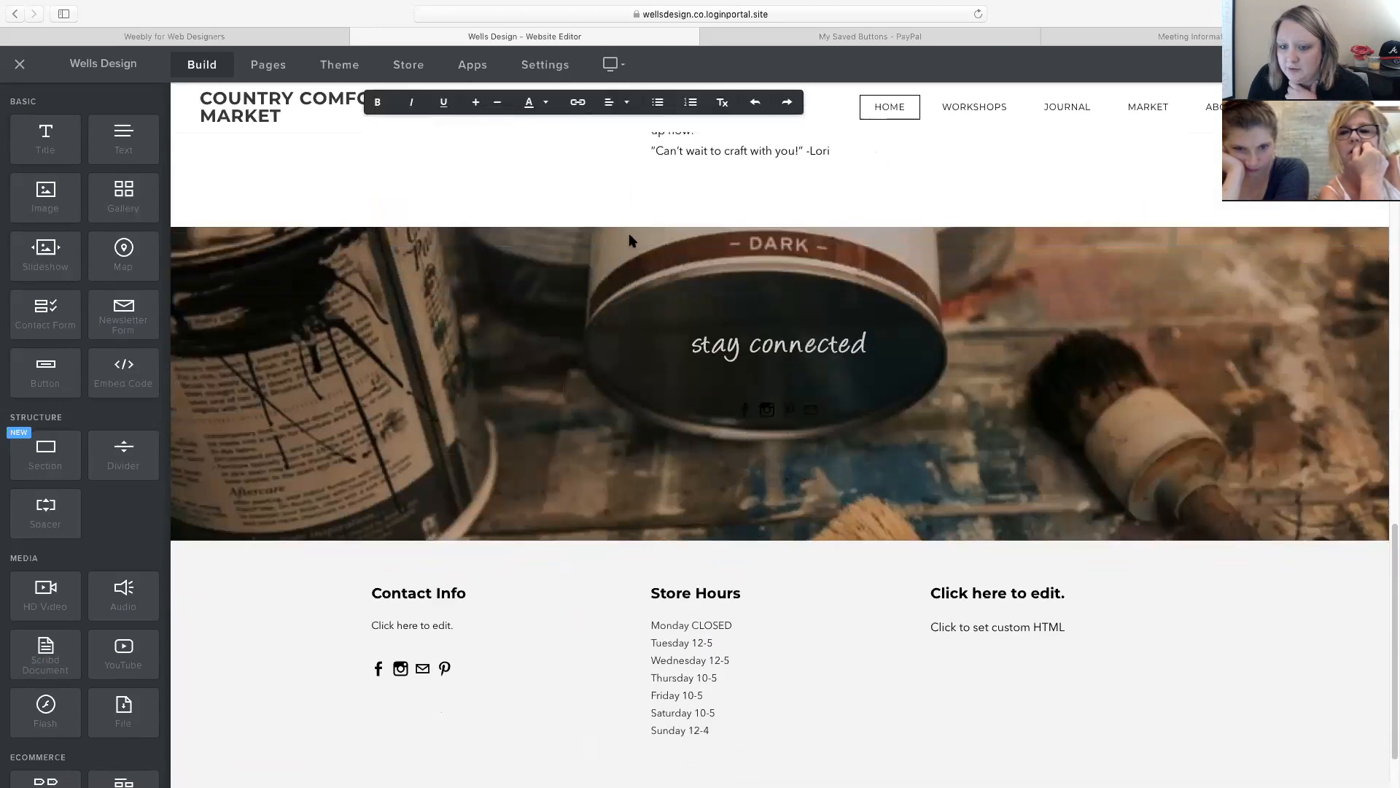
pyautogui.click(631, 241)
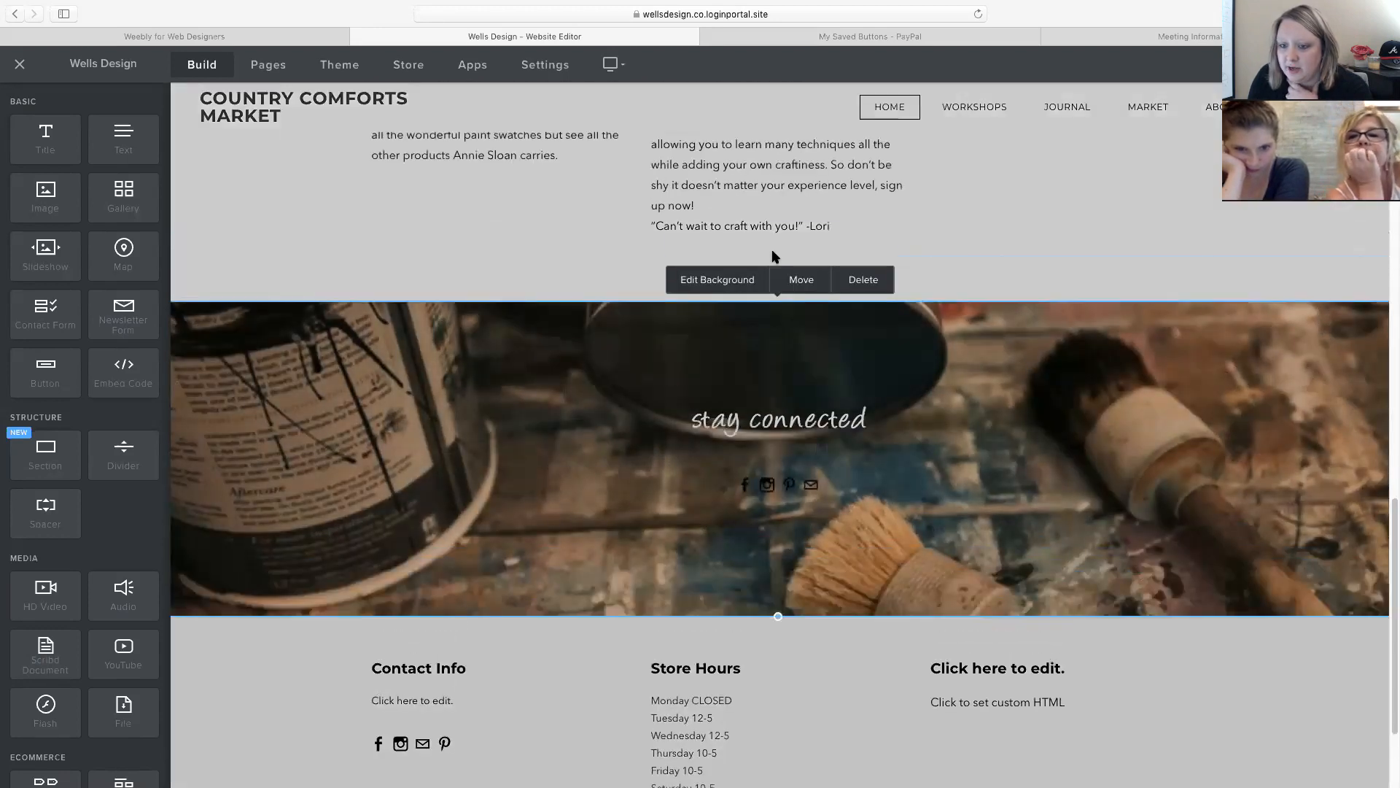
pyautogui.click(702, 284)
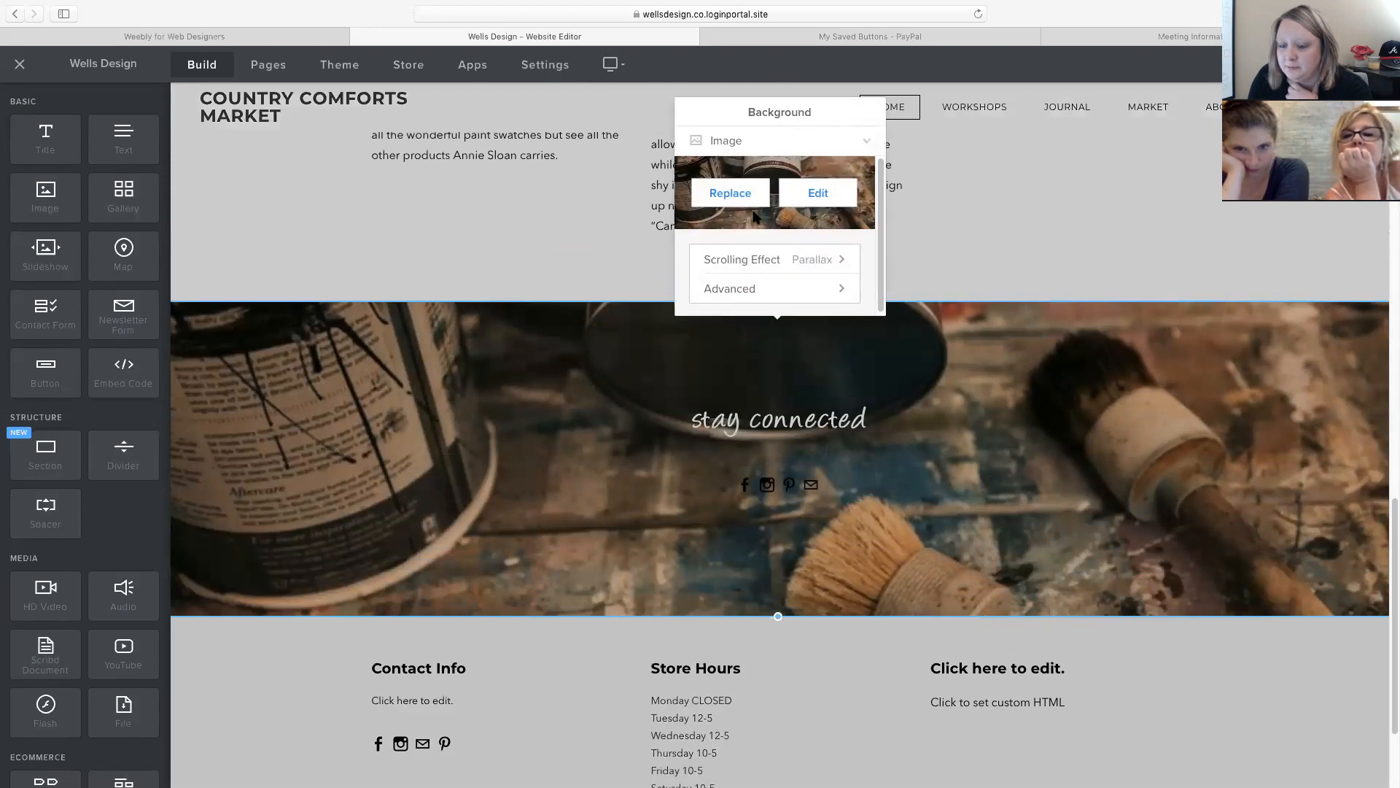
pyautogui.click(359, 390)
pyautogui.scroll(-3, 360, 390)
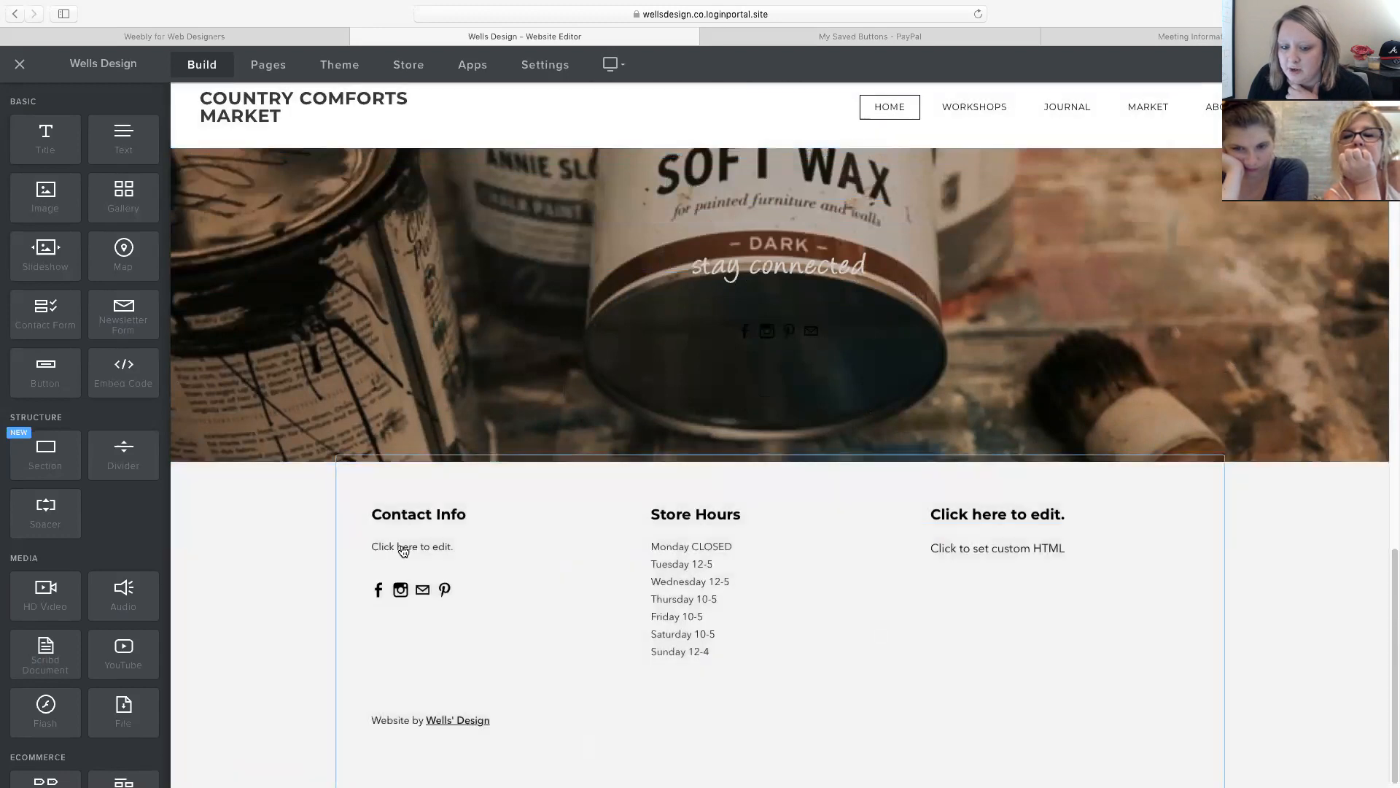
# Bring up the footer's Custom HTML block settings, then start a new browser tab.
pyautogui.click(400, 547)
pyautogui.click(406, 541)
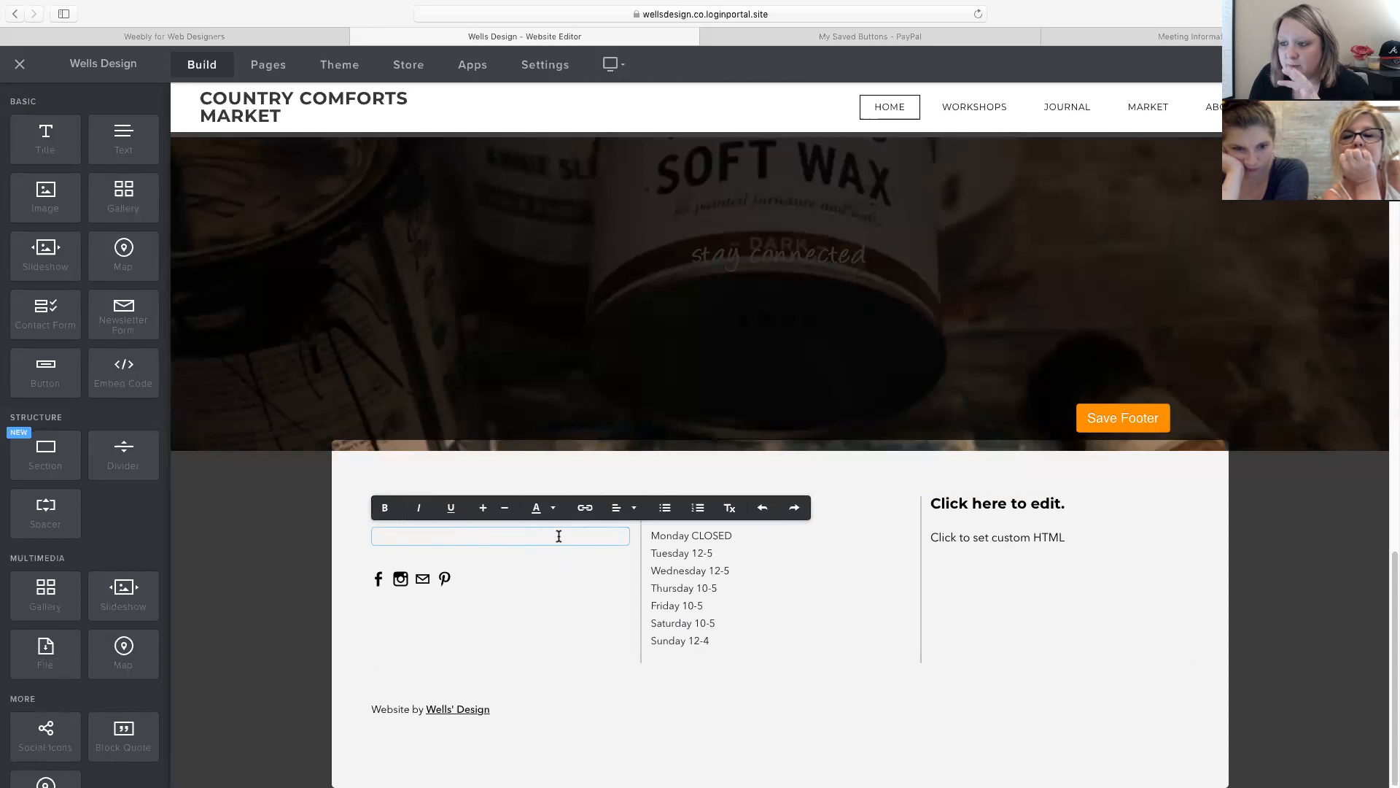
pyautogui.click(992, 543)
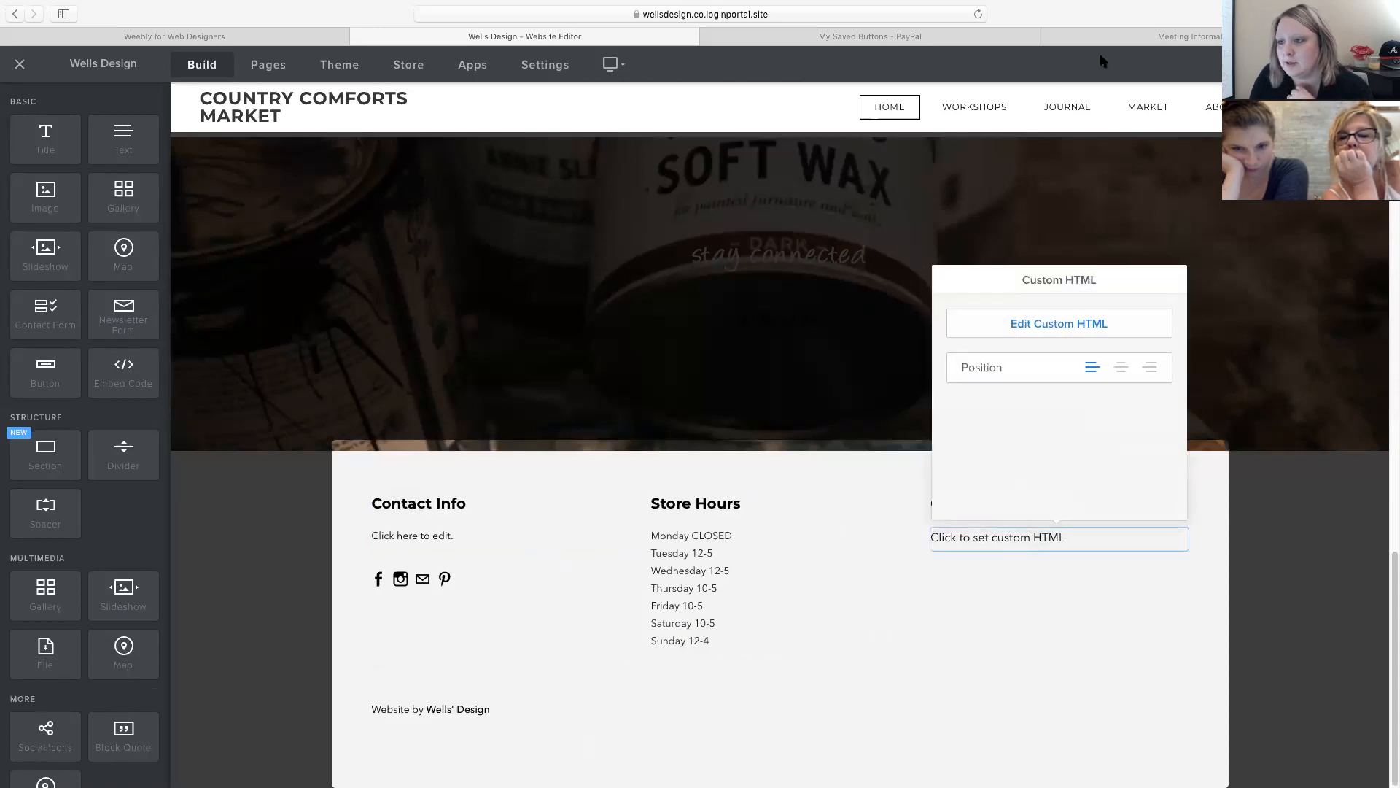
pyautogui.press('super+t')
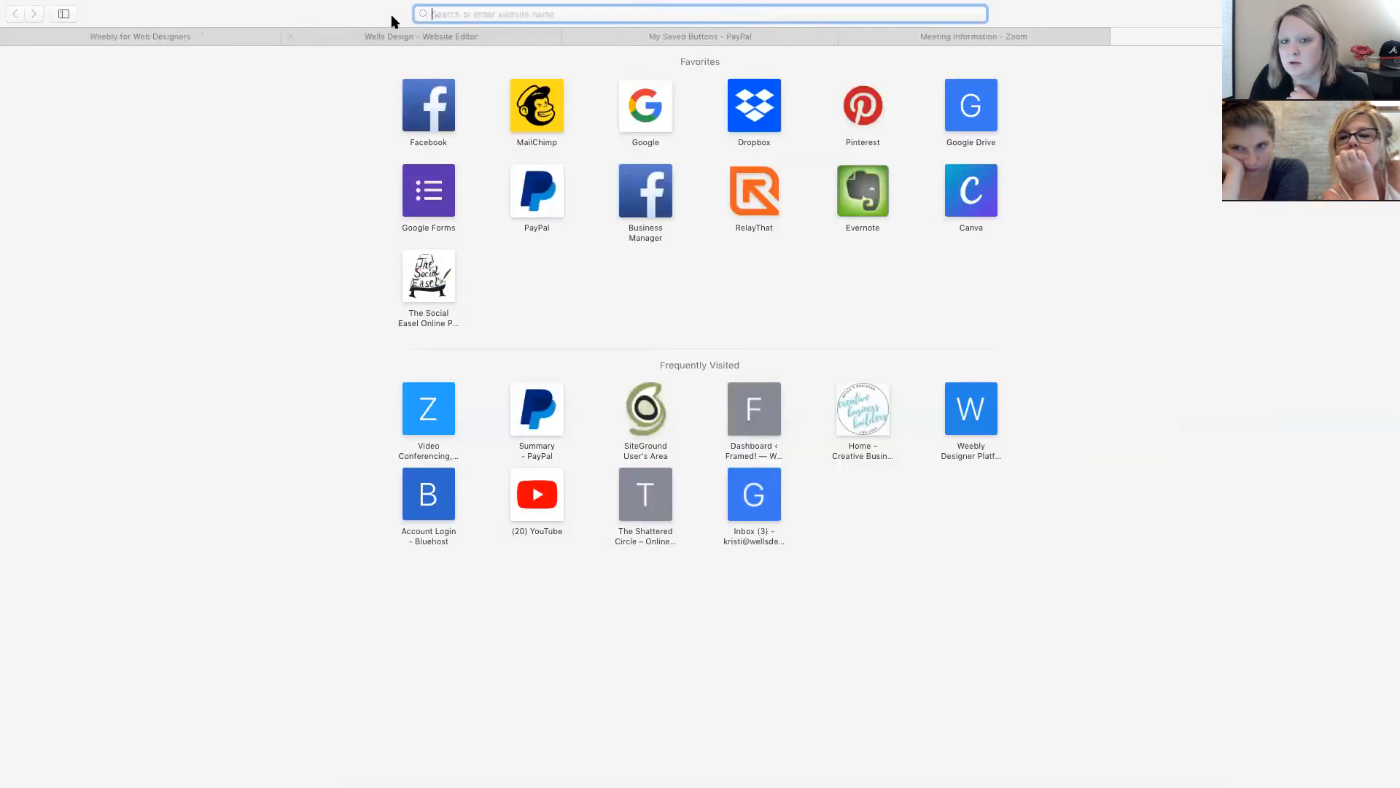
# Go to Mailchimp from favorites and log in with the saved account.
pyautogui.click(555, 126)
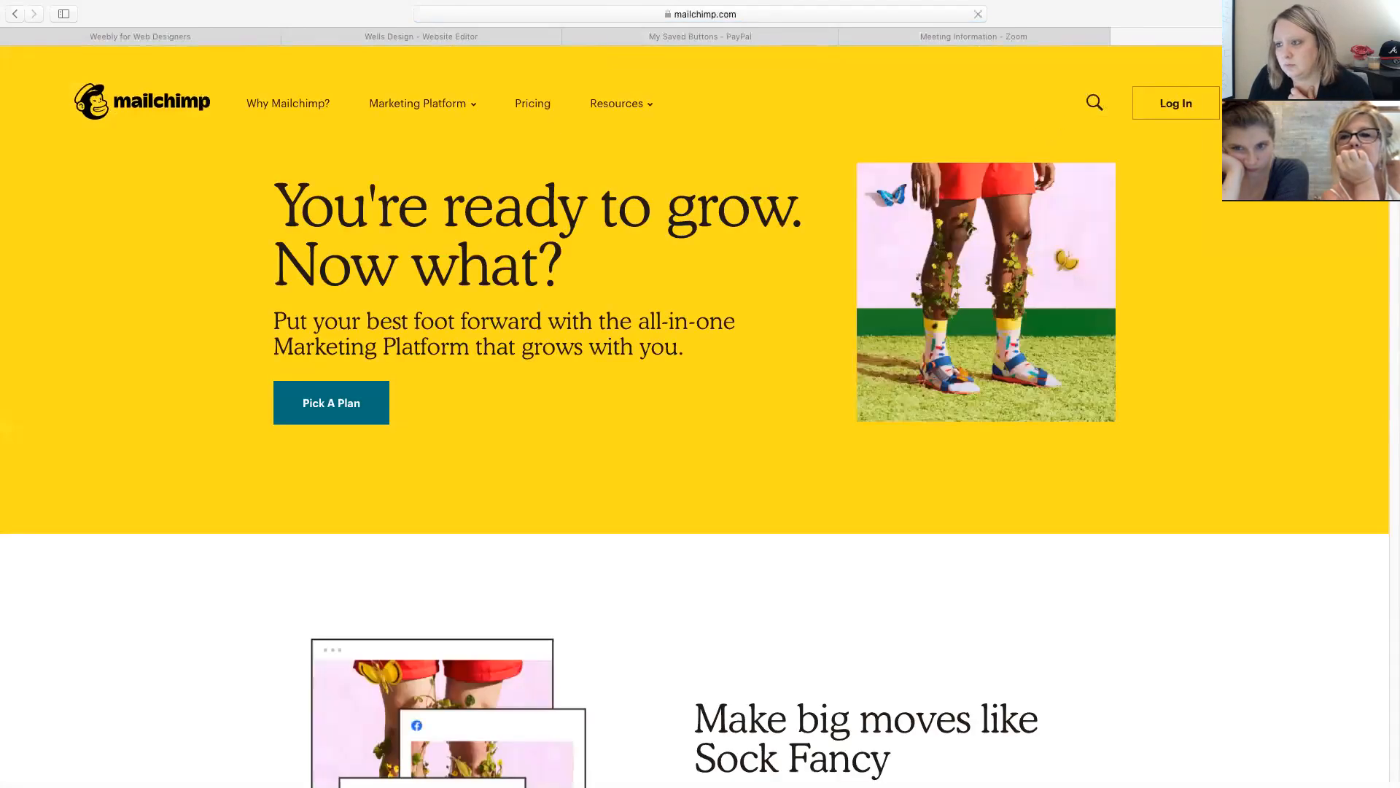
pyautogui.click(1166, 104)
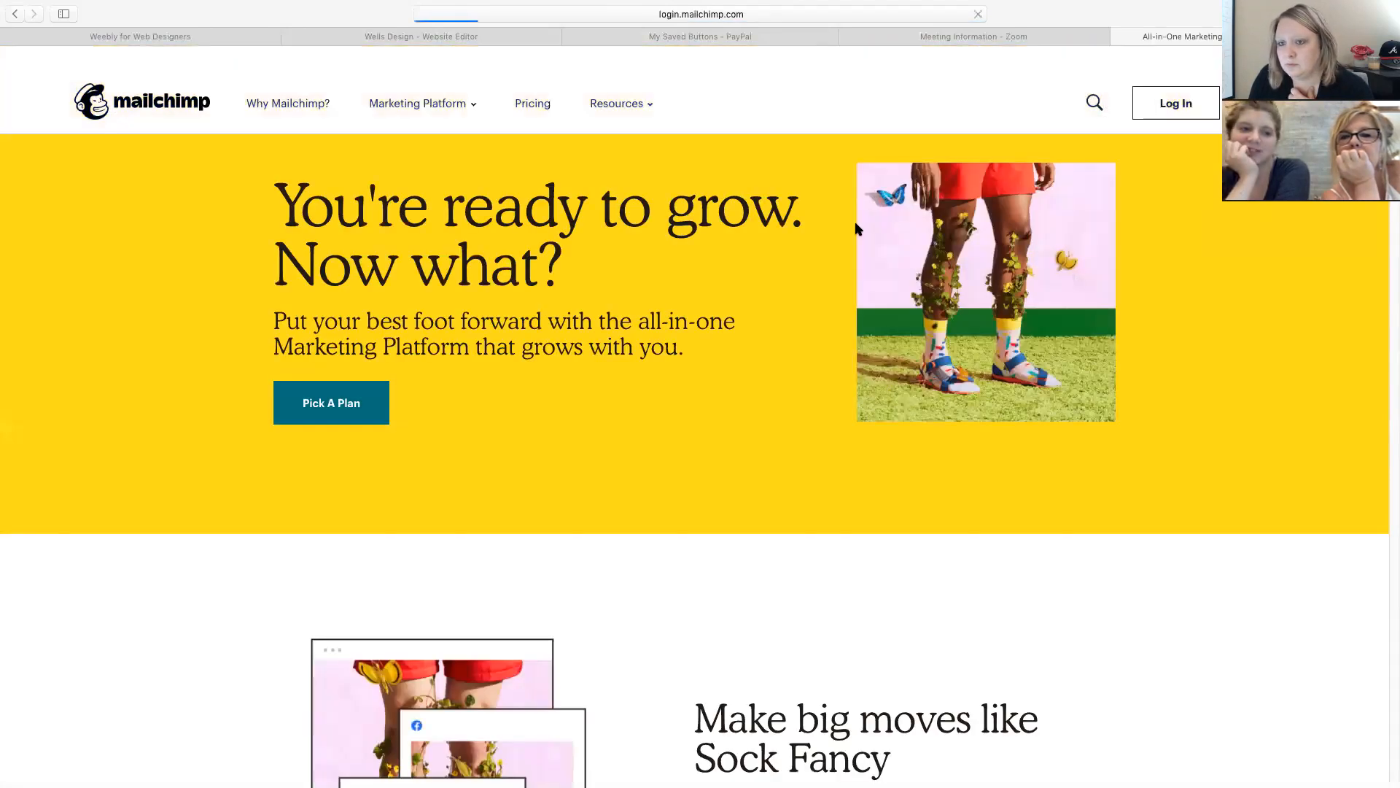
pyautogui.click(106, 364)
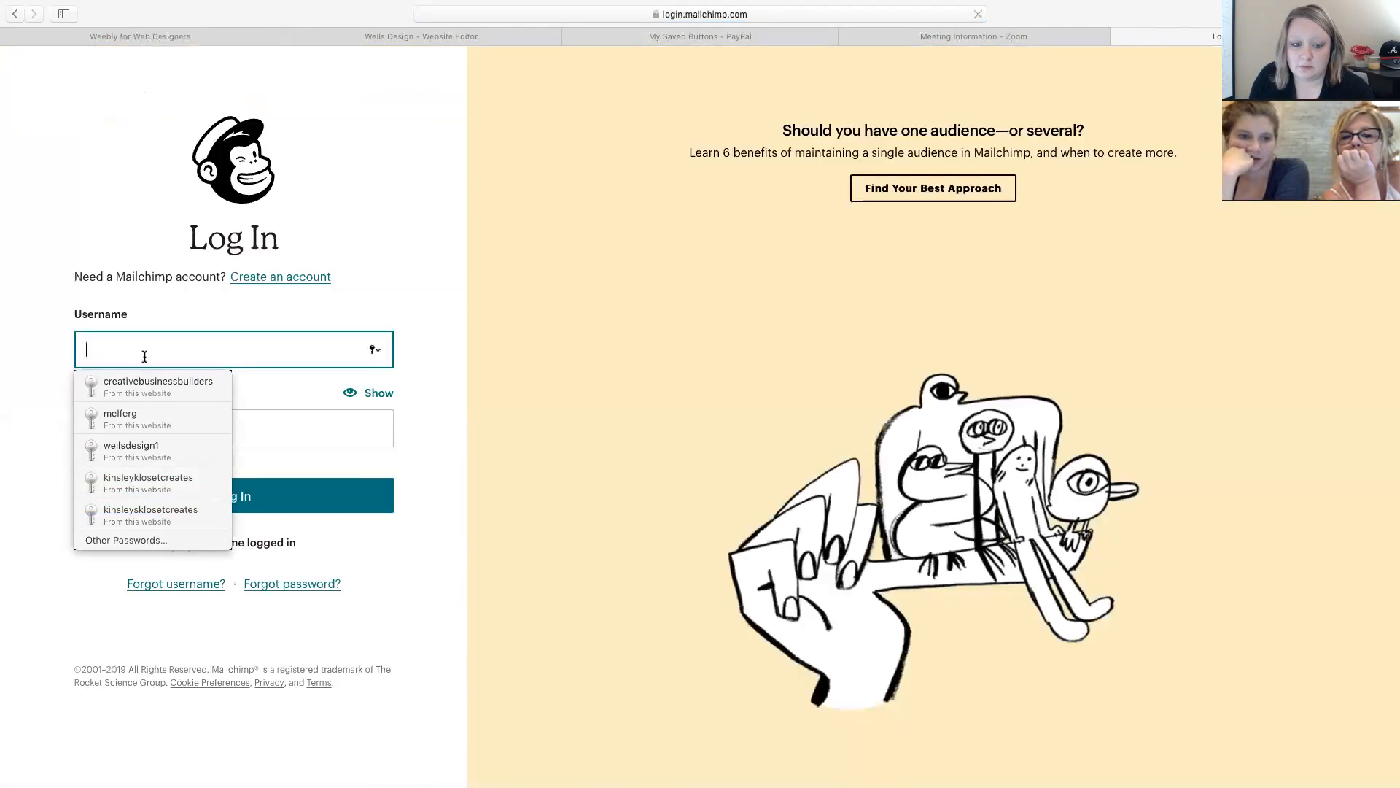
pyautogui.click(148, 452)
pyautogui.click(201, 495)
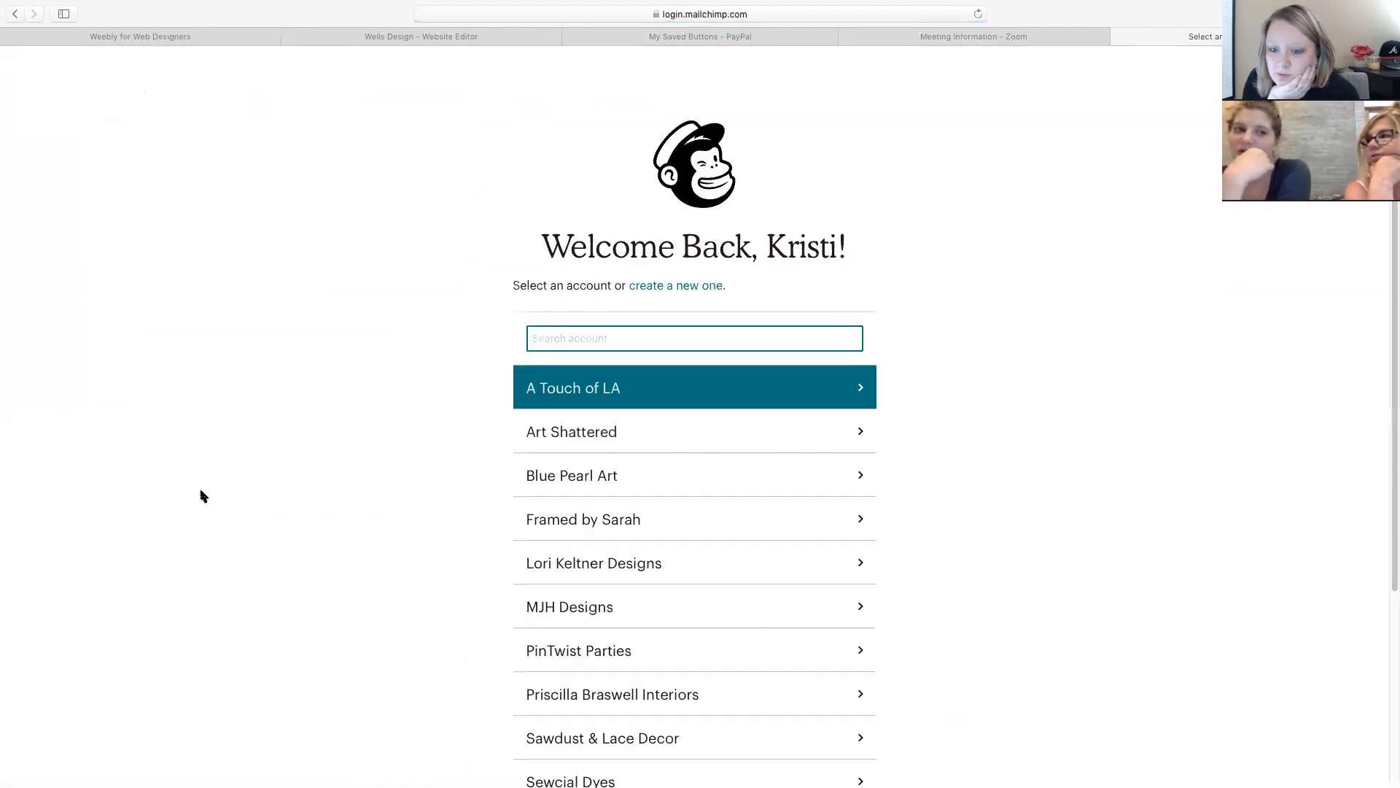
pyautogui.scroll(-4, 453, 496)
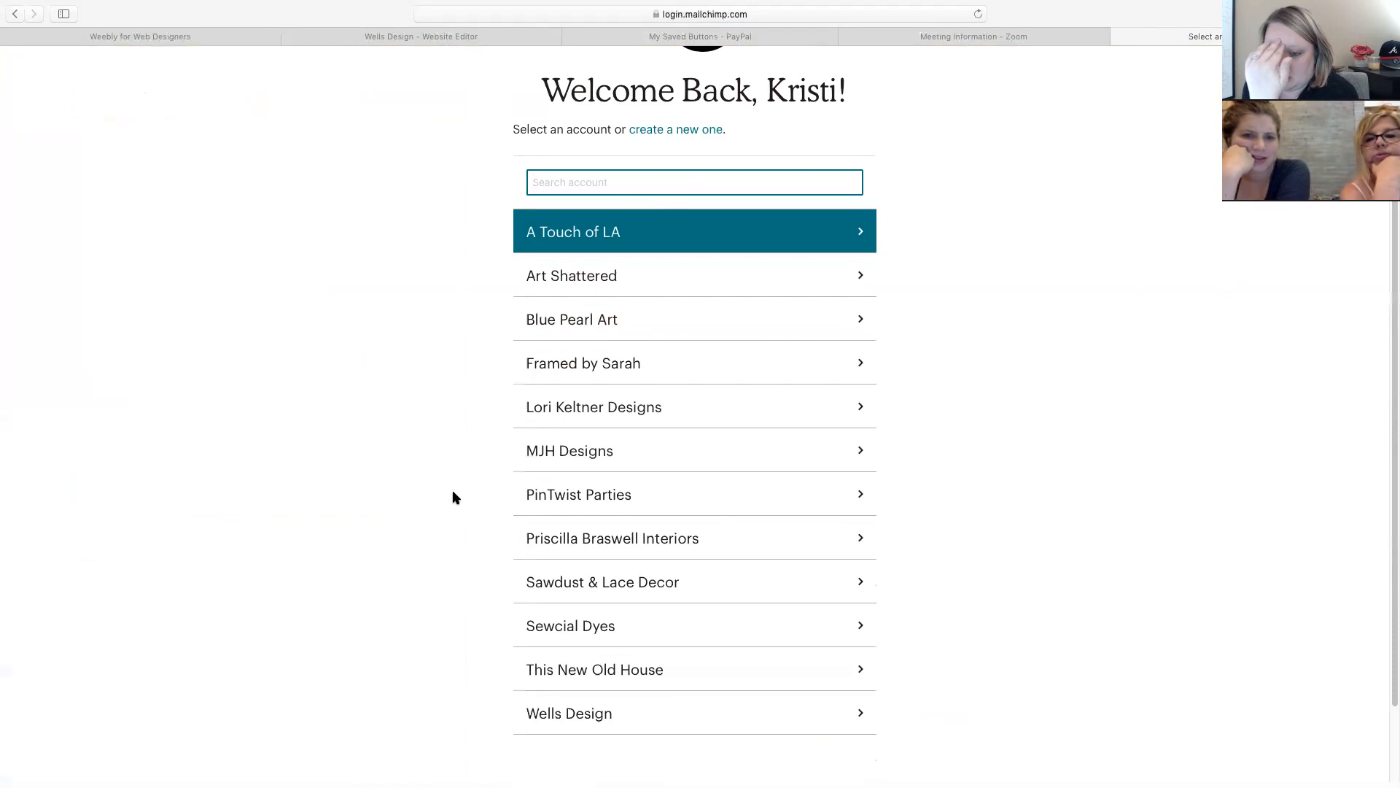
# Return to the Mailchimp login, type 'cou' as username, then switch back to Weebly.
pyautogui.click(15, 14)
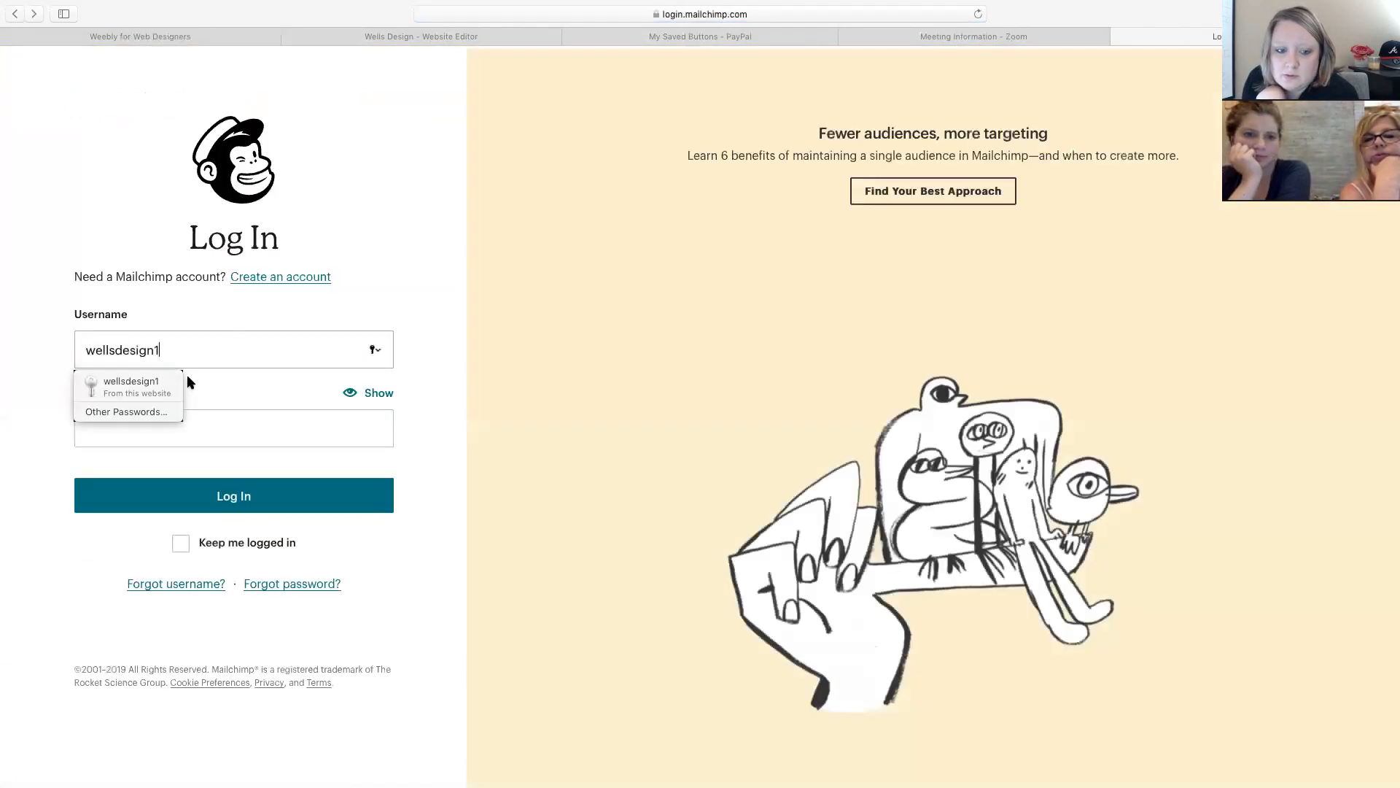
pyautogui.write('cou')
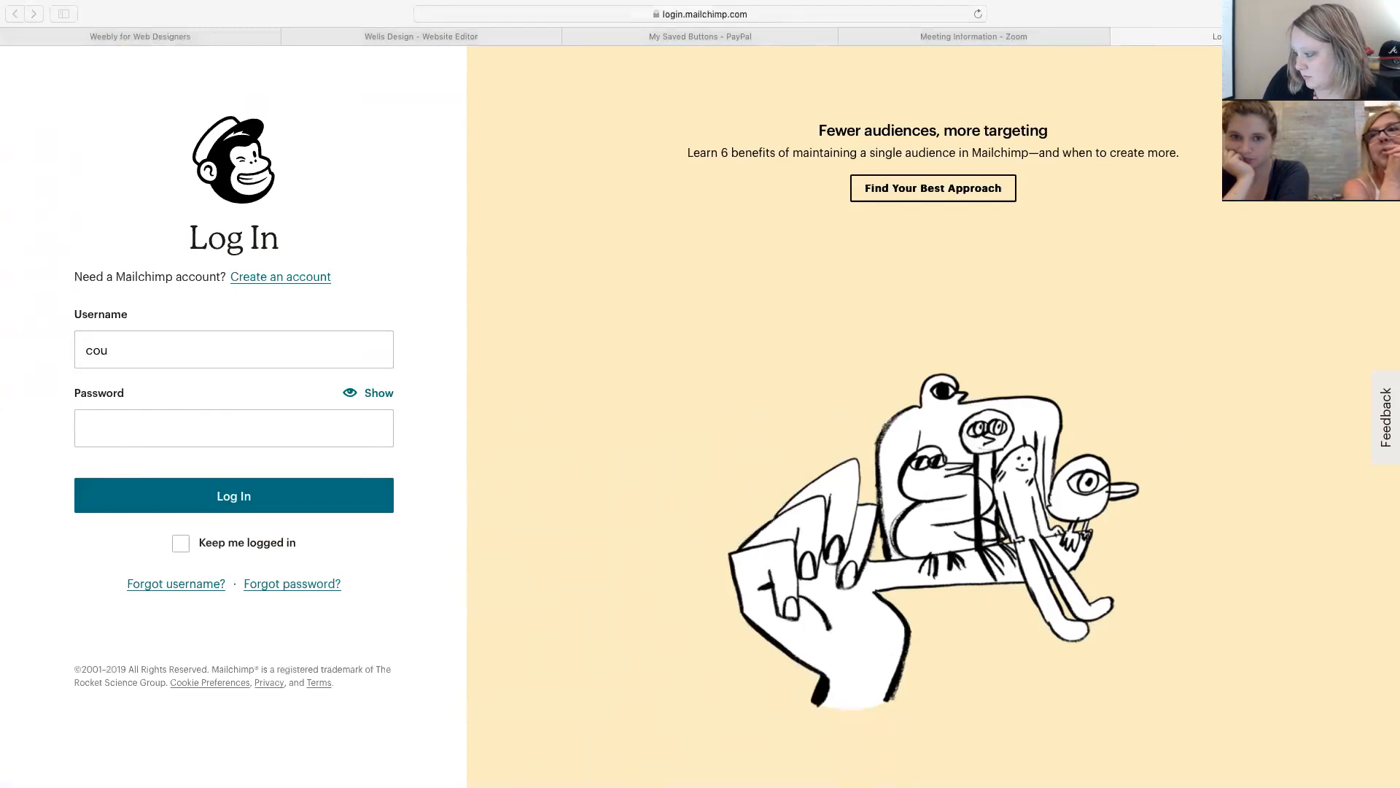
pyautogui.click(94, 38)
# Paste the Mailchimp signup form code into the footer's custom HTML block.
pyautogui.click(290, 38)
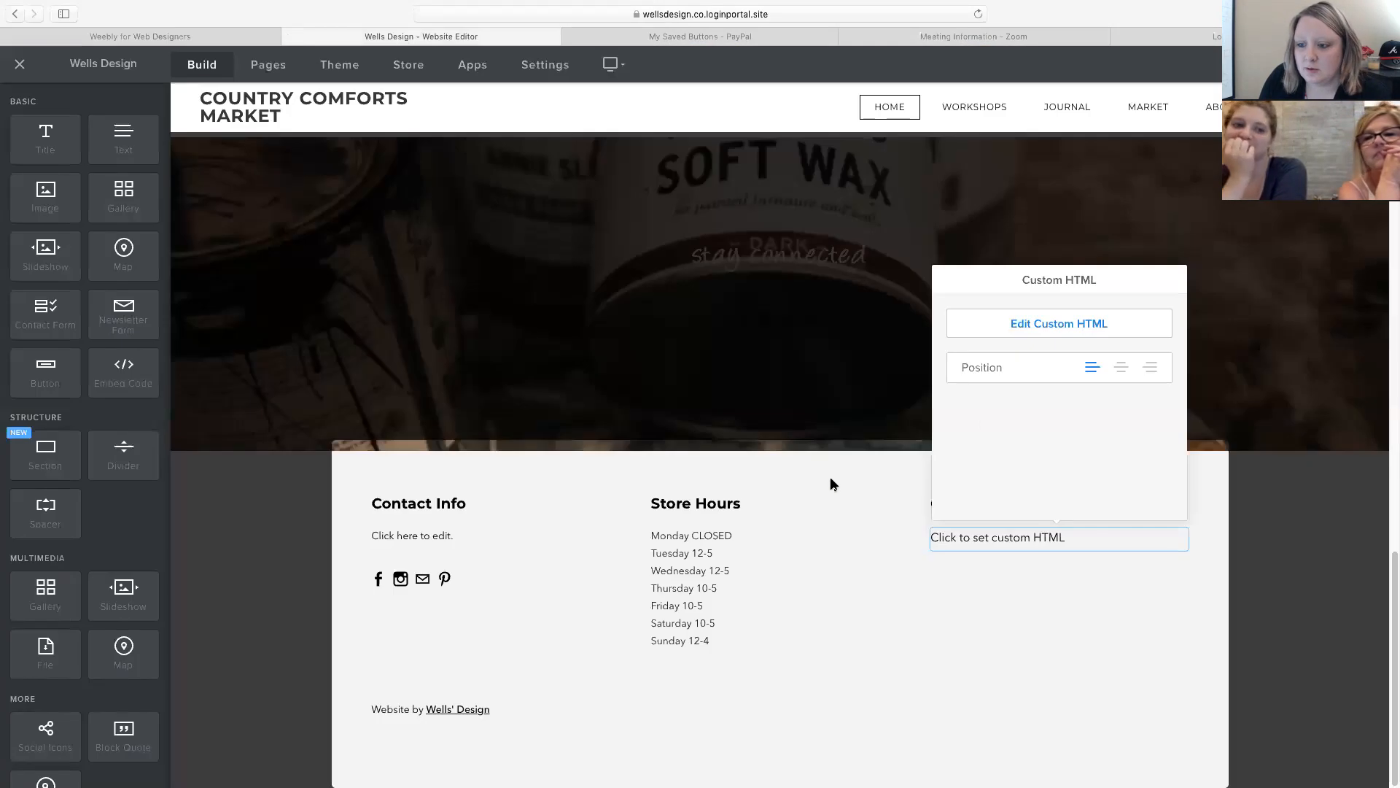
pyautogui.click(1031, 325)
pyautogui.press('super+v')
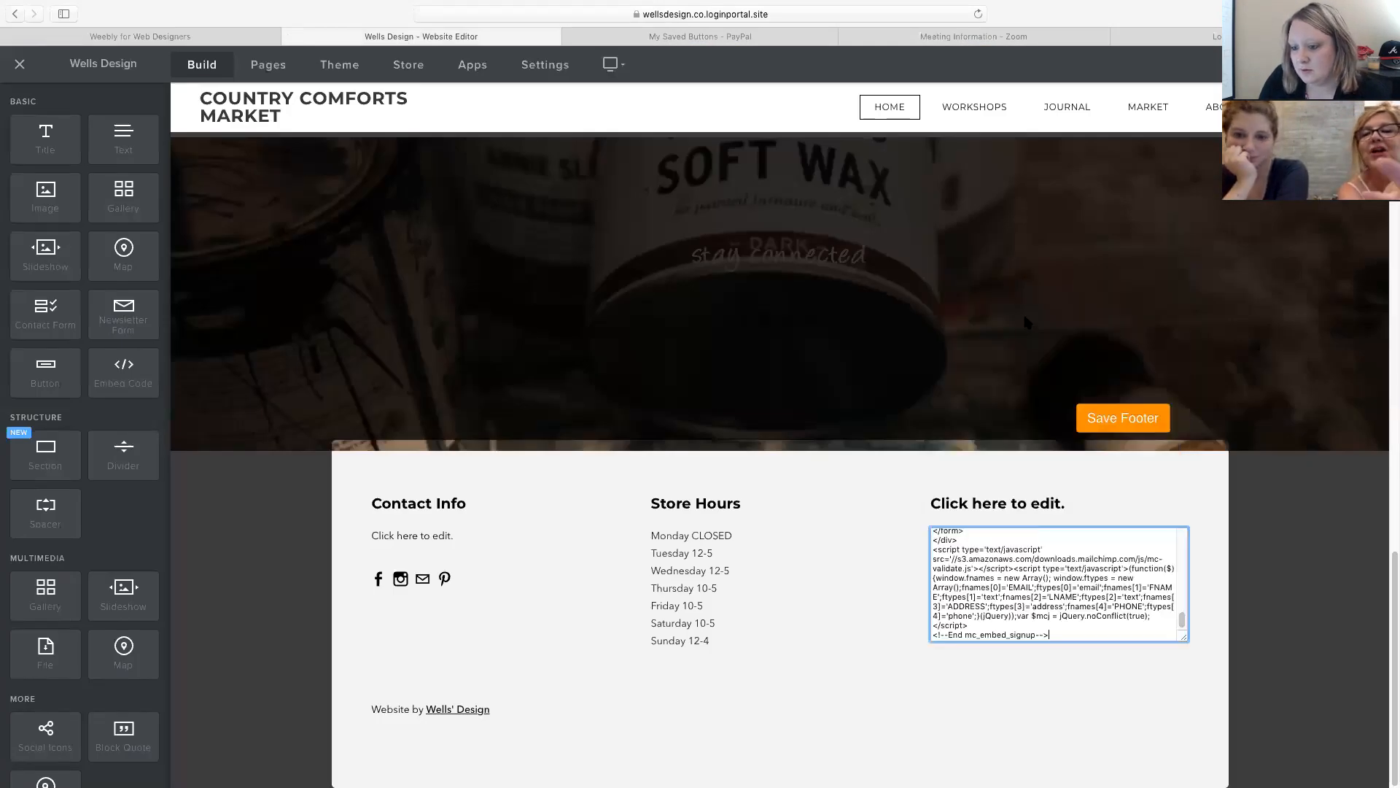
pyautogui.click(1078, 506)
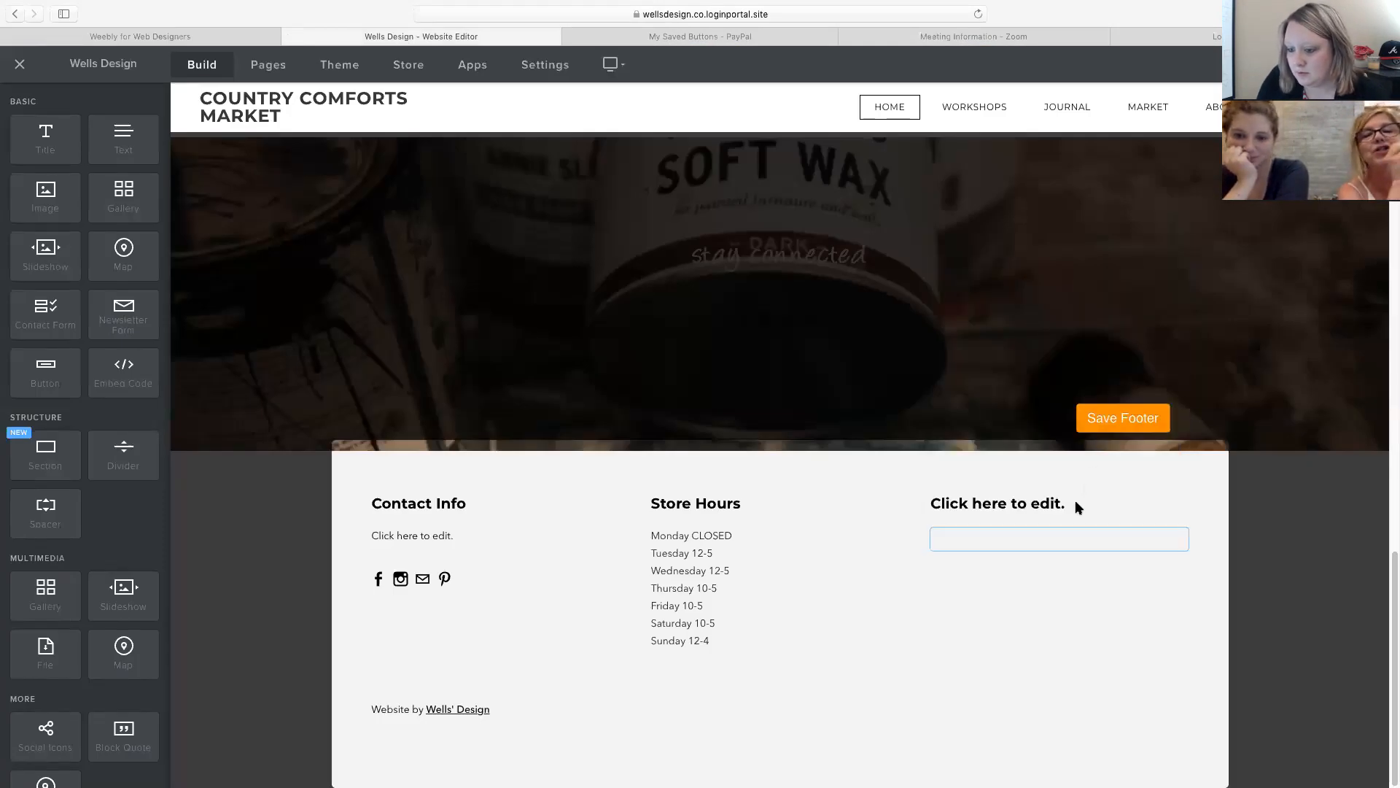
# Title the newsletter column 'Join our newsletter' and save the footer.
pyautogui.click(1009, 506)
pyautogui.write('Joi')
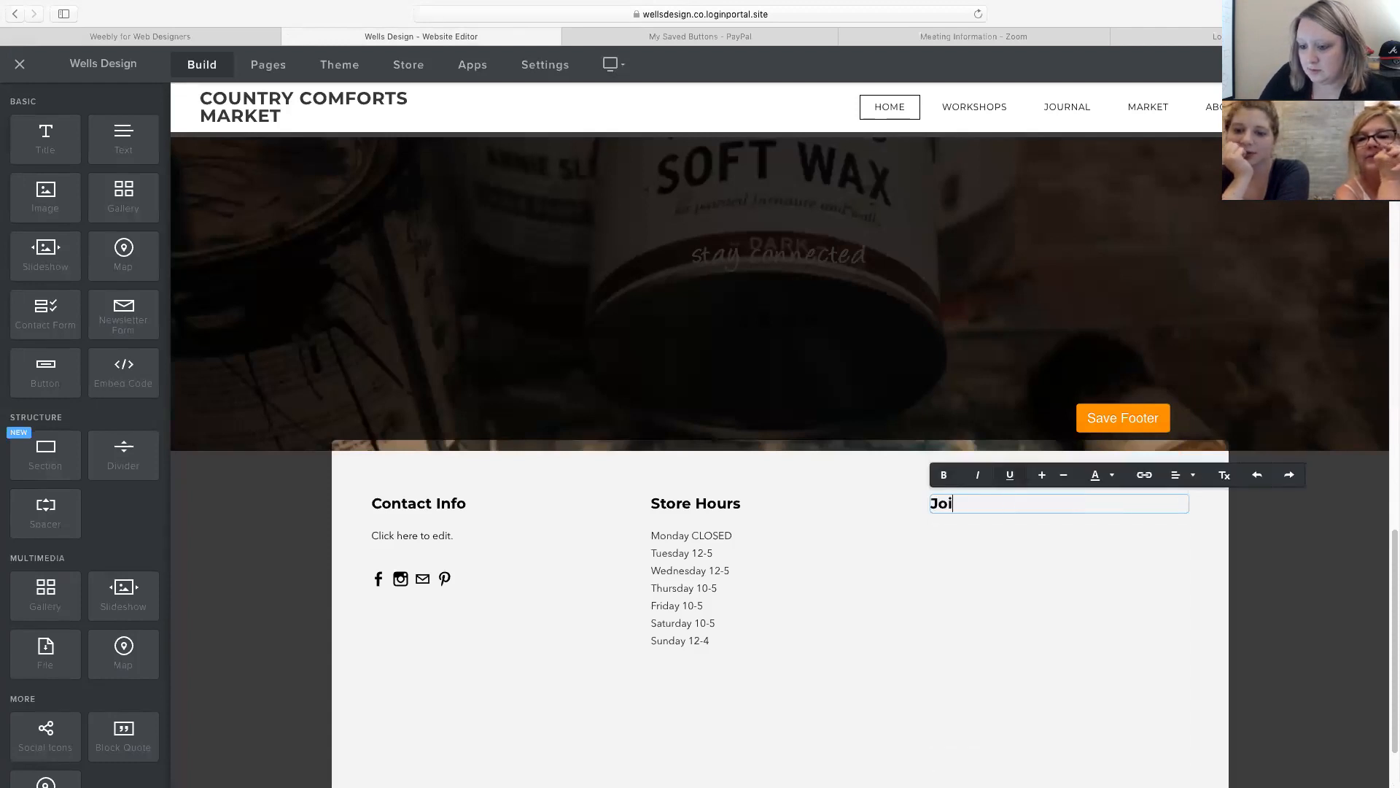
pyautogui.write('n our newslet')
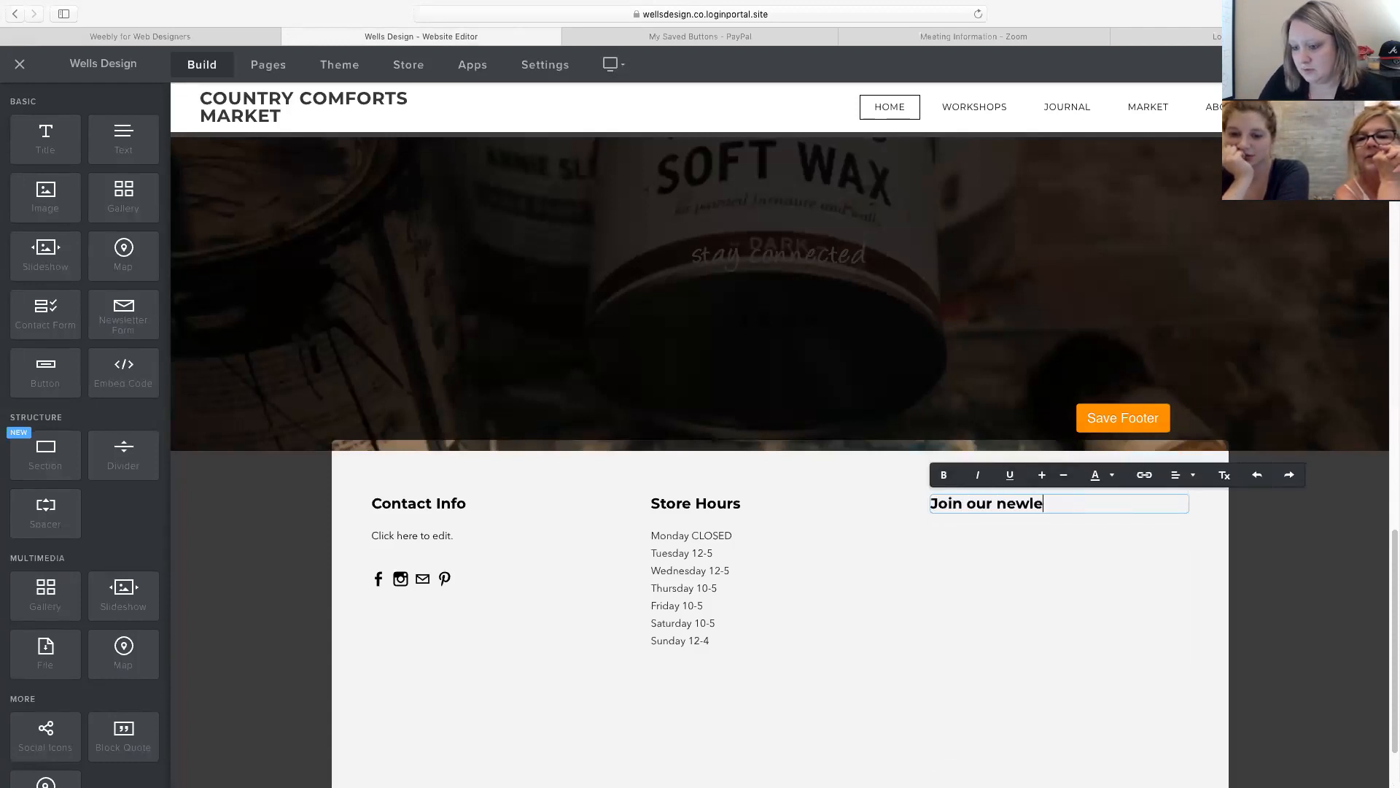
pyautogui.write('ter')
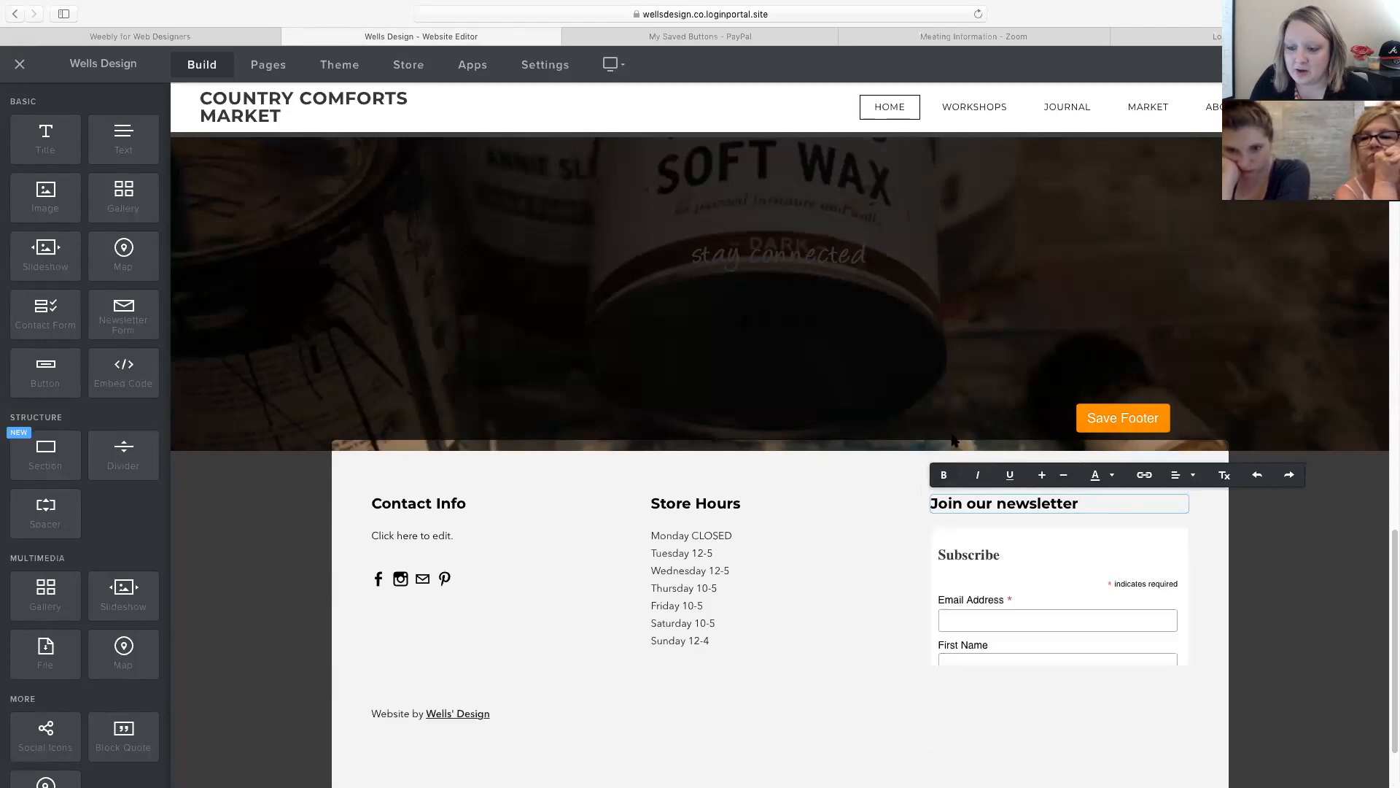
pyautogui.click(416, 535)
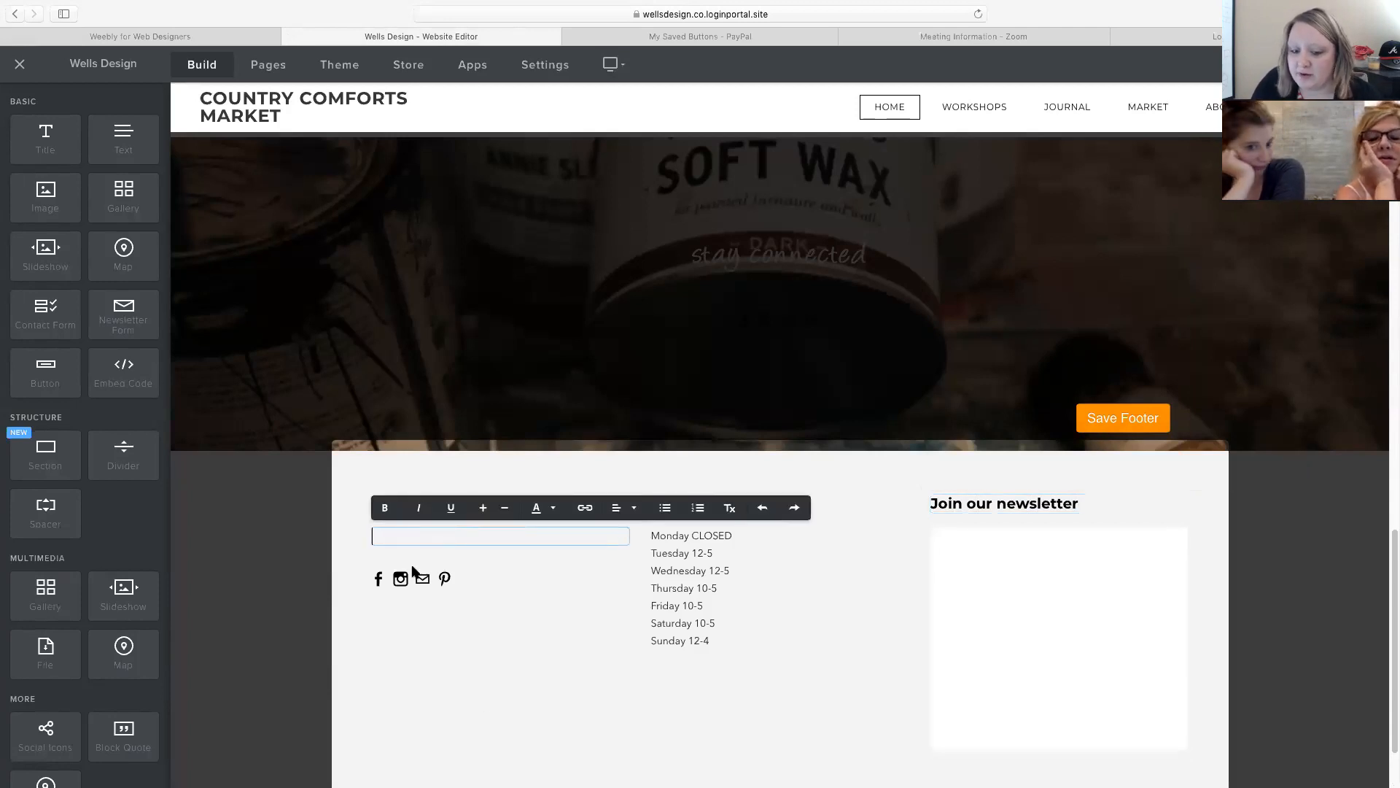
pyautogui.click(1115, 428)
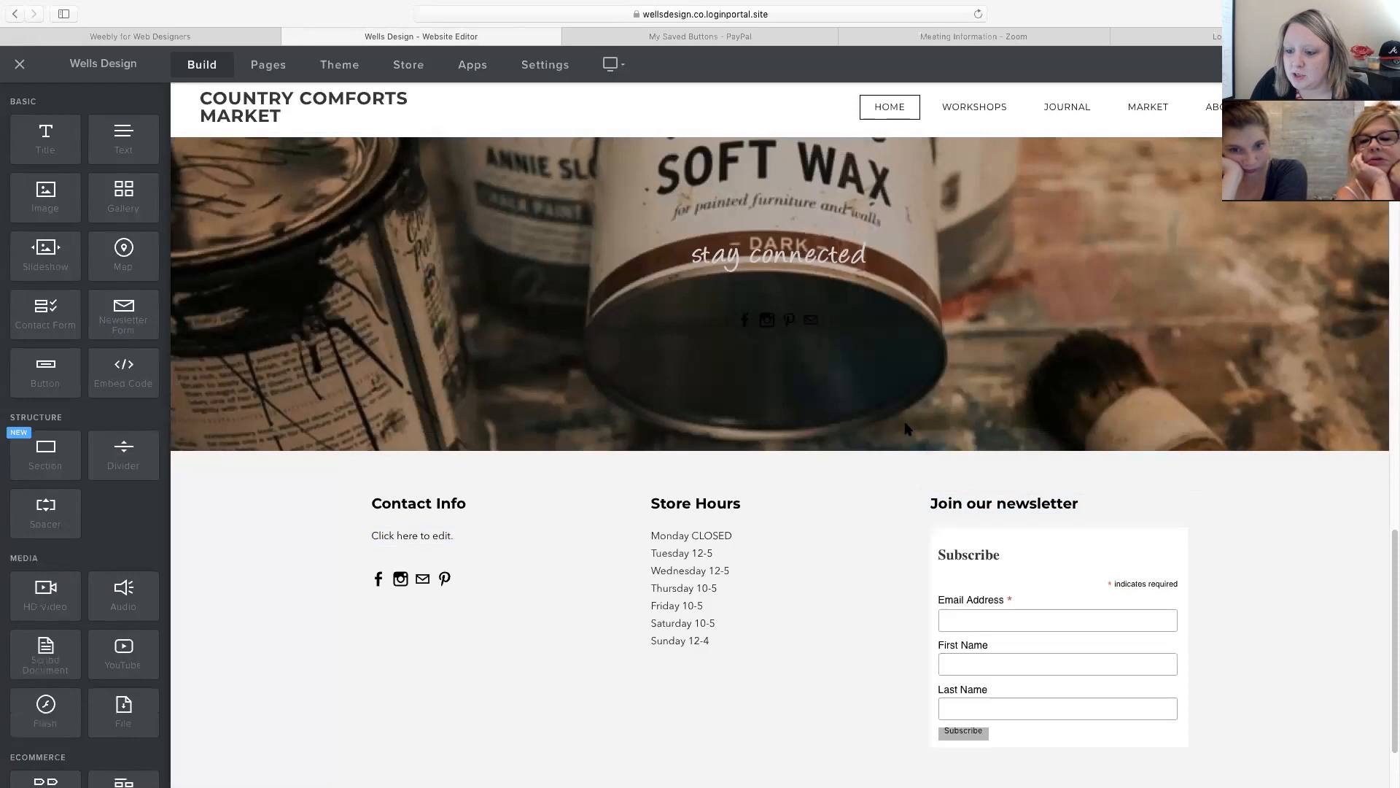
pyautogui.scroll(5, 904, 428)
pyautogui.scroll(5, 904, 428)
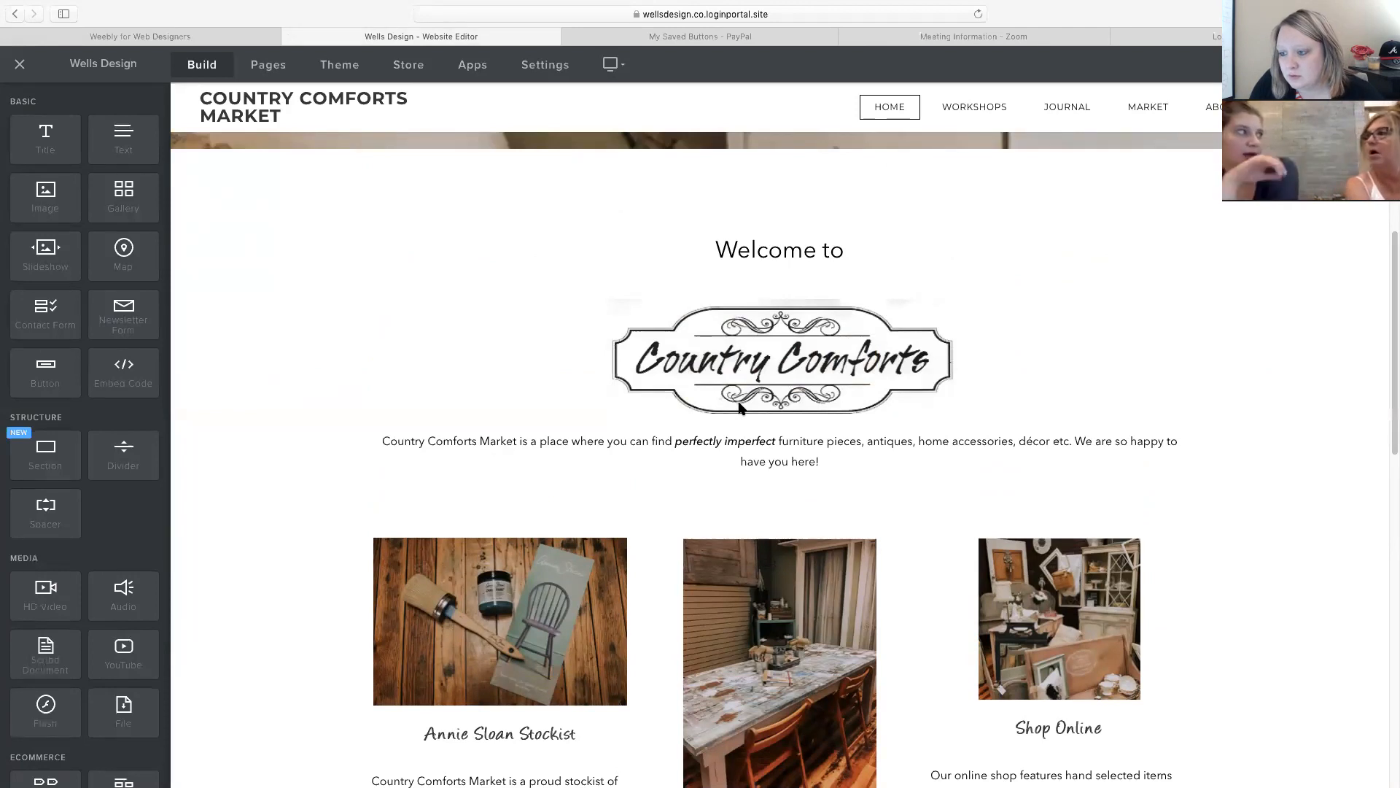
pyautogui.scroll(-8, 740, 407)
pyautogui.scroll(1, 742, 408)
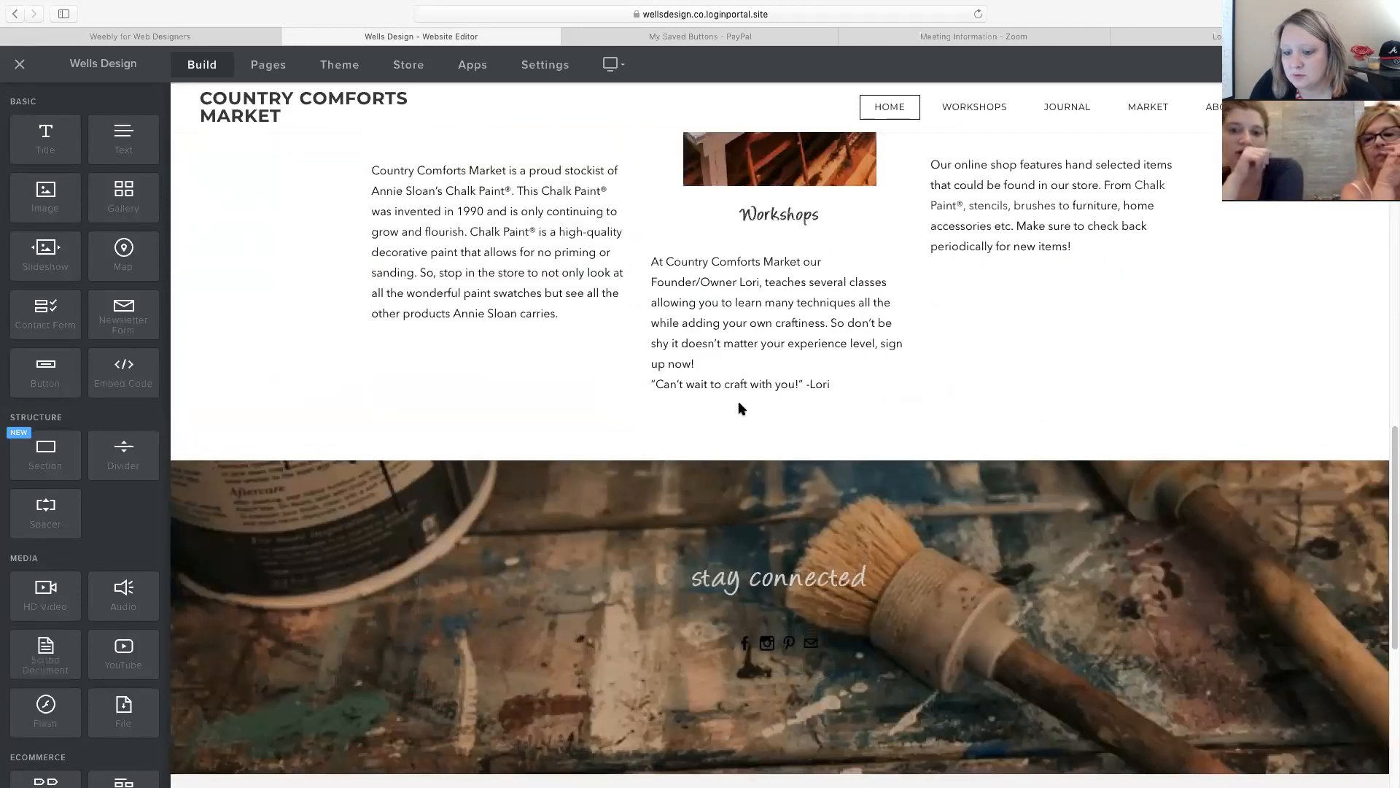
pyautogui.scroll(15, 740, 407)
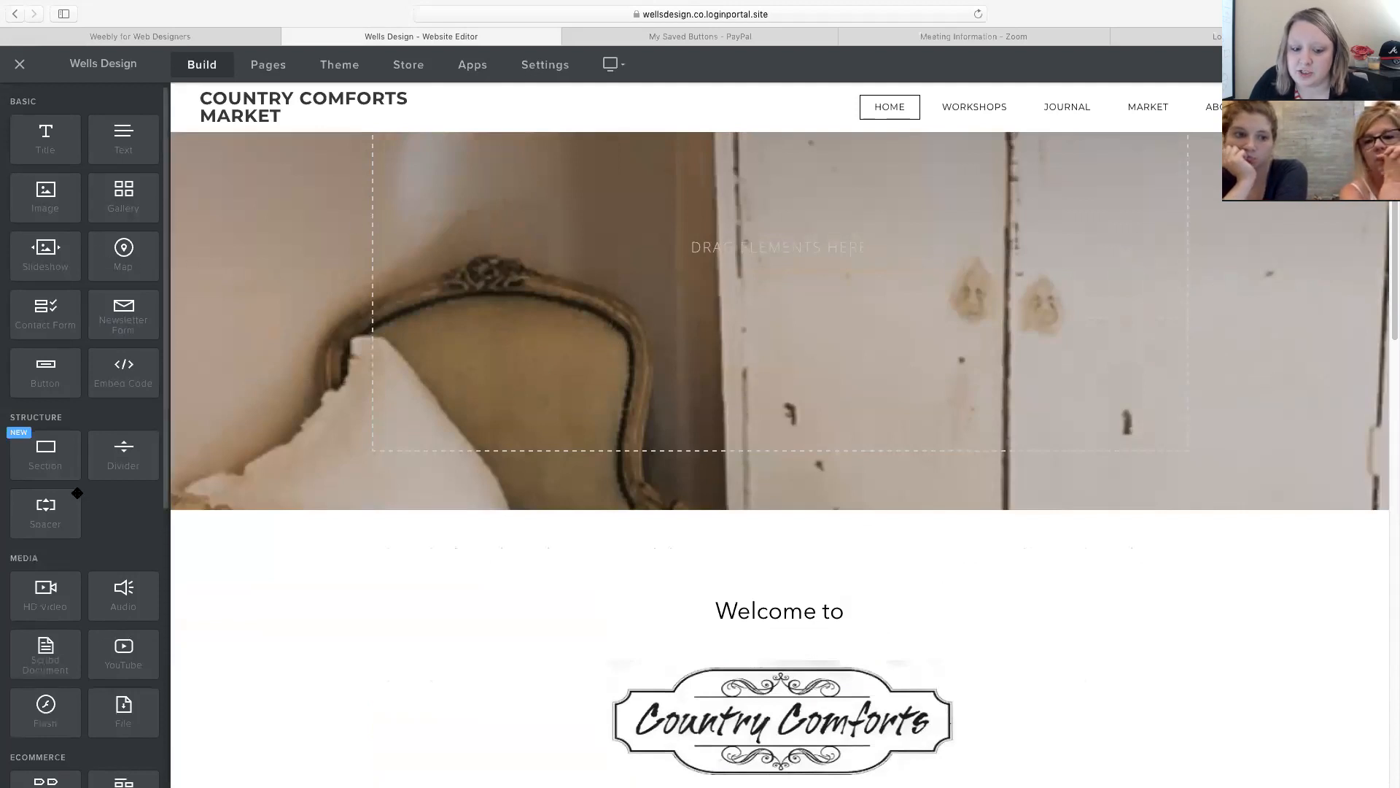
pyautogui.scroll(-1, 76, 493)
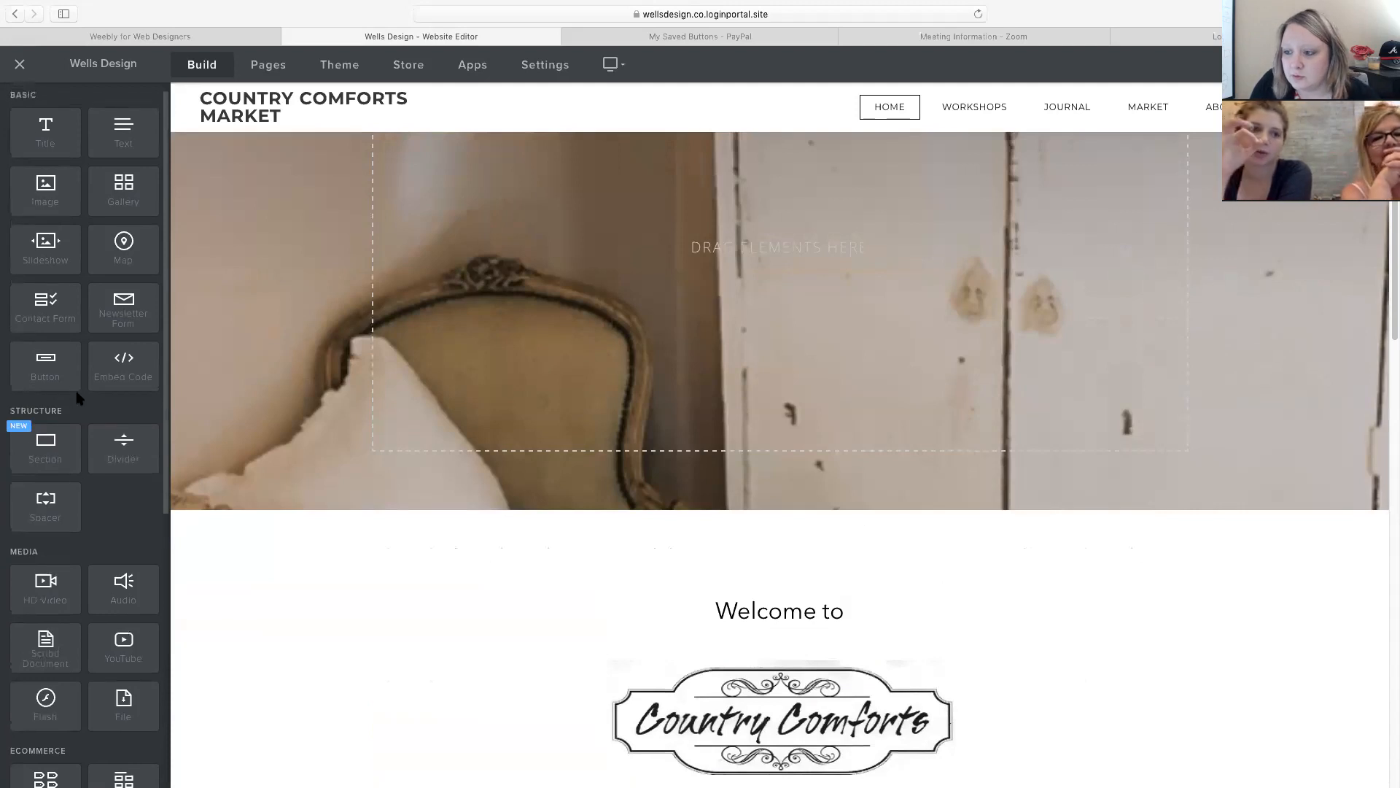
# Open the Pages list and review the Workshops and Journal page settings.
pyautogui.click(269, 67)
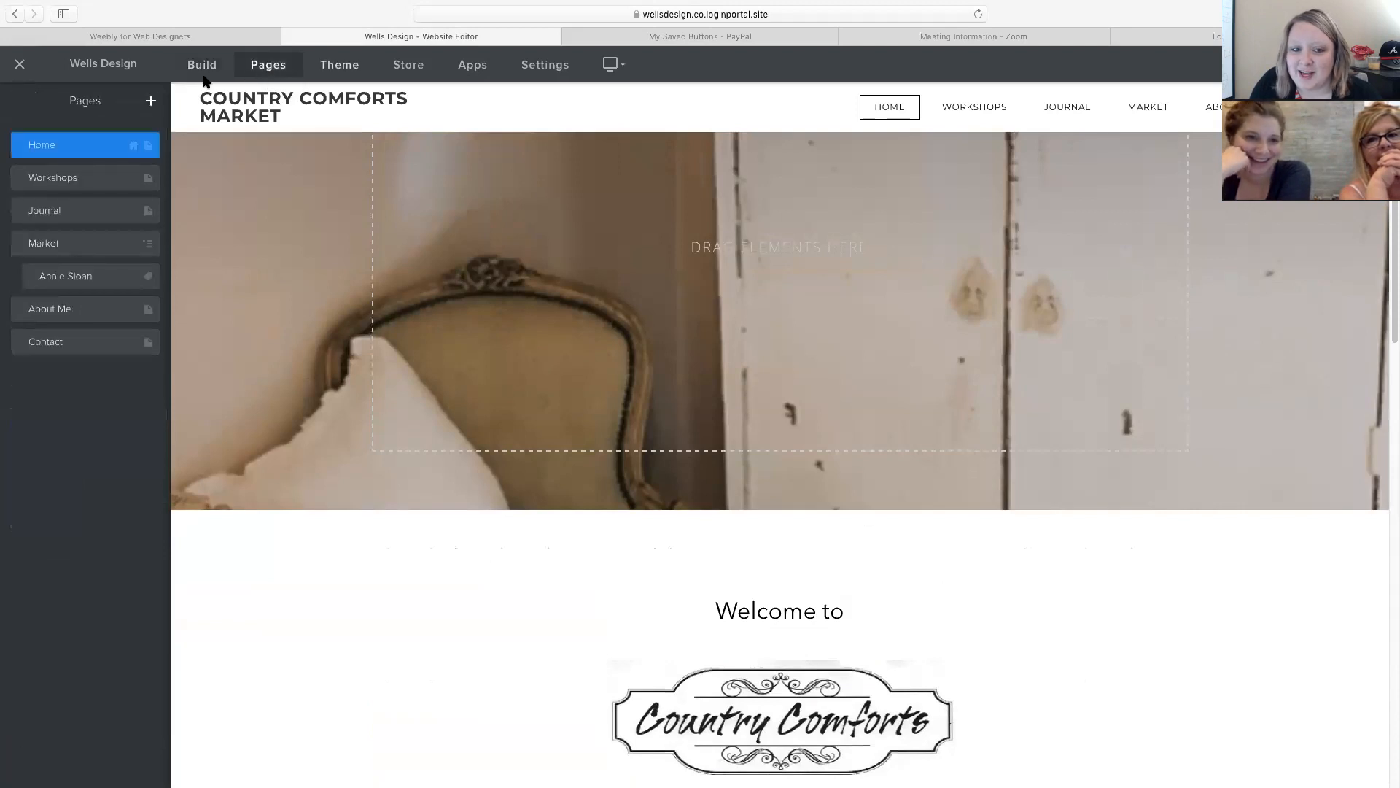
pyautogui.click(62, 177)
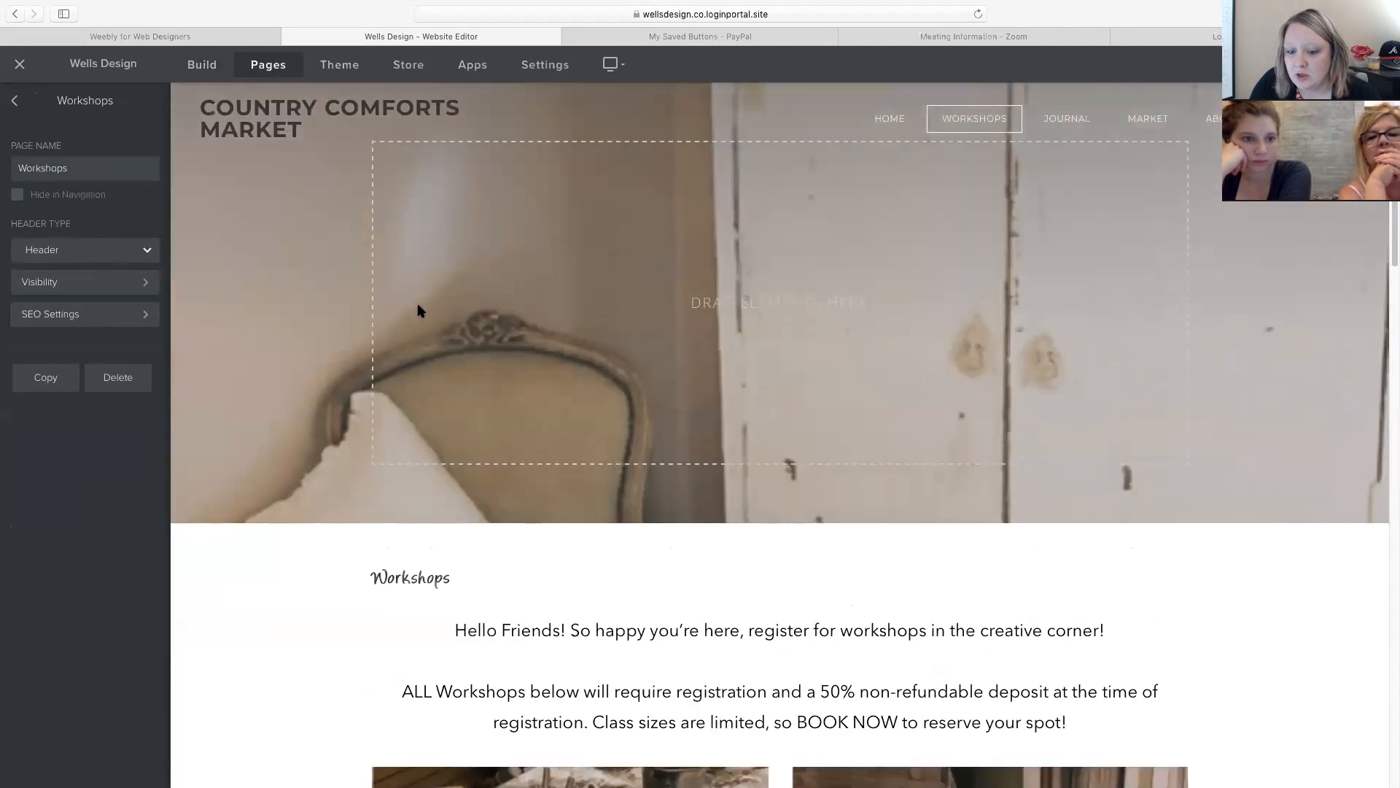
pyautogui.scroll(-7, 430, 364)
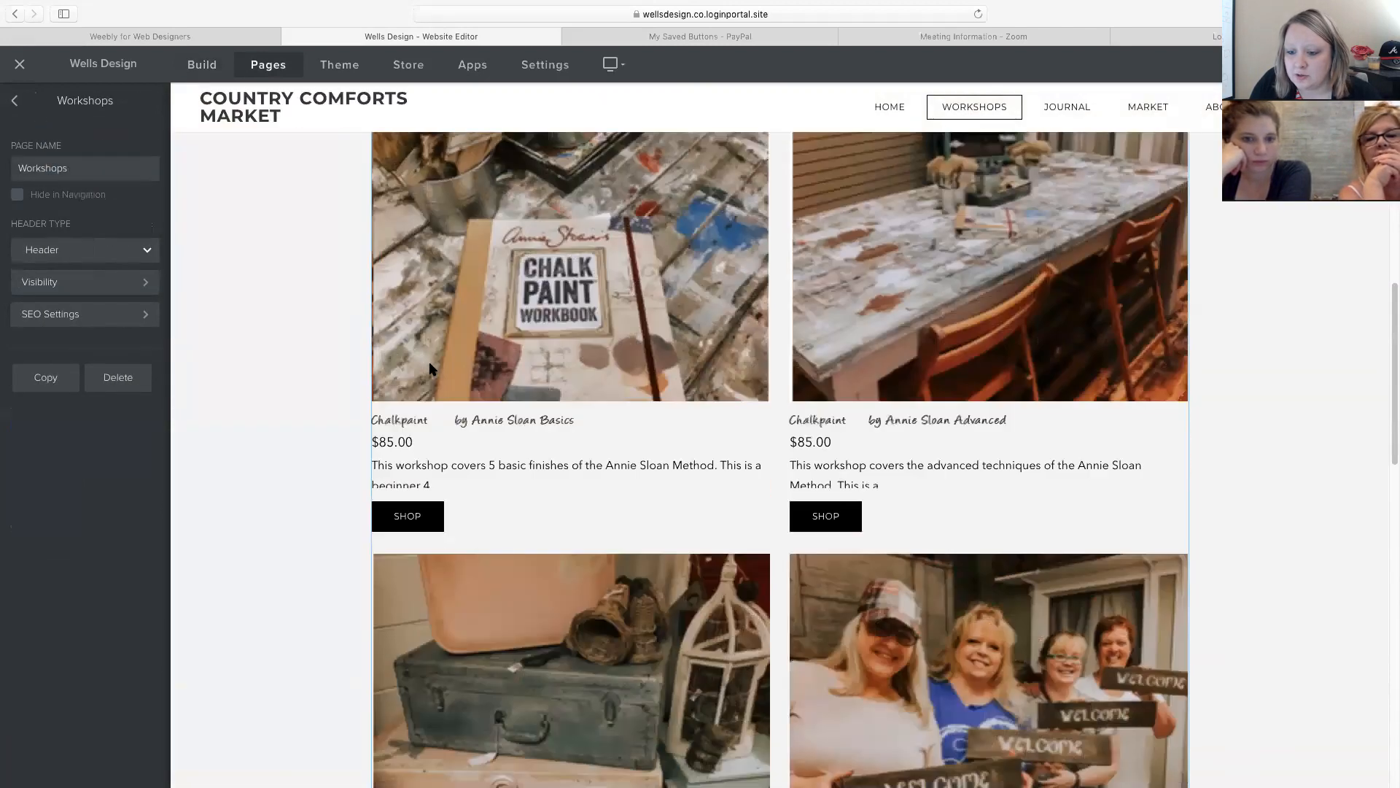
pyautogui.scroll(-5, 458, 466)
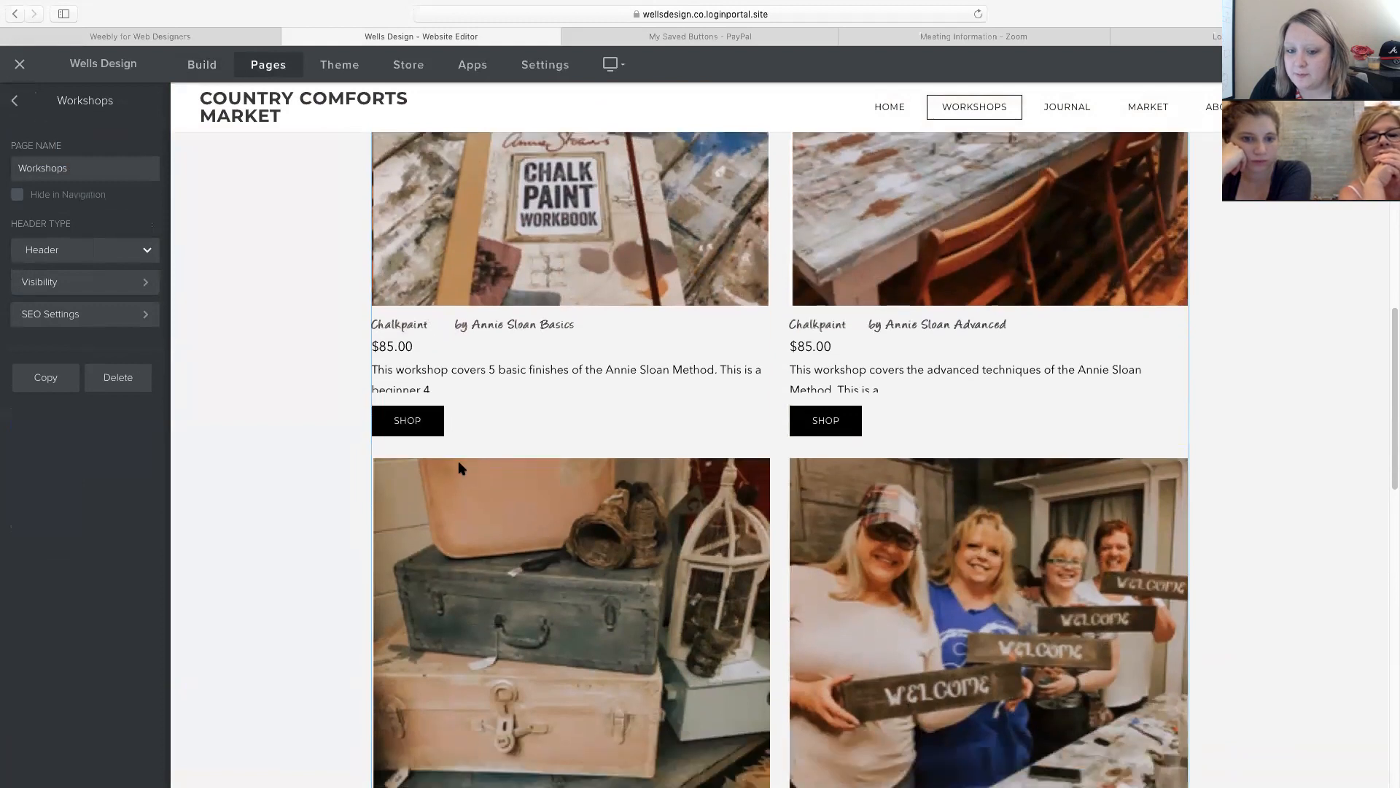
pyautogui.scroll(-2, 458, 467)
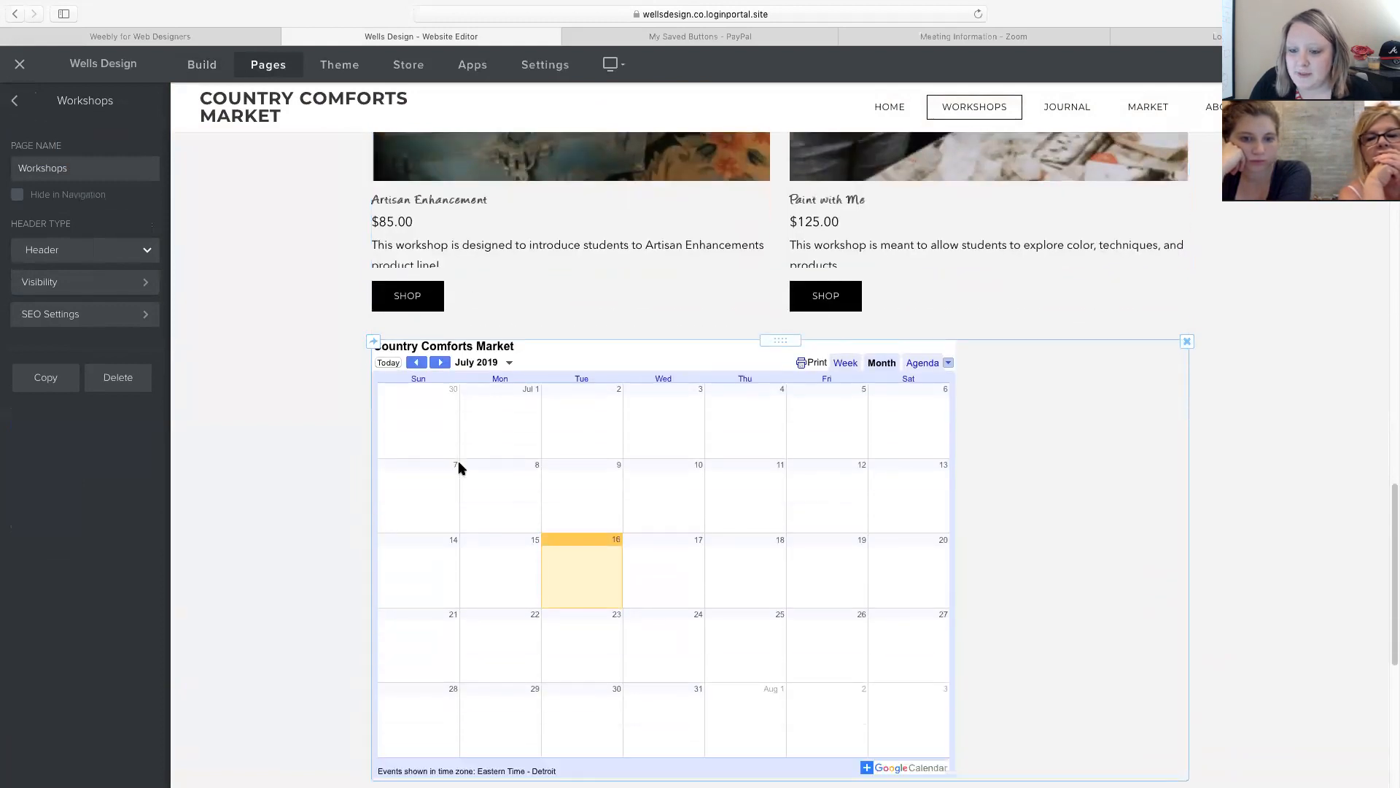
pyautogui.scroll(-1, 458, 467)
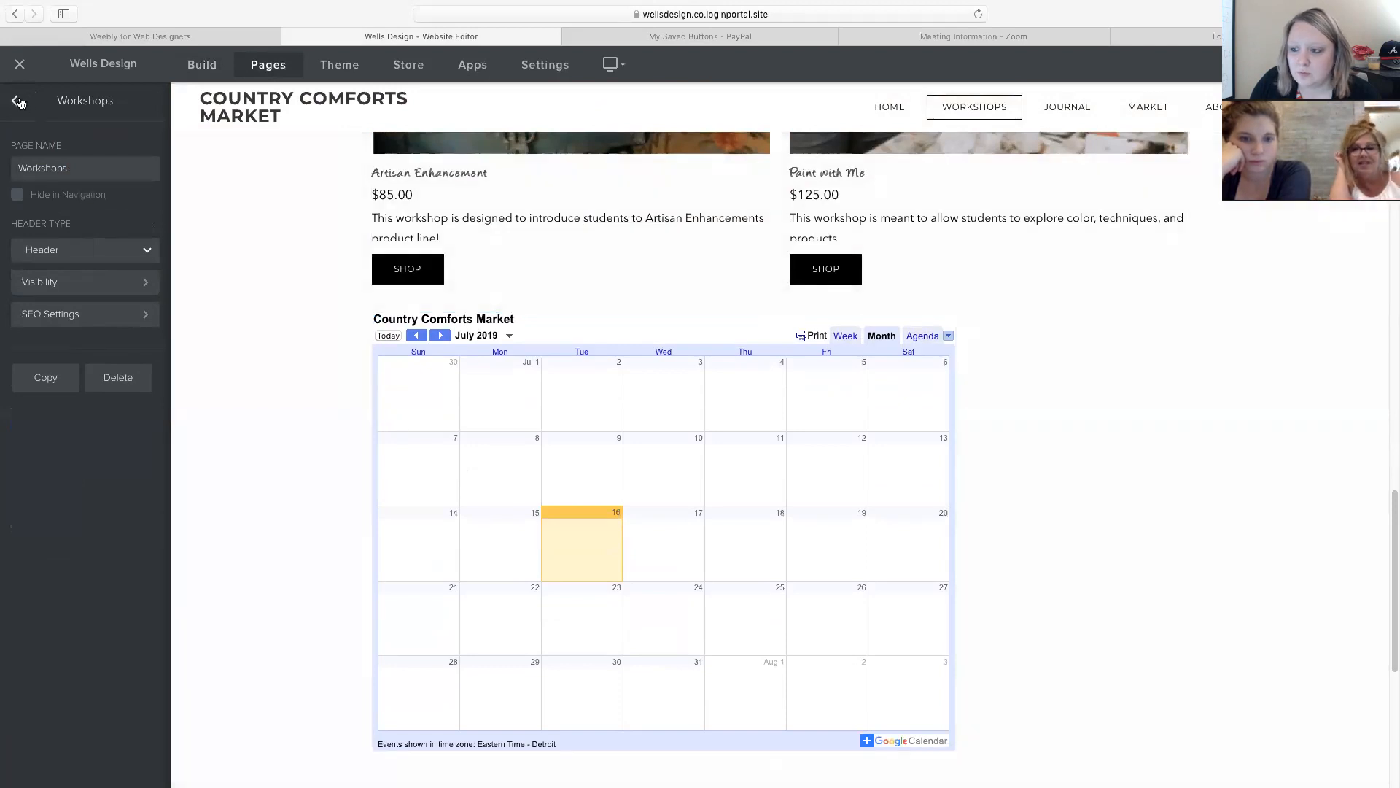
pyautogui.click(18, 101)
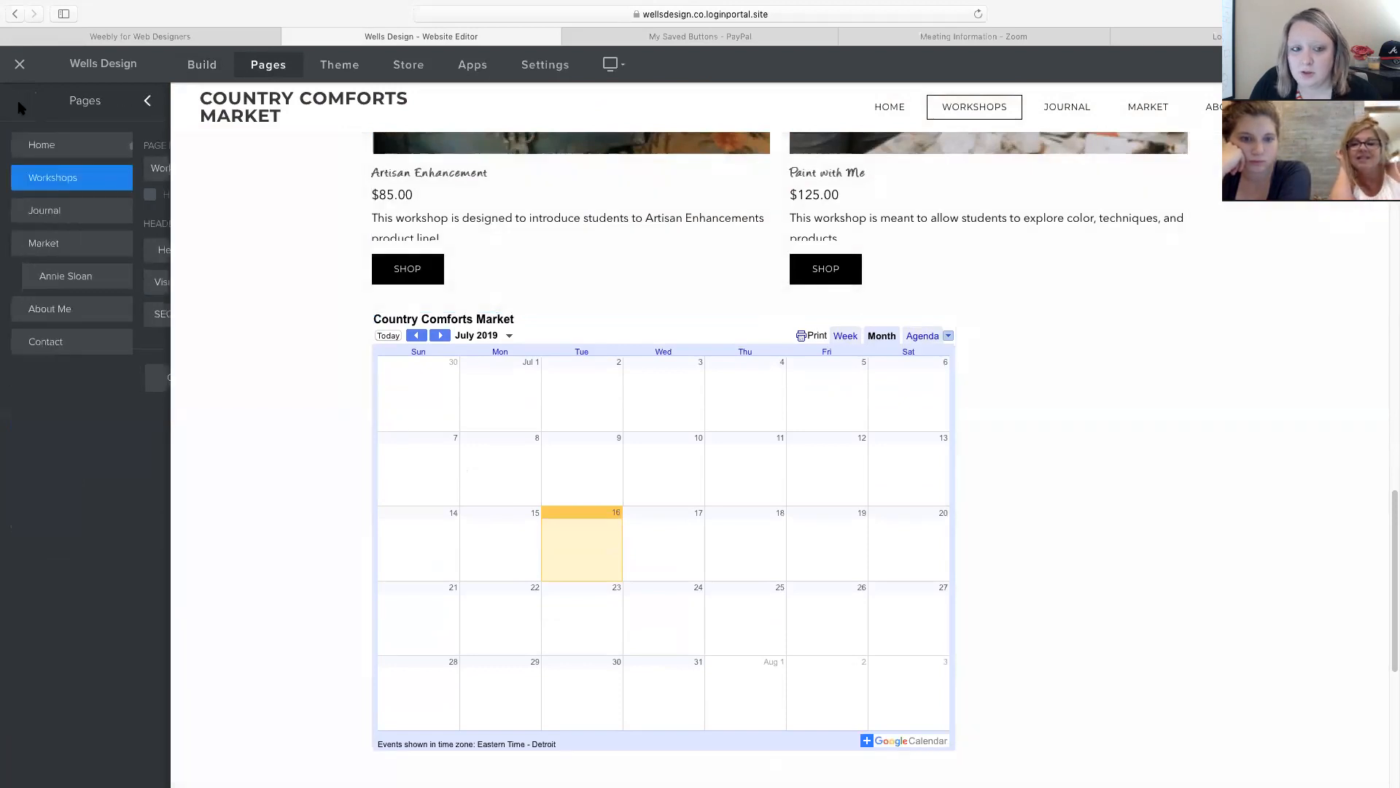
pyautogui.click(44, 214)
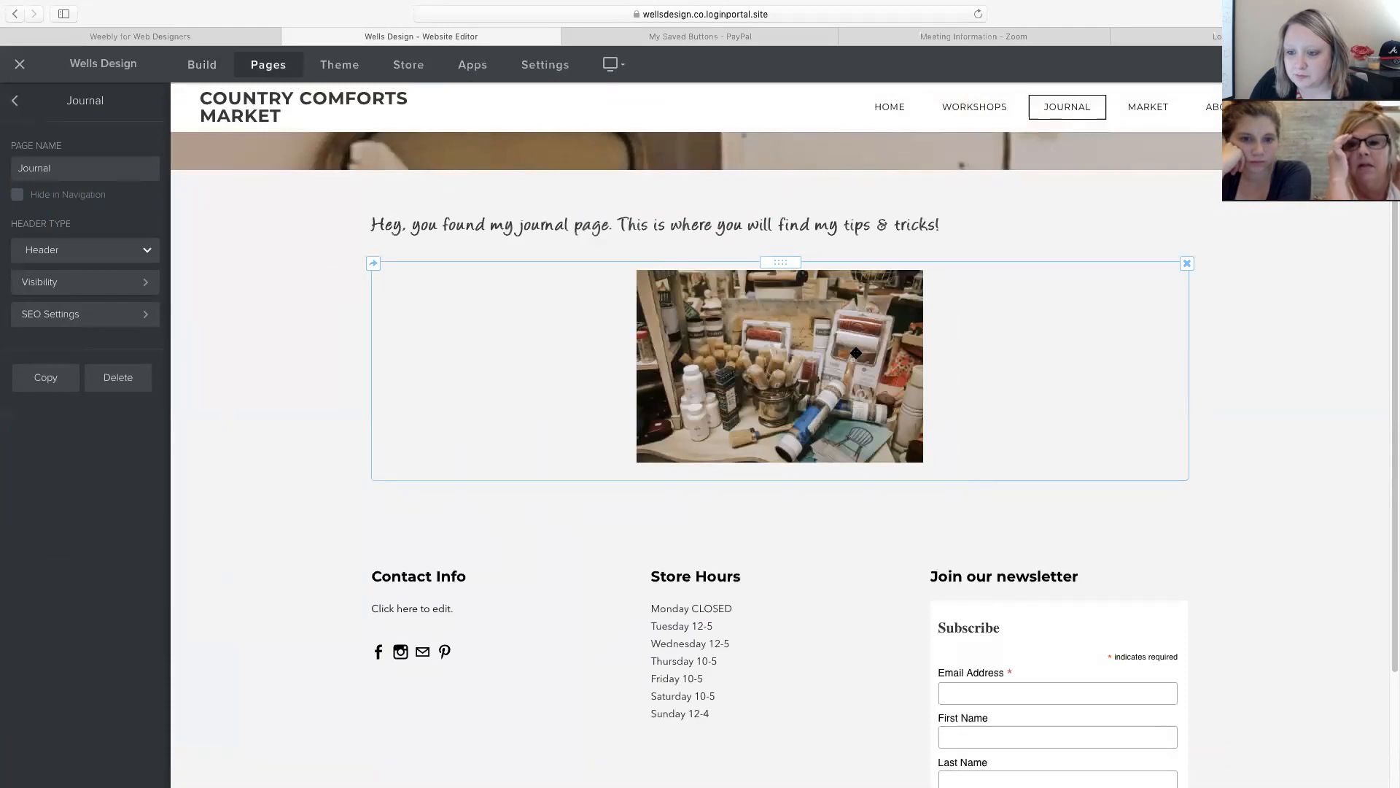
pyautogui.scroll(-1, 619, 328)
pyautogui.click(16, 102)
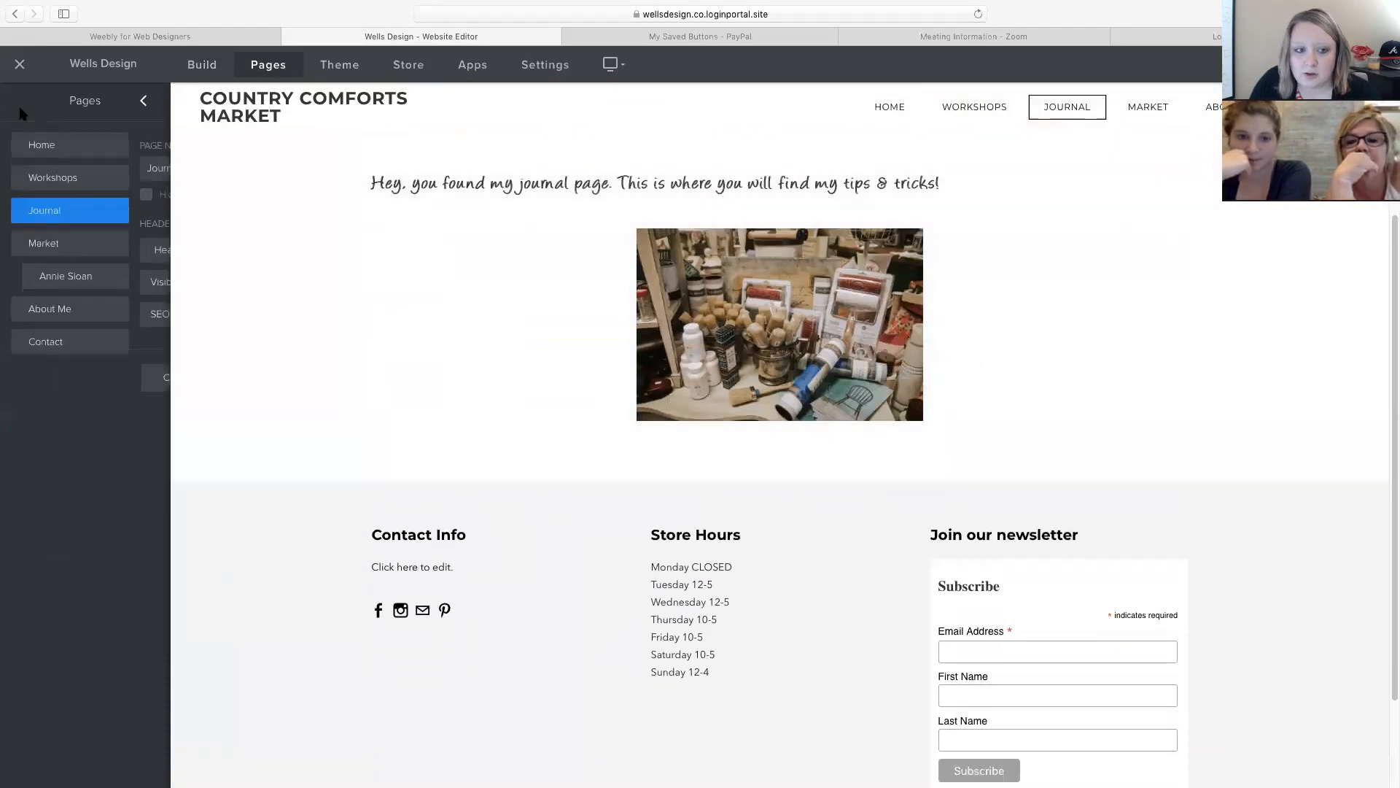
# Review the Market, Annie Sloan and About Me pages, ending on the Contact page.
pyautogui.click(31, 244)
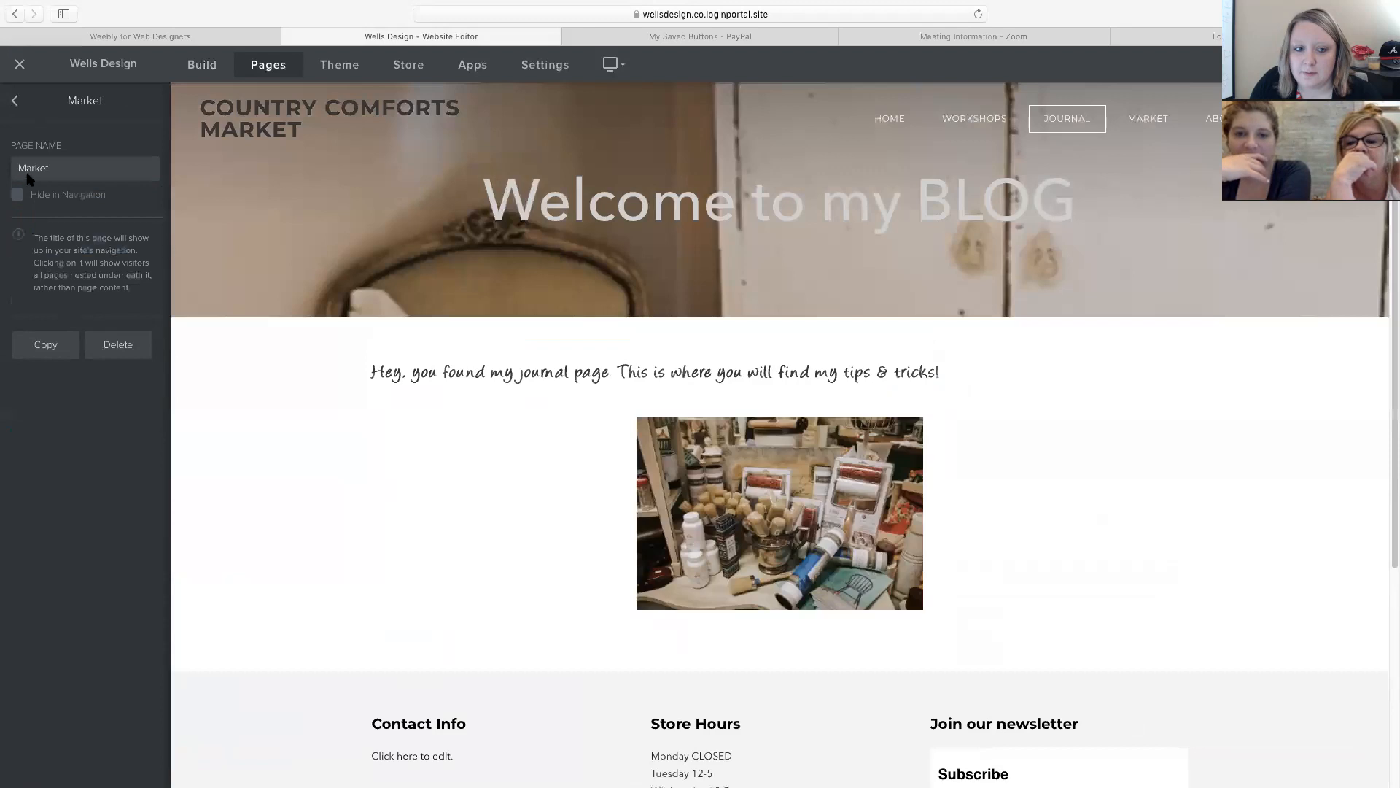
pyautogui.click(14, 101)
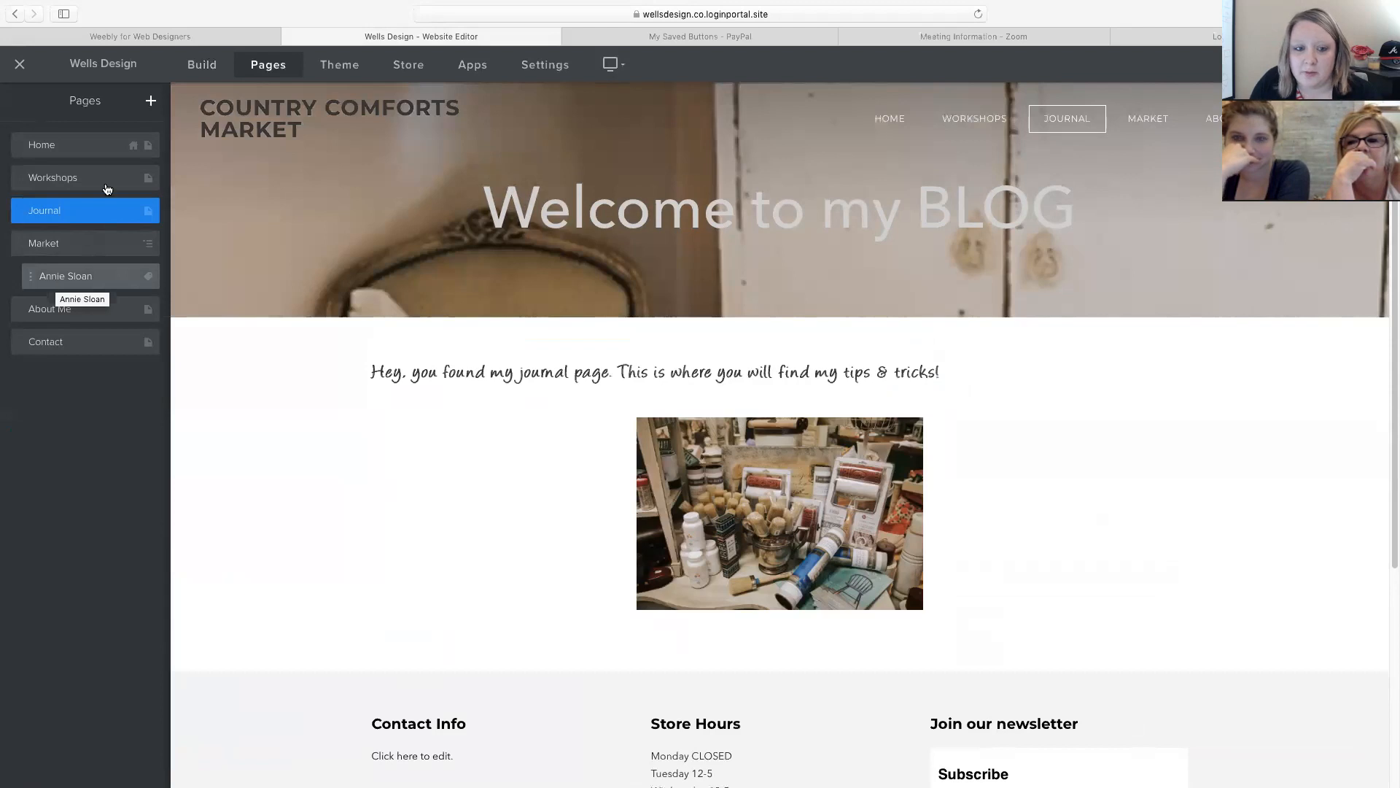
pyautogui.click(57, 275)
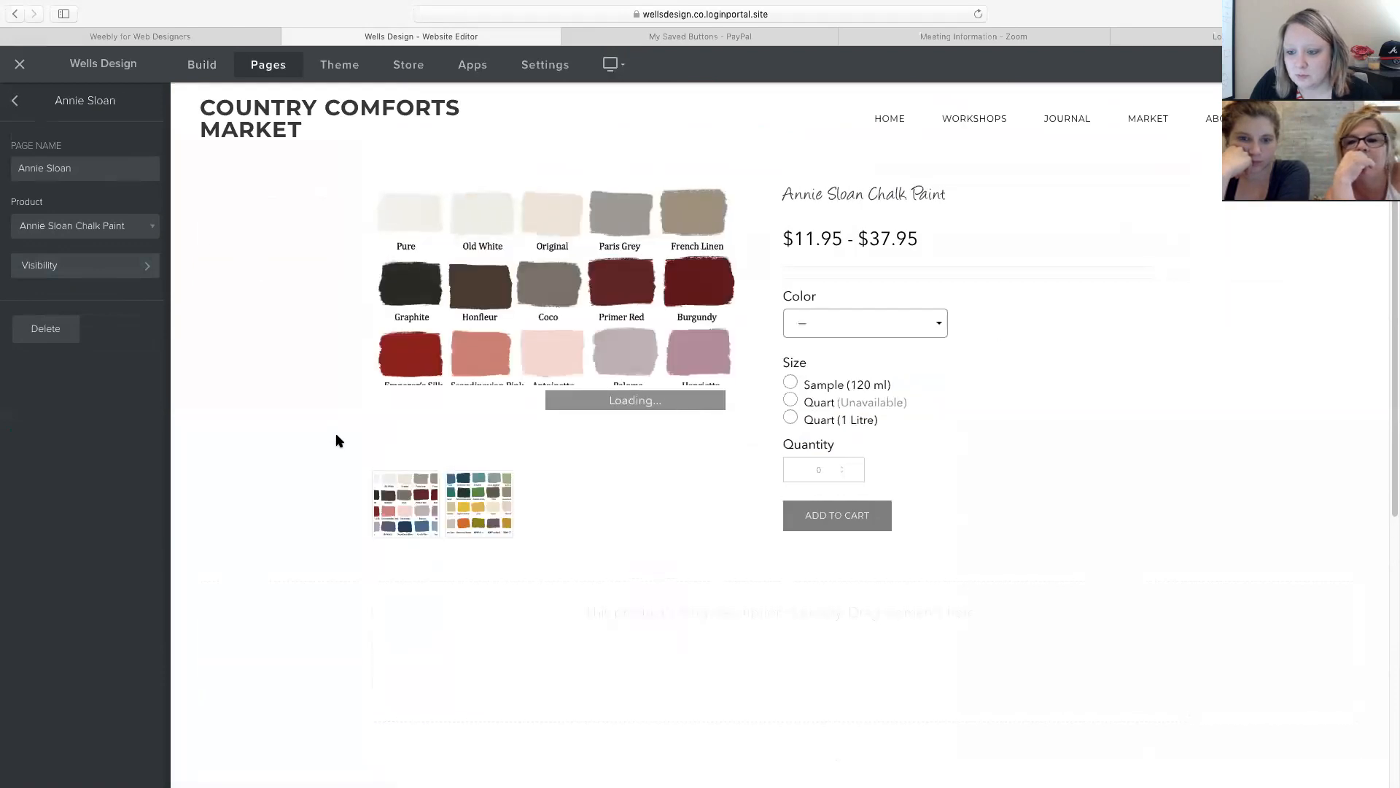
pyautogui.click(19, 101)
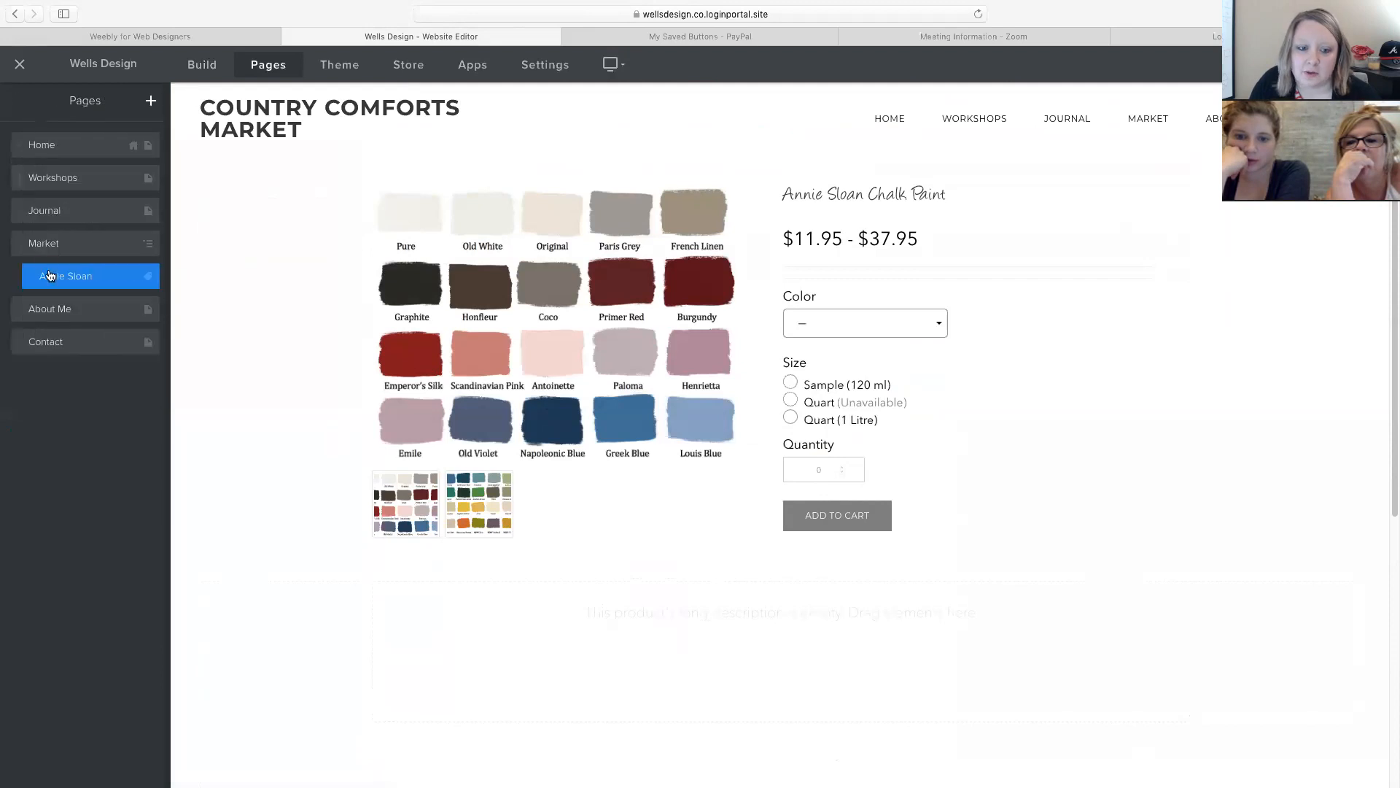
pyautogui.click(59, 310)
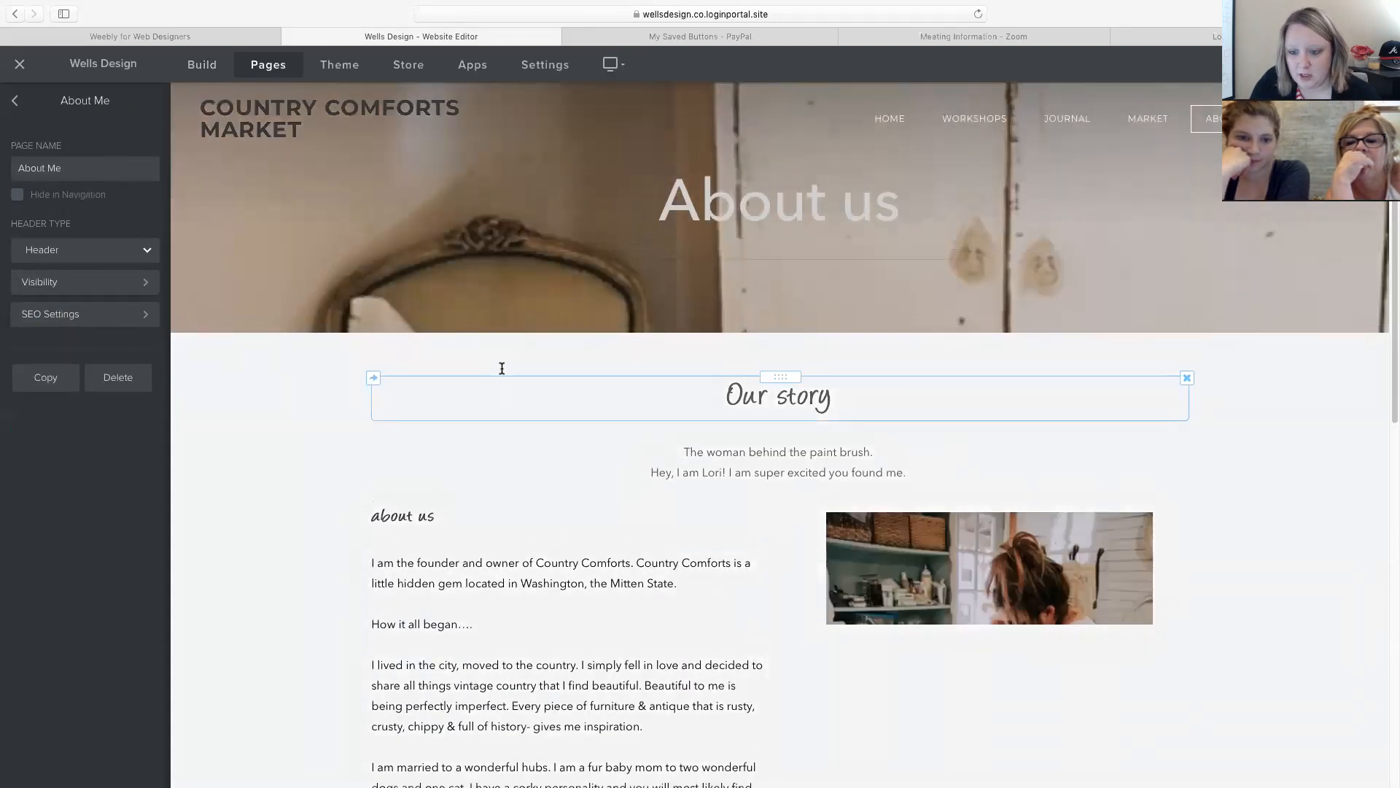
pyautogui.scroll(-3, 501, 369)
pyautogui.scroll(-3, 502, 368)
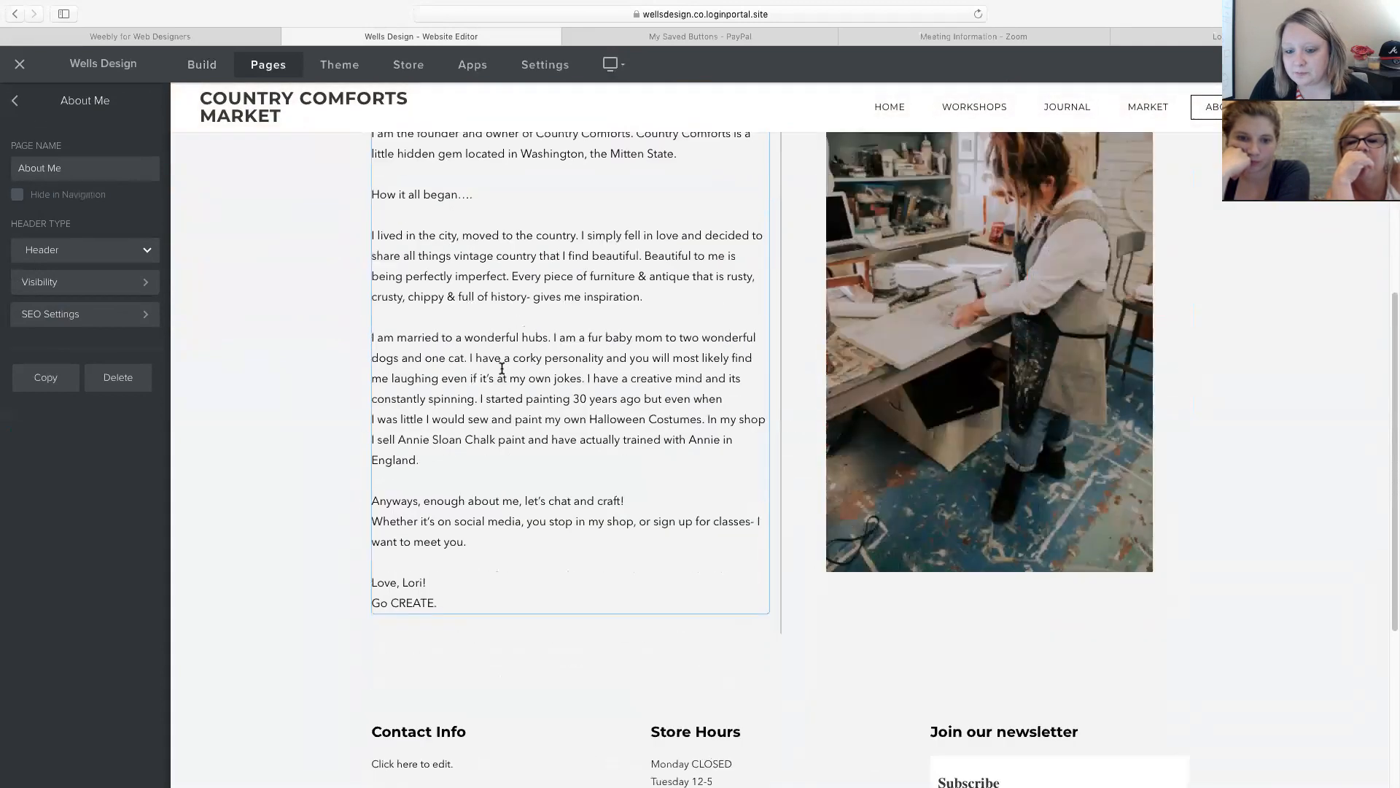
pyautogui.click(1043, 333)
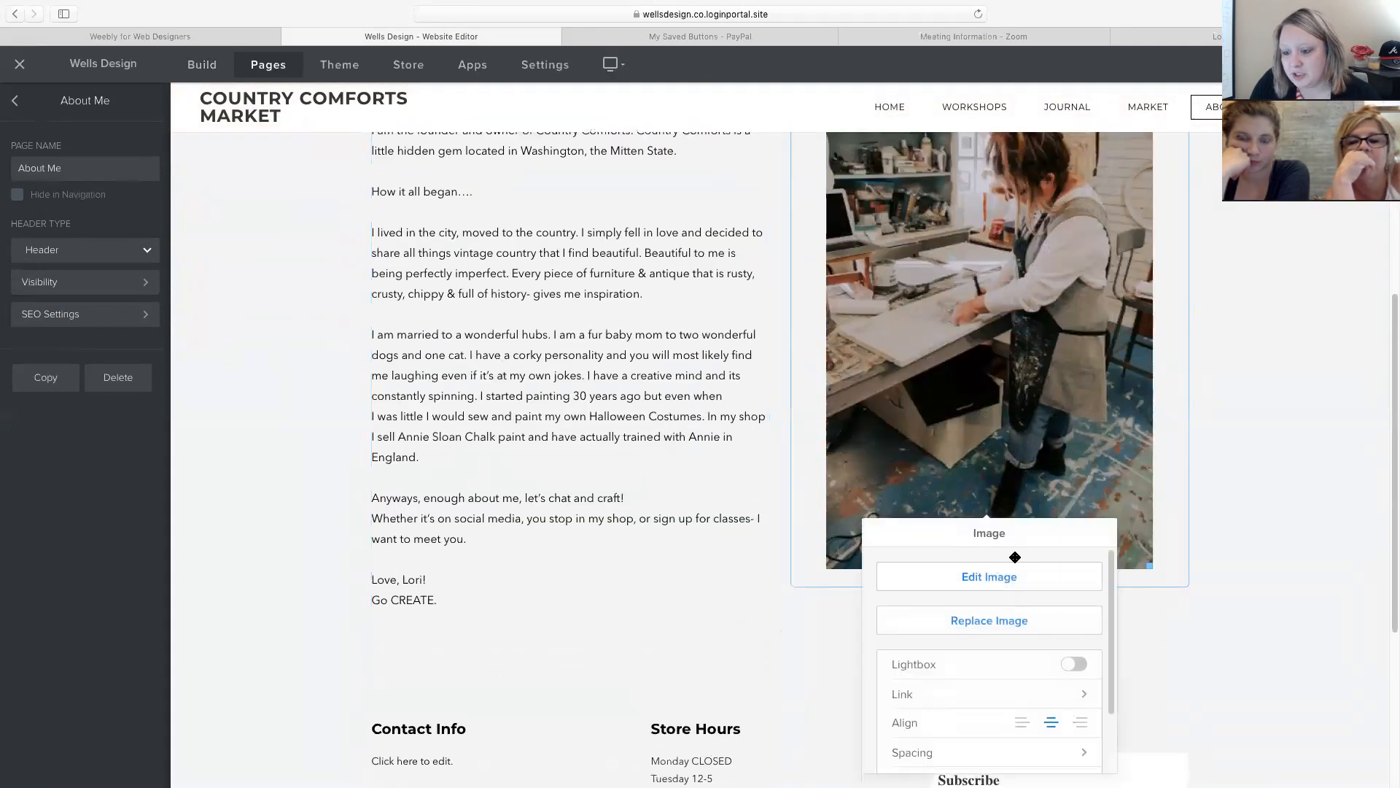
pyautogui.scroll(3, 597, 275)
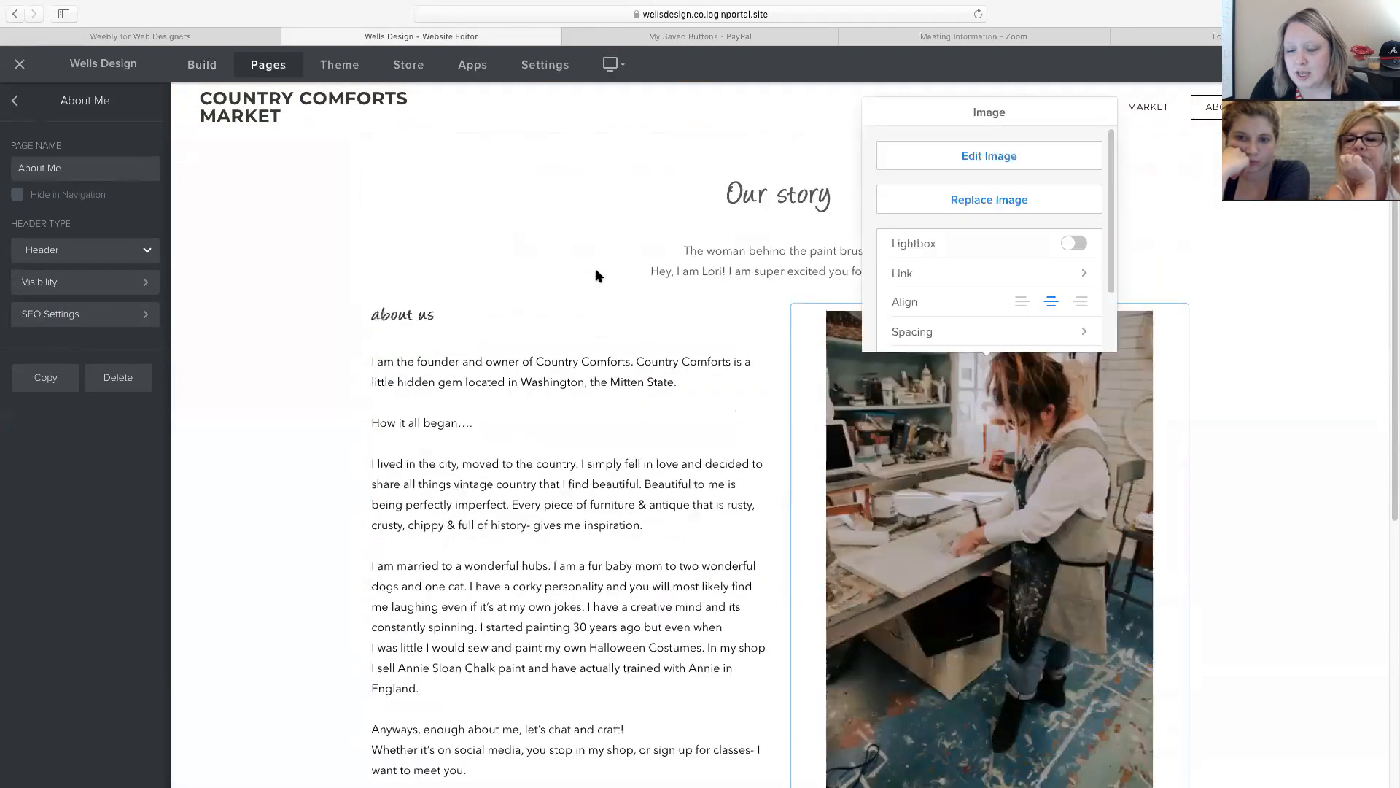
pyautogui.click(17, 101)
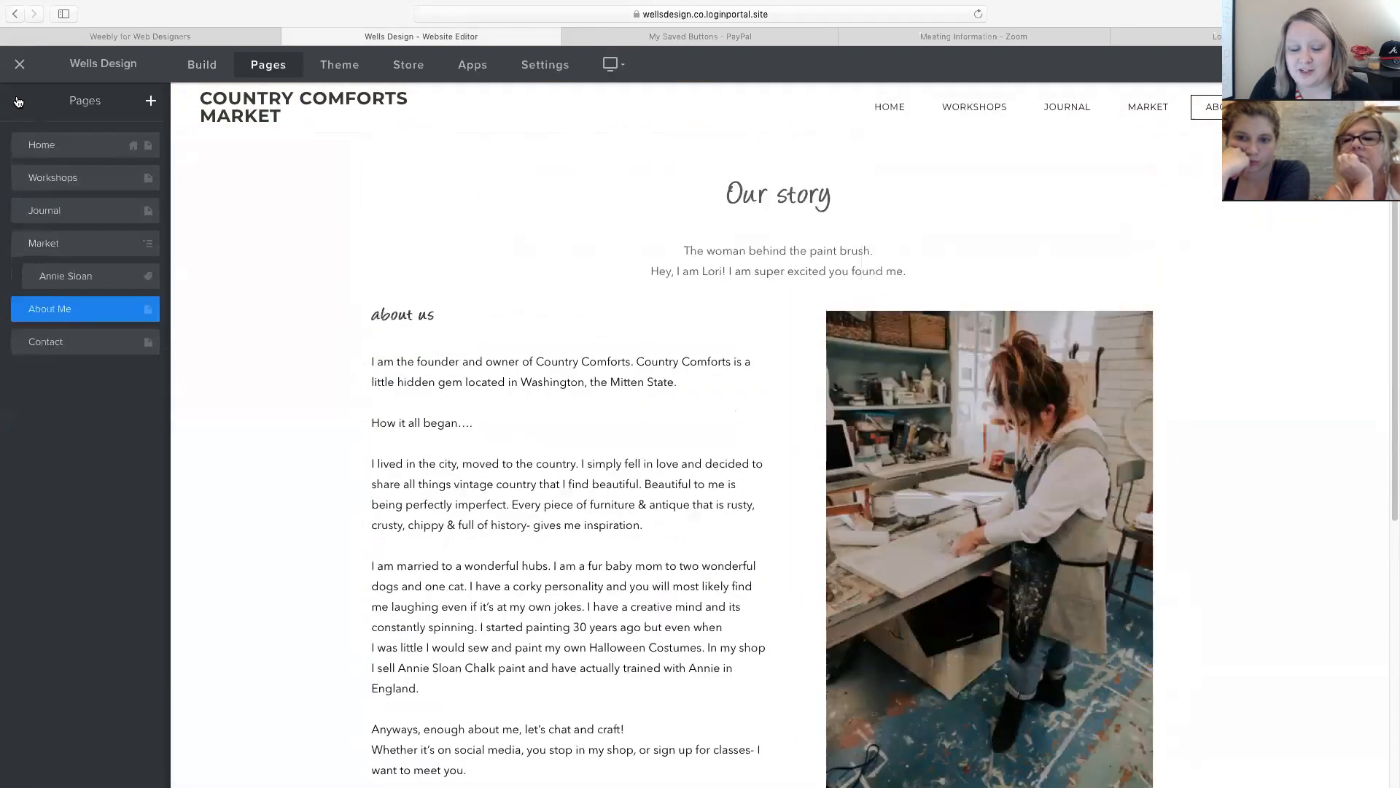
pyautogui.click(39, 348)
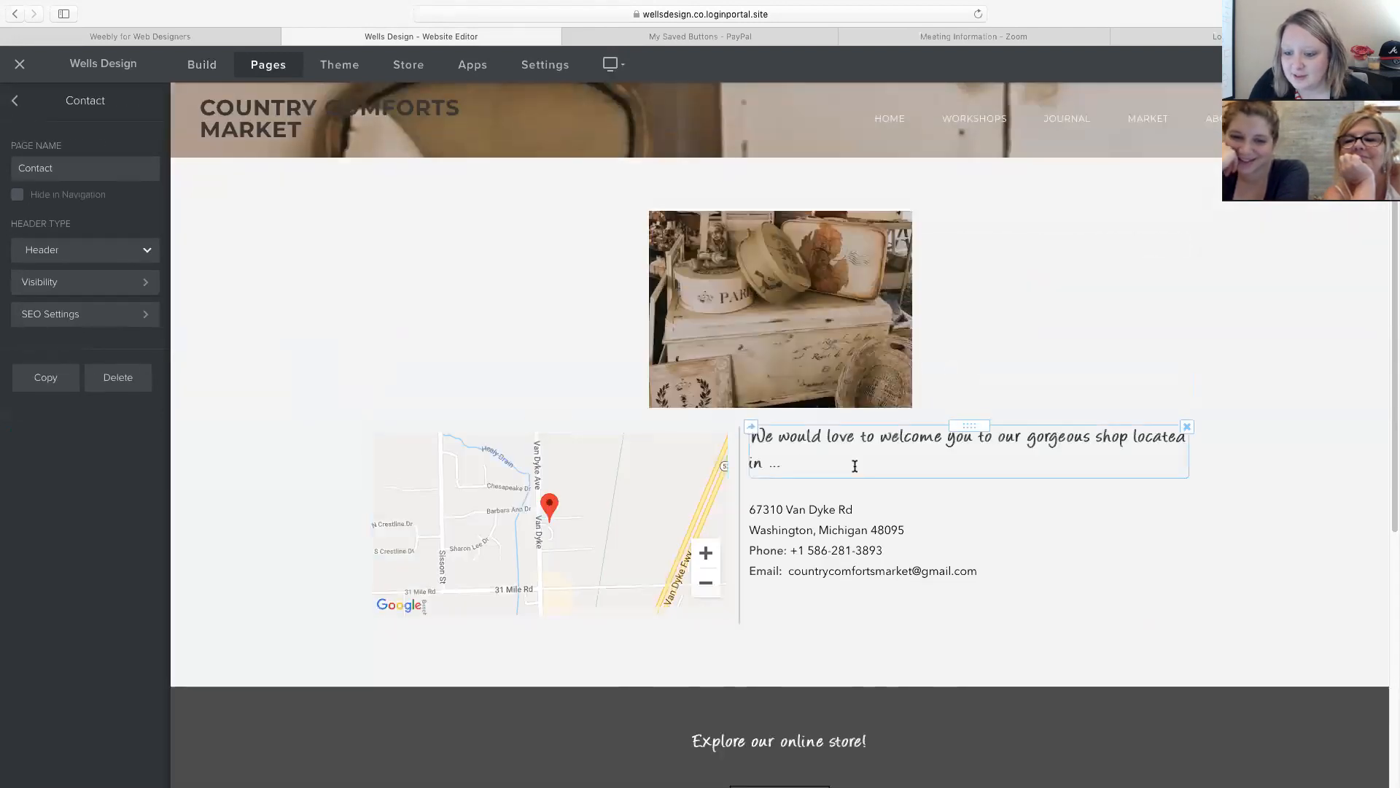
# Inspect the Contact page's shop photo, location map and address text.
pyautogui.scroll(-1, 853, 466)
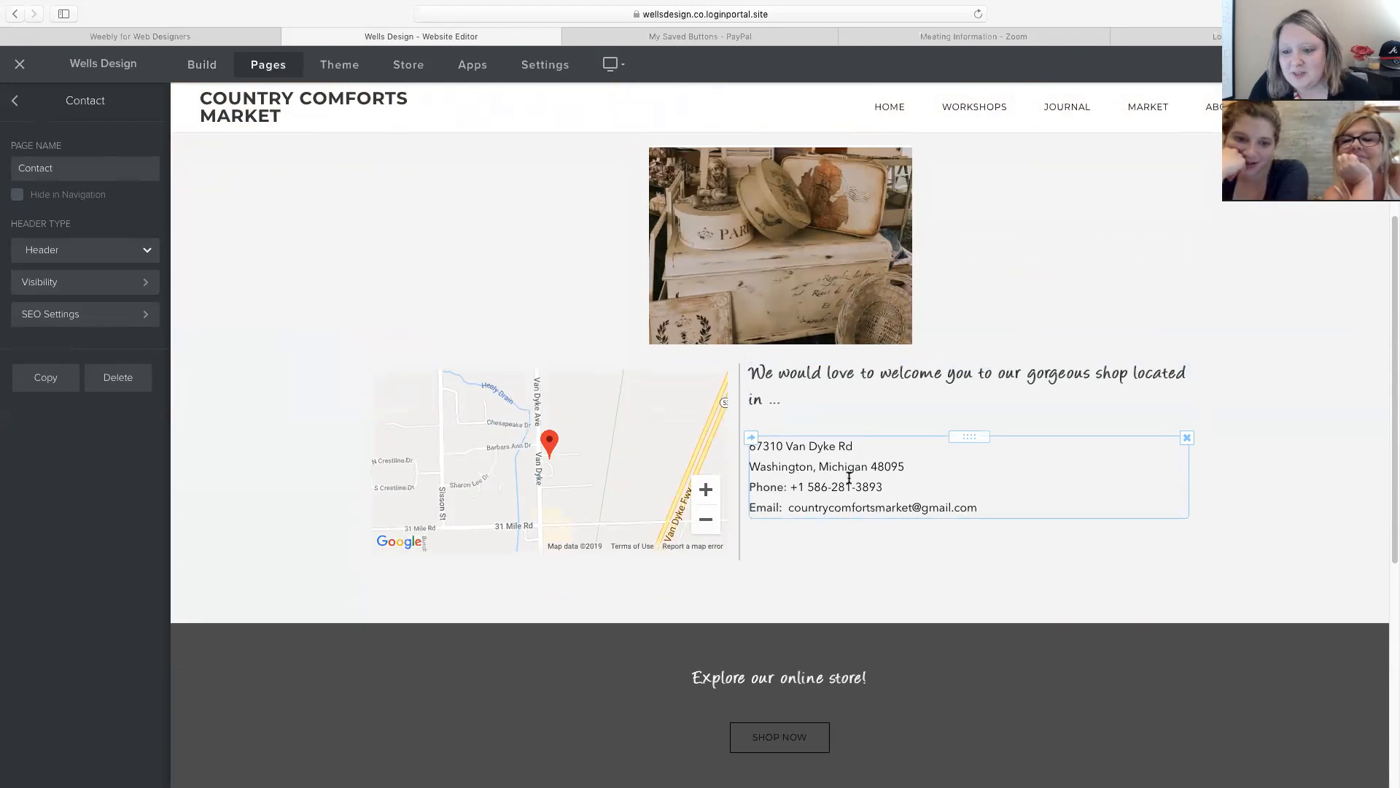
pyautogui.click(797, 329)
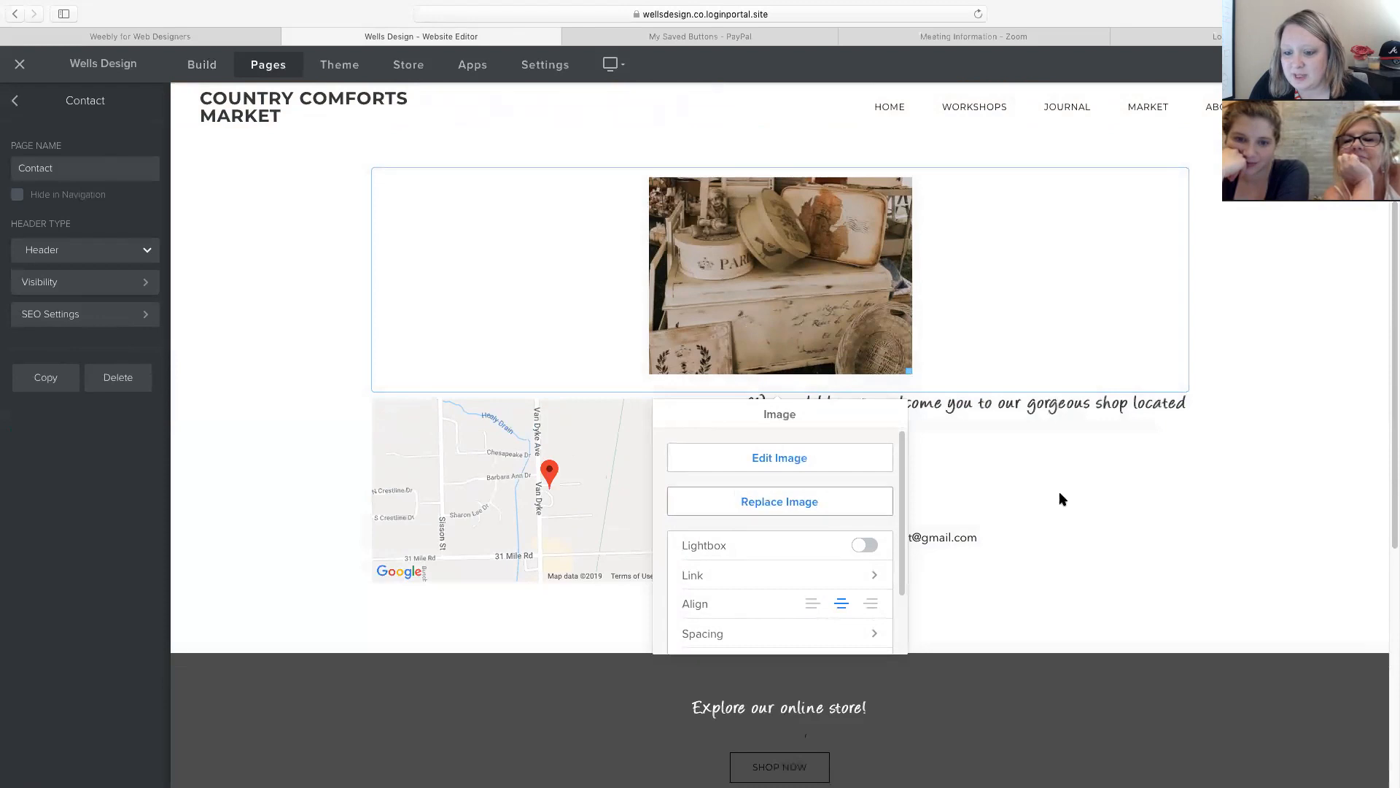
pyautogui.click(508, 482)
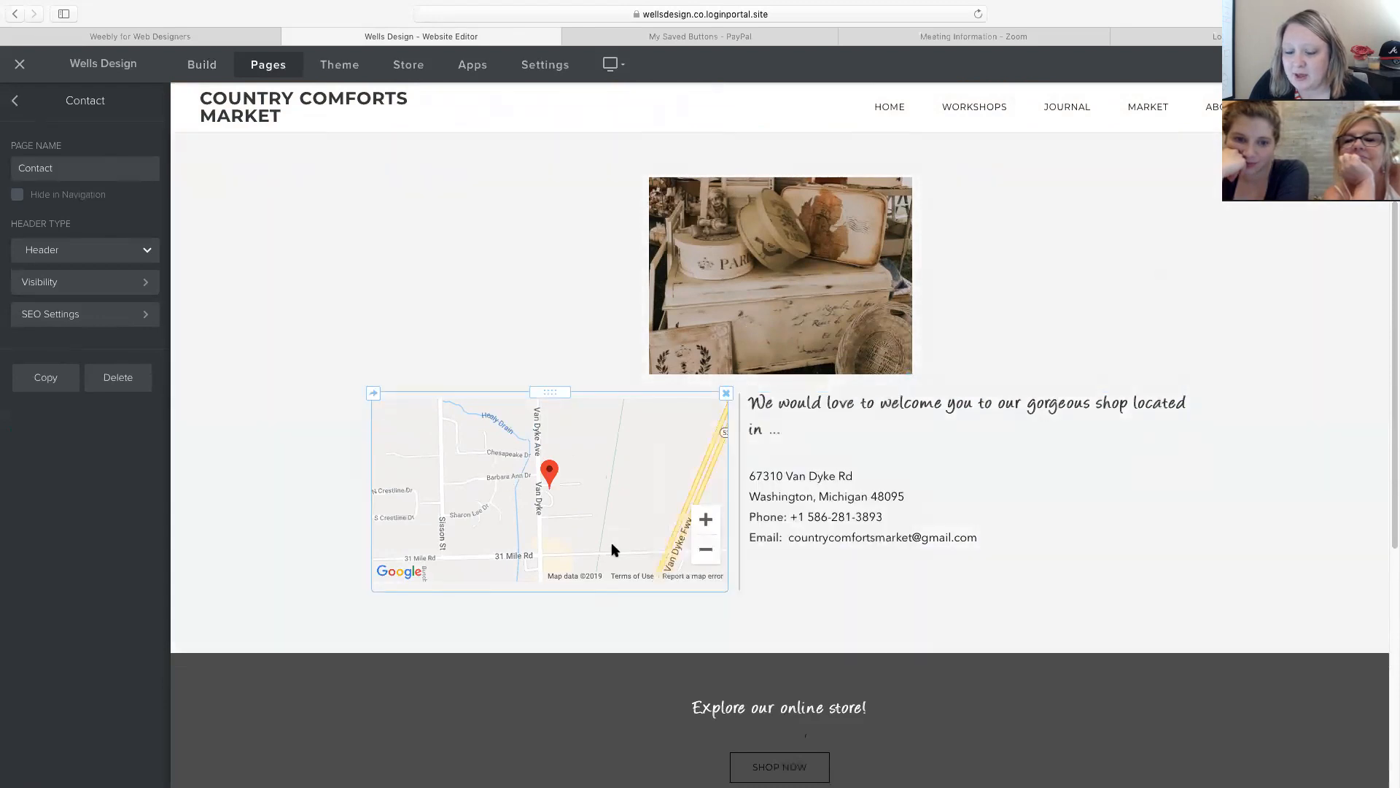
pyautogui.click(902, 496)
# Open and close the Contact header's background settings, returning to the pages list.
pyautogui.scroll(1, 902, 495)
pyautogui.scroll(-8, 902, 494)
pyautogui.scroll(12, 875, 466)
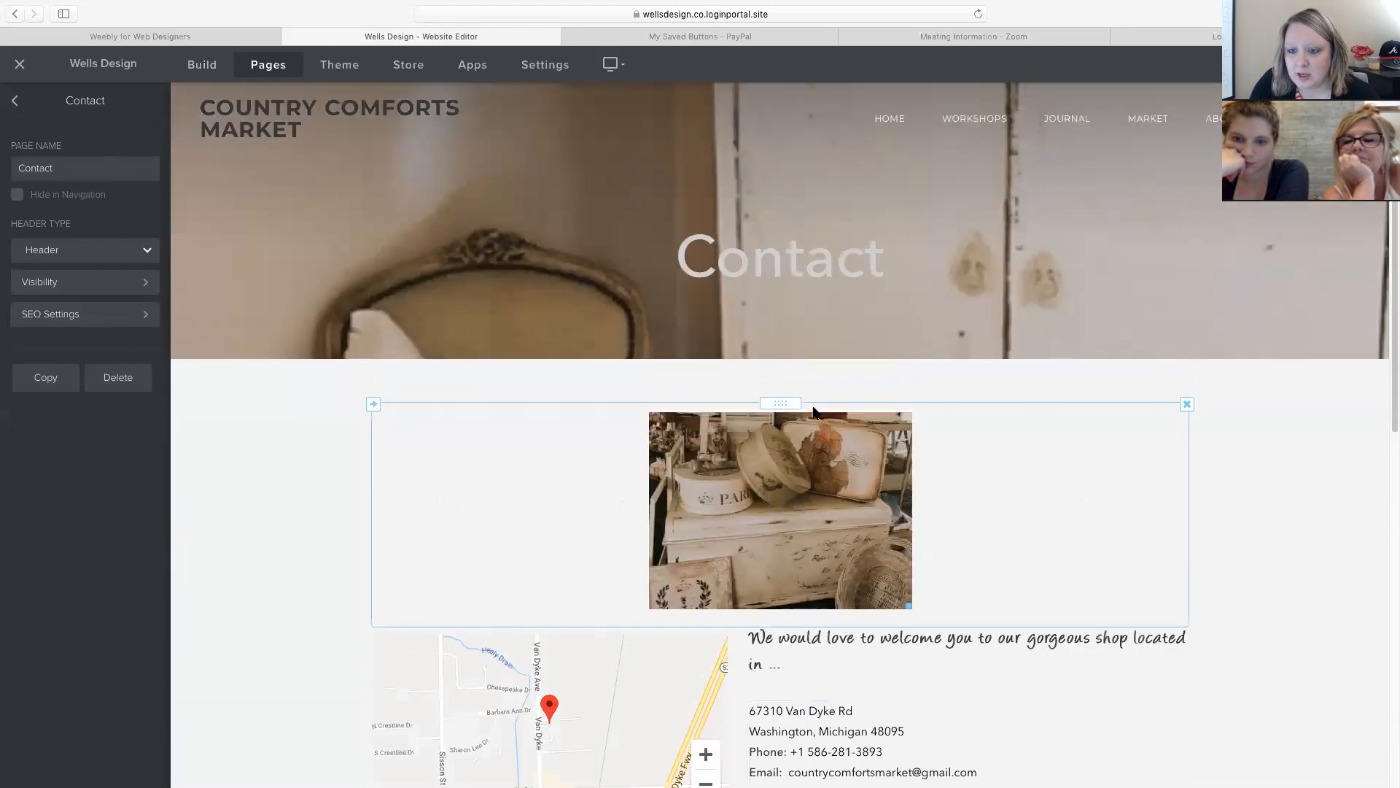
pyautogui.moveTo(629, 322)
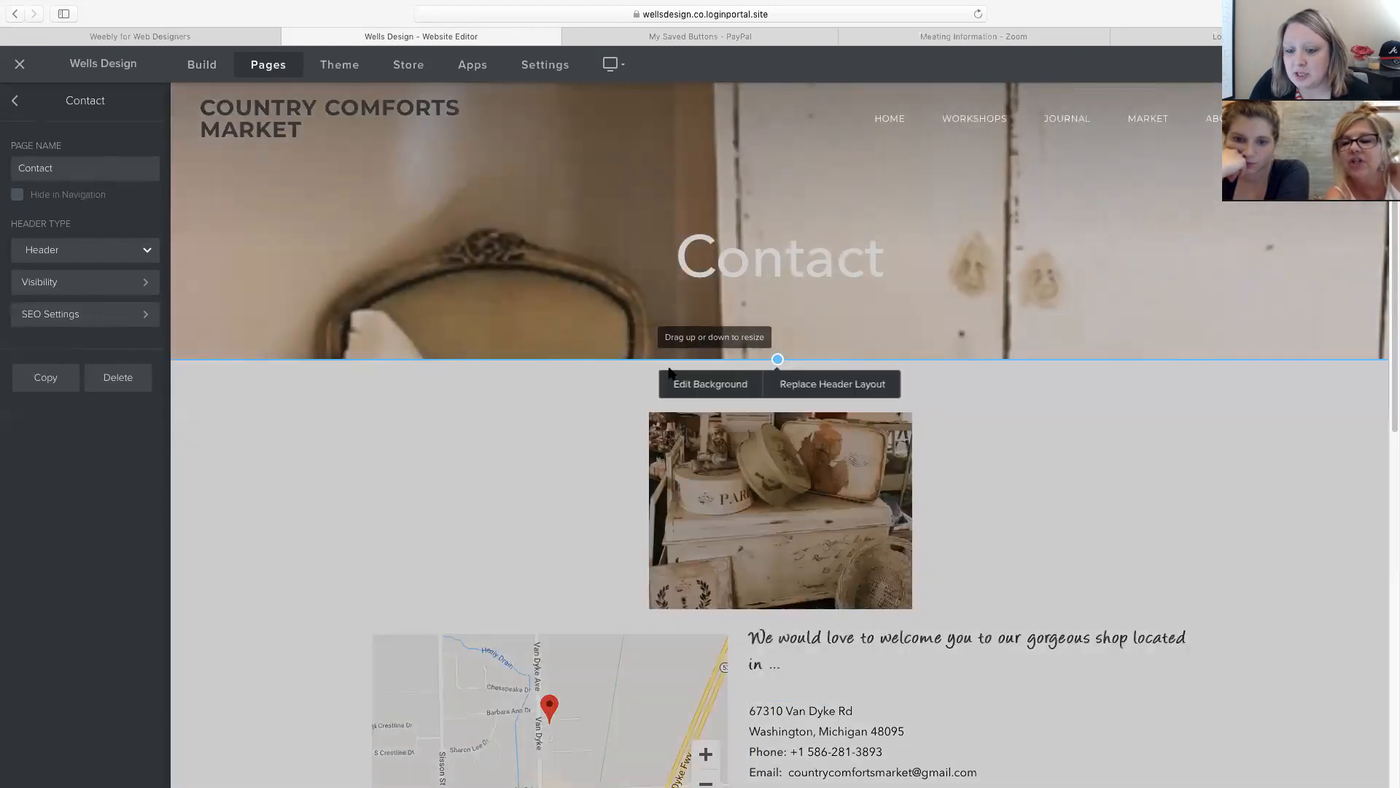
pyautogui.click(691, 388)
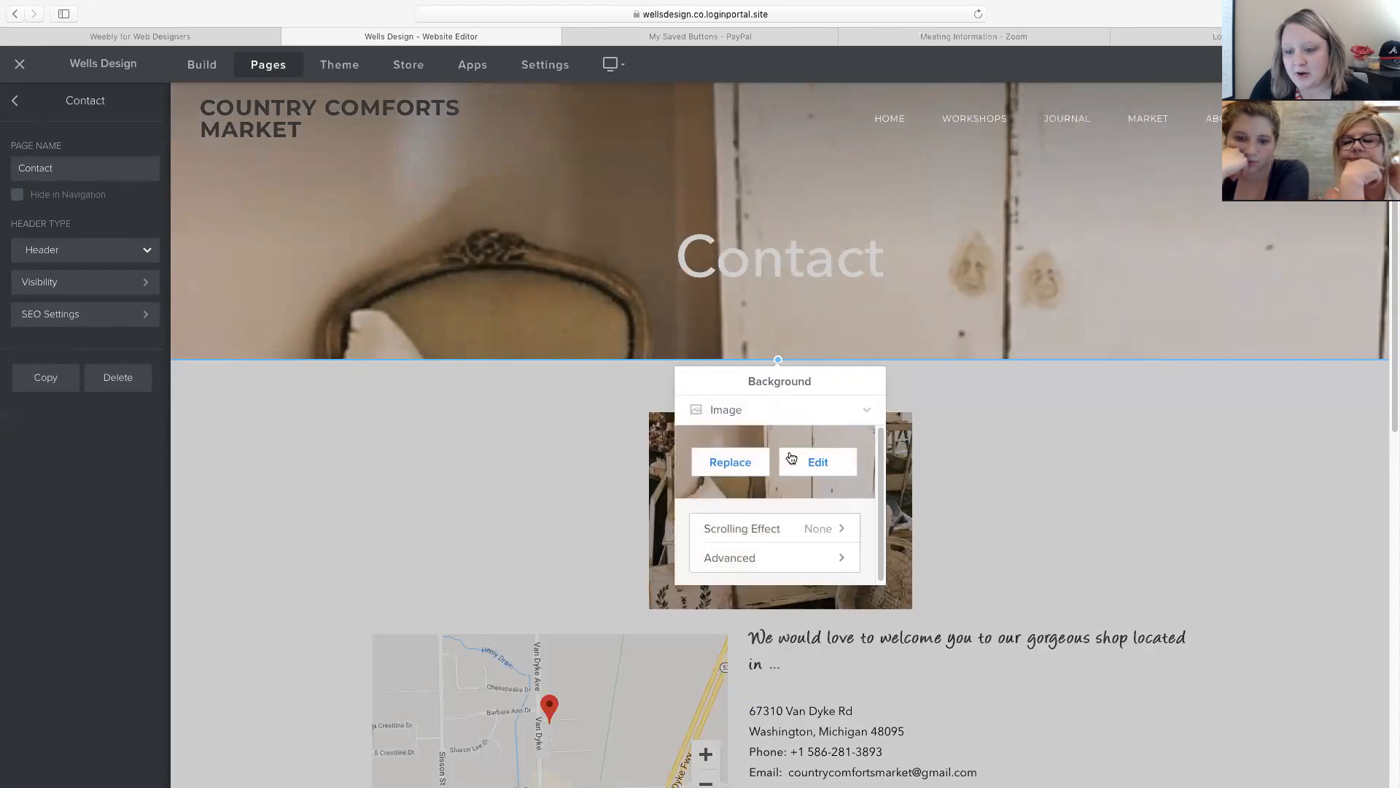
pyautogui.click(360, 391)
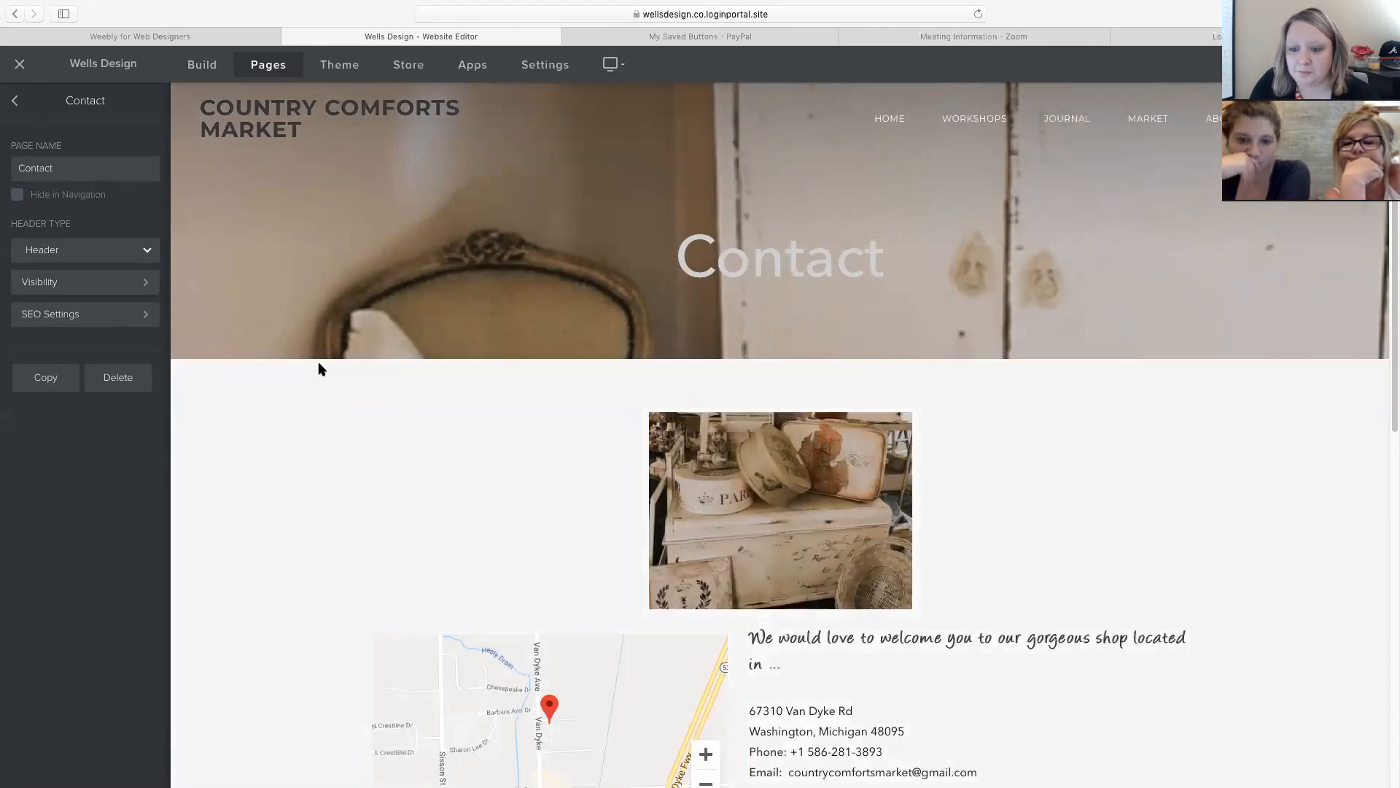
pyautogui.click(14, 101)
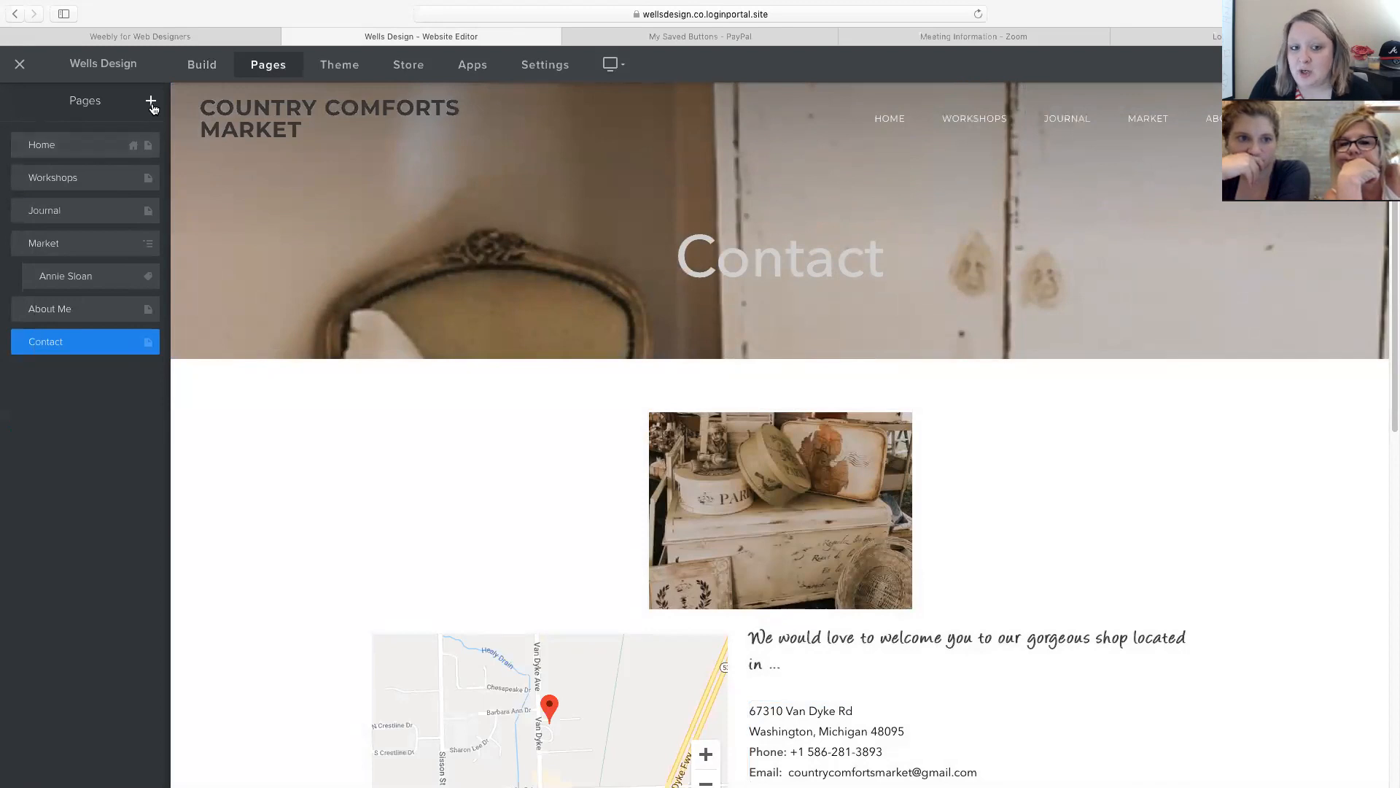
pyautogui.click(151, 102)
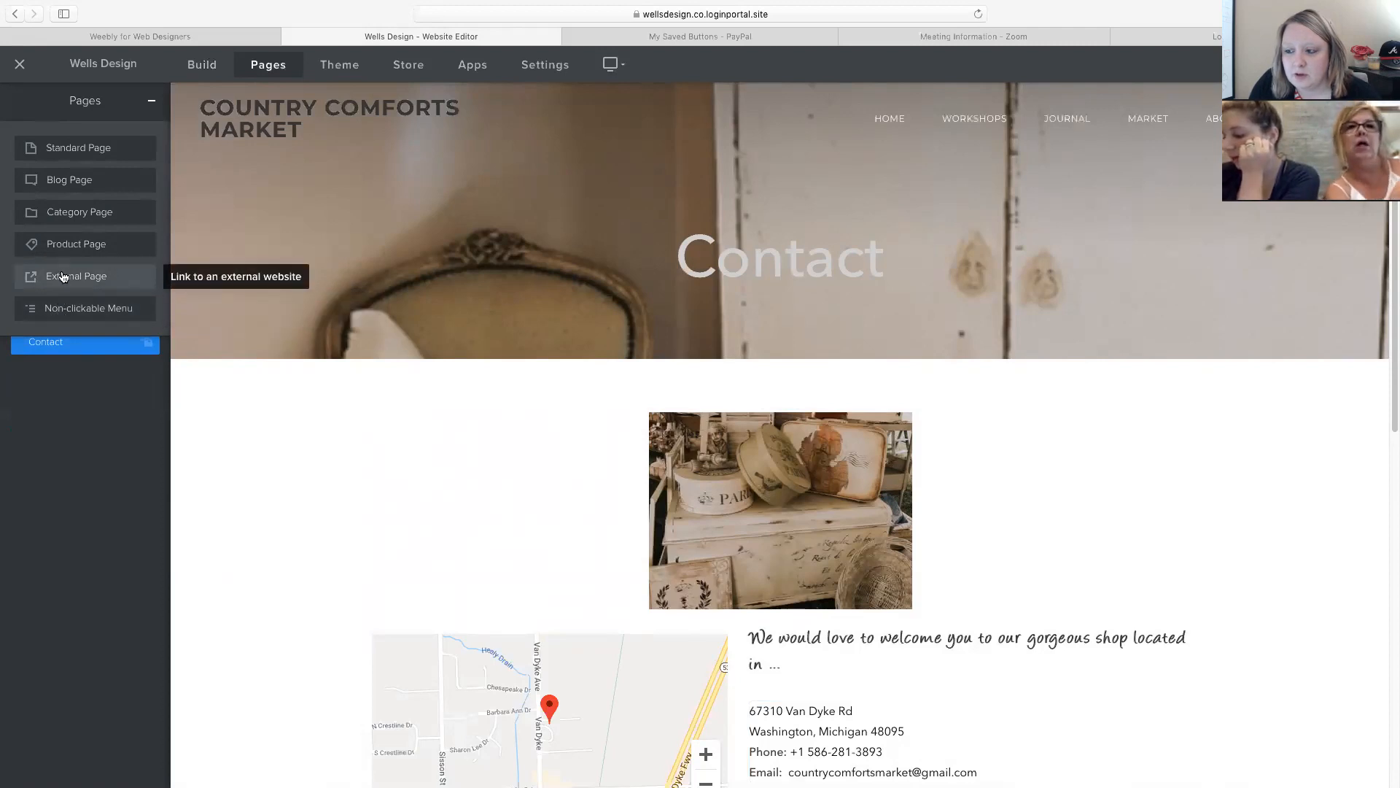
pyautogui.click(62, 277)
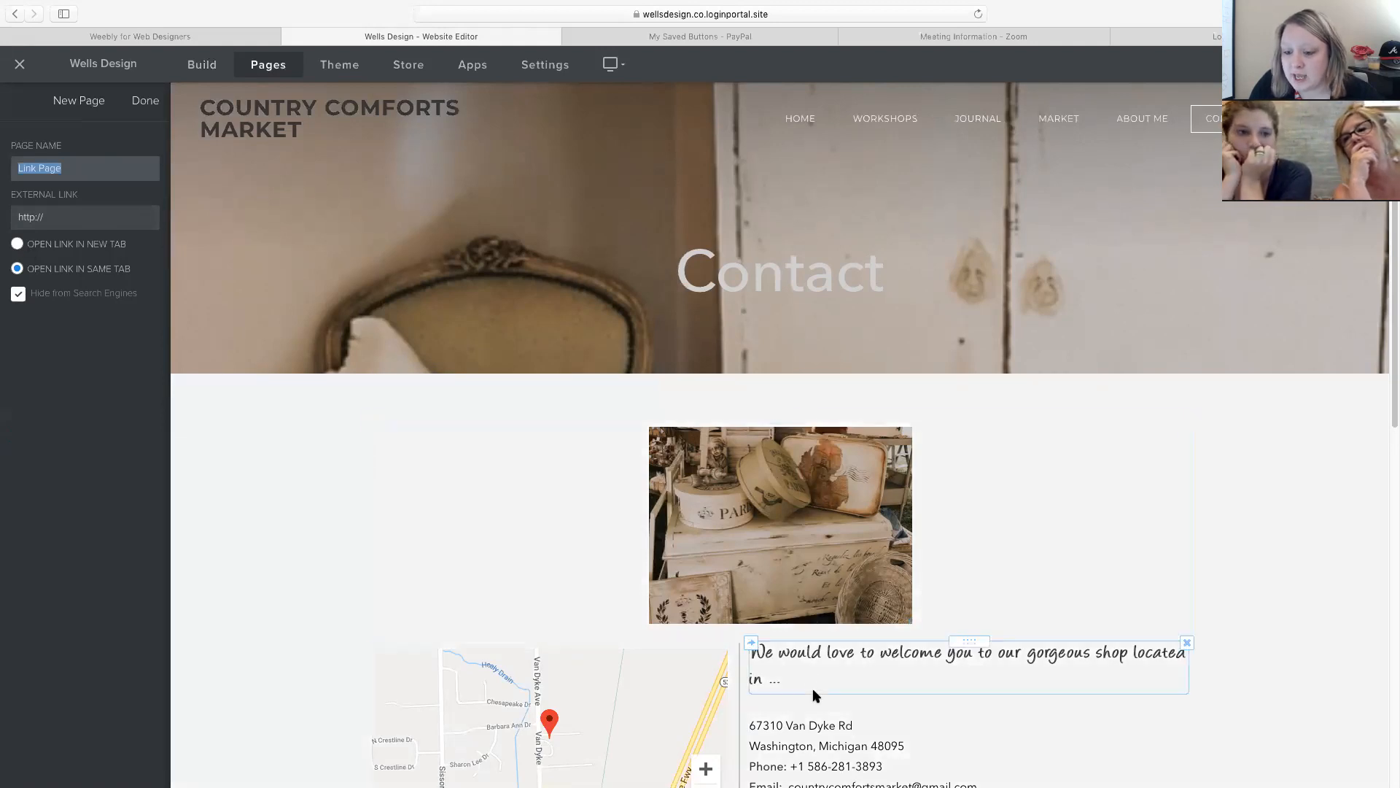
pyautogui.click(813, 655)
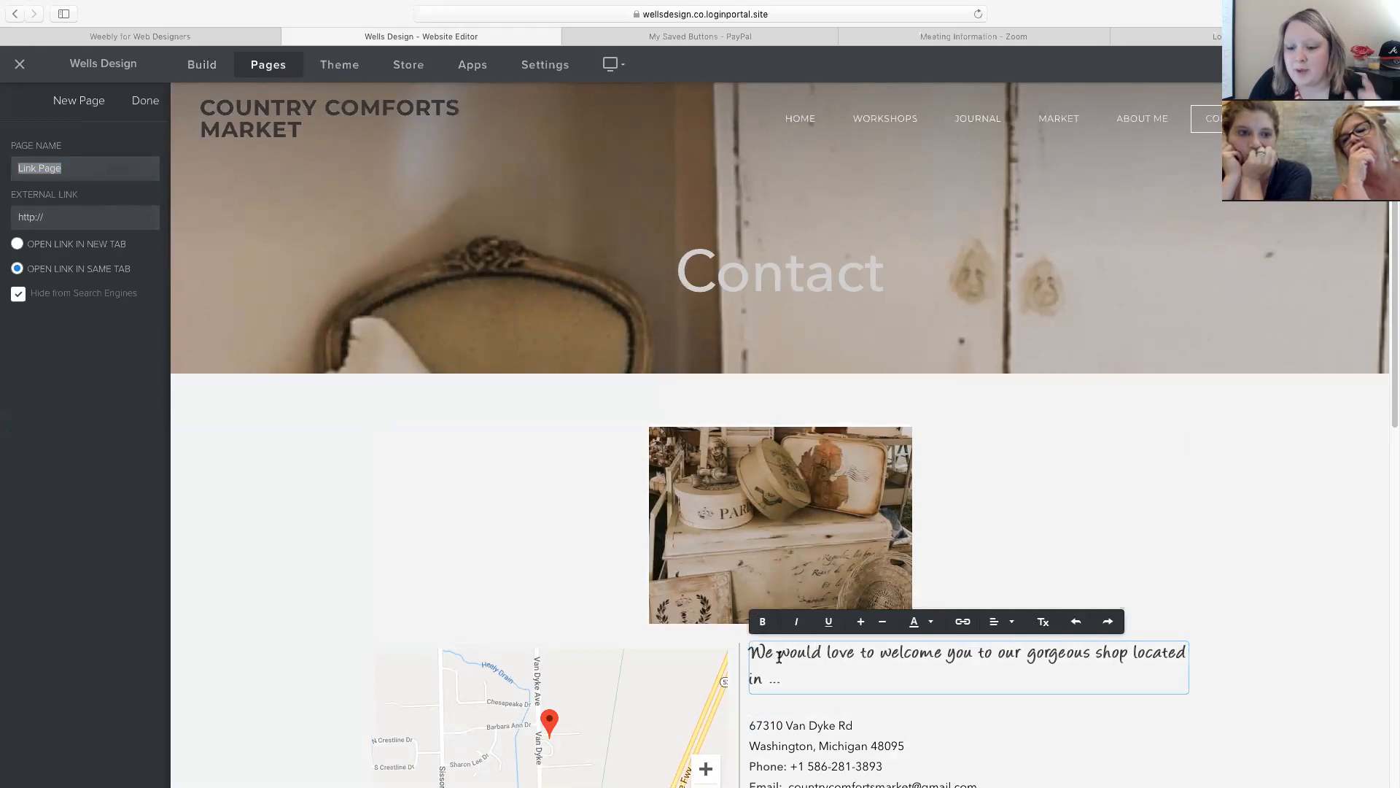
pyautogui.moveTo(779, 655); pyautogui.dragTo(822, 656)
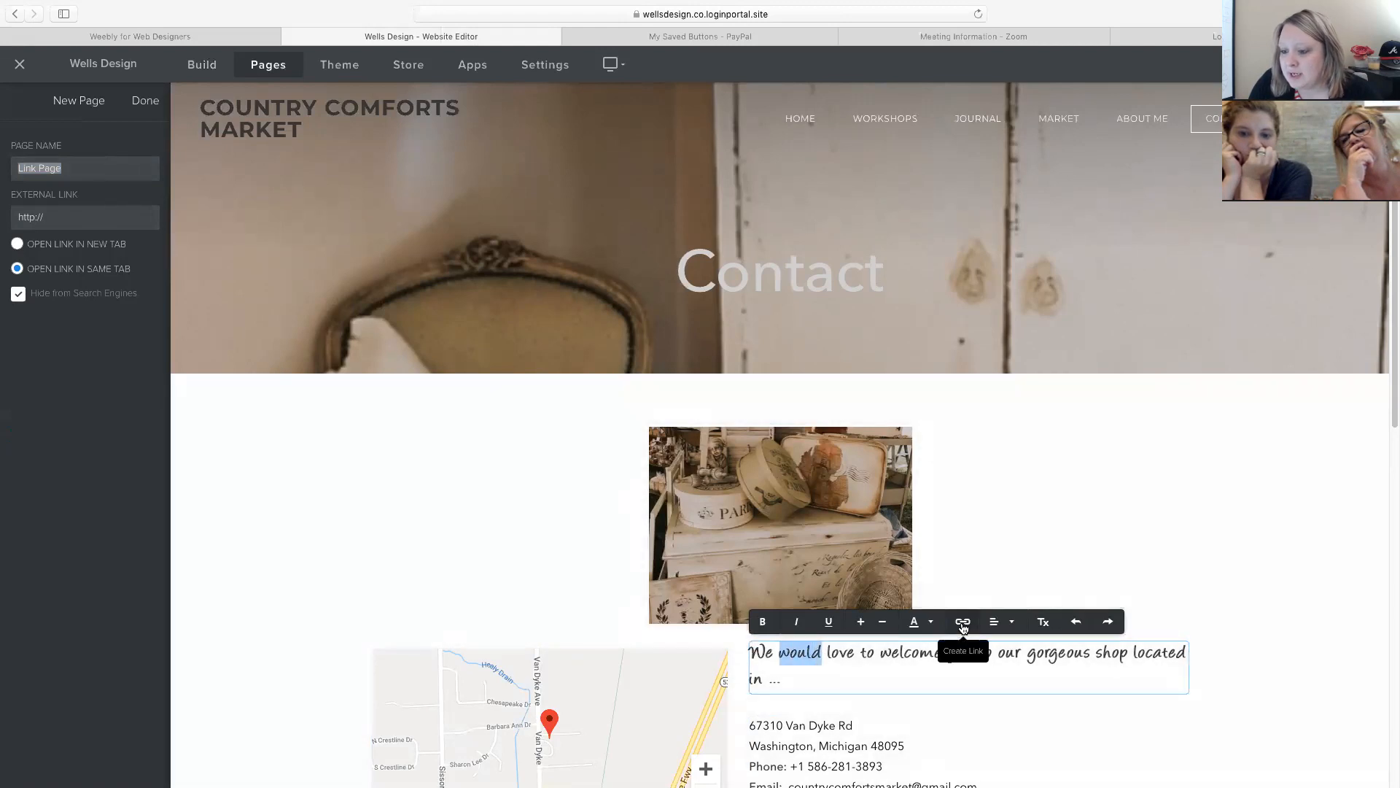
pyautogui.click(962, 625)
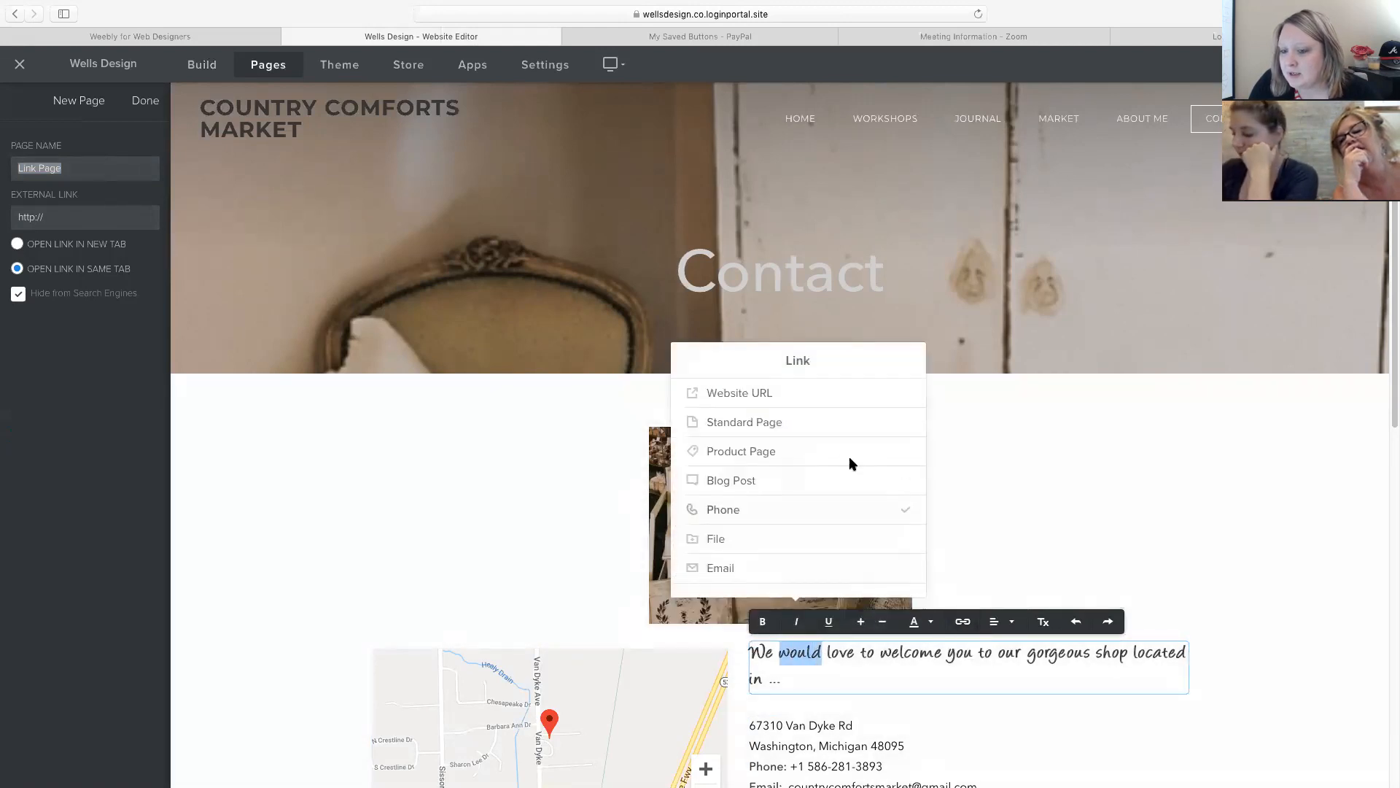
pyautogui.click(739, 394)
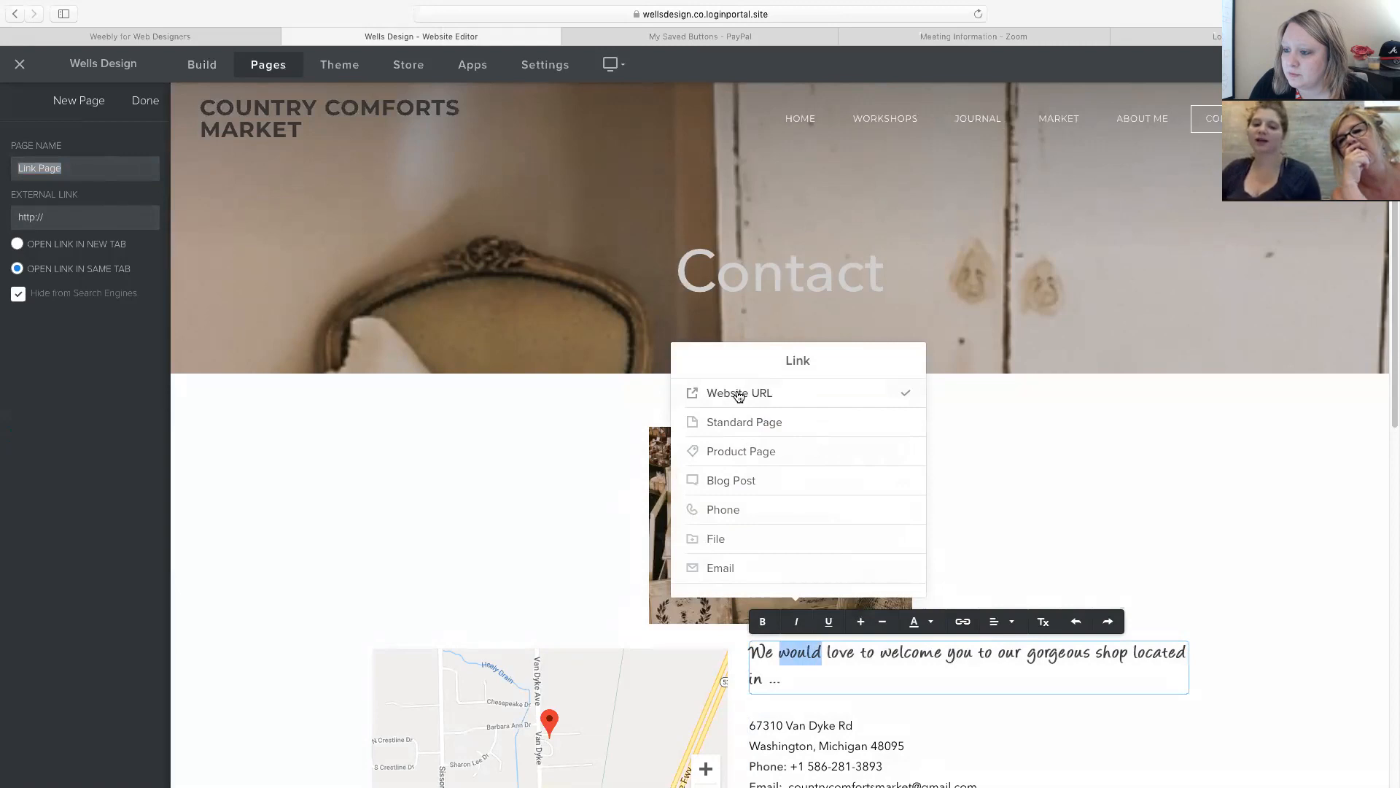
pyautogui.click(1026, 425)
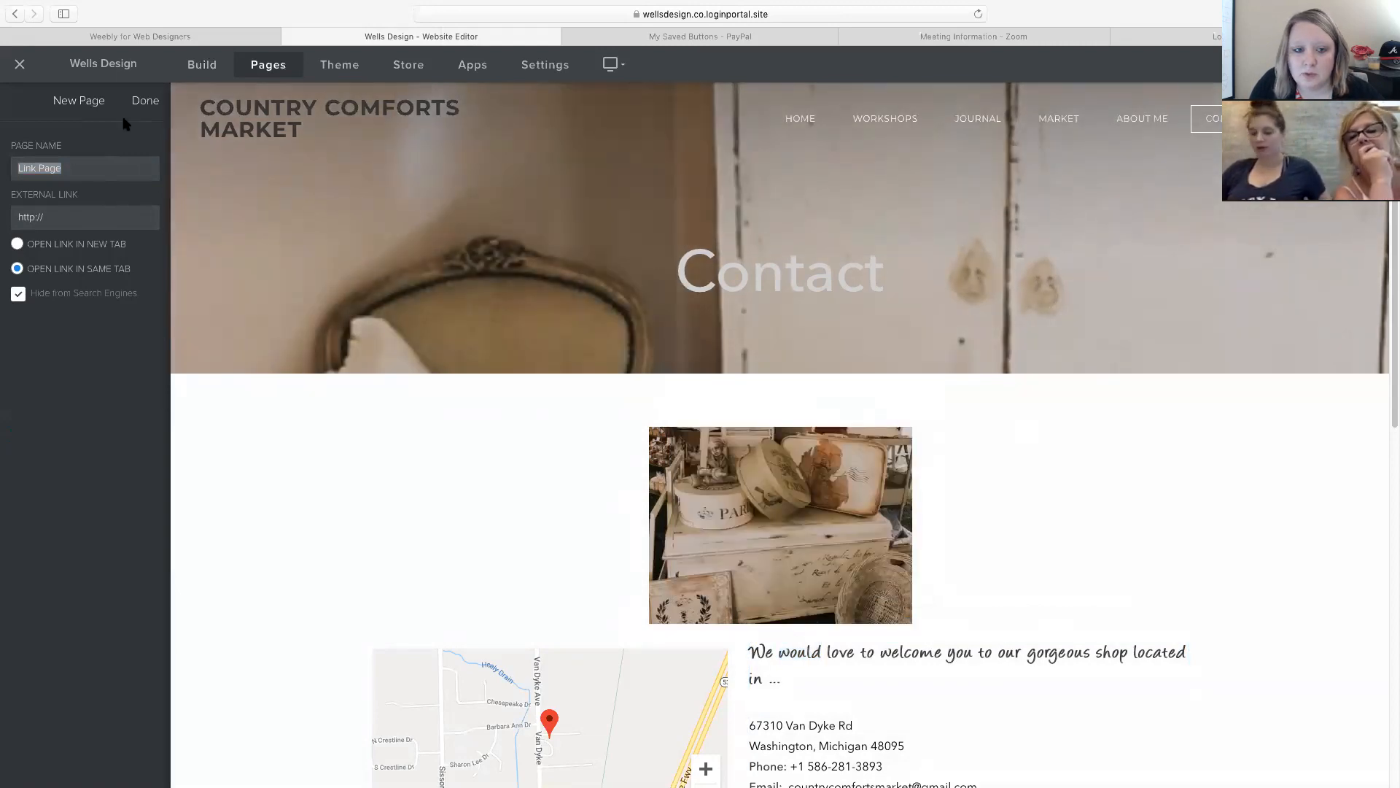
pyautogui.click(146, 101)
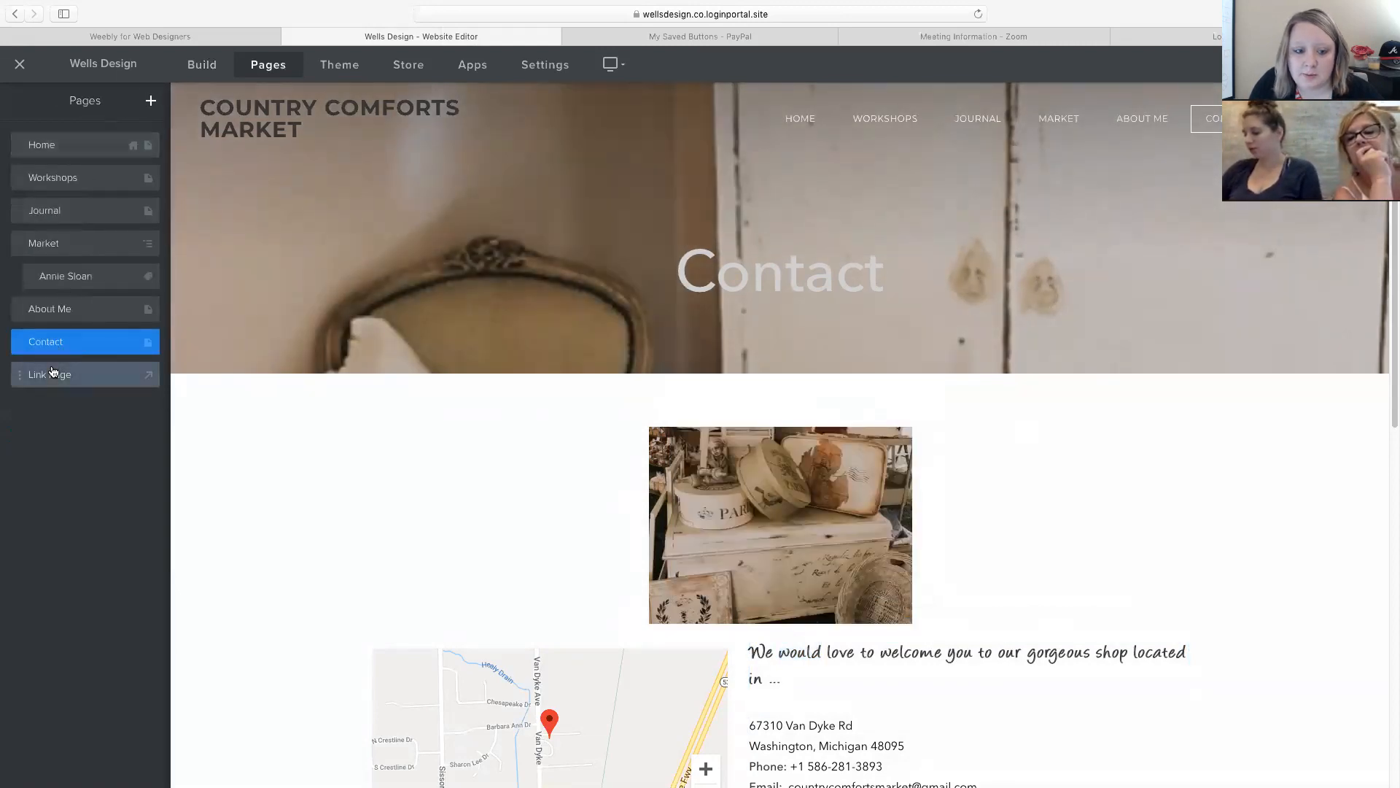
# Open the Link Page settings, delete the page, and confirm the deletion.
pyautogui.click(72, 382)
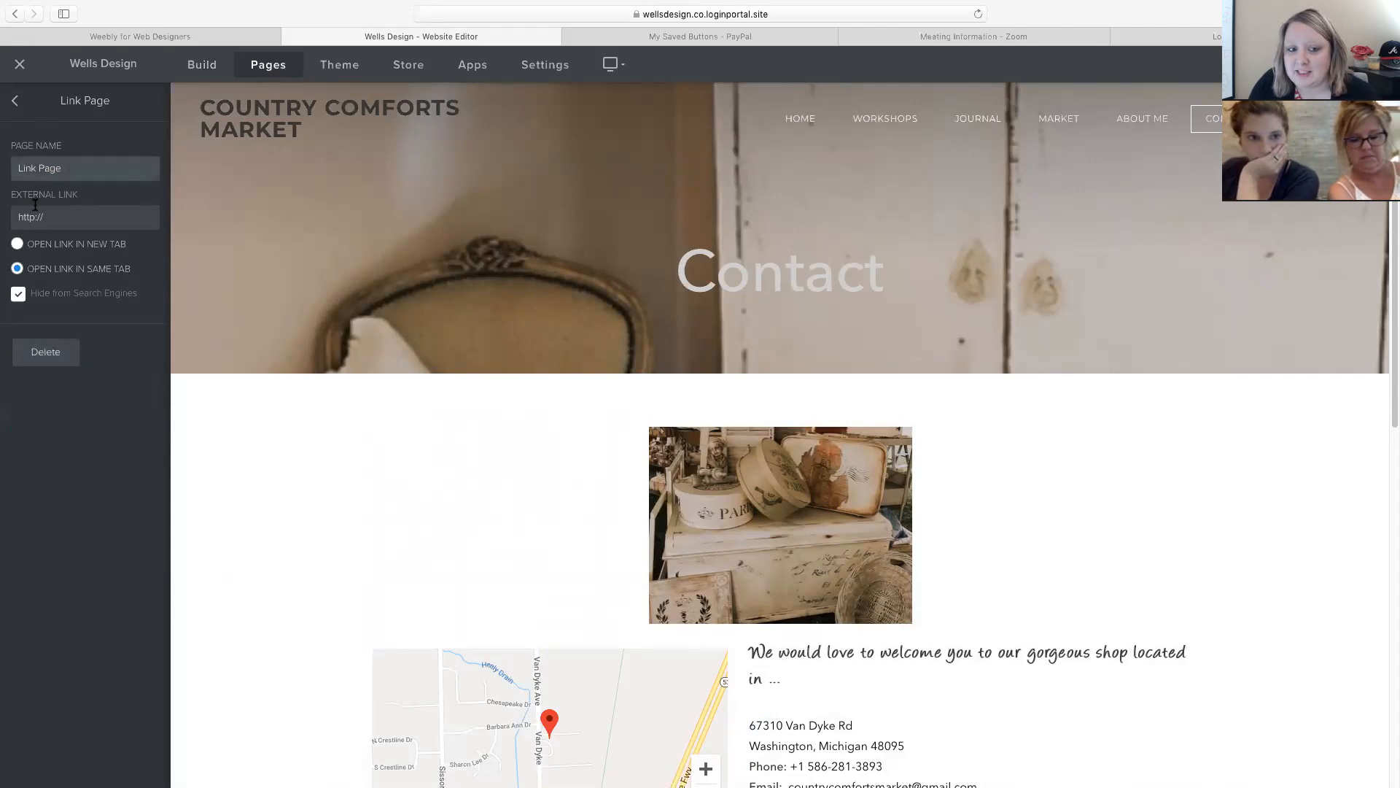
pyautogui.click(47, 357)
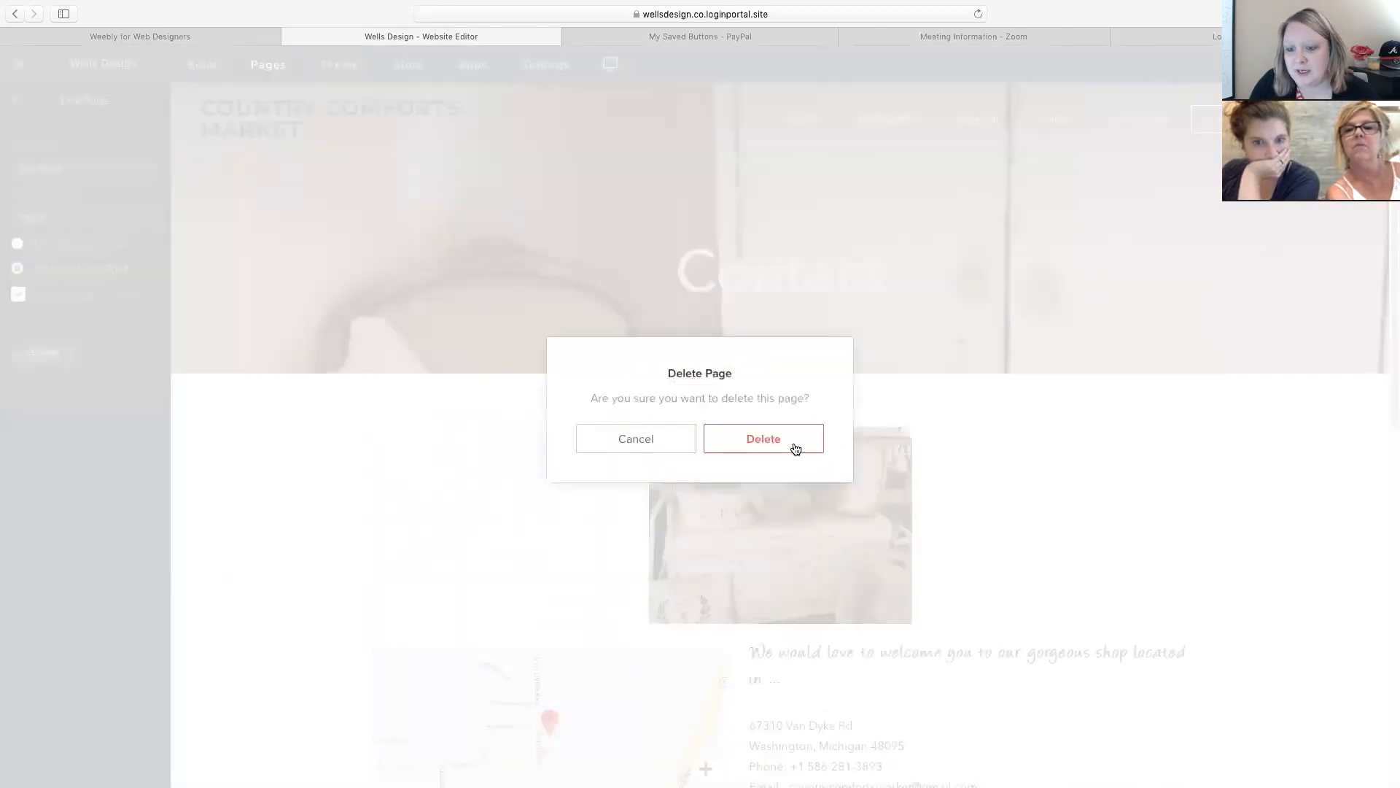
pyautogui.click(795, 448)
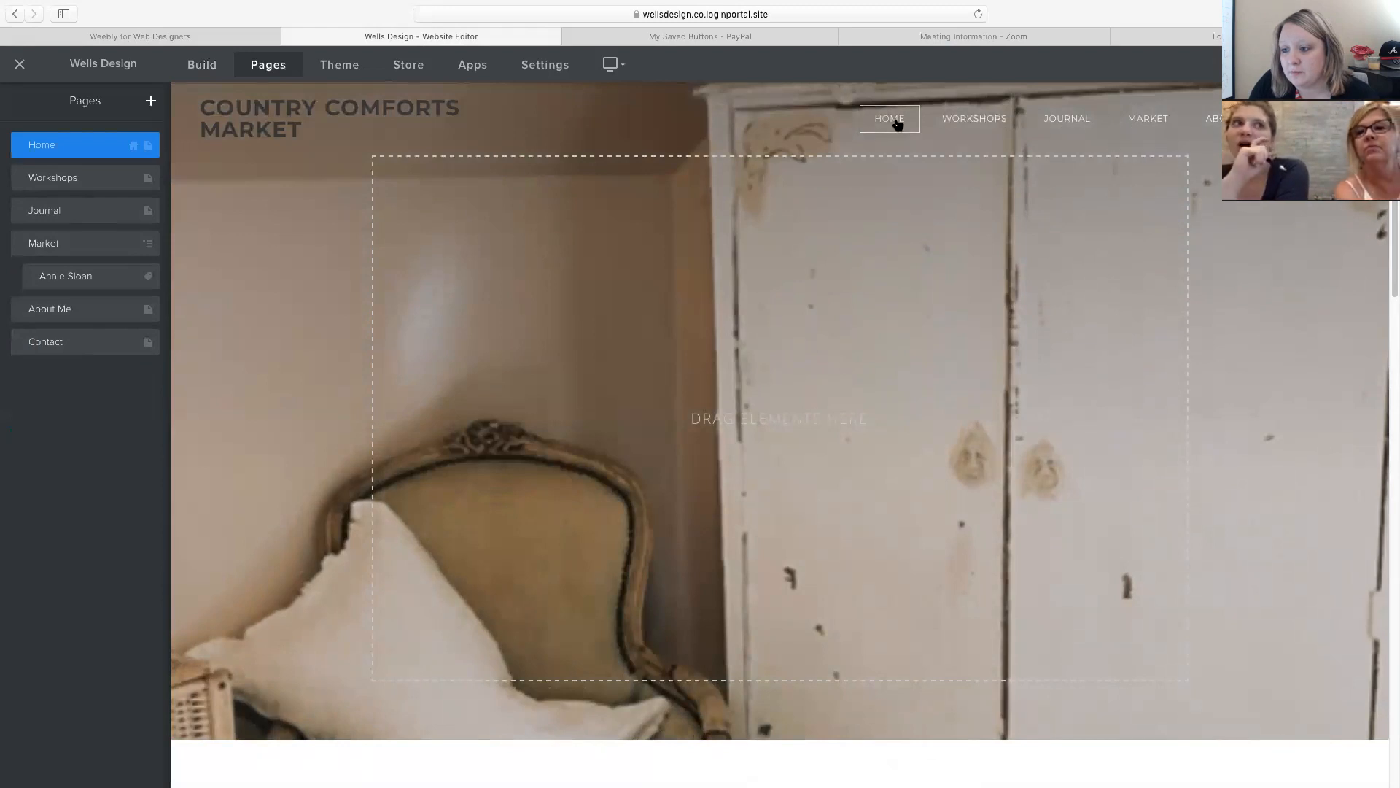
# Add another external page and name it 'Etsy Shop'.
pyautogui.moveTo(247, 111)
pyautogui.click(149, 101)
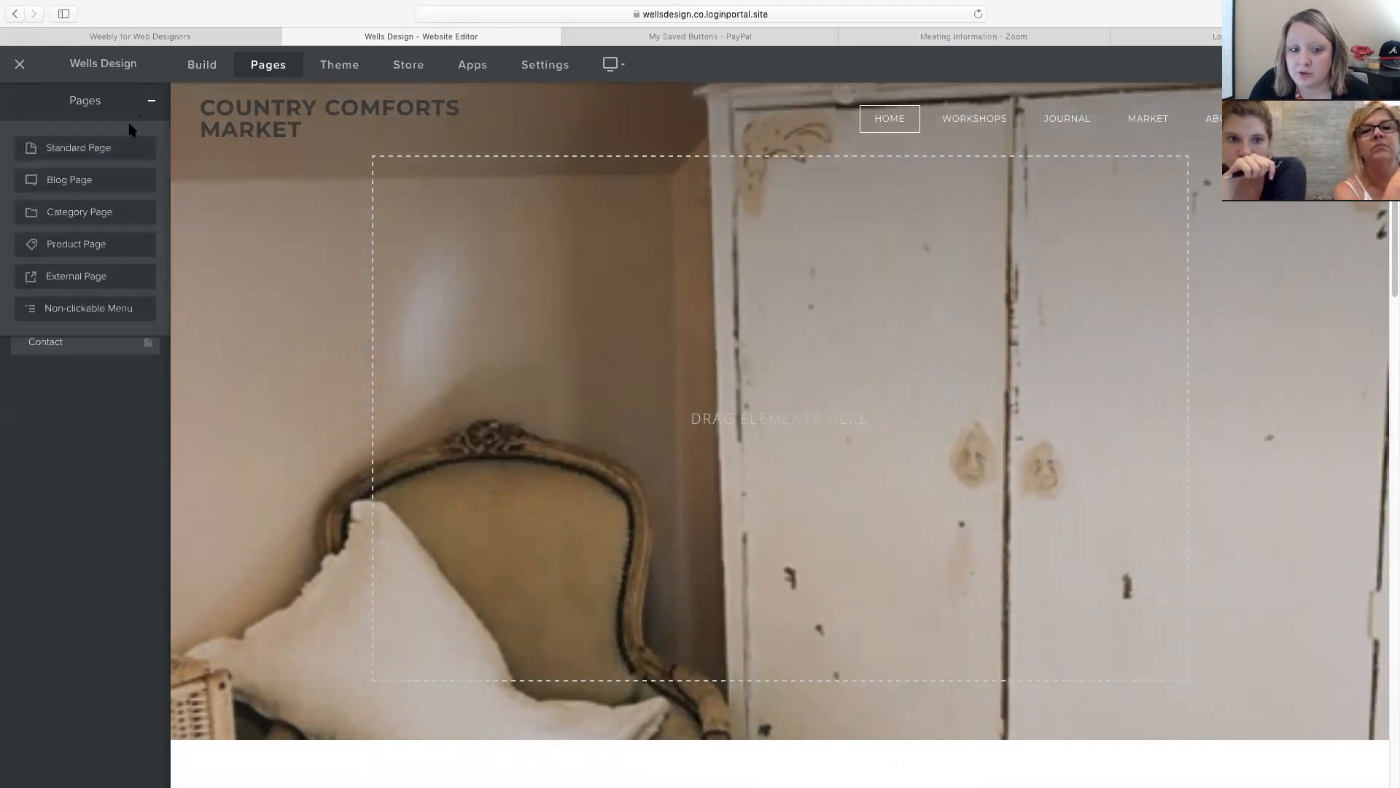
pyautogui.click(63, 280)
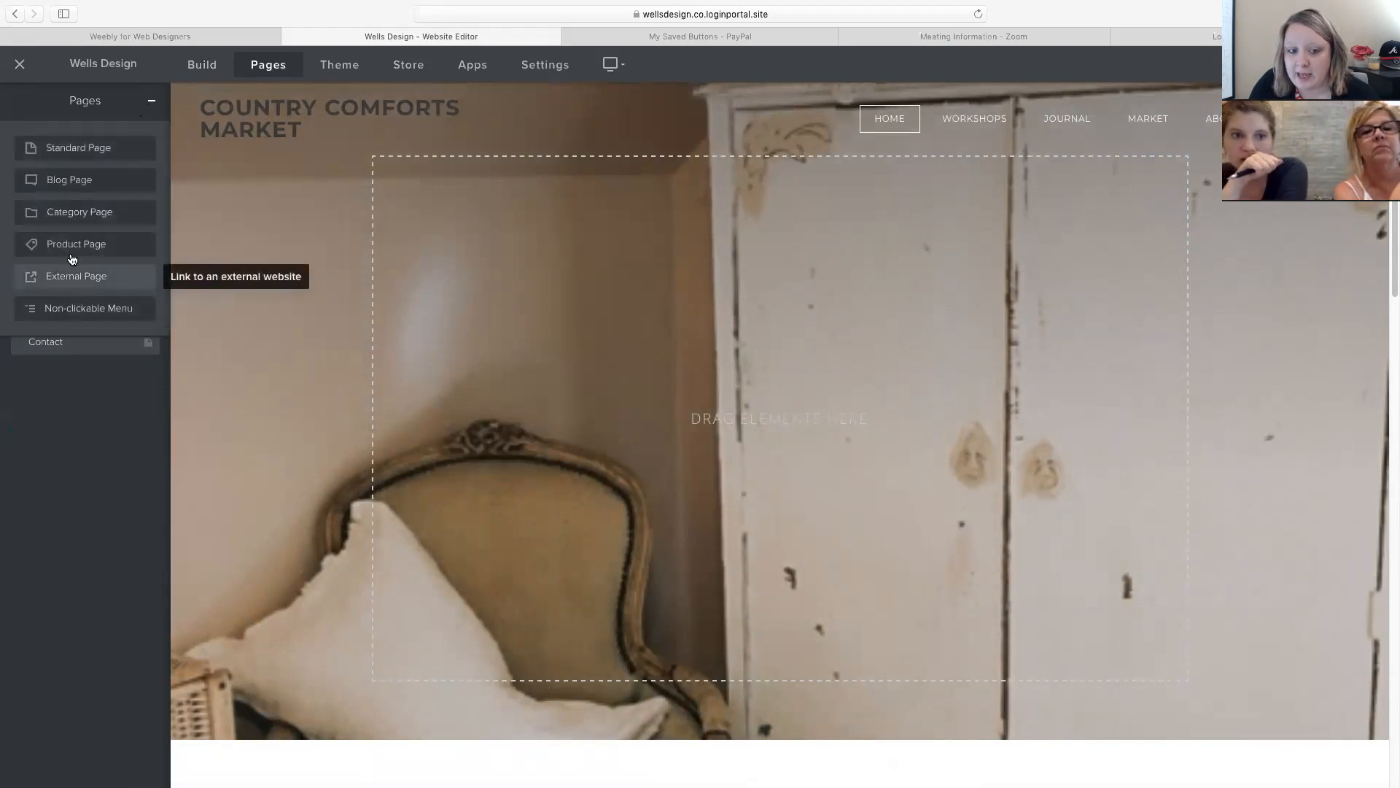
pyautogui.write('Estly')
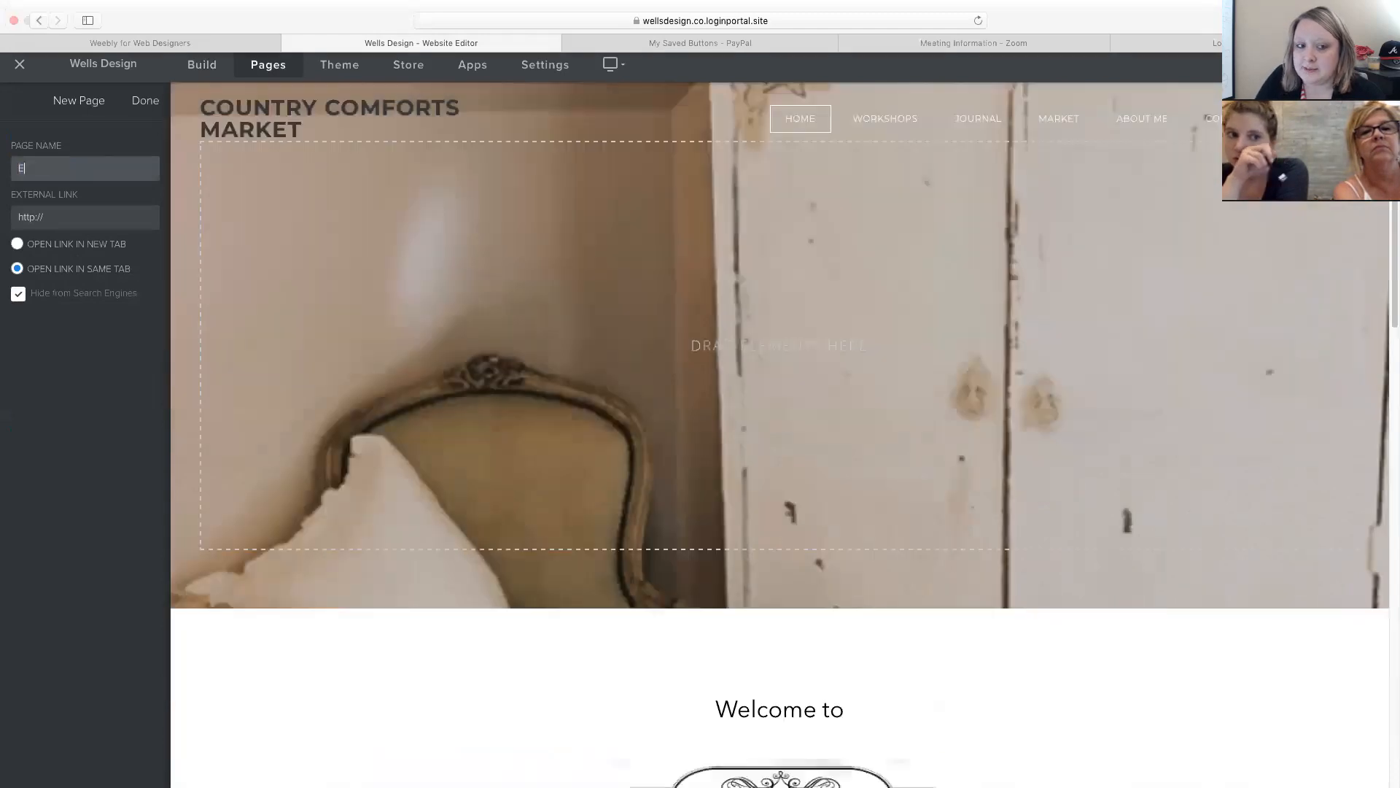
pyautogui.press('BackSpace')
pyautogui.press('BackSpace')
pyautogui.press('BackSpace')
pyautogui.press('BackSpace')
pyautogui.write('tsy Shop')
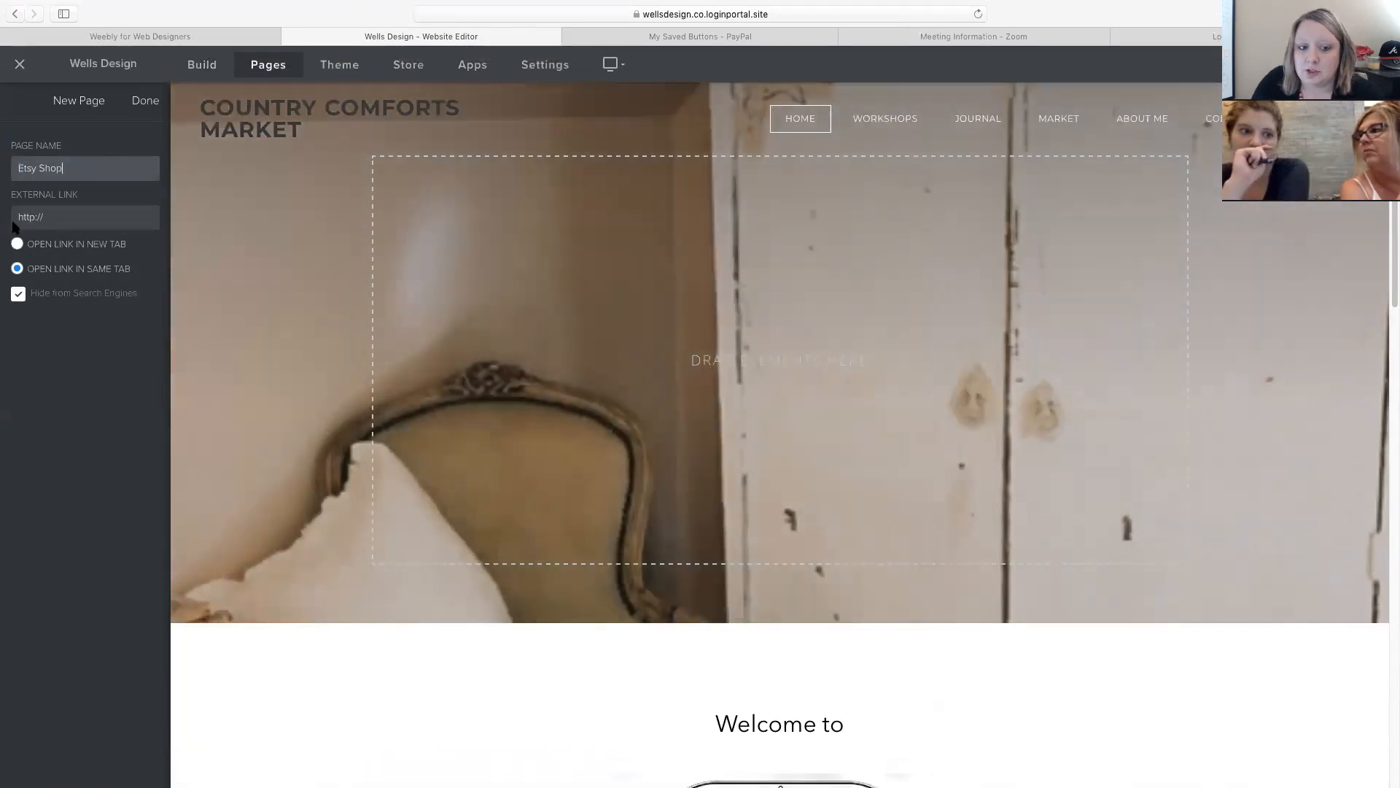
pyautogui.click(86, 216)
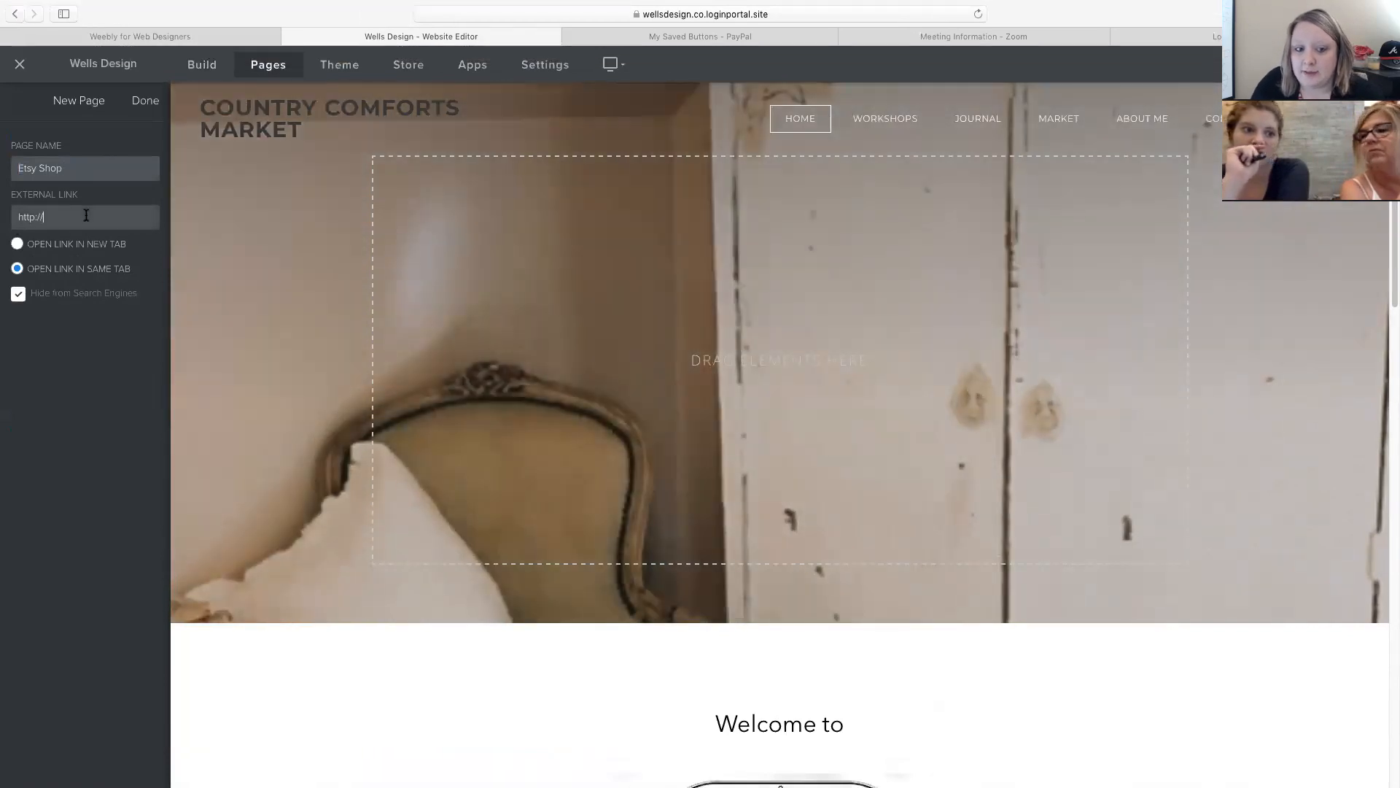
pyautogui.tripleClick(45, 219)
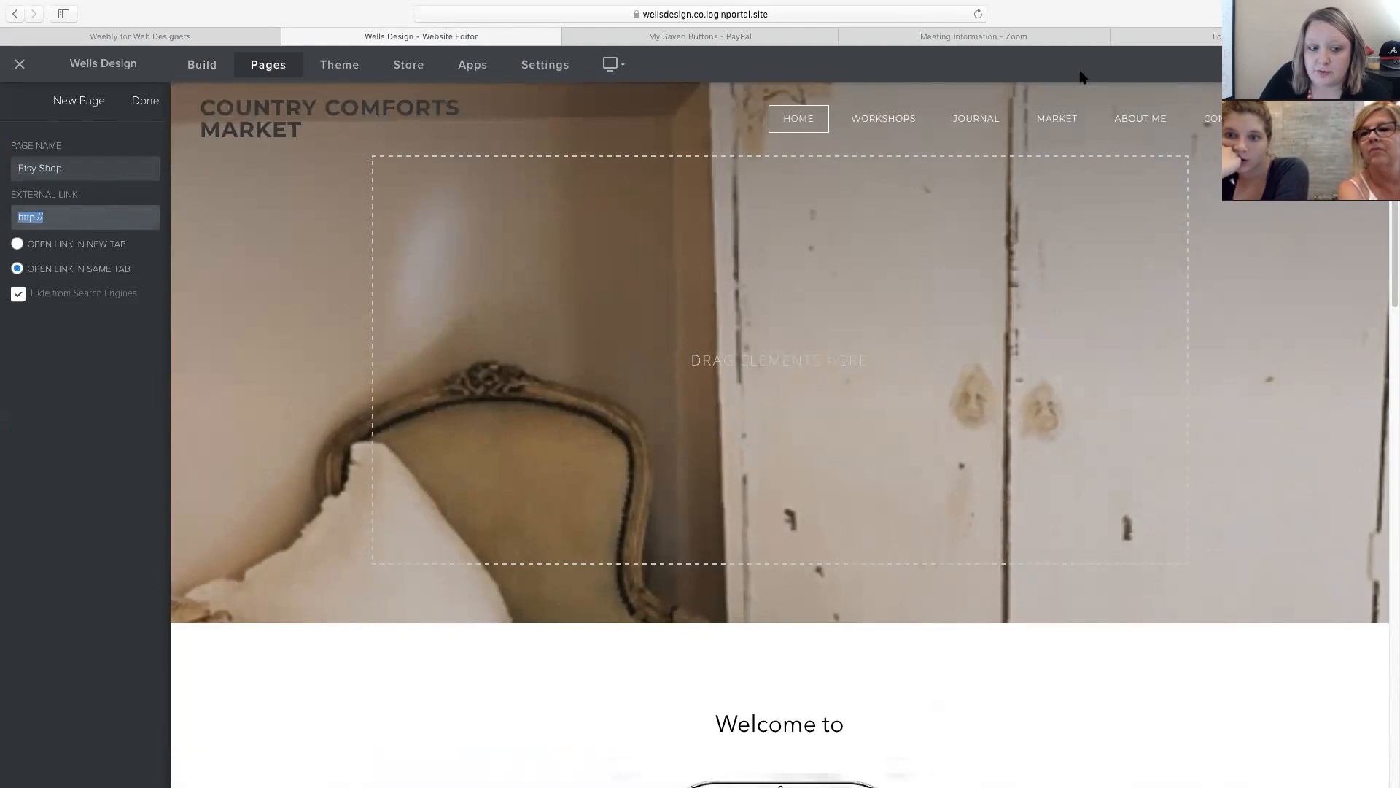
pyautogui.click(36, 217)
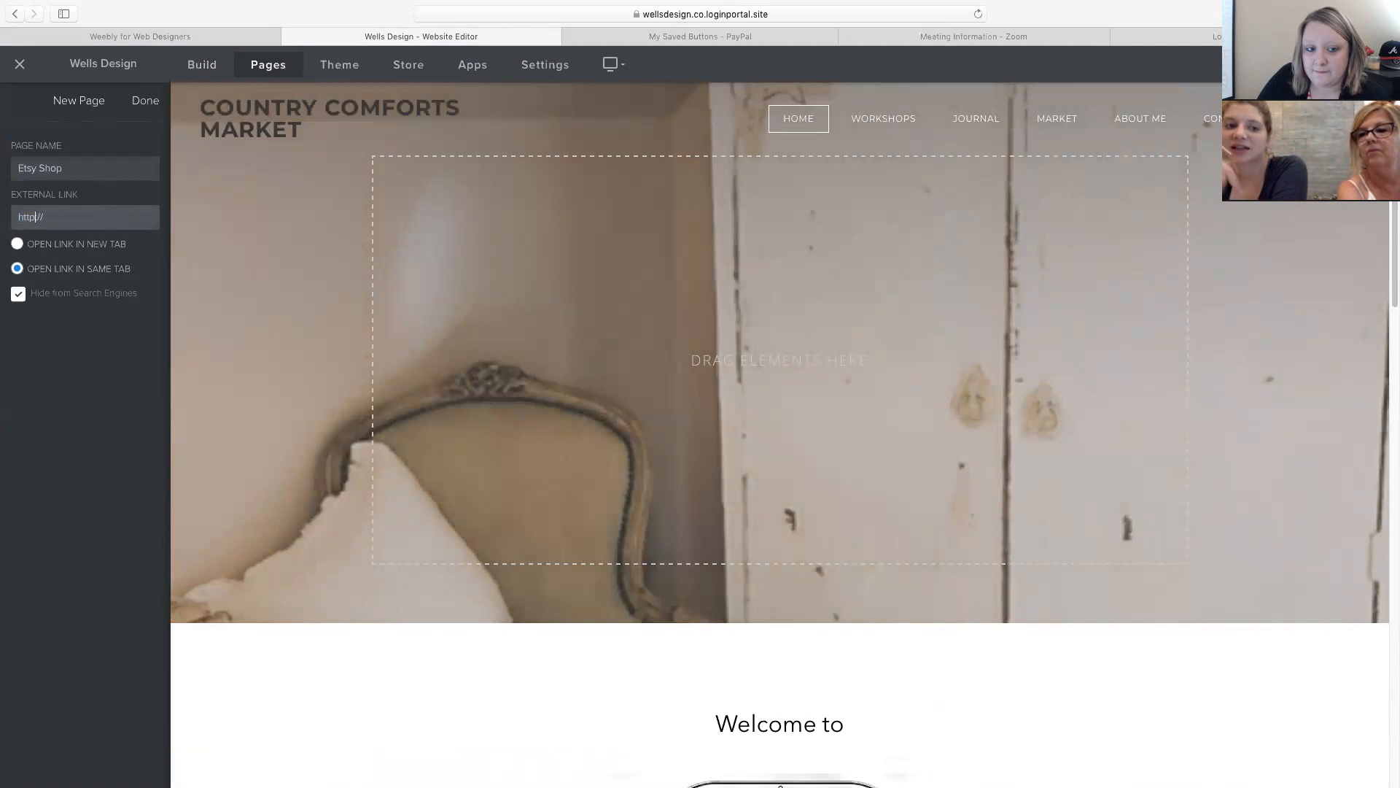
pyautogui.write('s')
pyautogui.press('Right')
pyautogui.press('Right')
pyautogui.press('Right')
pyautogui.write('etsy.com')
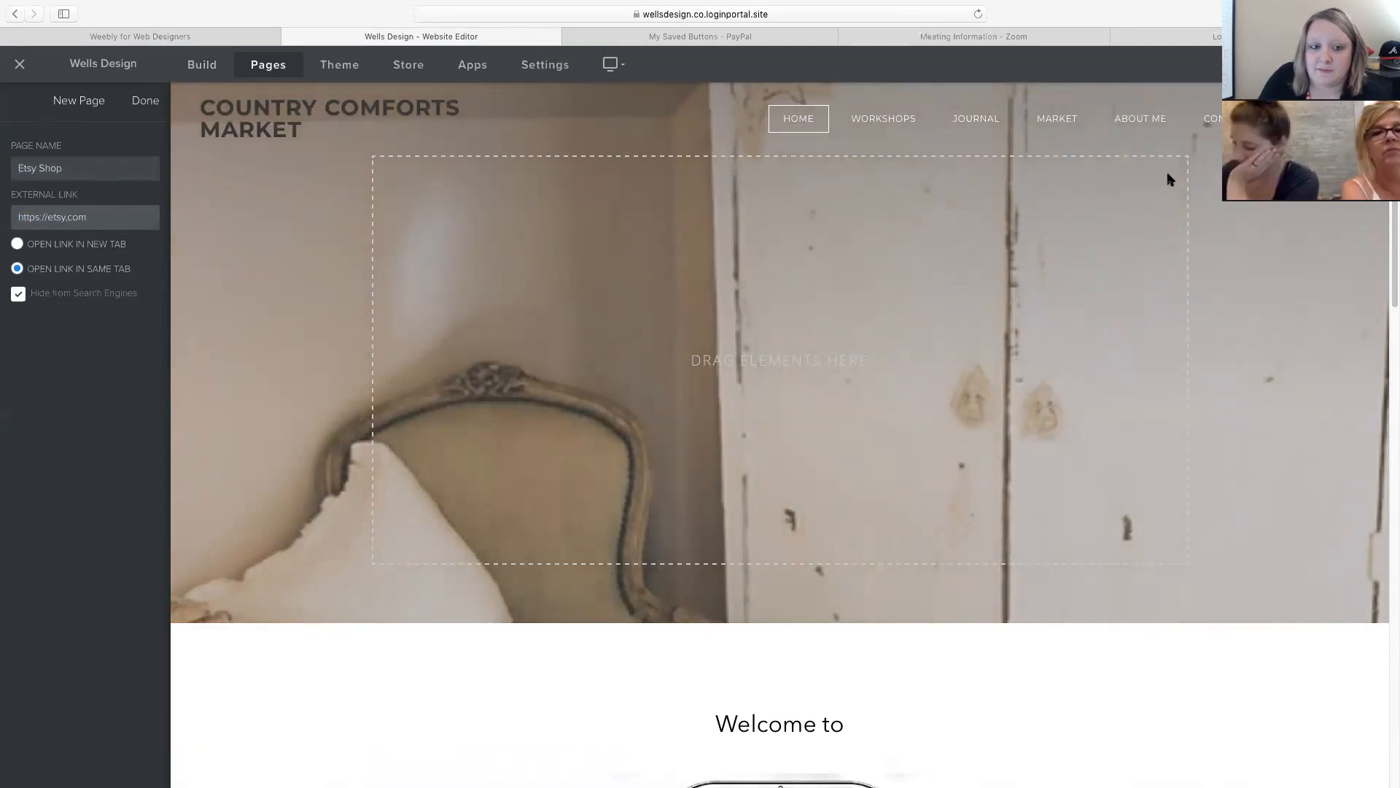
pyautogui.click(145, 100)
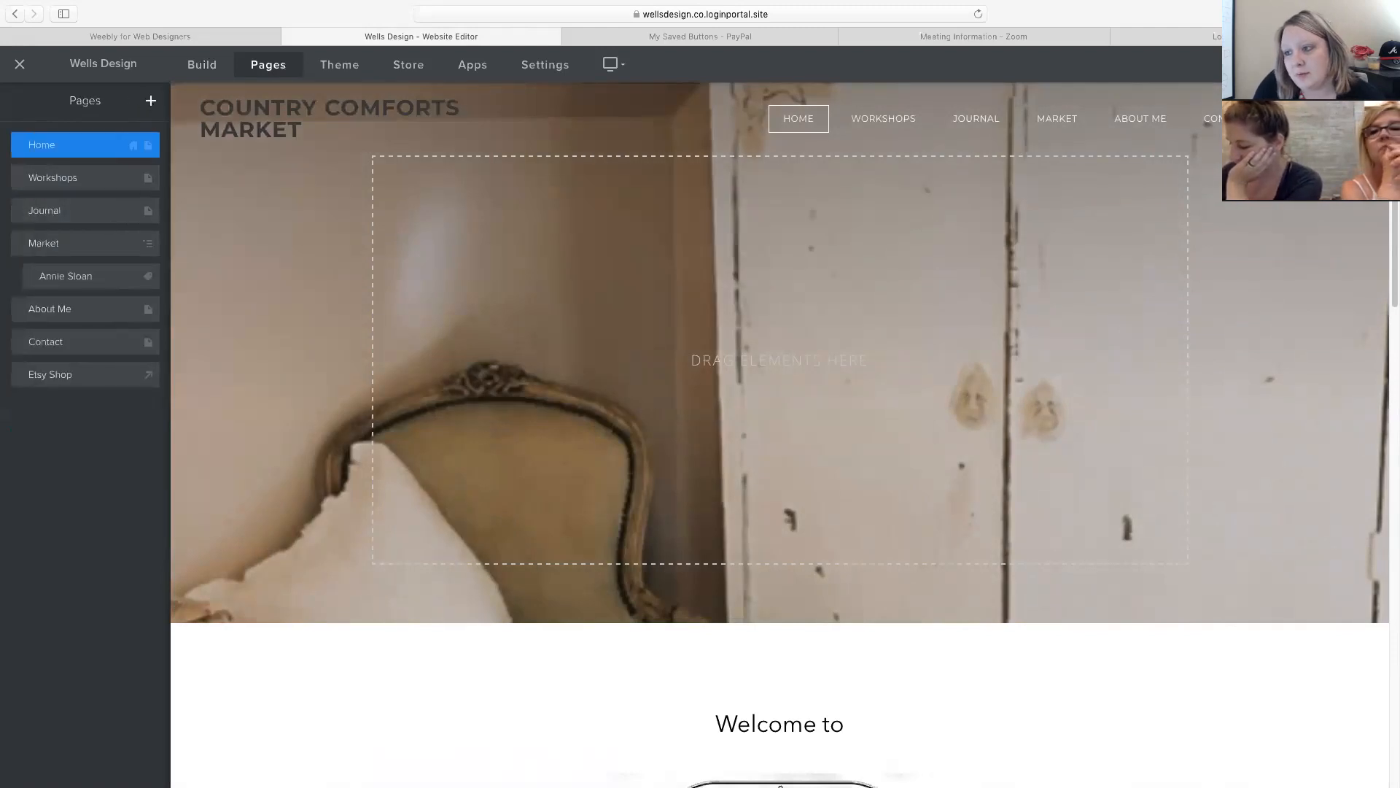
pyautogui.hscroll(-5, 871, 235)
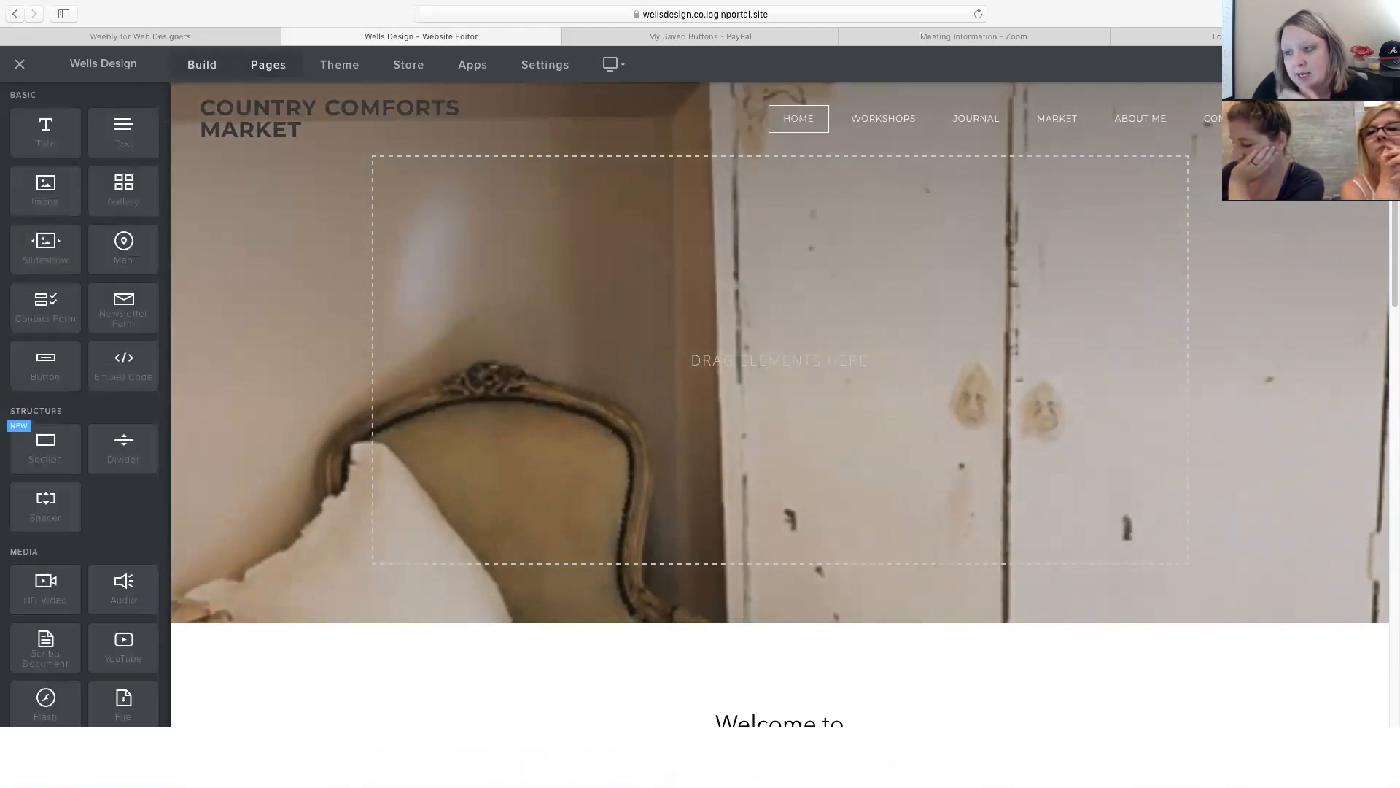
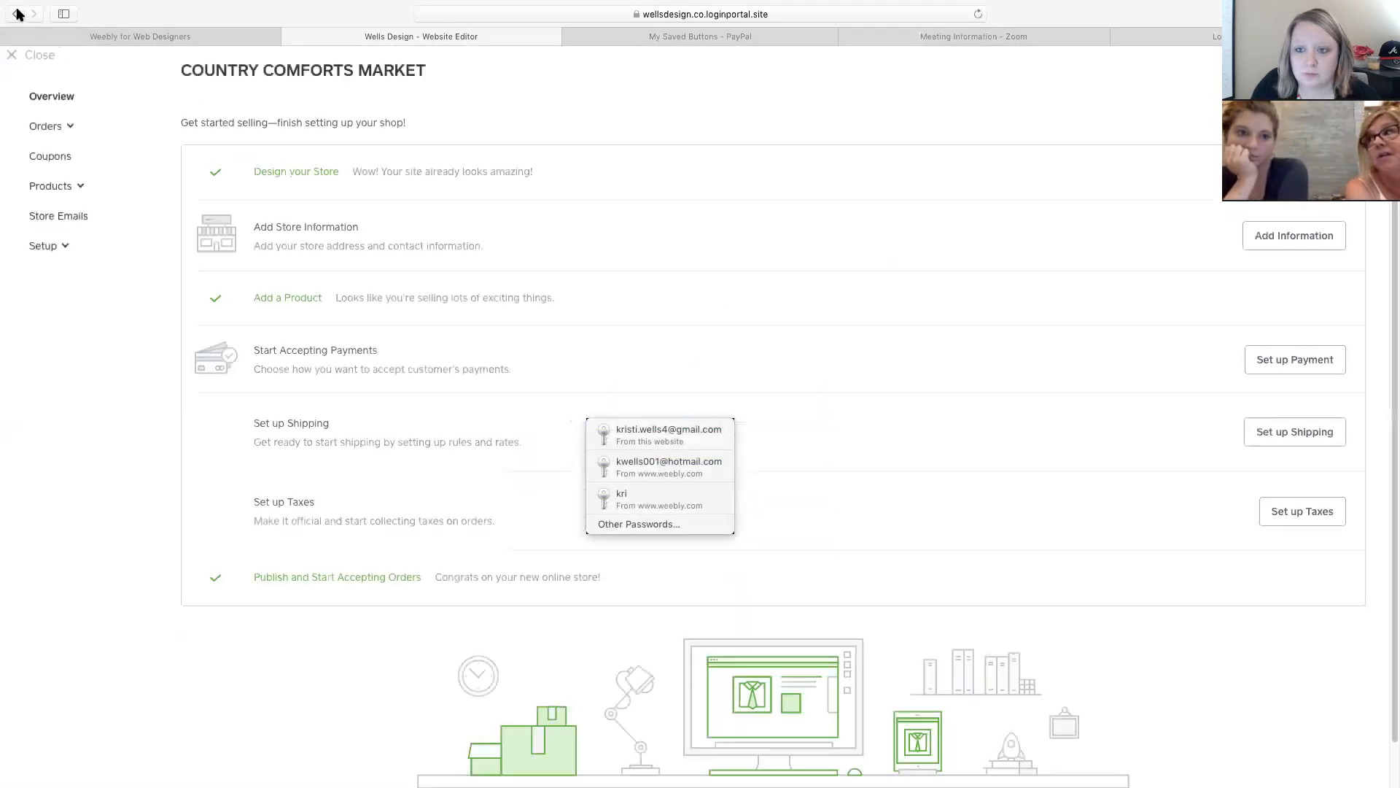
# Close the Country Comforts Market store setup overview to return to the Weebly sign-in page.
pyautogui.click(26, 59)
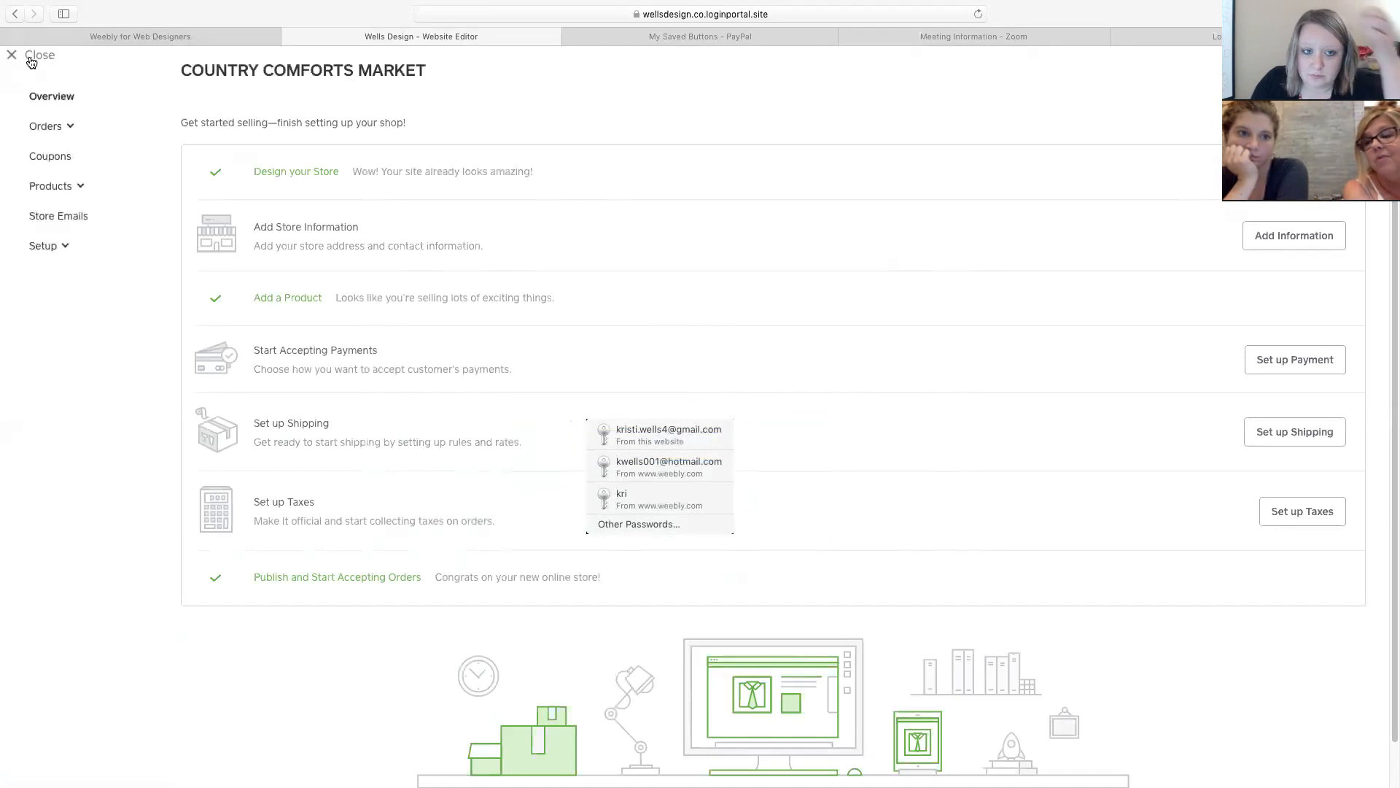
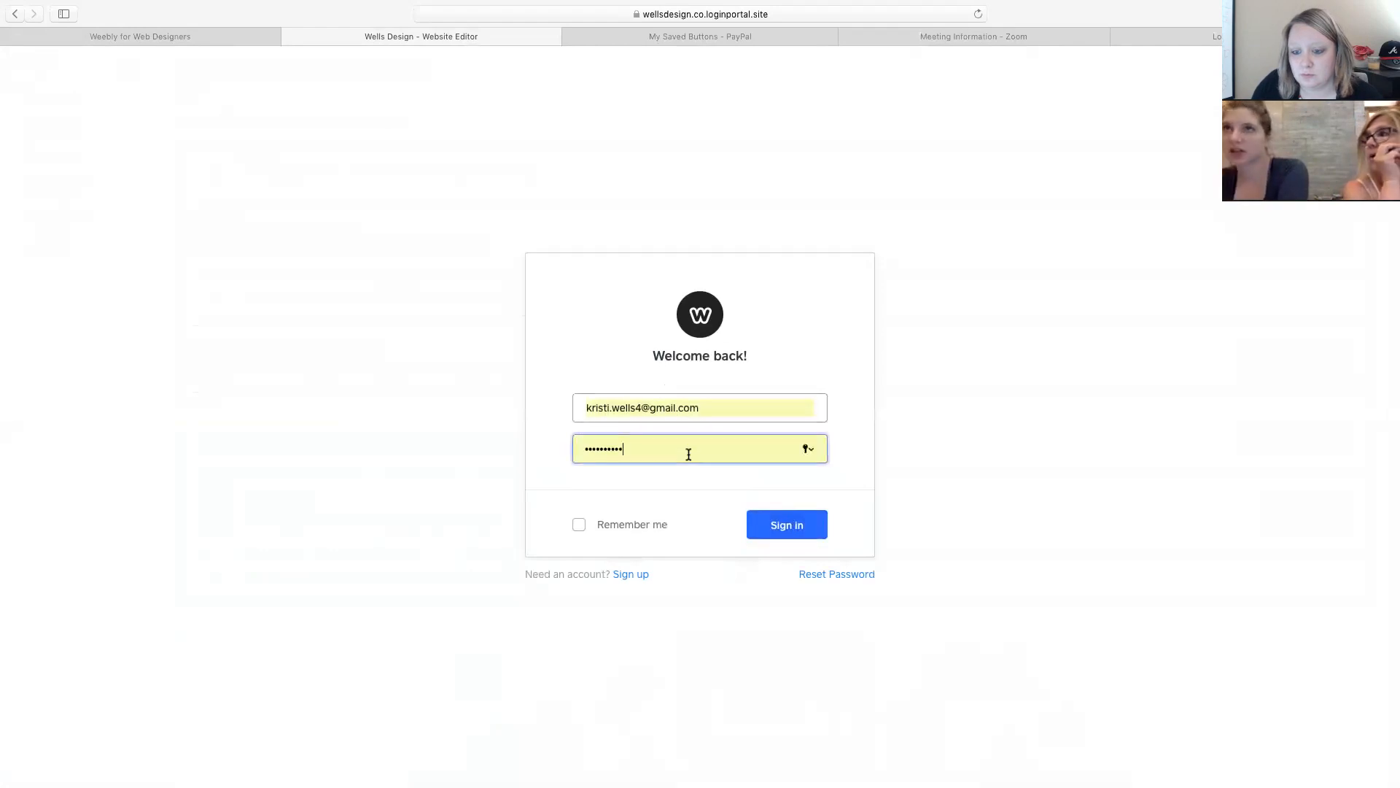
# Reopen Country Comforts Market in the editor from the Websites list, then close the mail login tab.
pyautogui.doubleClick(688, 453)
pyautogui.click(289, 37)
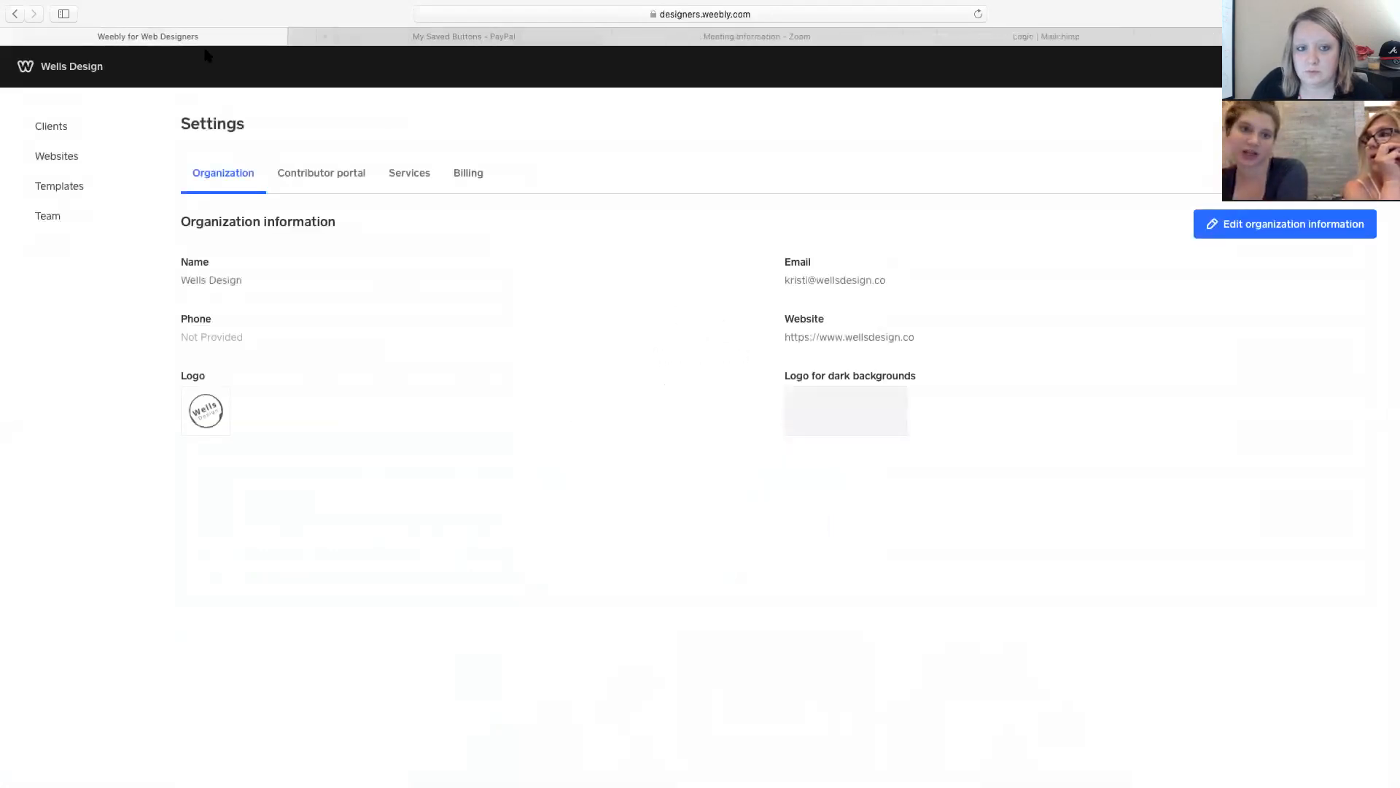
pyautogui.click(54, 157)
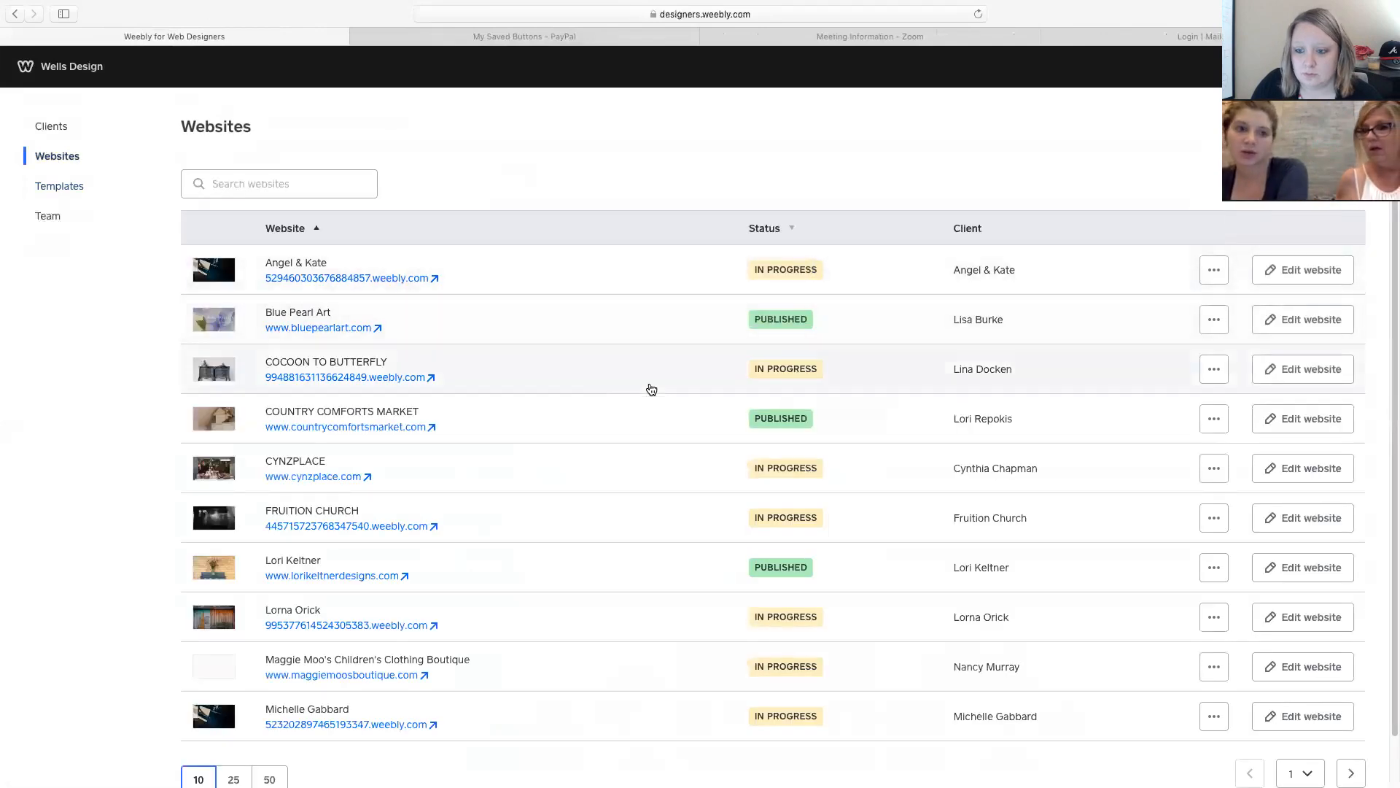
pyautogui.click(835, 381)
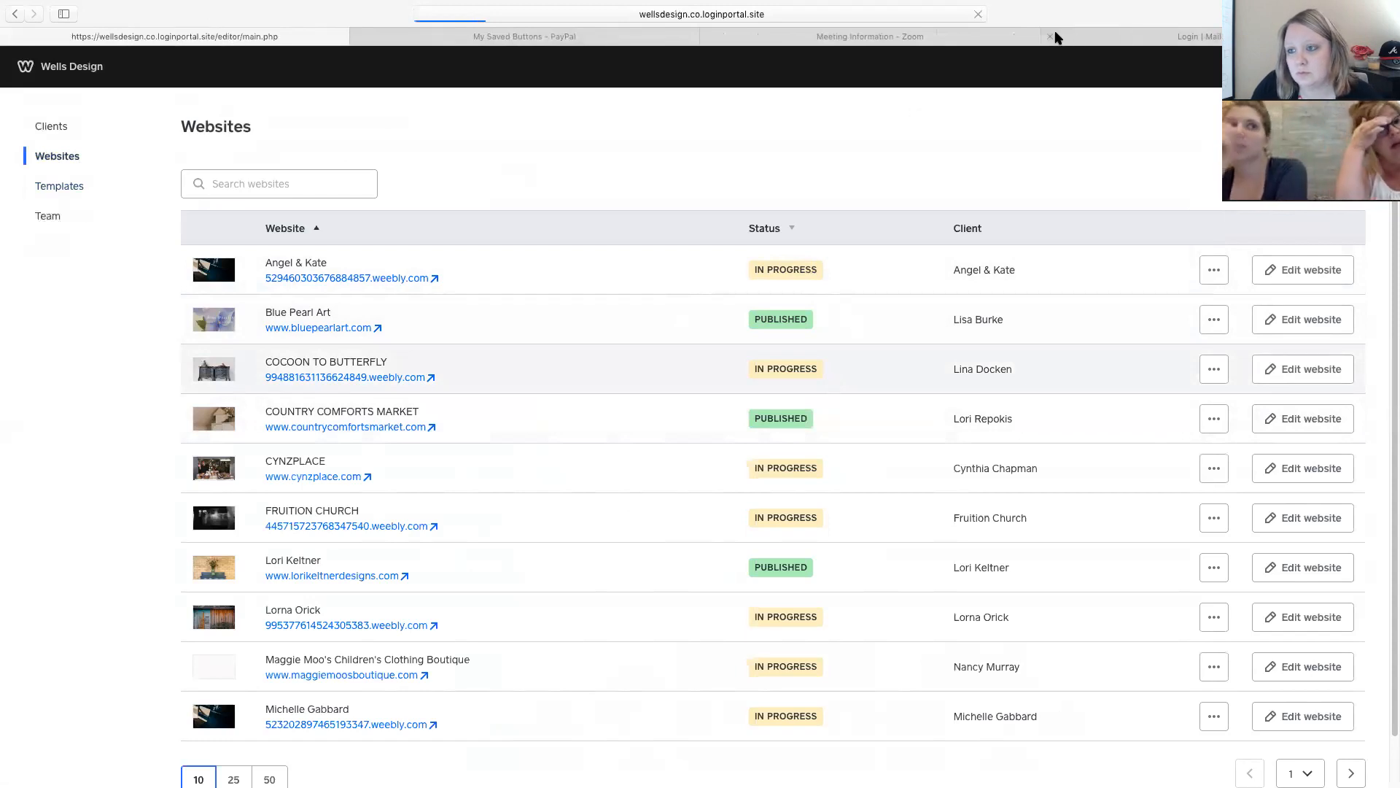
pyautogui.press('super+w')
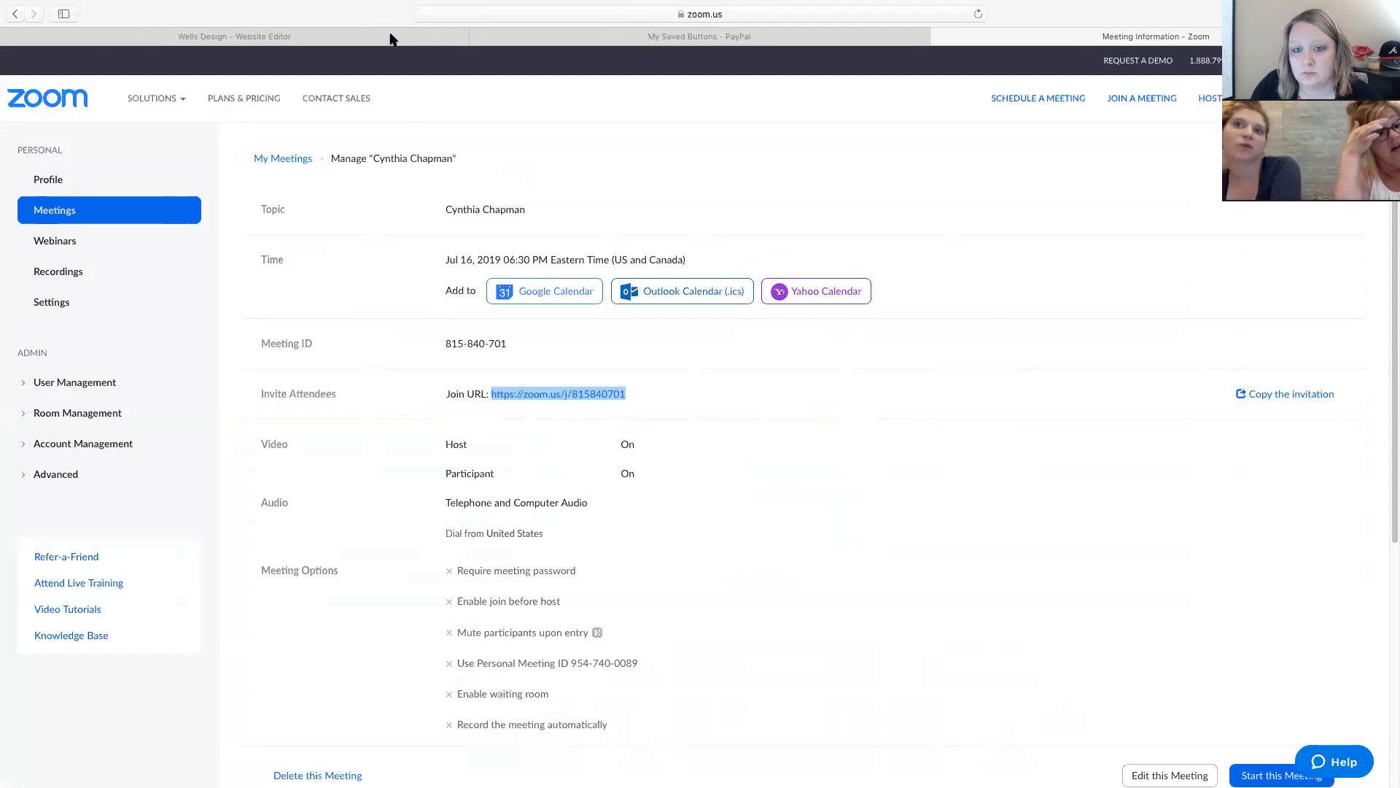
# Close the extra tab to get back to the Wells Design website editor.
pyautogui.click(299, 33)
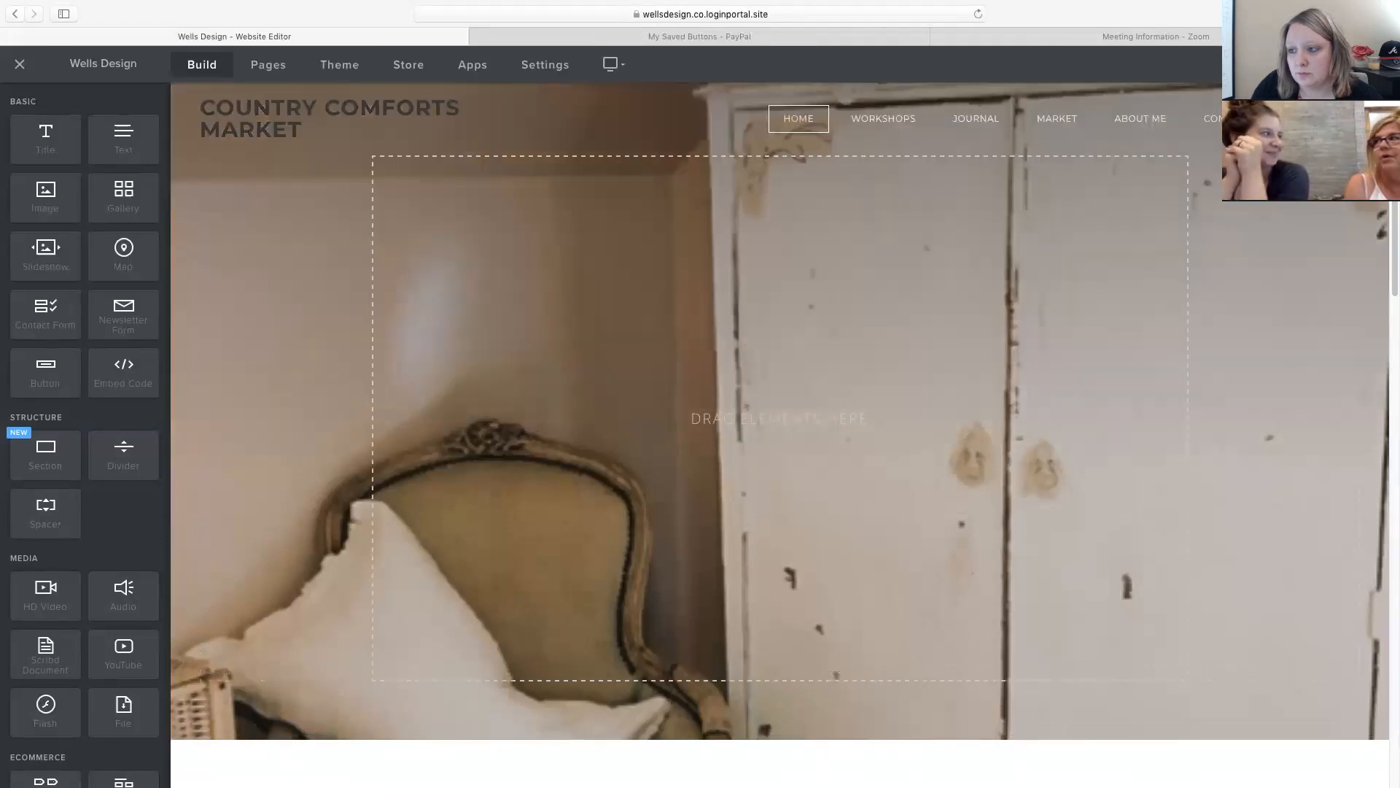
# Open the Country Comforts Market site preview in a new Website Preview tab and view it.
pyautogui.rightClick(1105, 66)
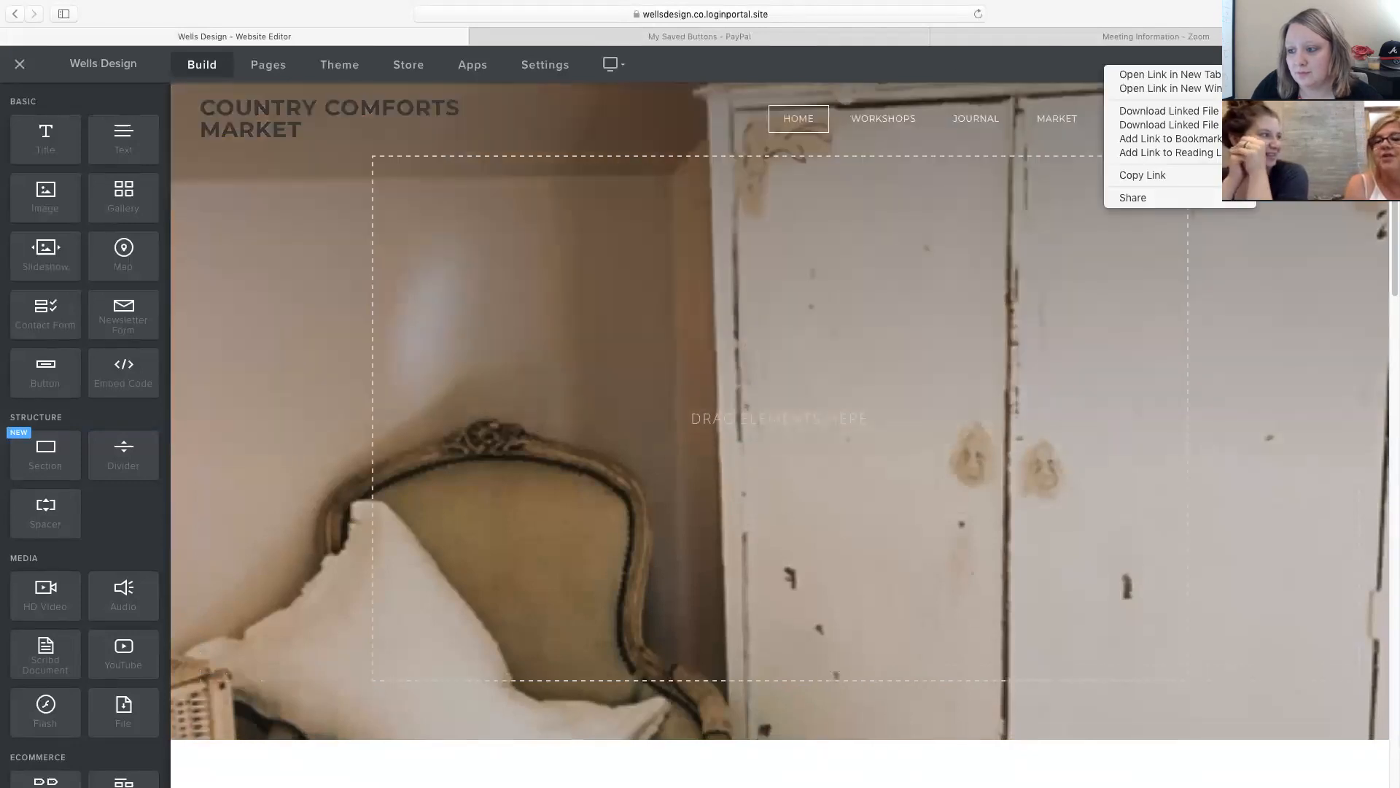
pyautogui.click(1204, 76)
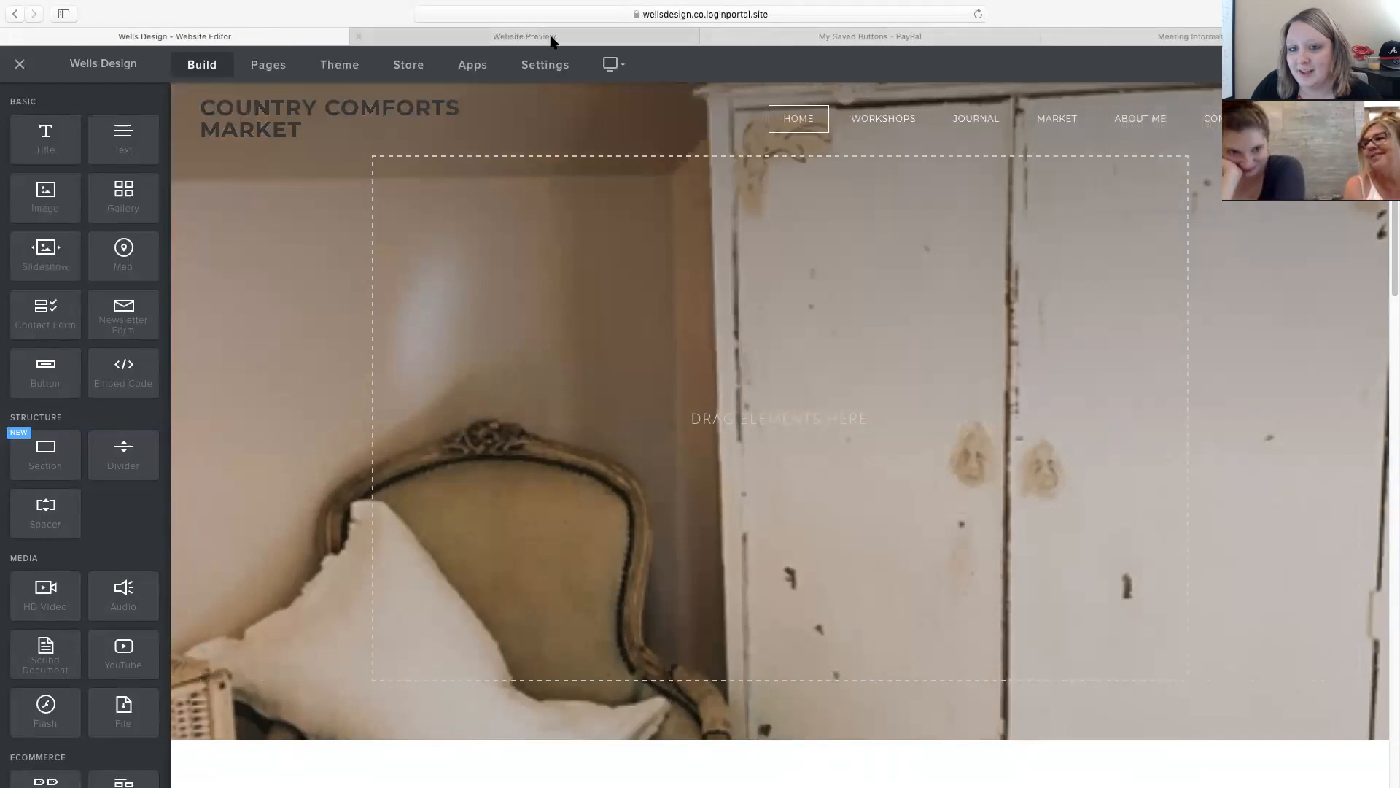
pyautogui.click(550, 39)
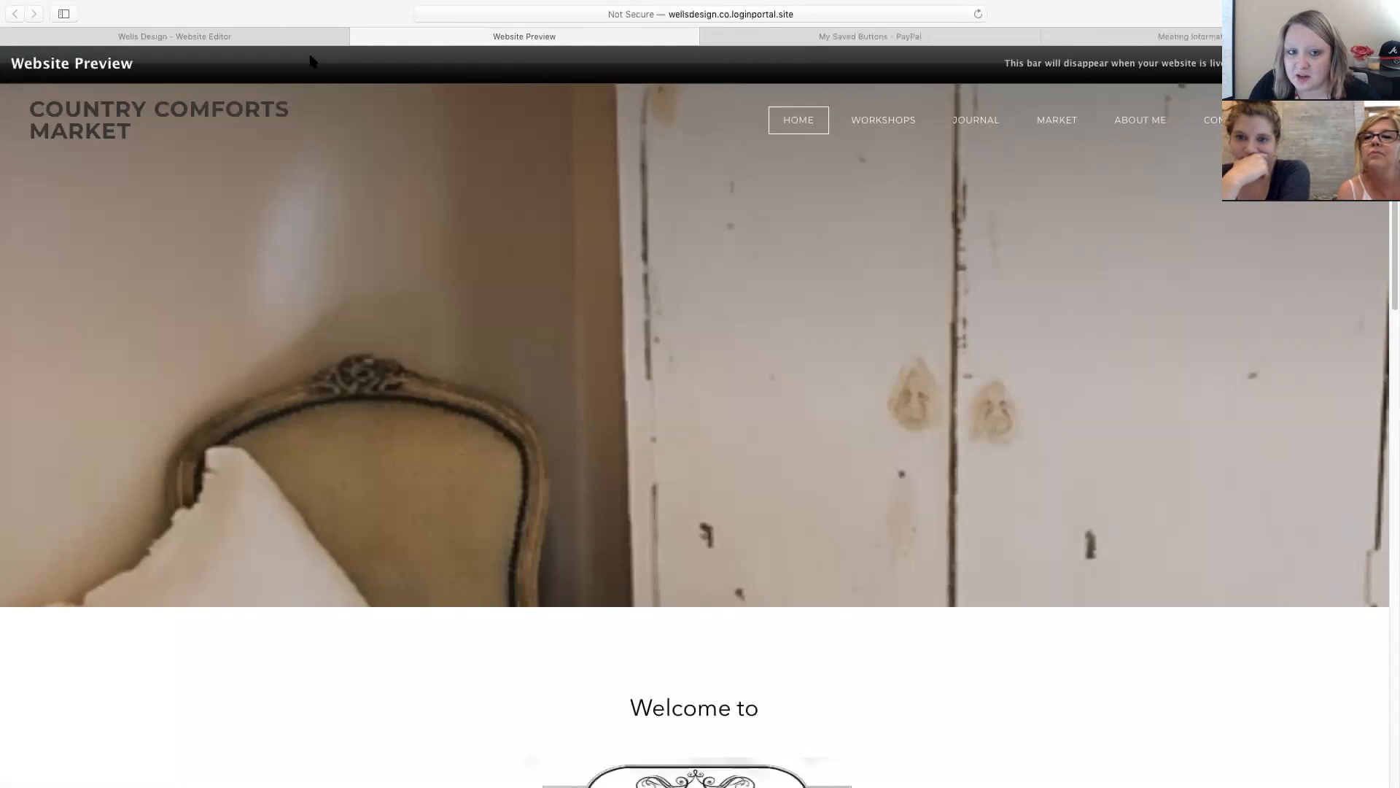
# Close the Website Preview tab and return to the website editor.
pyautogui.moveTo(11, 7)
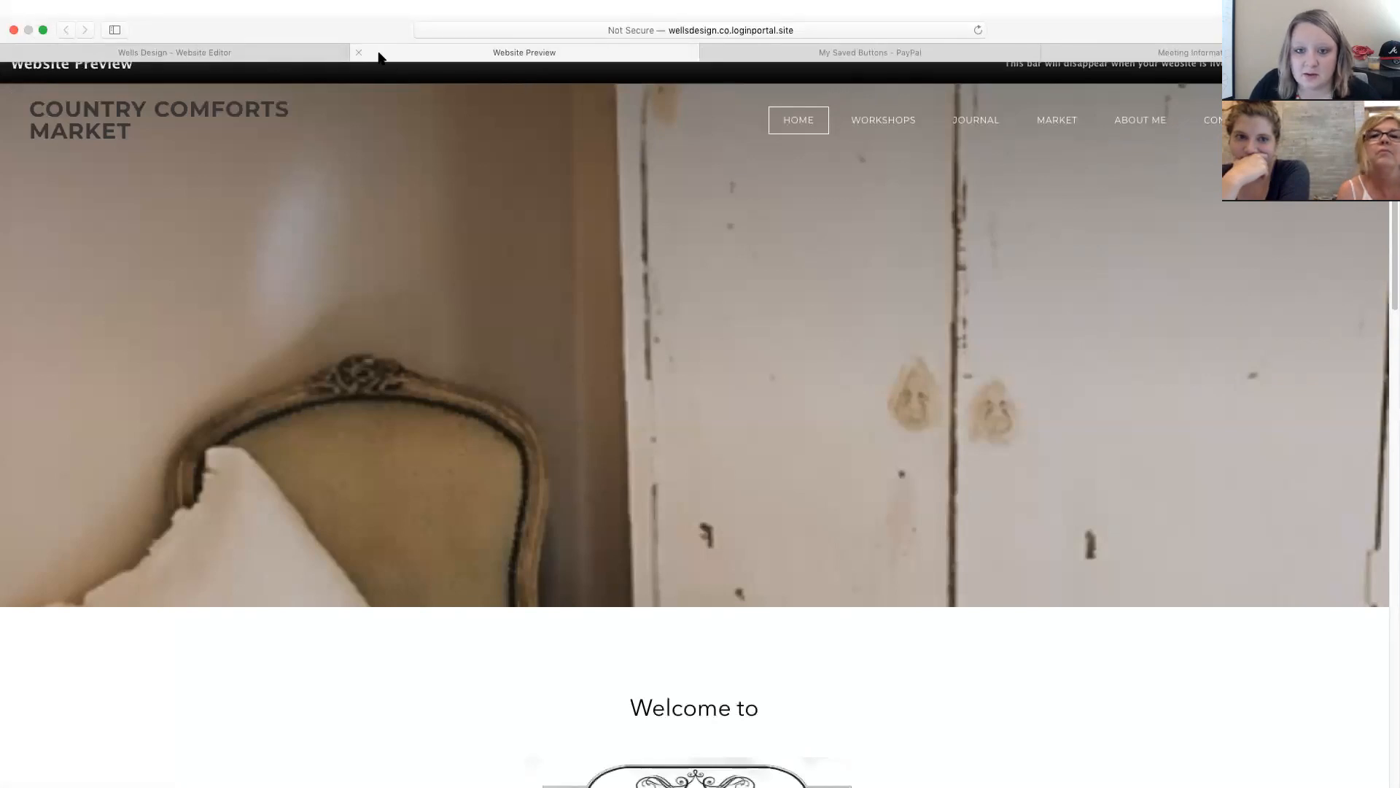
pyautogui.click(240, 51)
pyautogui.click(400, 57)
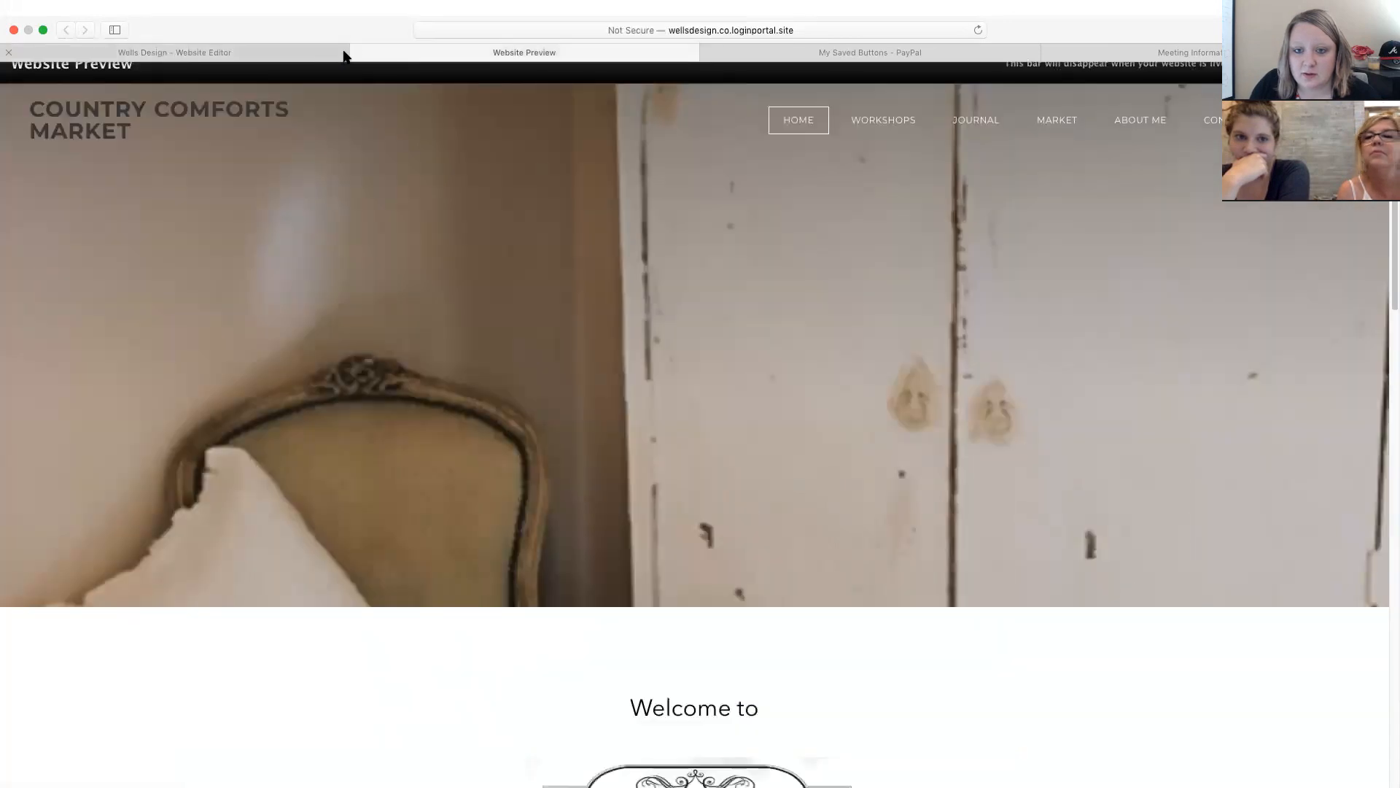
pyautogui.click(358, 52)
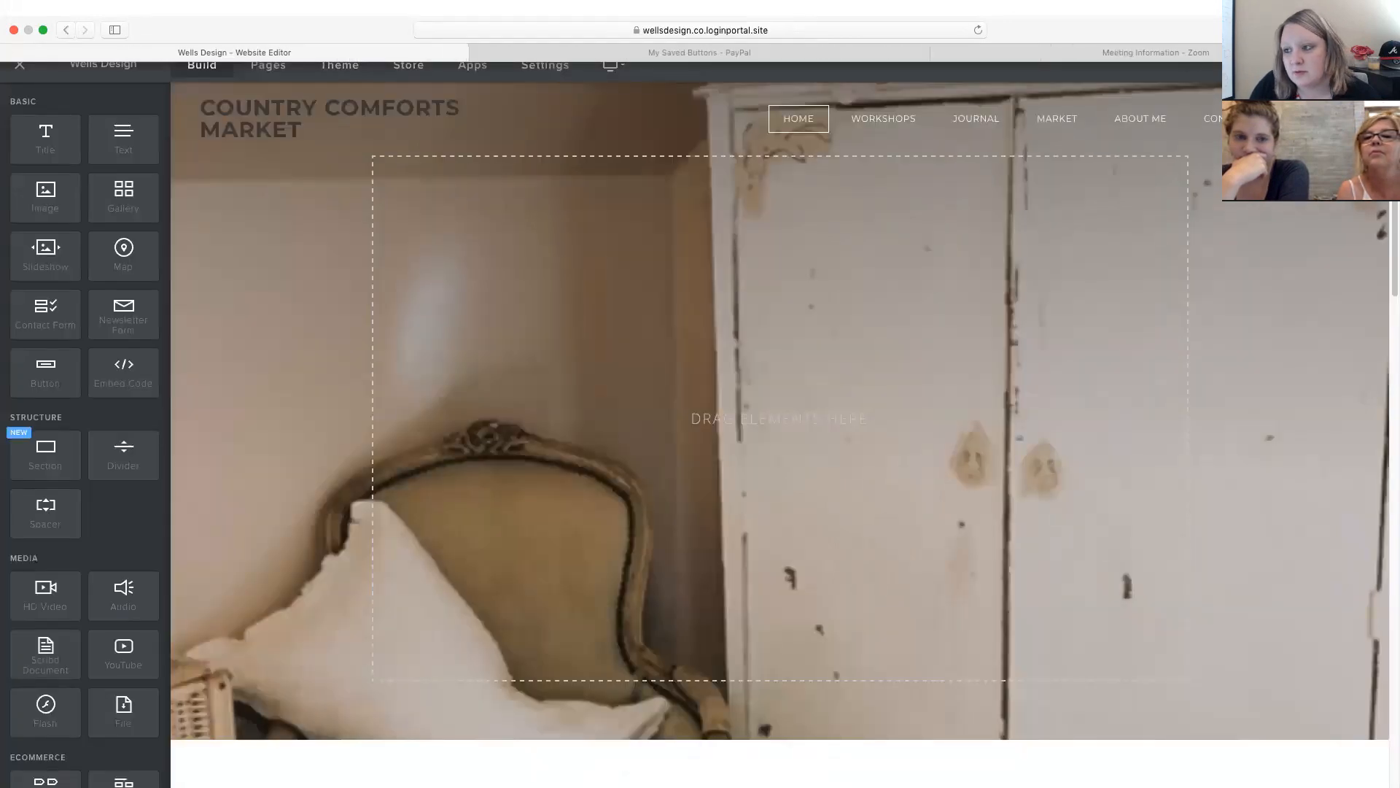
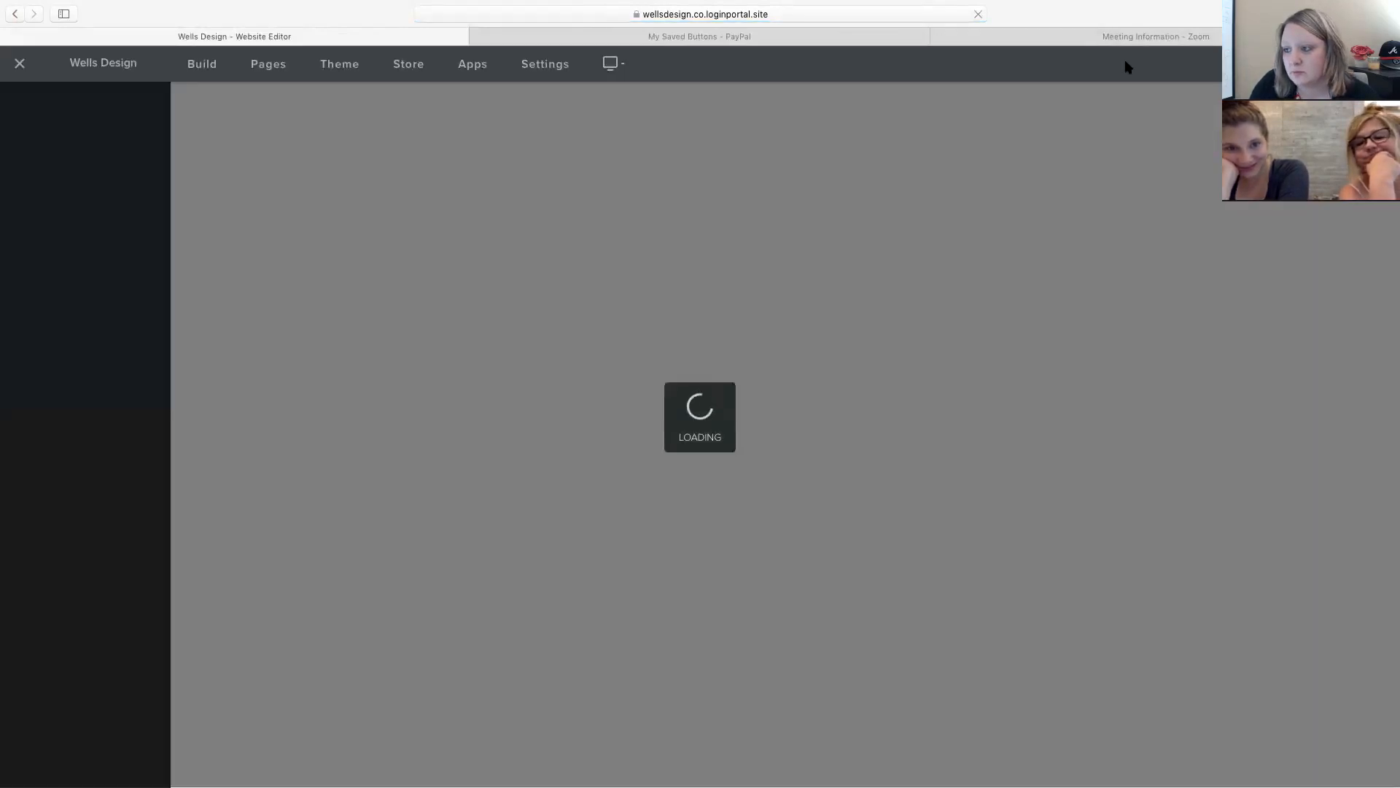
# Open a new Safari tab and load countrycomfort.com, which turns out to be a hotel site.
pyautogui.press('super+t')
pyautogui.write('cou')
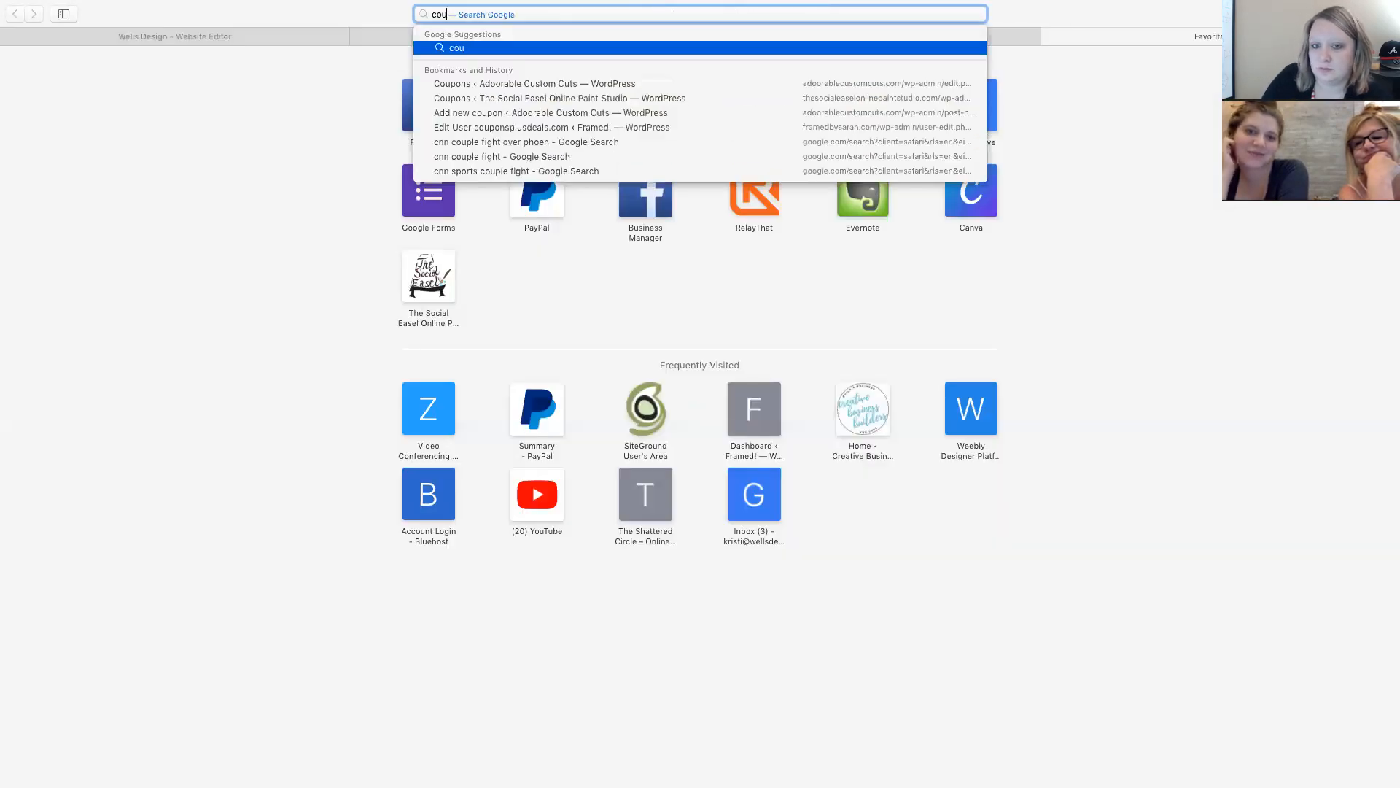
pyautogui.write('ntrycomp')
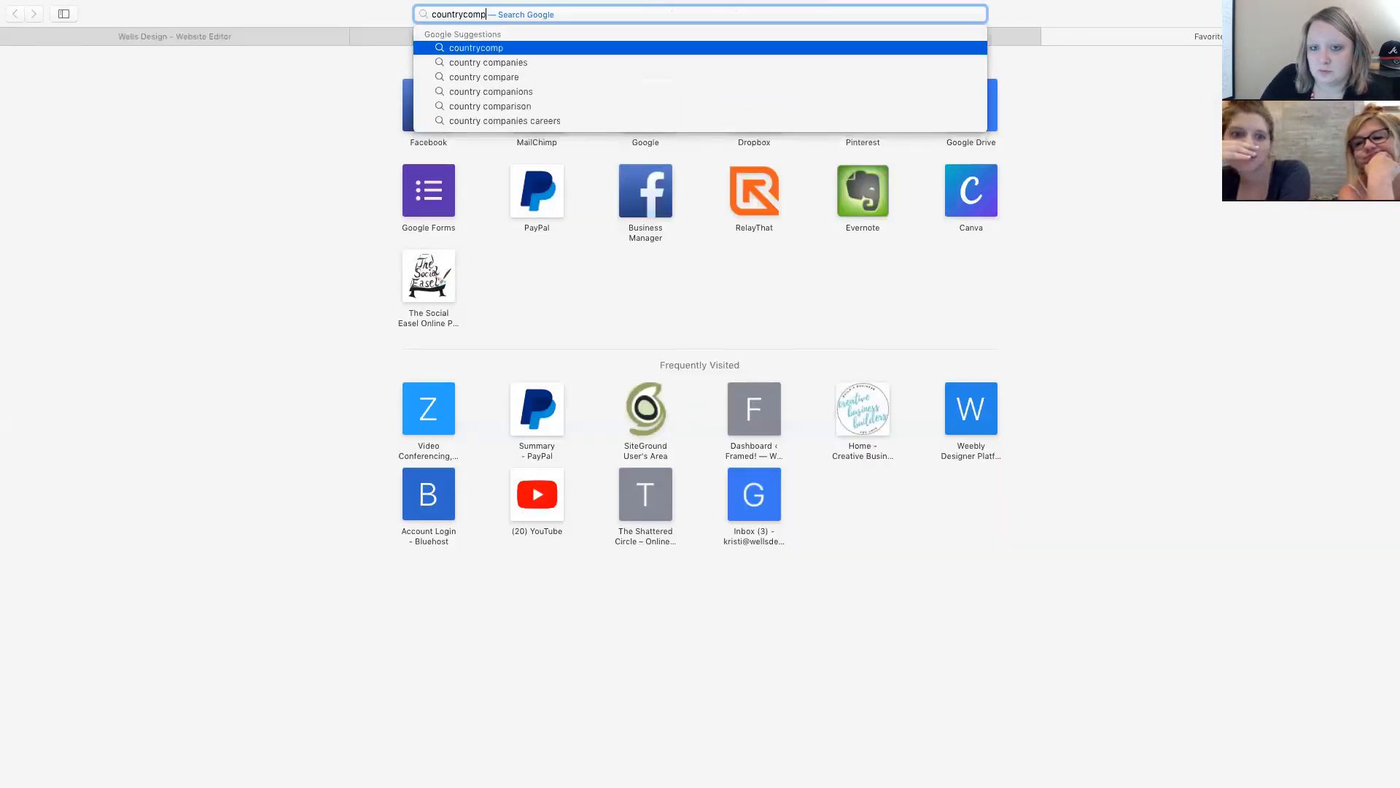
pyautogui.press('BackSpace')
pyautogui.write('for')
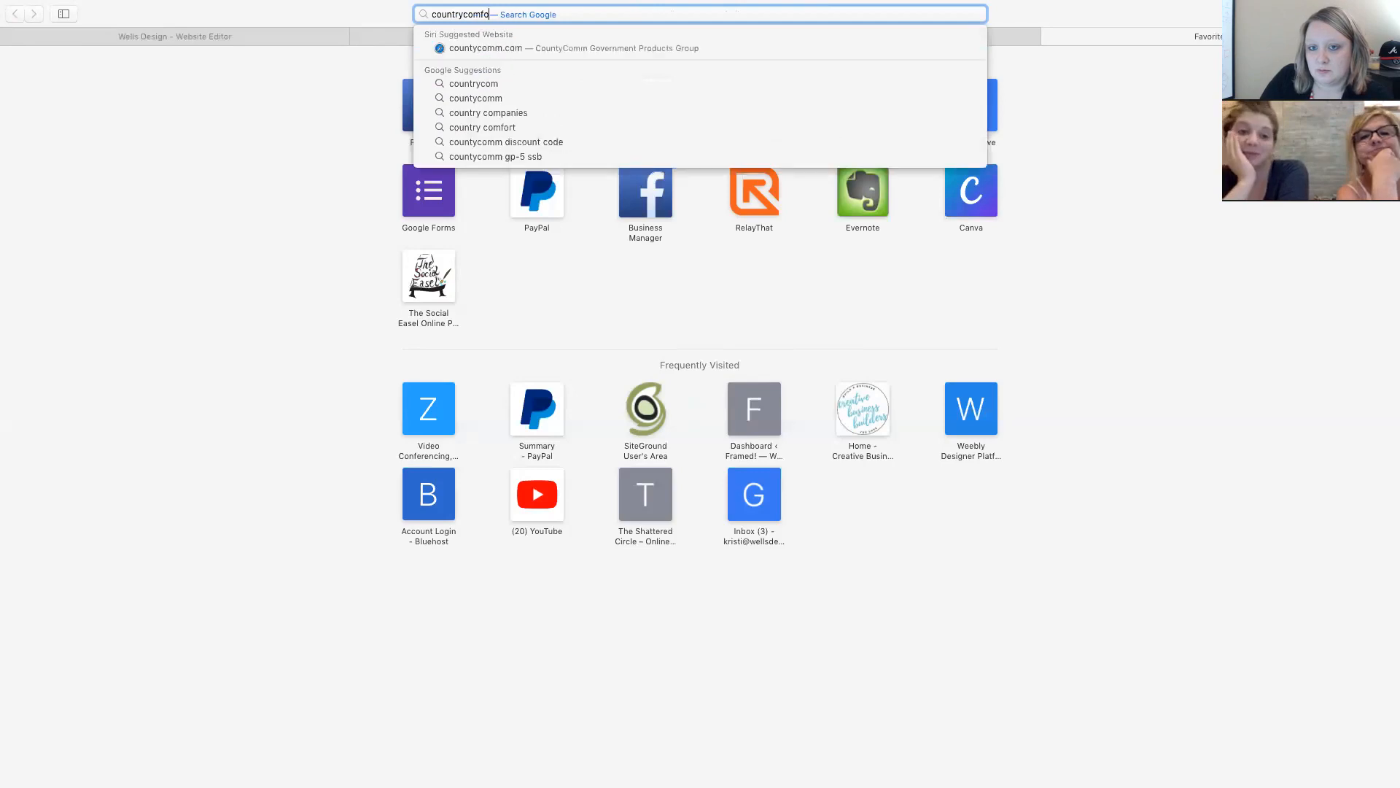
pyautogui.write('t.com')
pyautogui.press('Return')
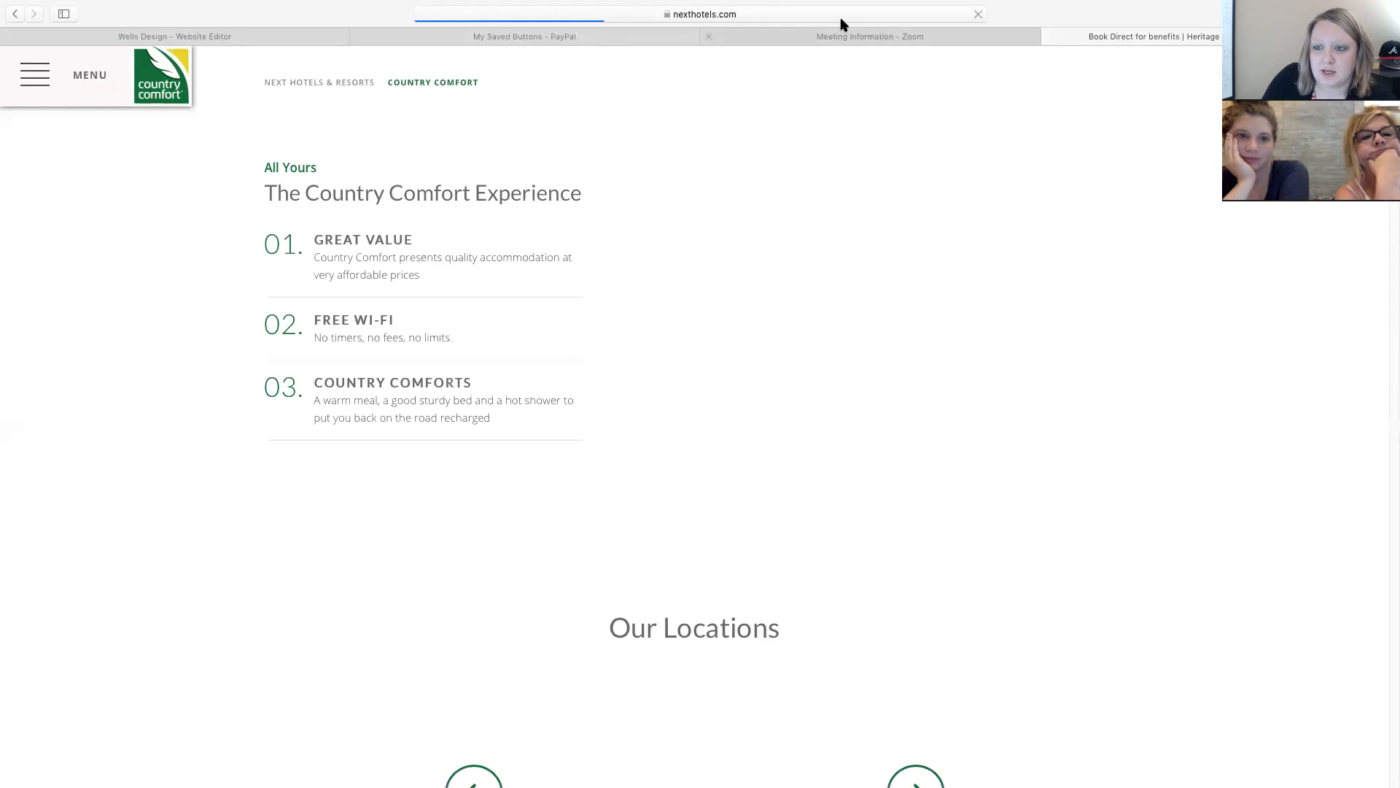
# Load countrycomfortsmarket.com in that tab instead.
pyautogui.click(839, 14)
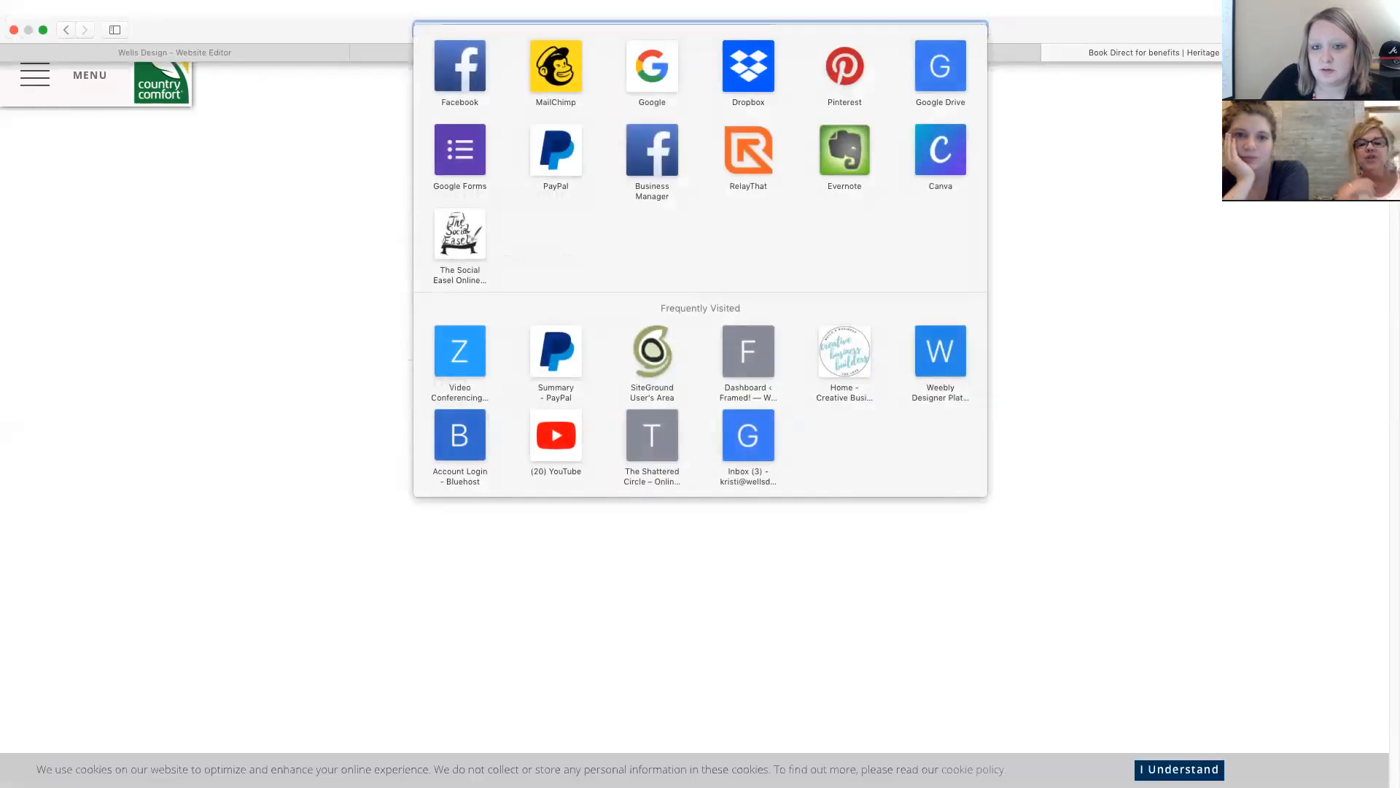
pyautogui.write('countryc')
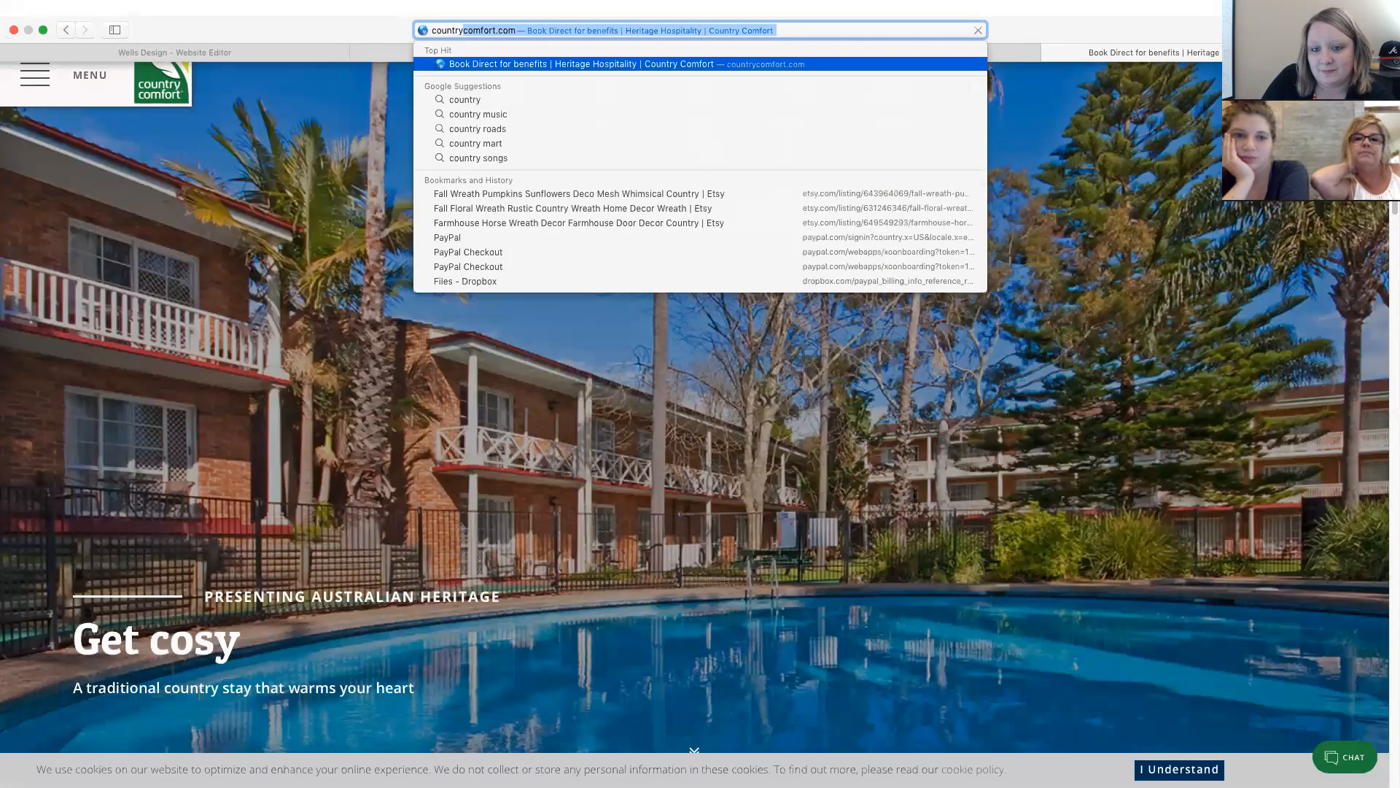
pyautogui.write('omfortsmarket.c')
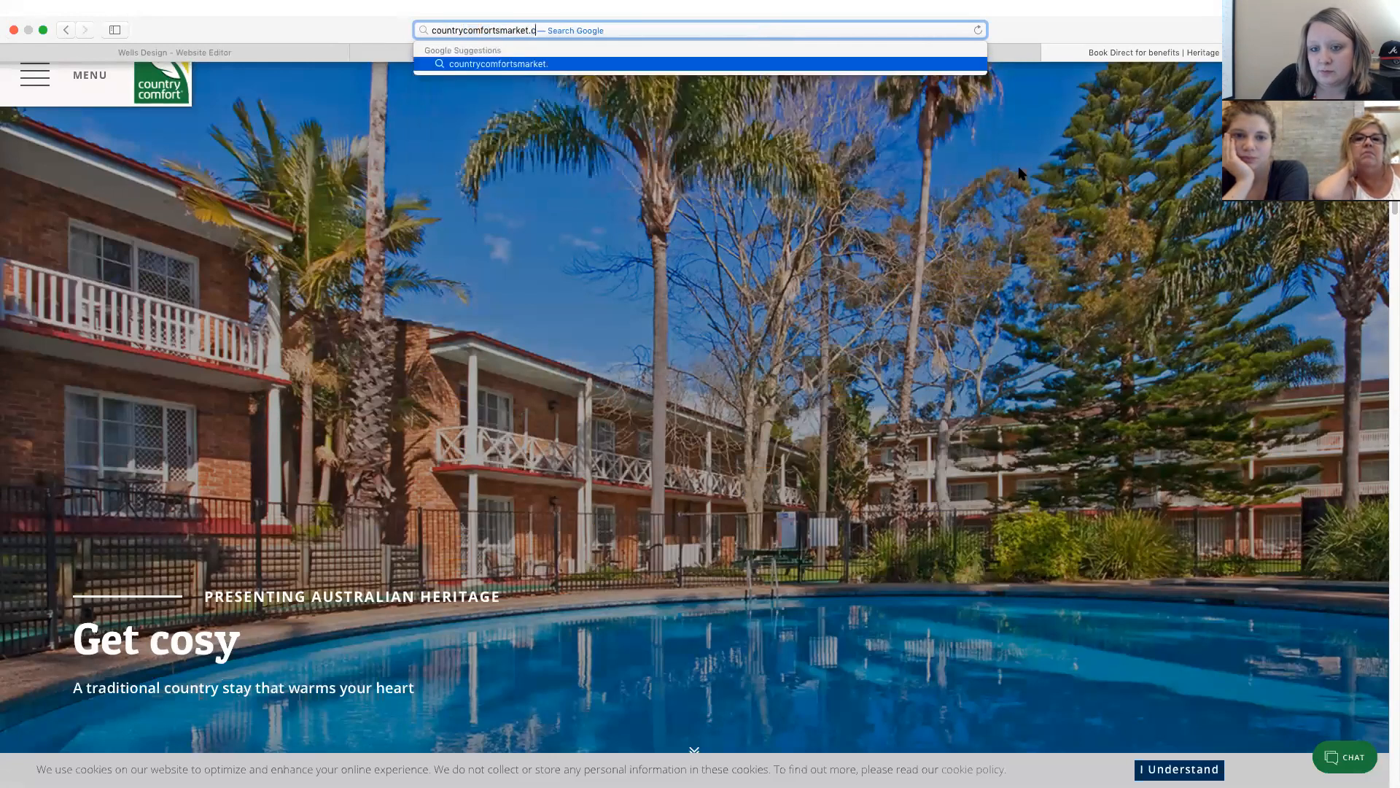
pyautogui.press('Return')
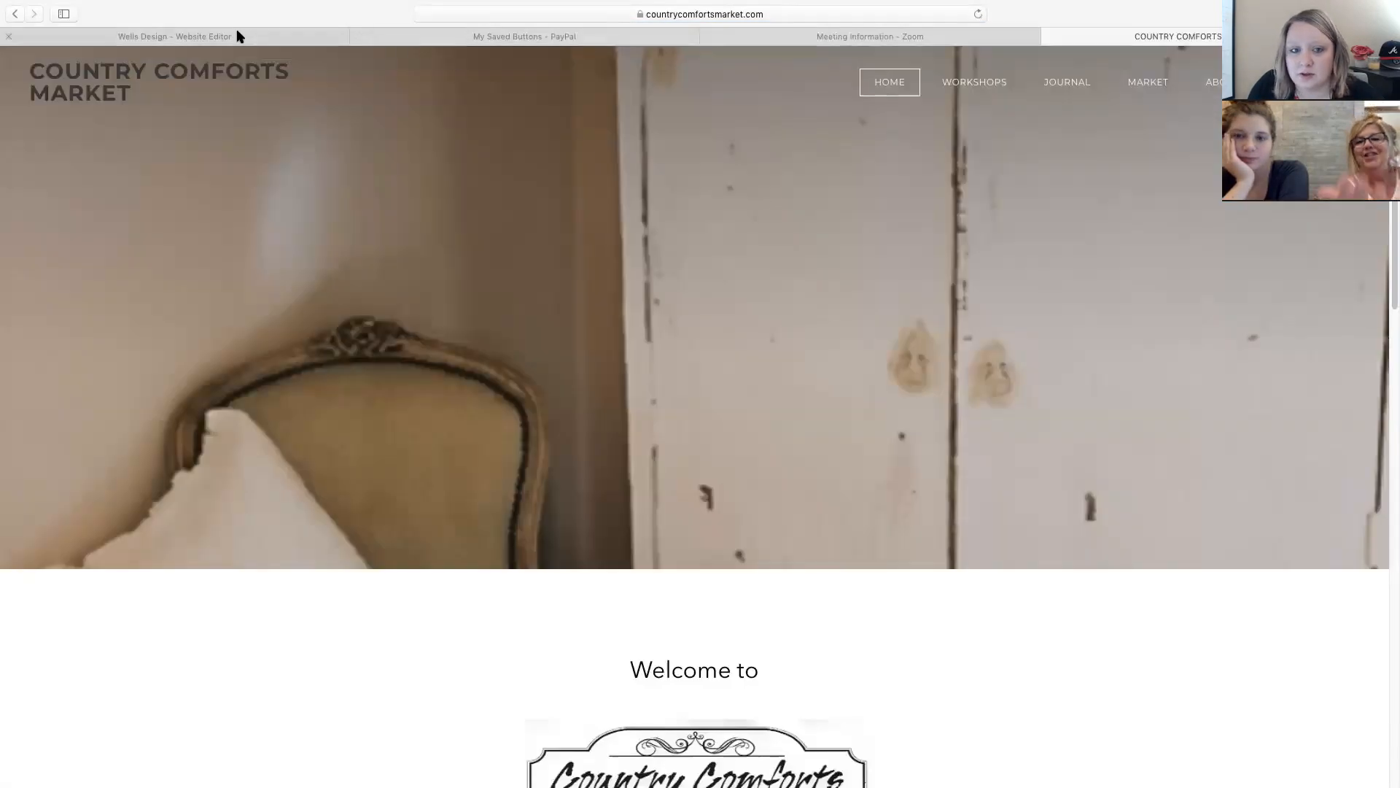
# Exit the Wells Design website editor and go back a page from the editor tab.
pyautogui.click(238, 35)
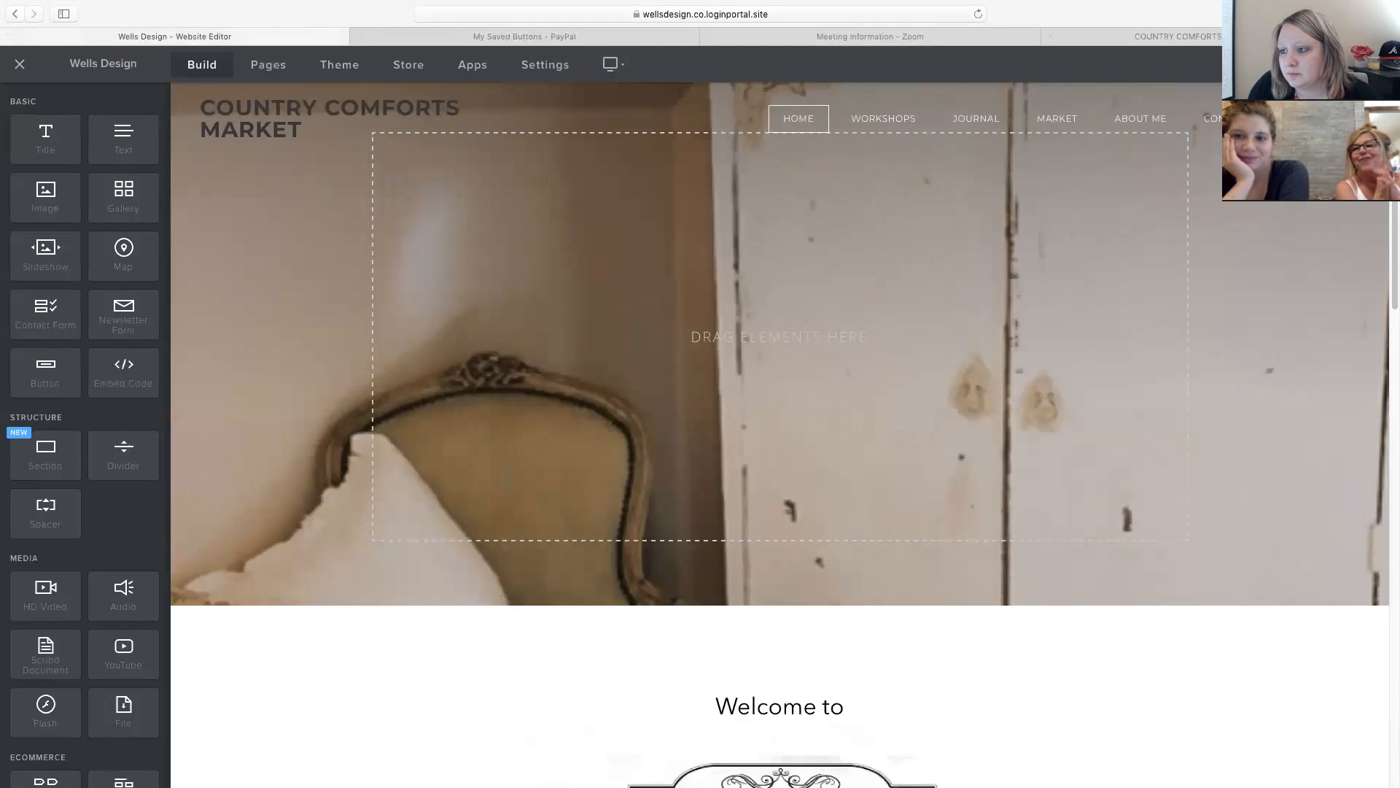
pyautogui.click(19, 64)
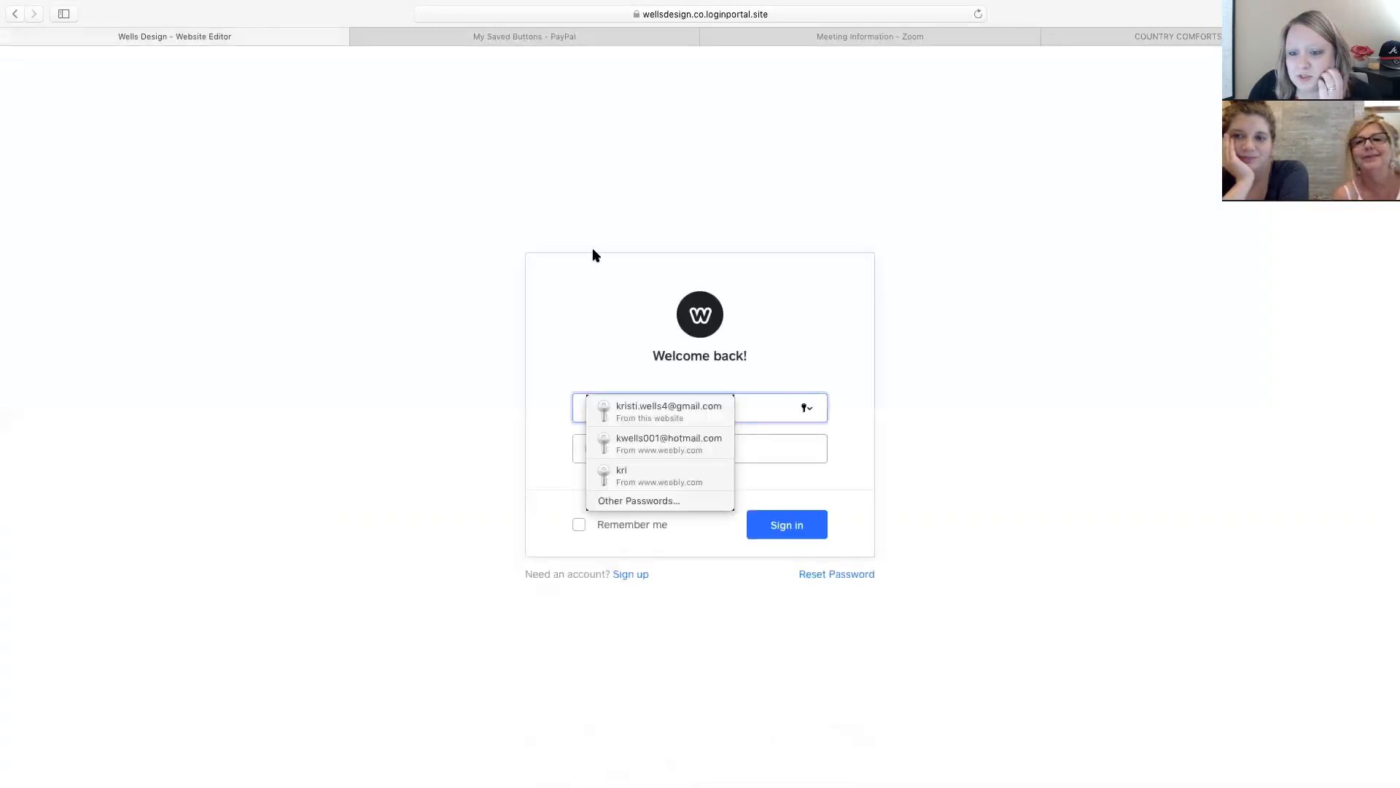
pyautogui.click(18, 18)
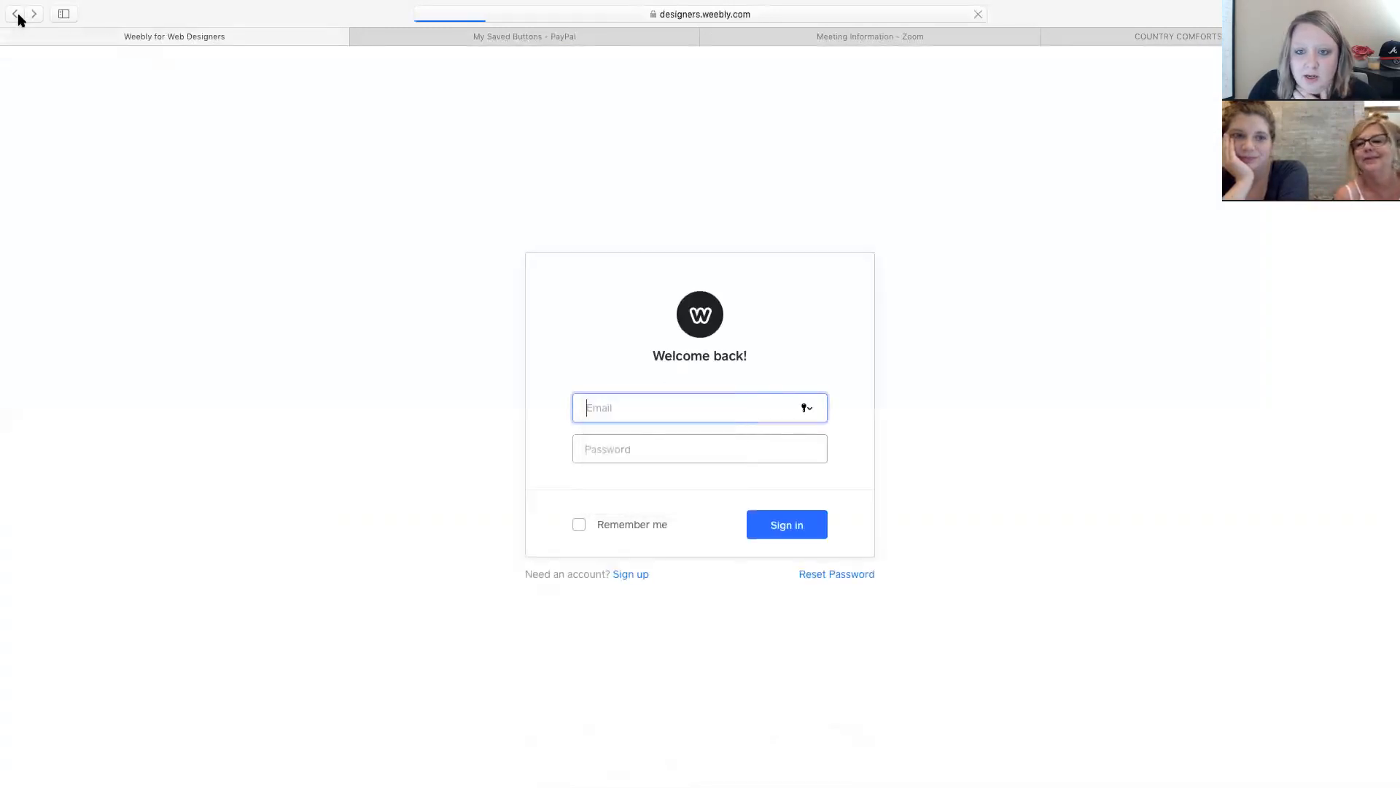
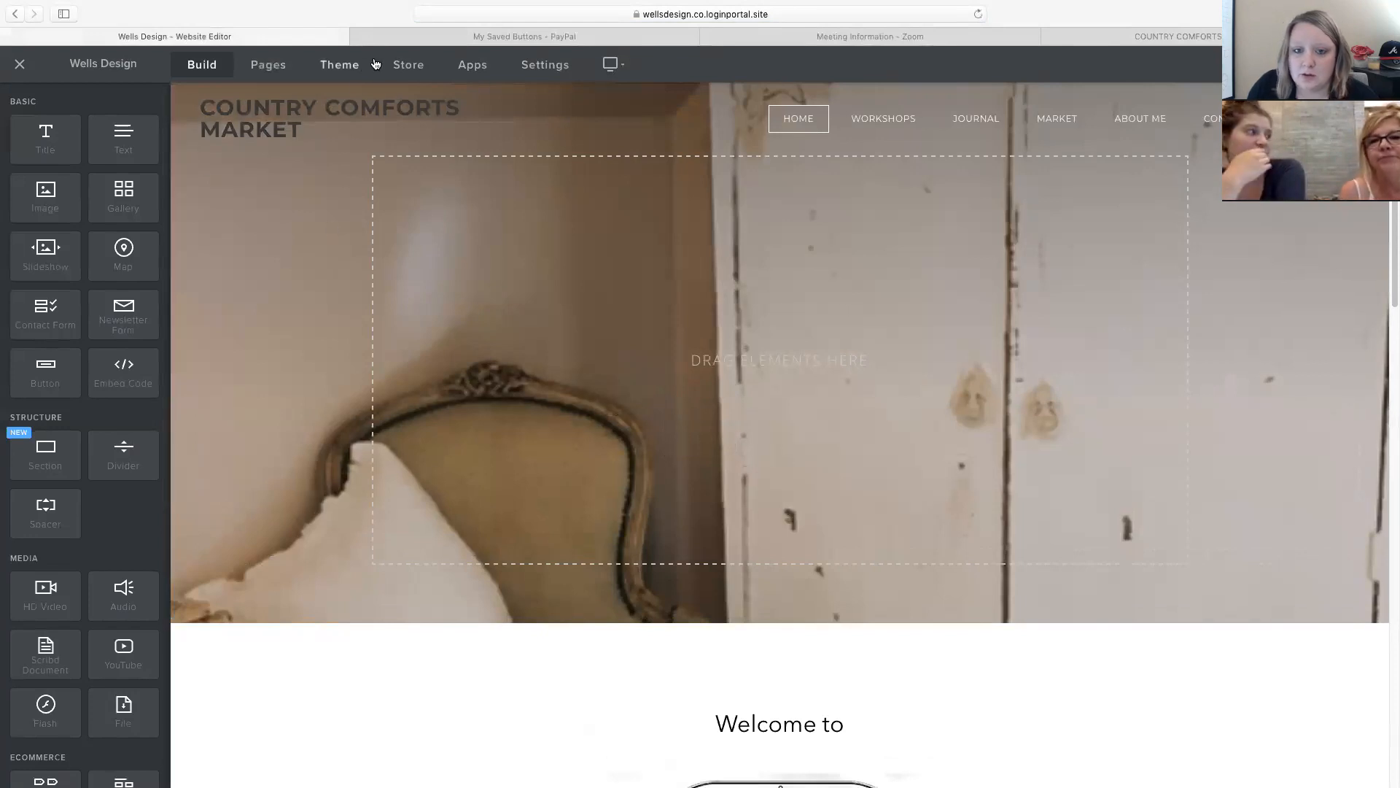
# Open the Country Comforts Market store Overview listing store info, payments, shipping and taxes to set up.
pyautogui.click(410, 69)
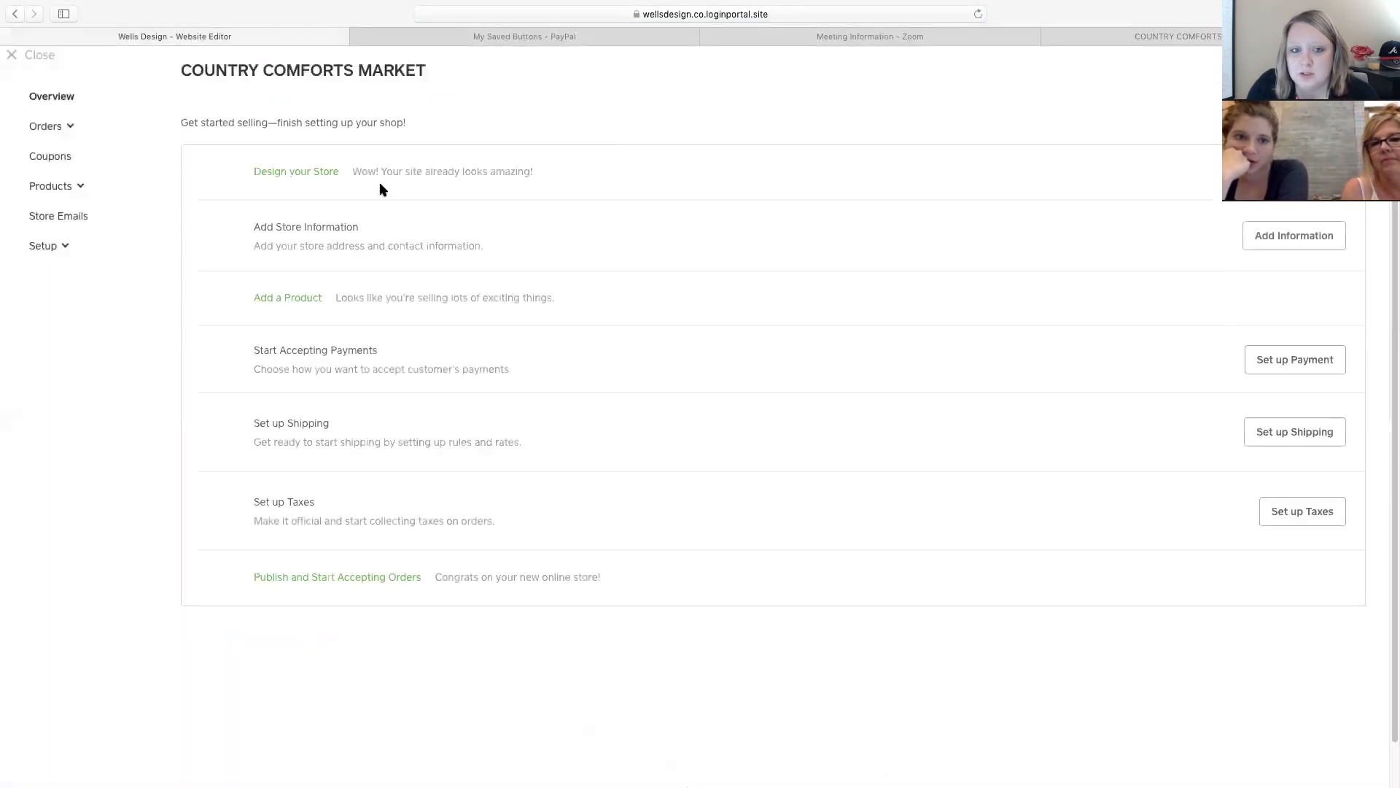
pyautogui.click(33, 57)
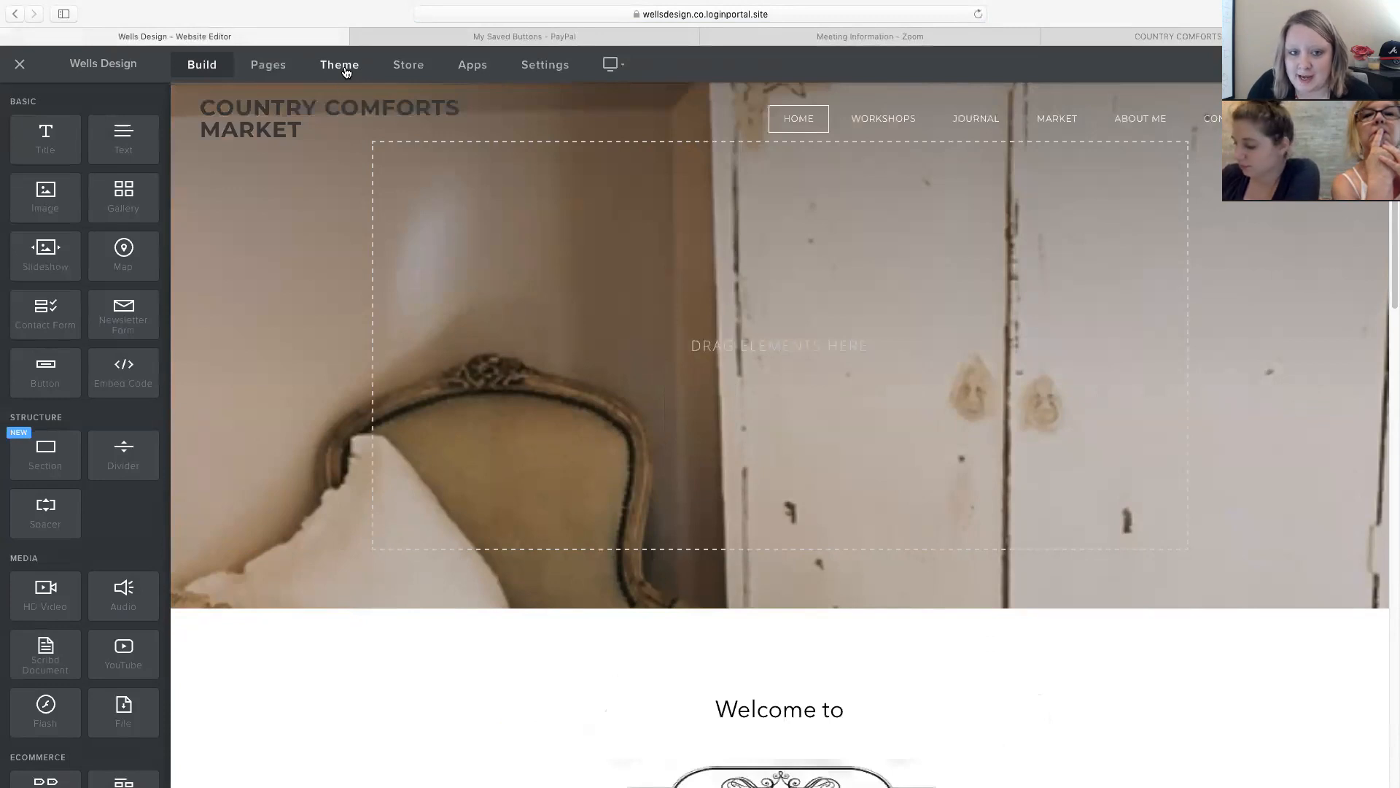
pyautogui.click(405, 68)
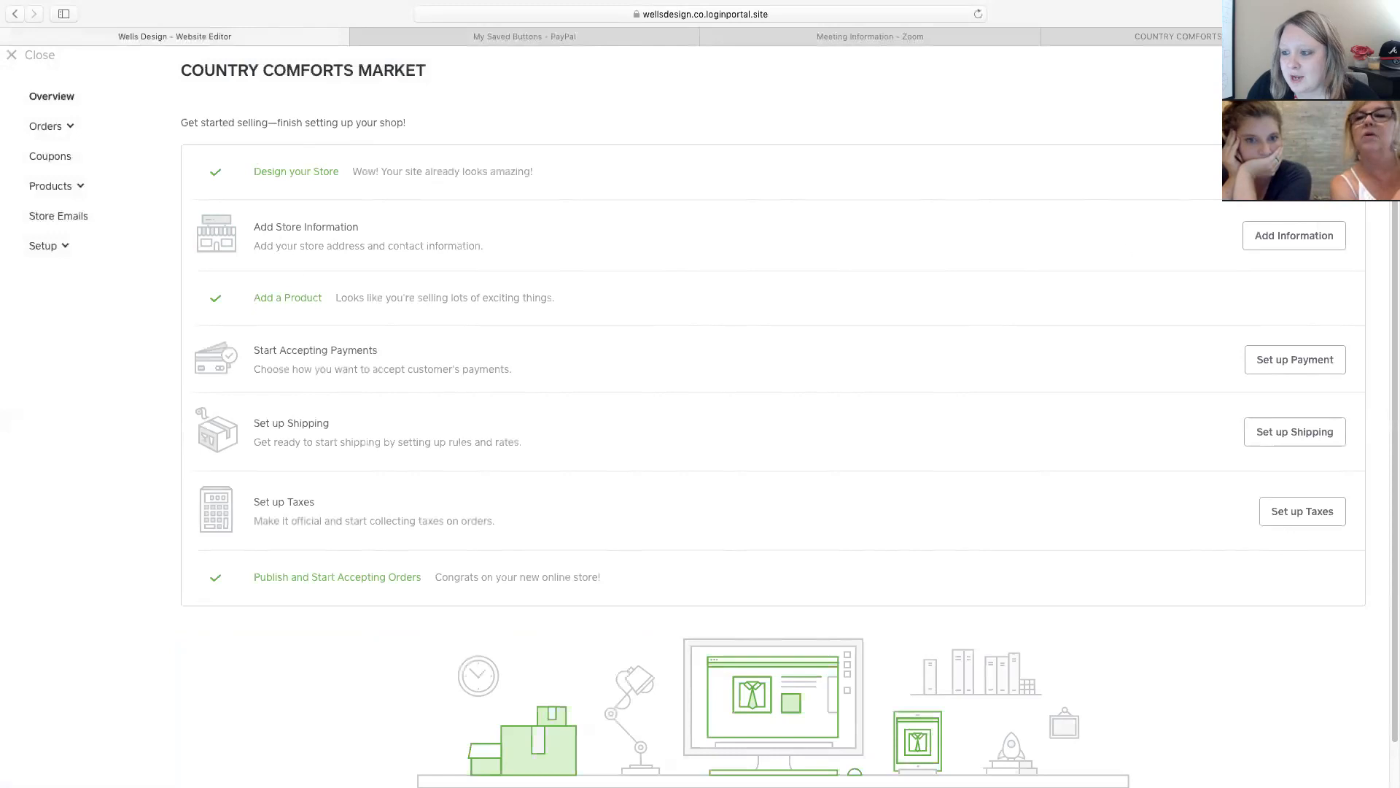
# Open the store's General setup page and review its currency, units, cart mode and layout settings.
pyautogui.click(1305, 241)
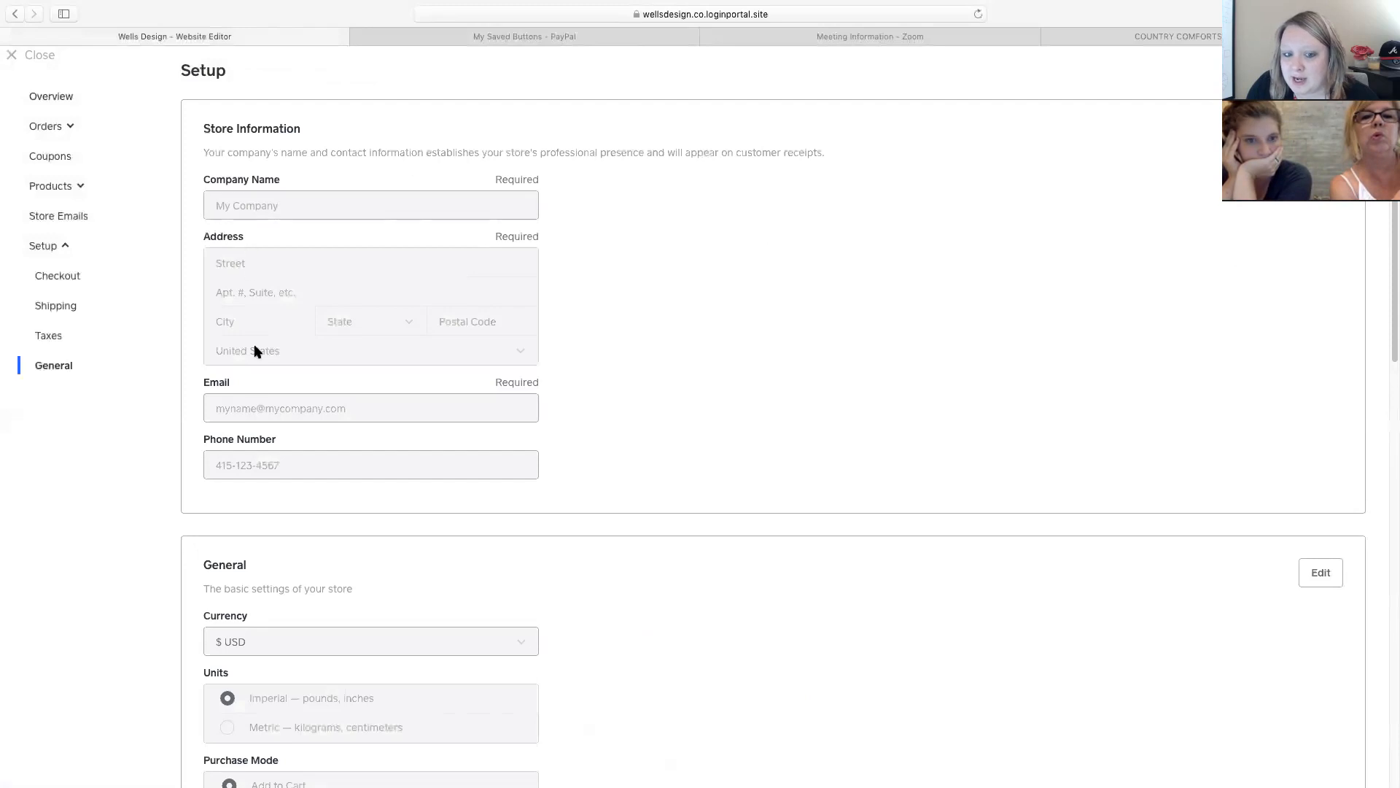
pyautogui.scroll(-5, 372, 428)
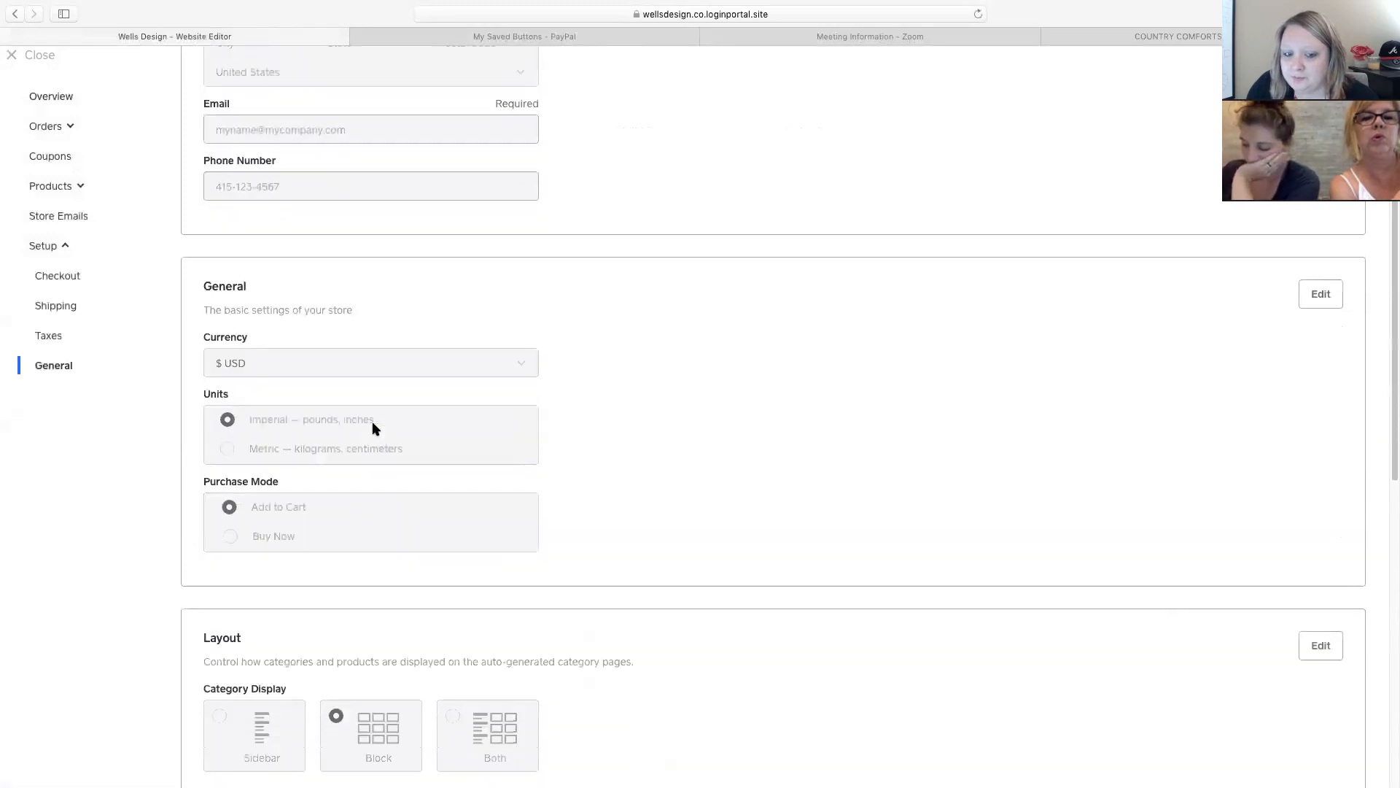
pyautogui.scroll(-1, 372, 429)
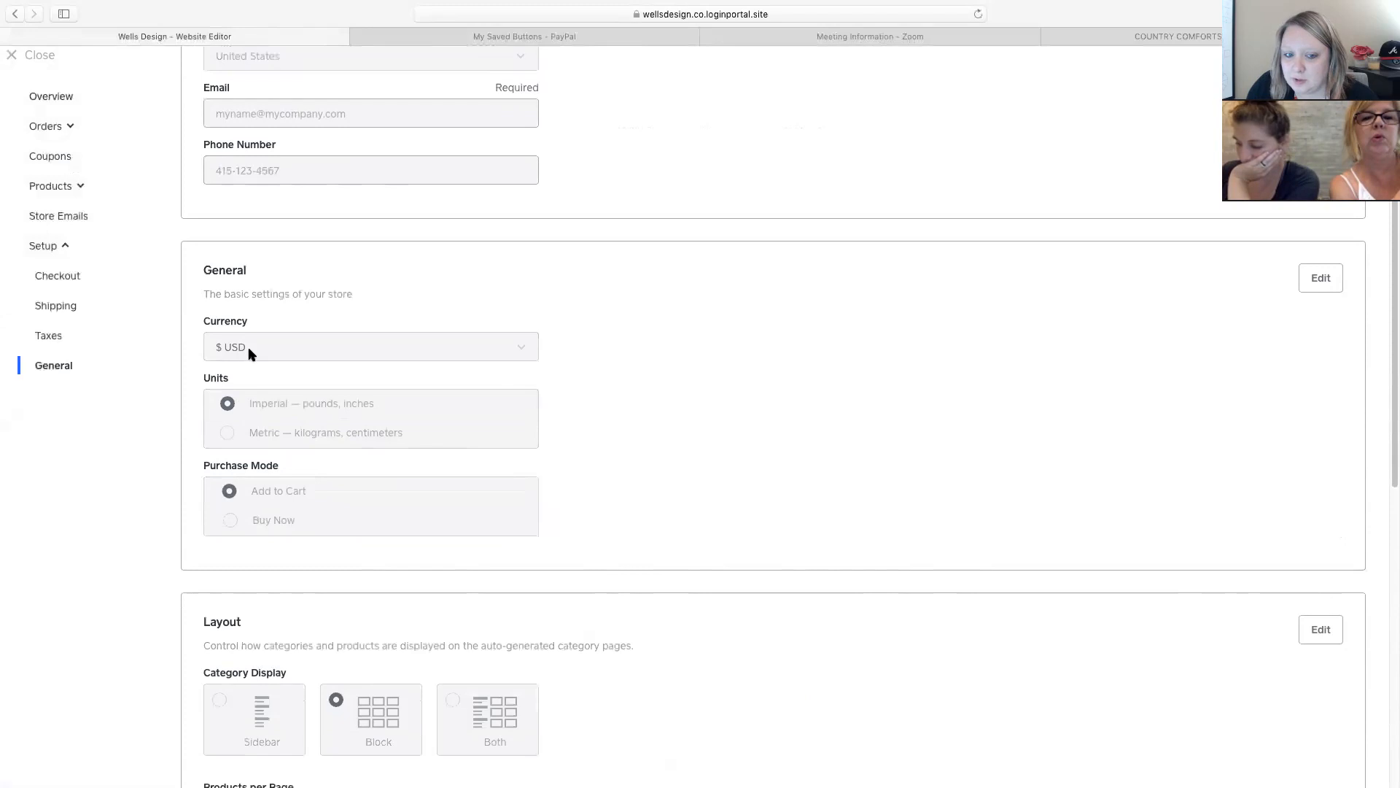
pyautogui.scroll(-3, 250, 353)
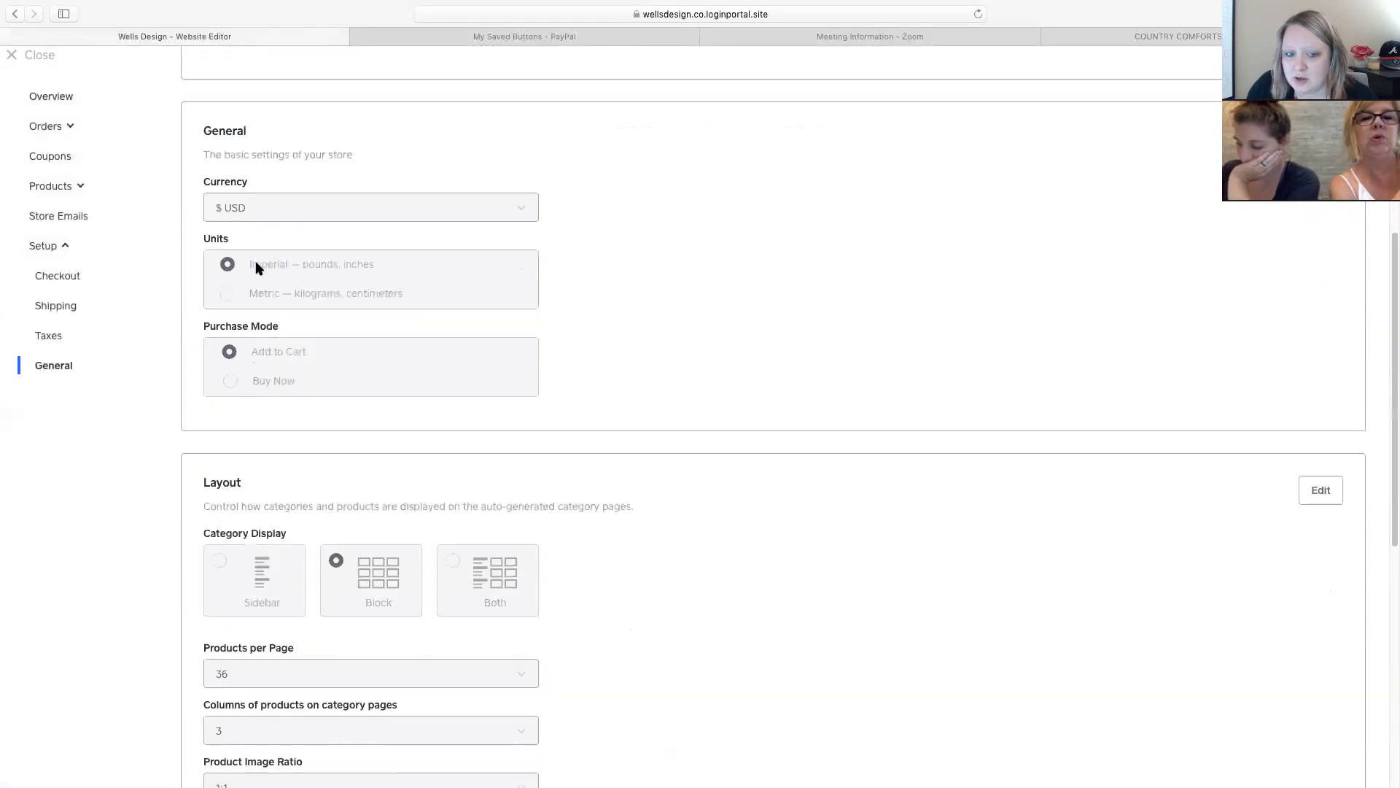
pyautogui.scroll(-5, 314, 362)
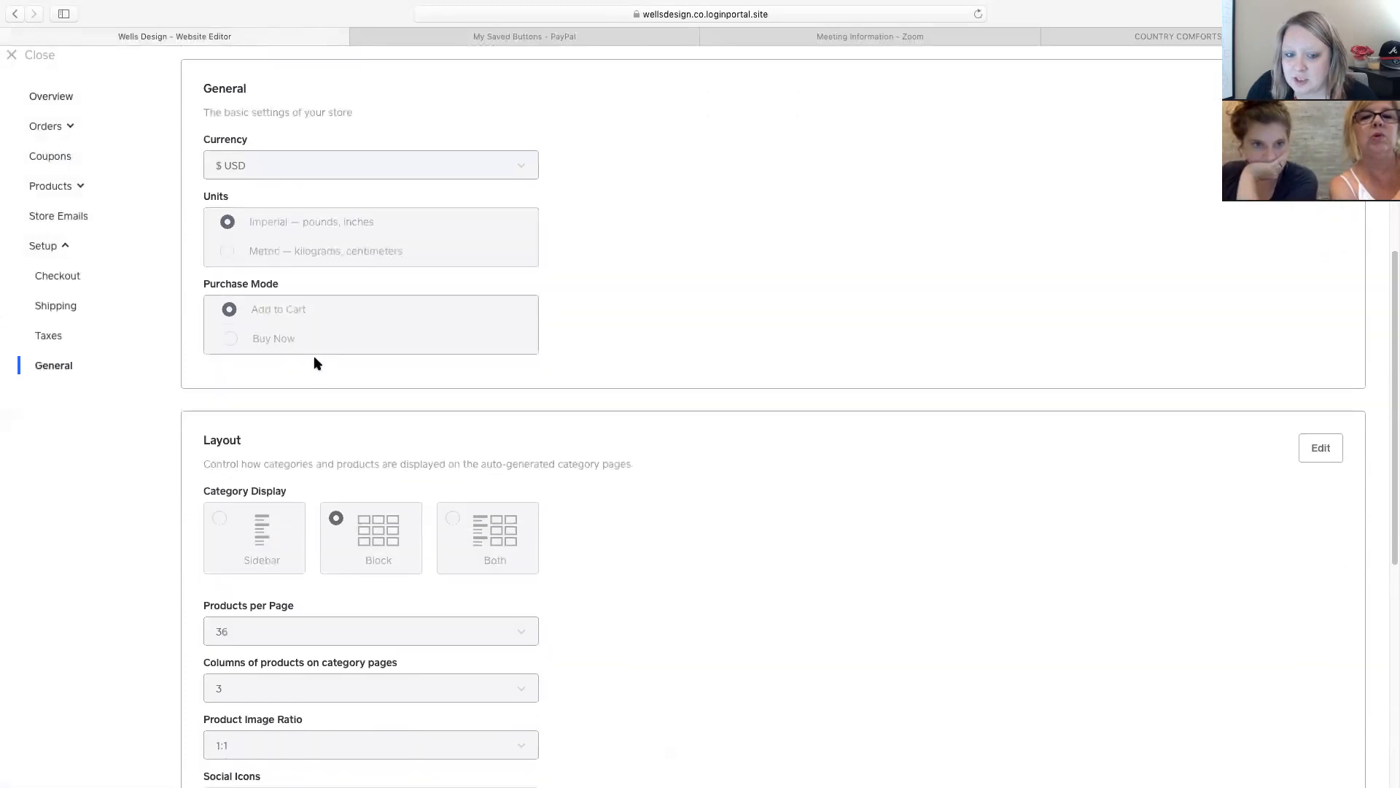
pyautogui.scroll(-7, 401, 407)
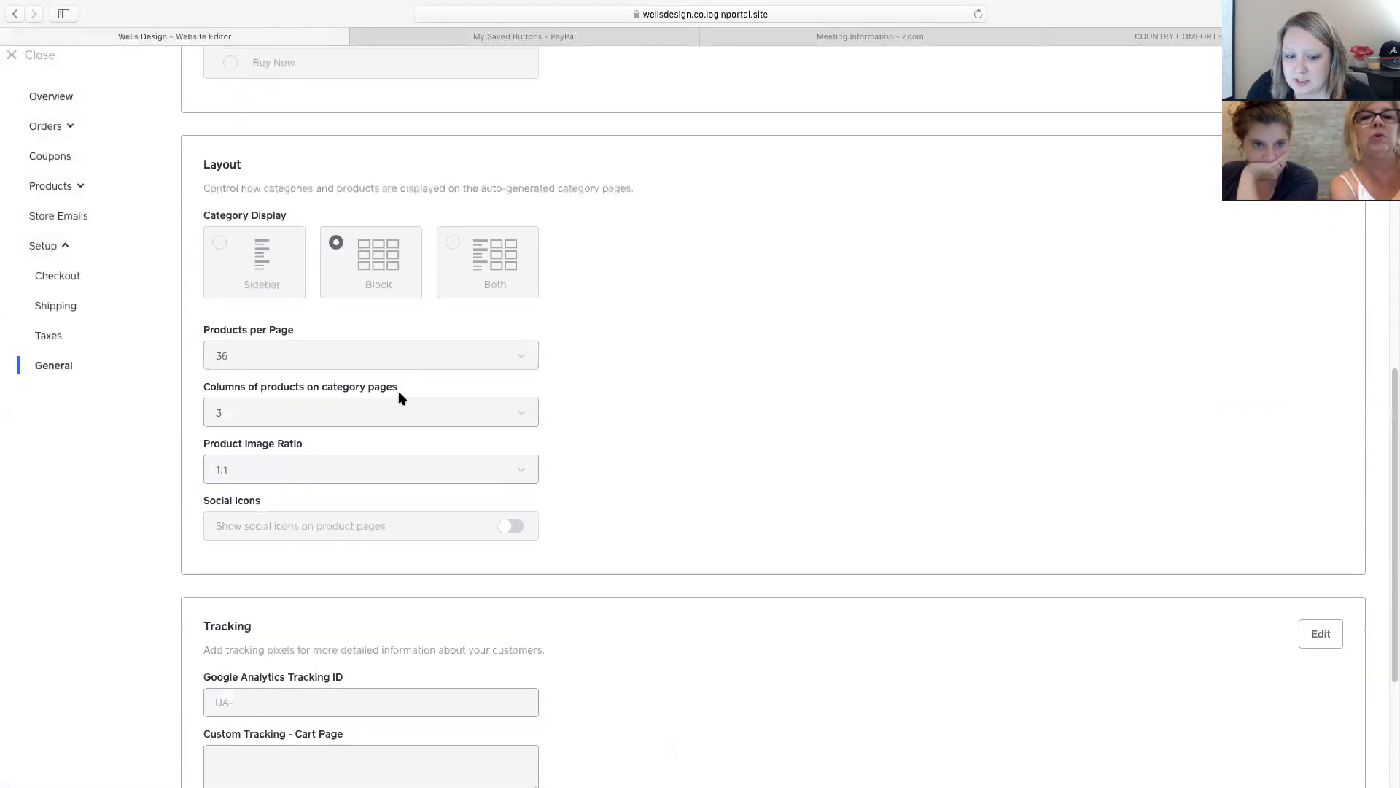
pyautogui.scroll(14, 400, 398)
pyautogui.scroll(-14, 397, 398)
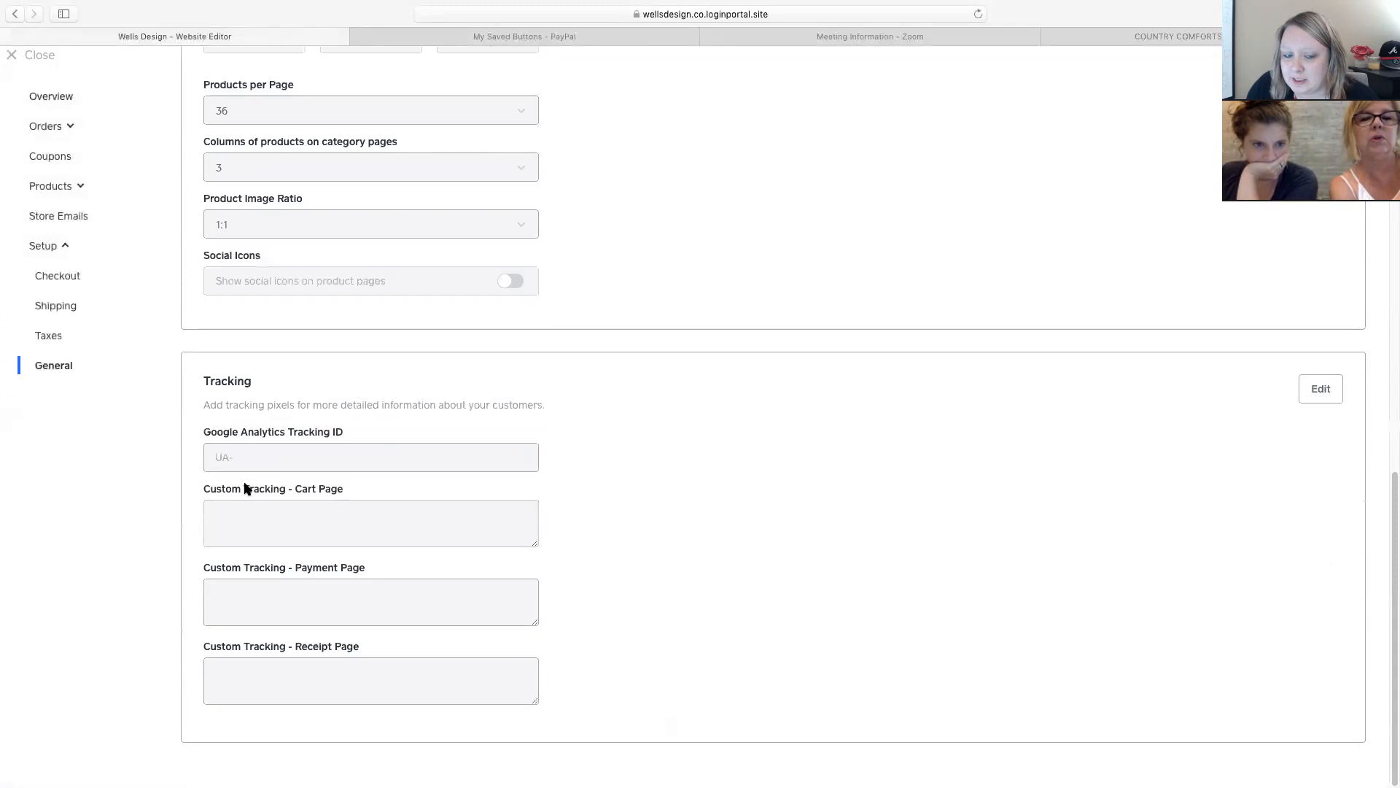
pyautogui.scroll(11, 287, 478)
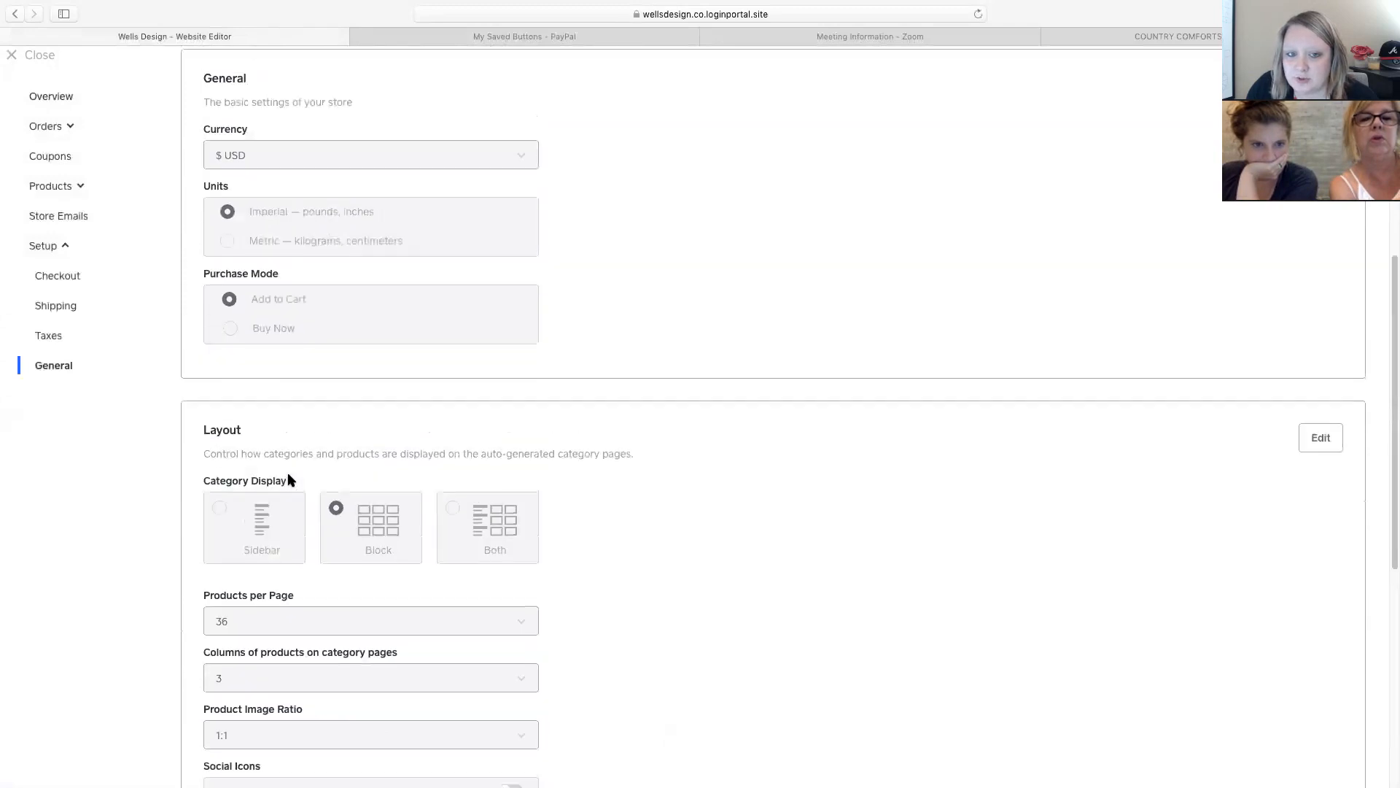
pyautogui.scroll(10, 288, 479)
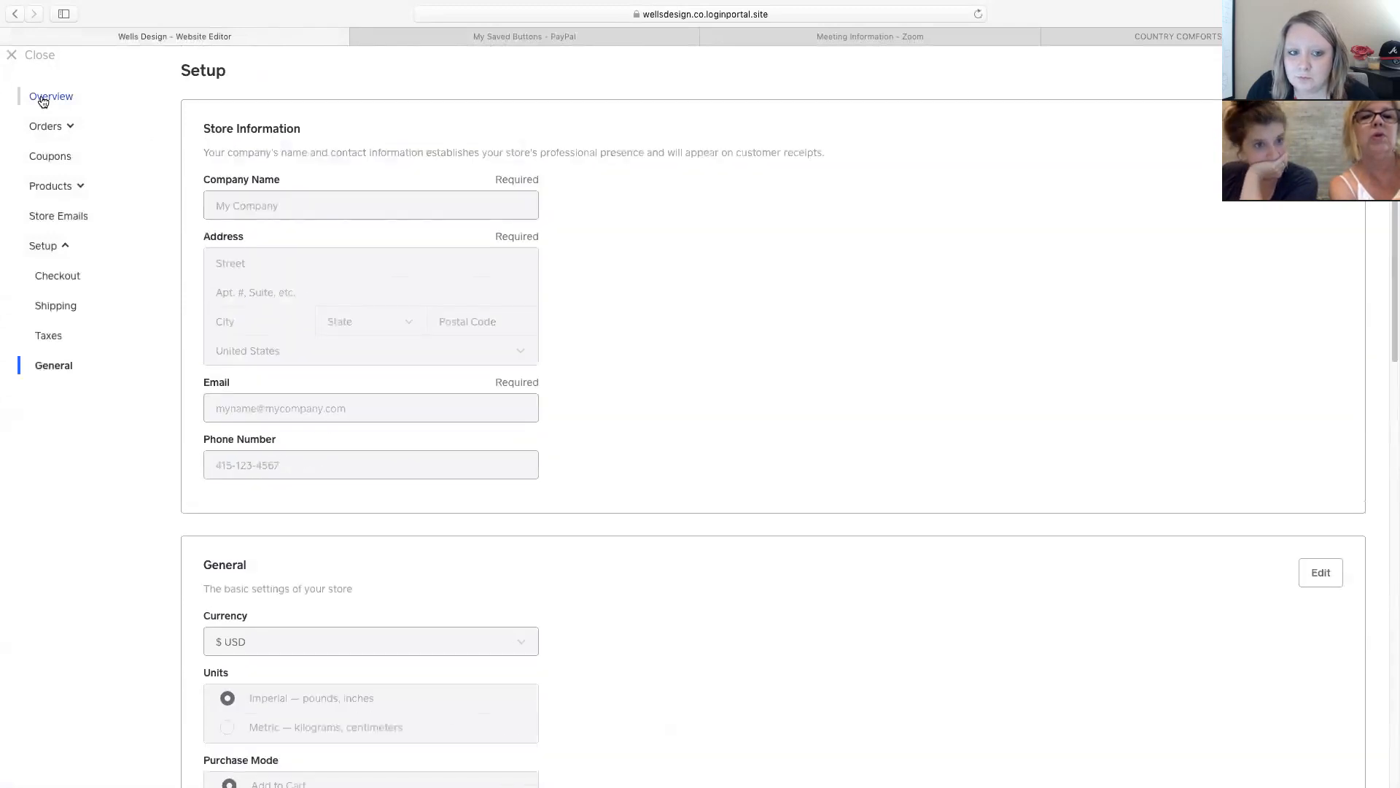
# Go from the Overview to the Checkout payment options and start connecting a Square account.
pyautogui.click(44, 98)
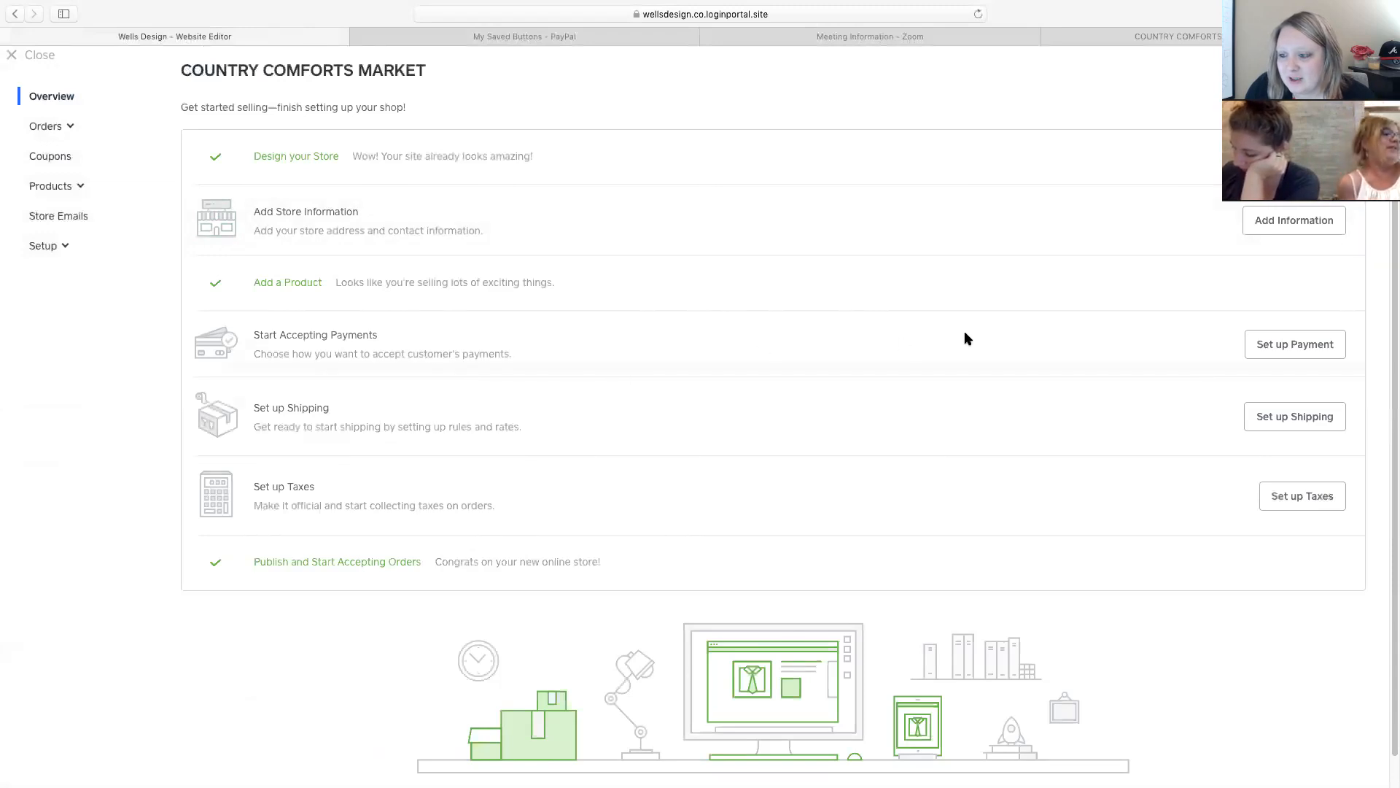
pyautogui.click(1298, 345)
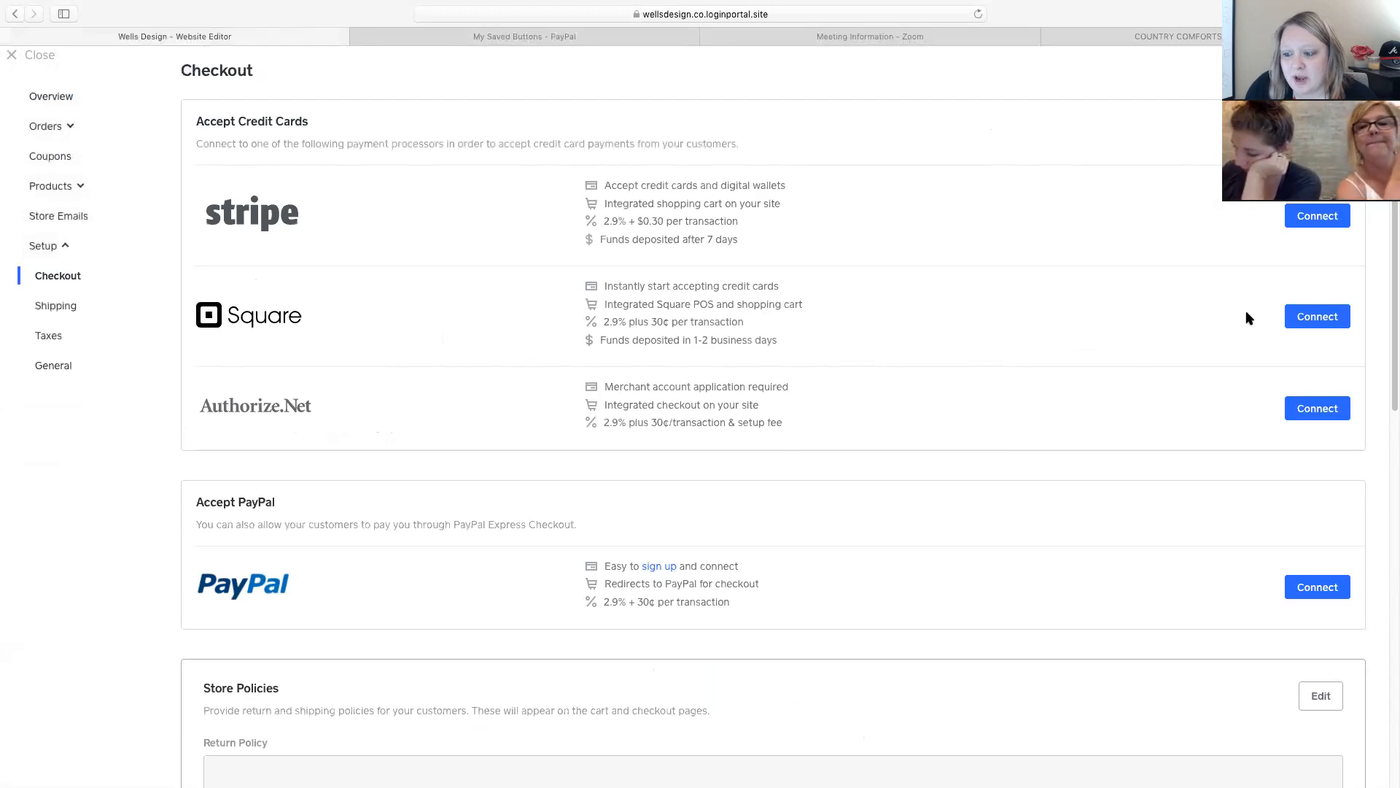
pyautogui.click(1314, 322)
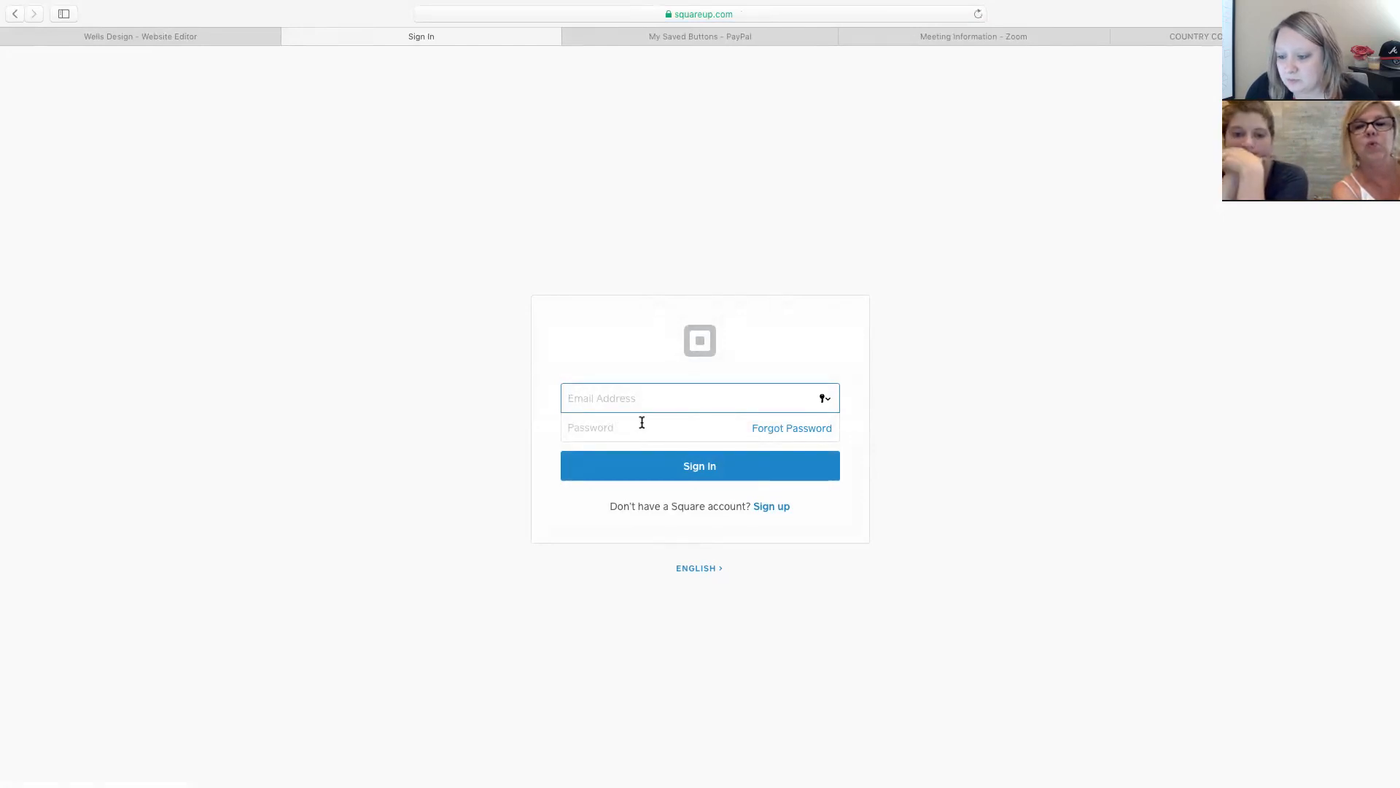
pyautogui.click(291, 37)
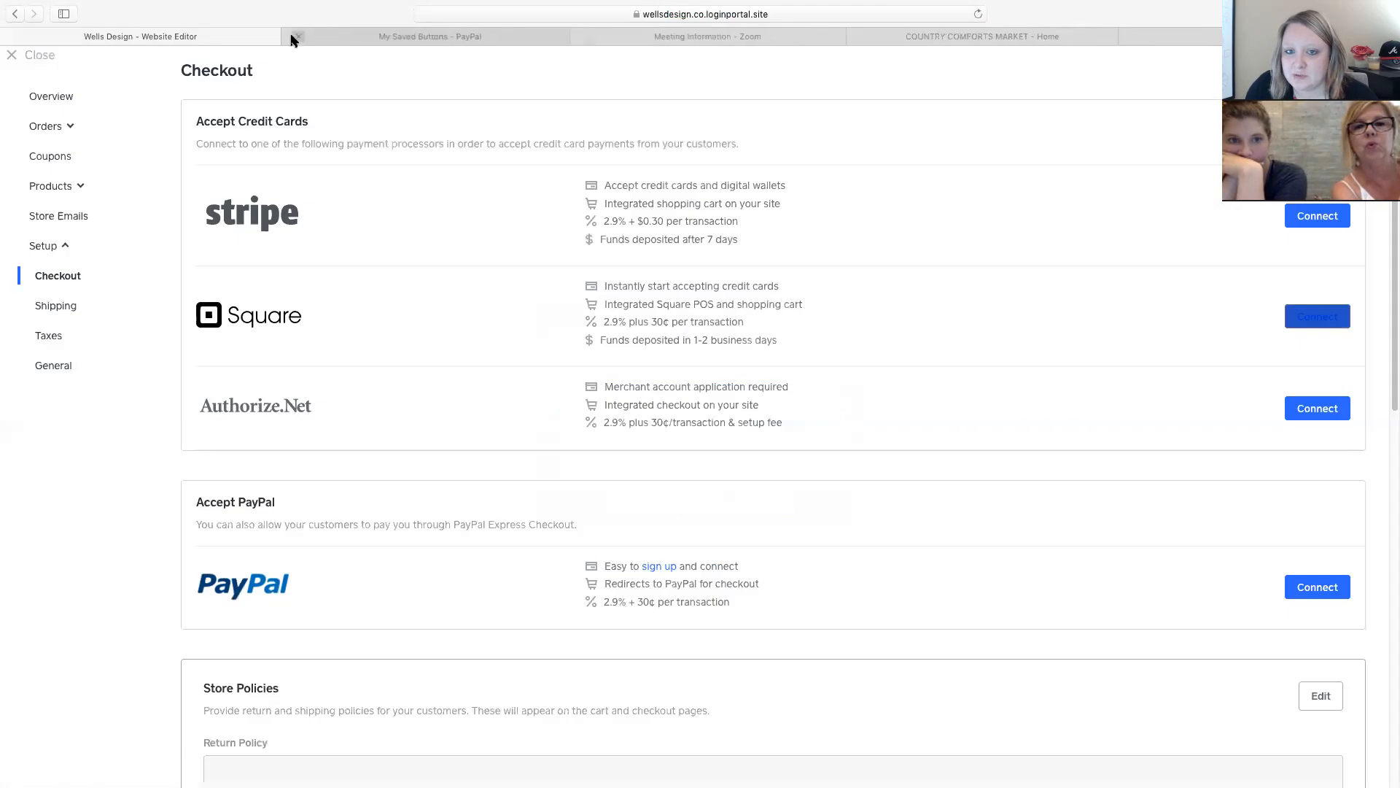
pyautogui.scroll(-2, 1212, 309)
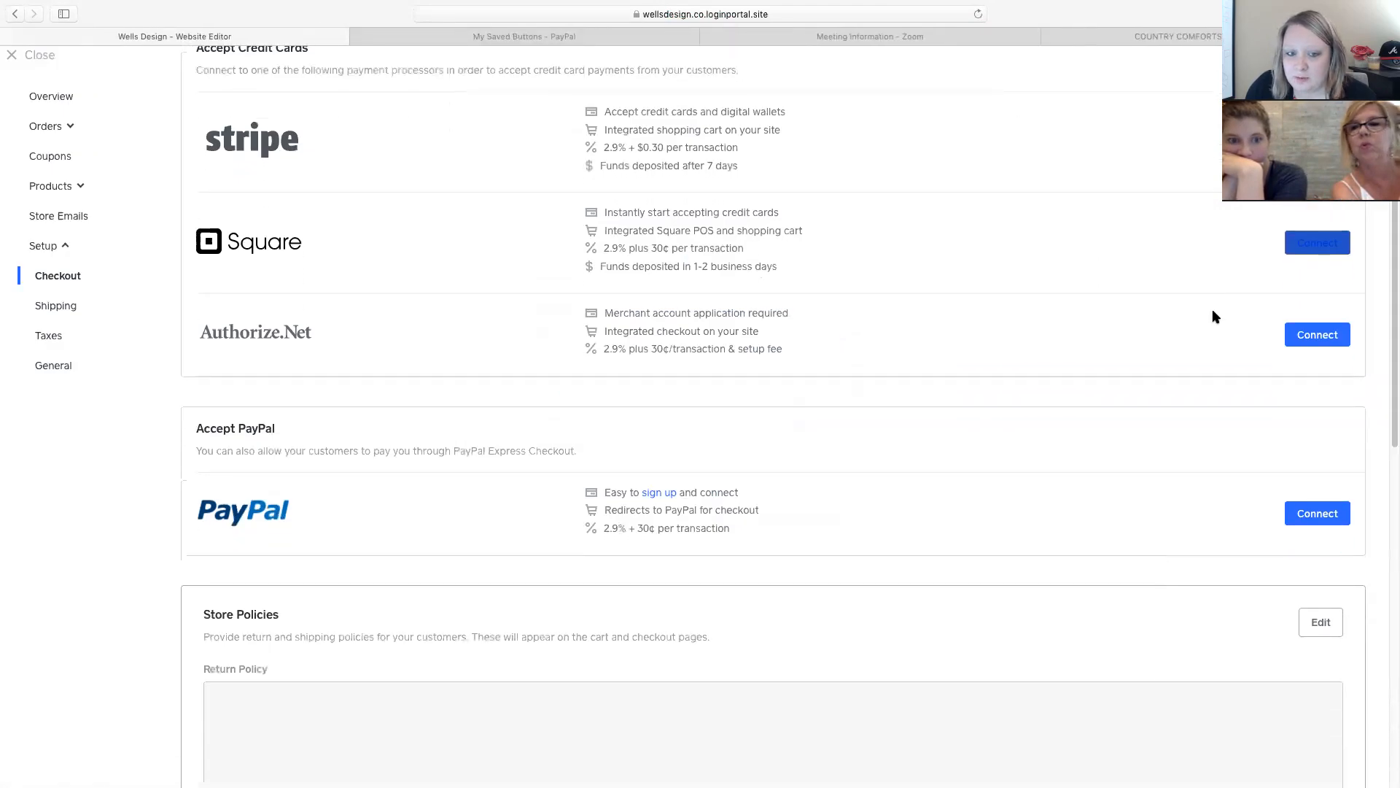
pyautogui.scroll(-1, 970, 436)
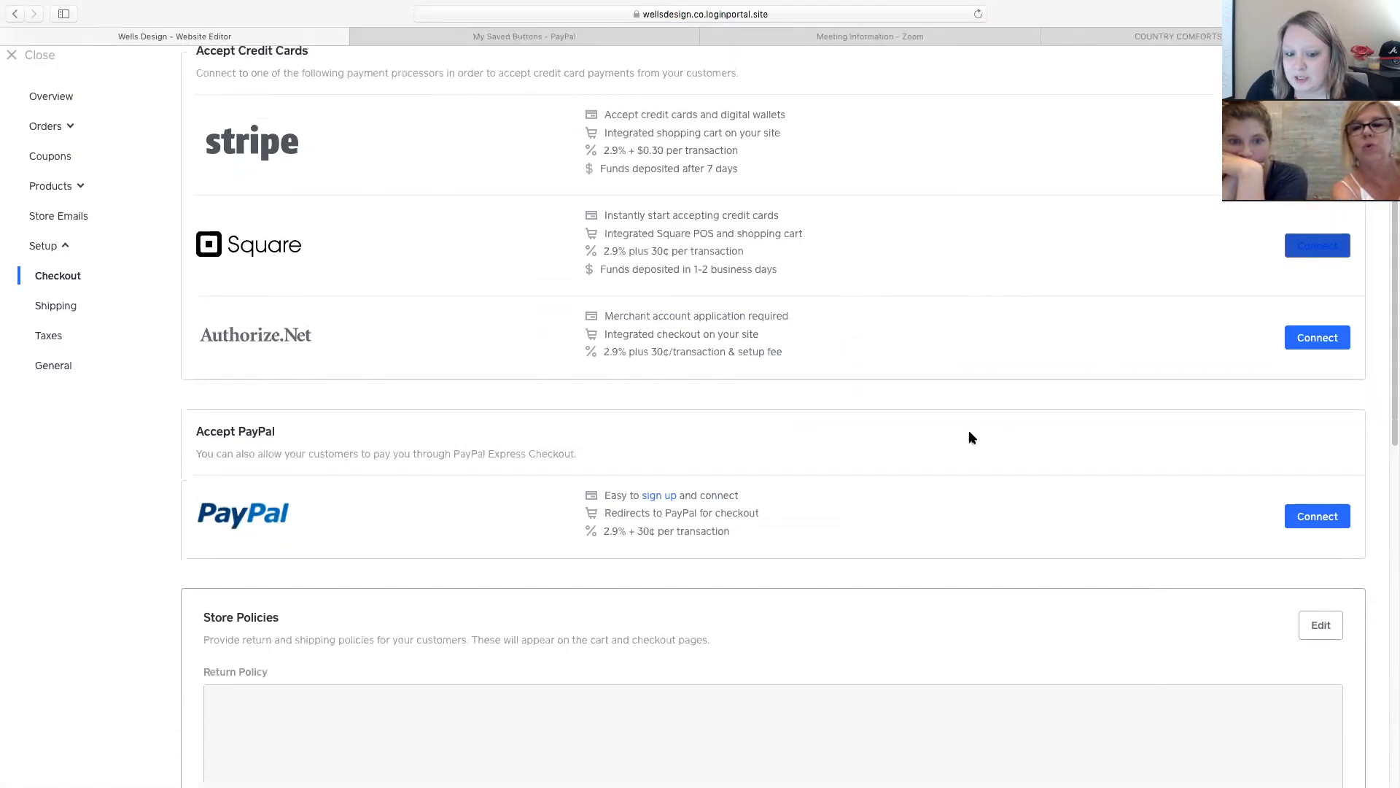
pyautogui.scroll(-10, 970, 436)
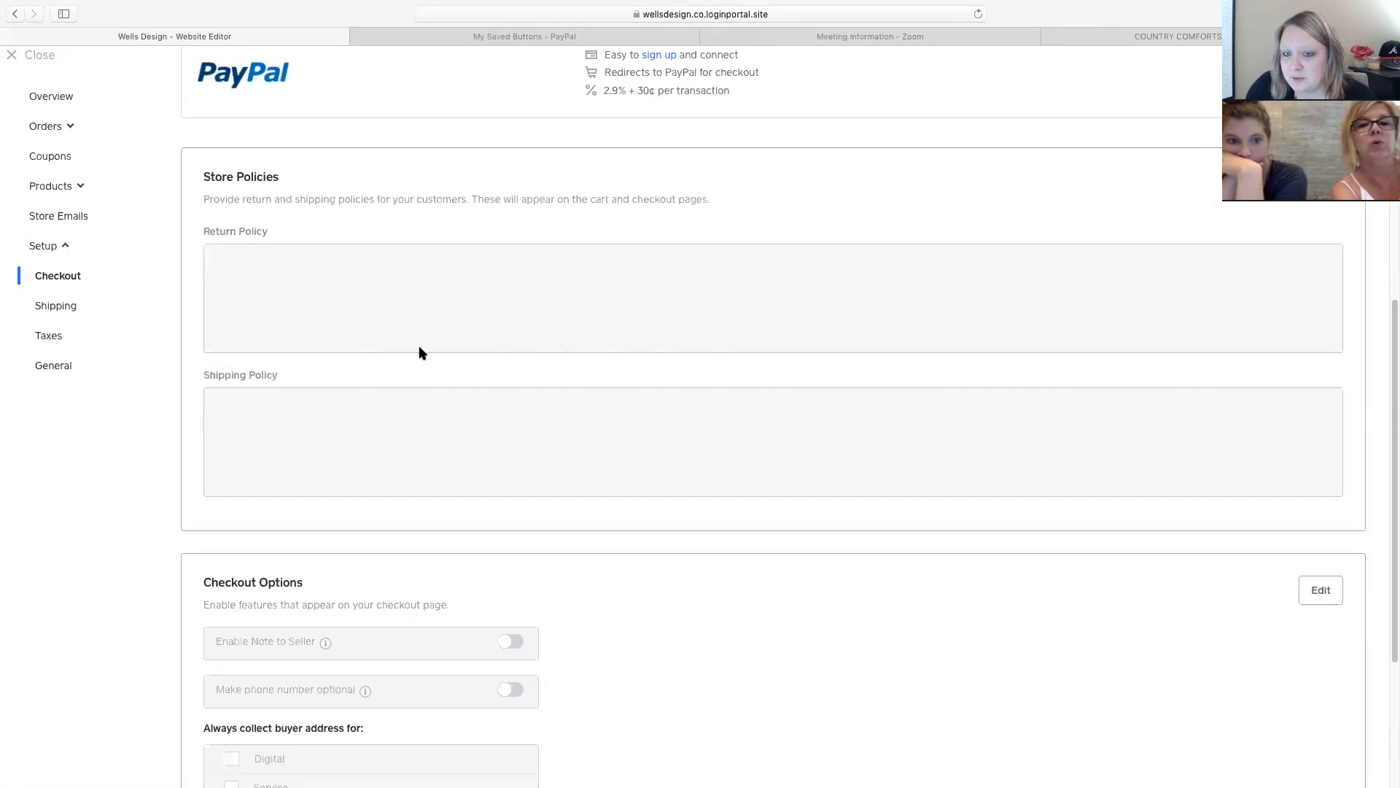
pyautogui.scroll(-1, 420, 348)
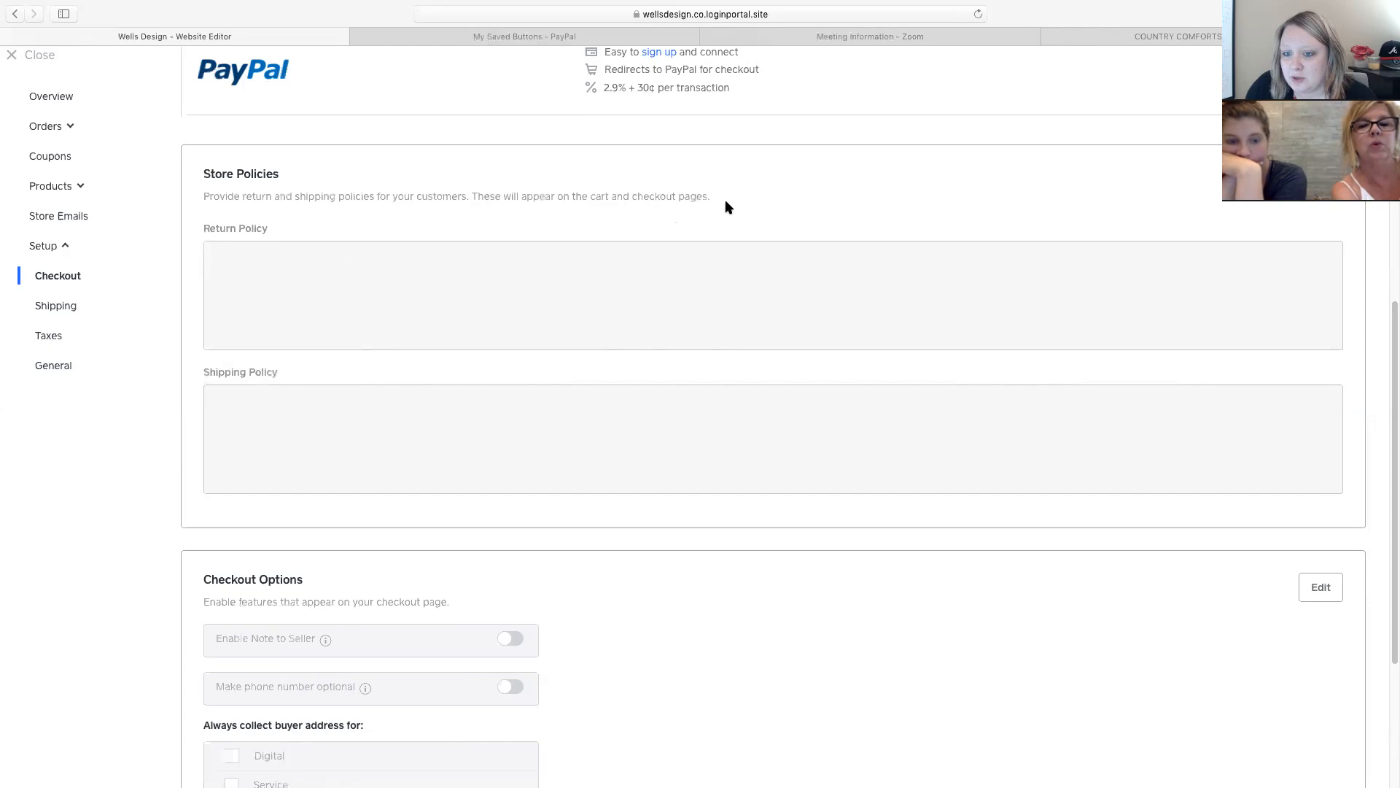
pyautogui.scroll(-6, 700, 382)
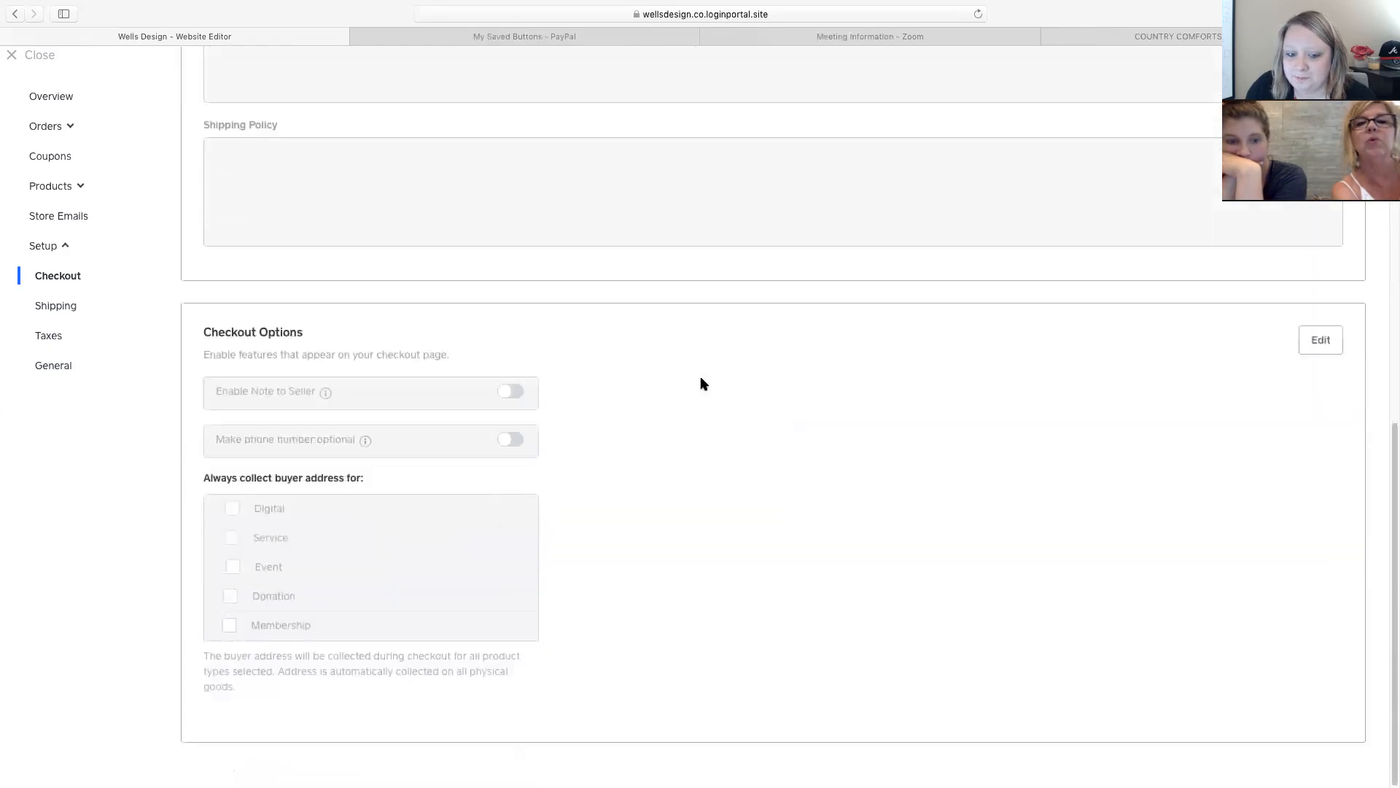
pyautogui.scroll(10, 563, 372)
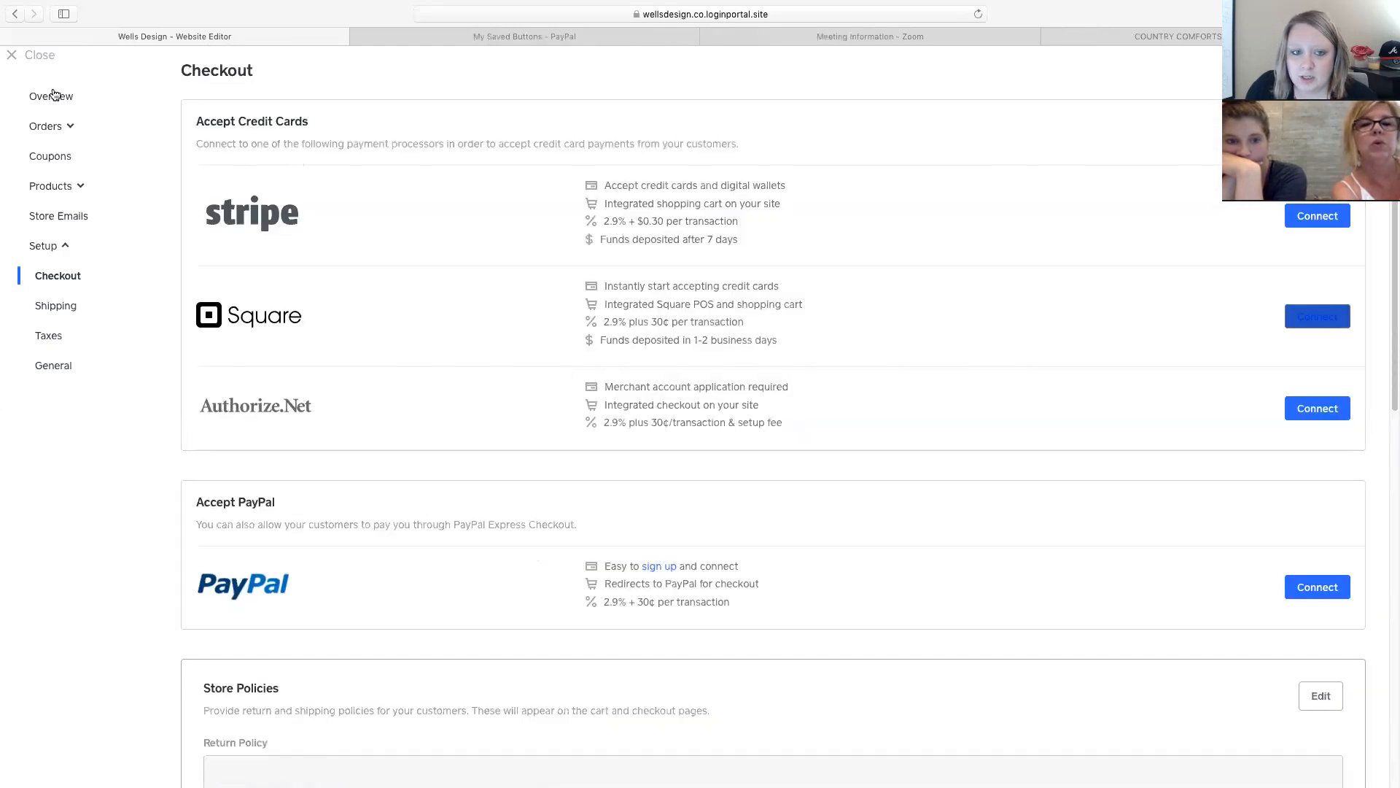
pyautogui.click(48, 95)
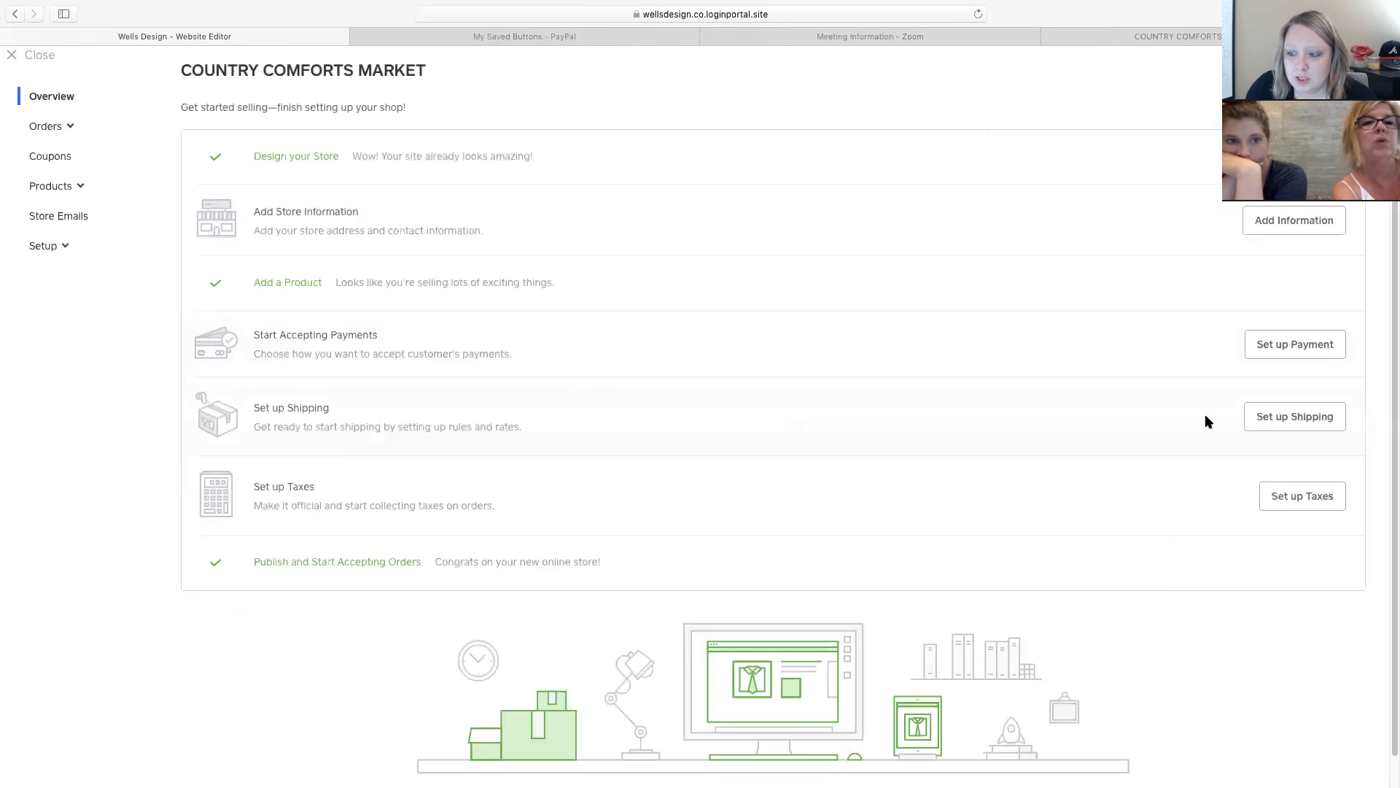
# Open the store's Shipping settings, which have no rules yet, and begin a new shipping rule.
pyautogui.click(1285, 416)
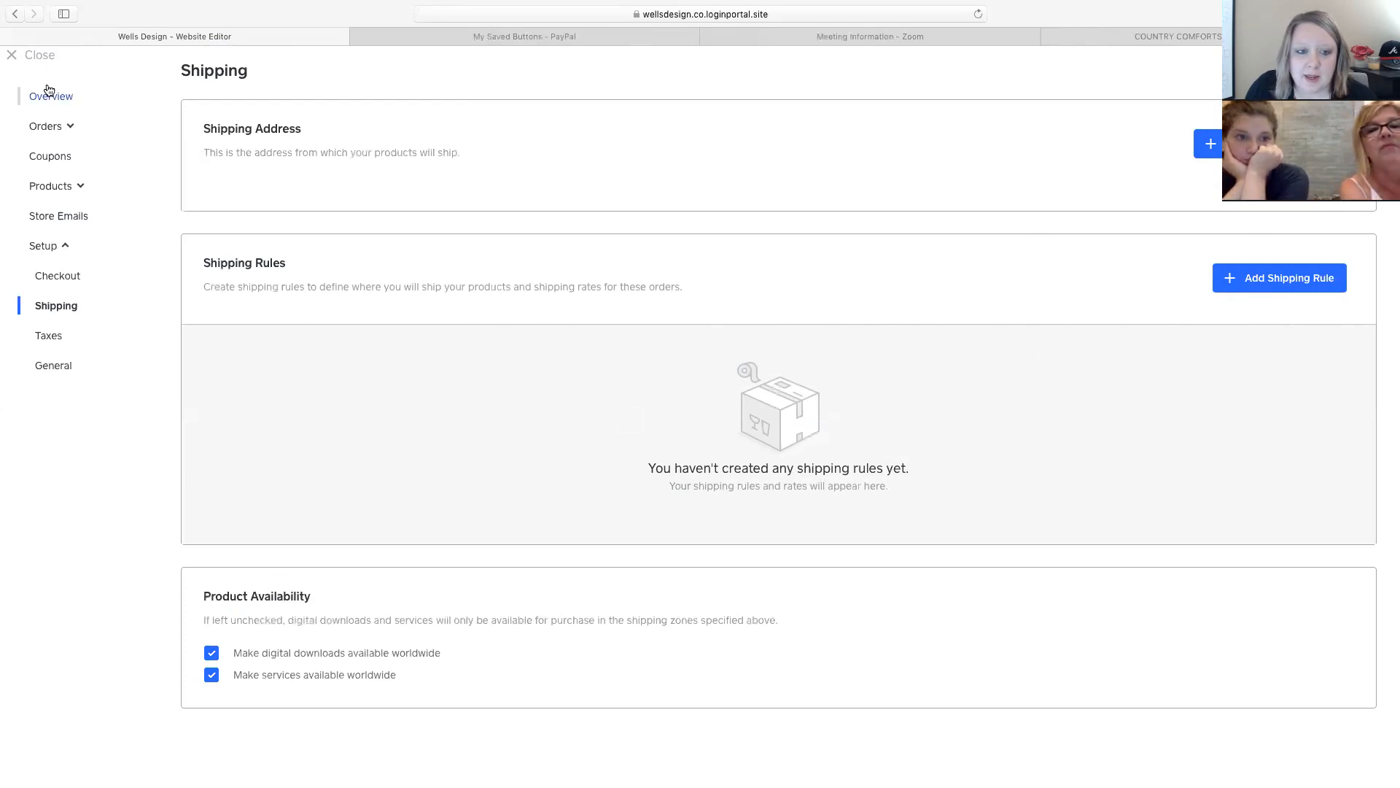
pyautogui.click(49, 91)
pyautogui.scroll(-1, 614, 394)
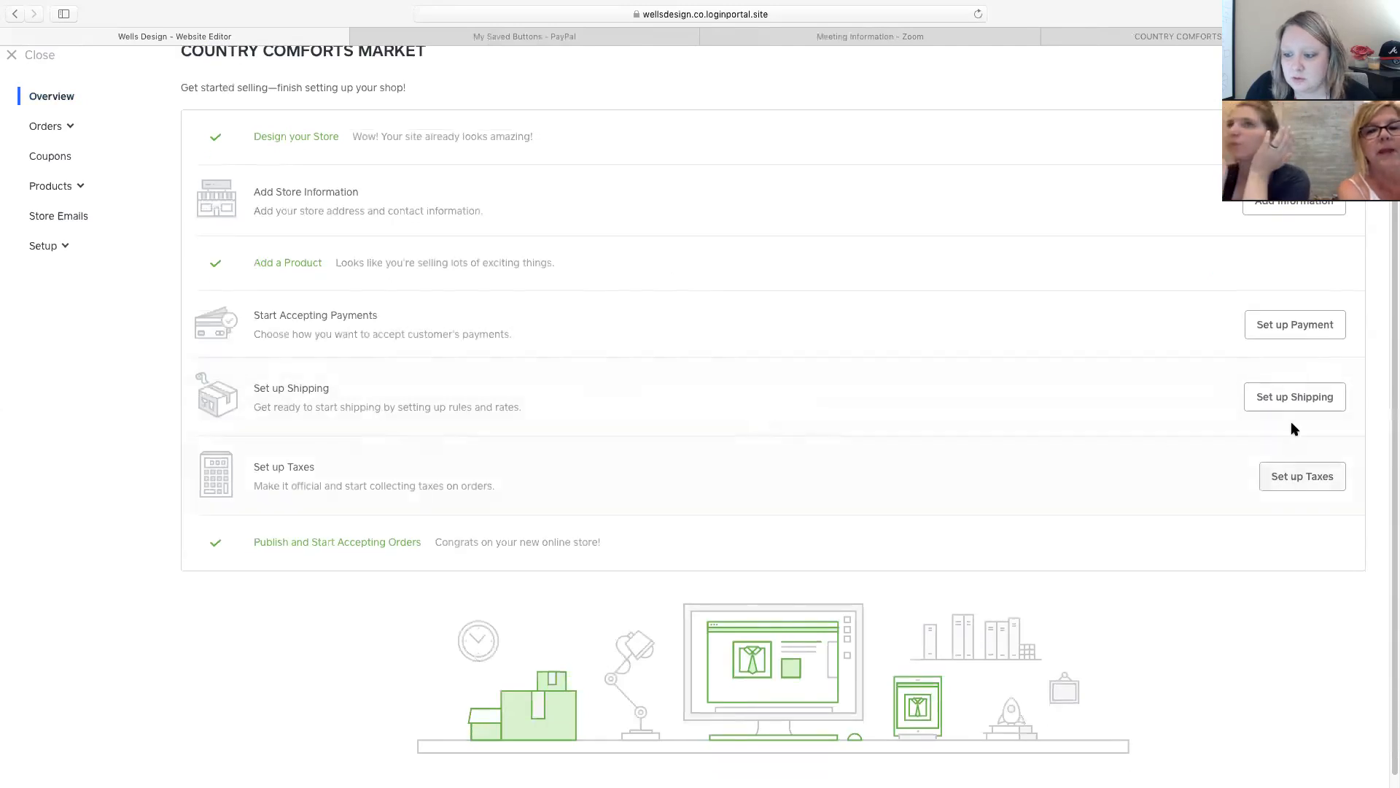
pyautogui.click(1293, 400)
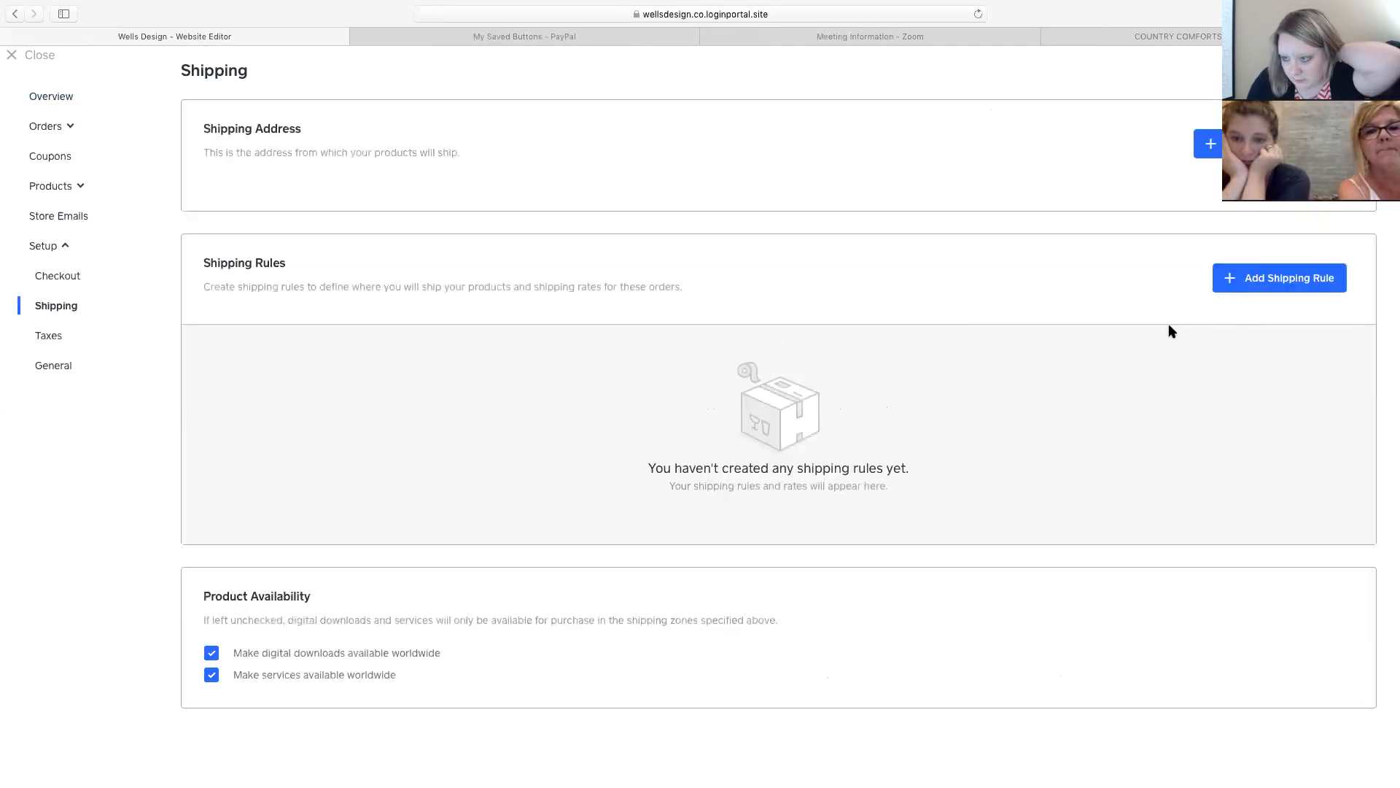
pyautogui.click(1272, 277)
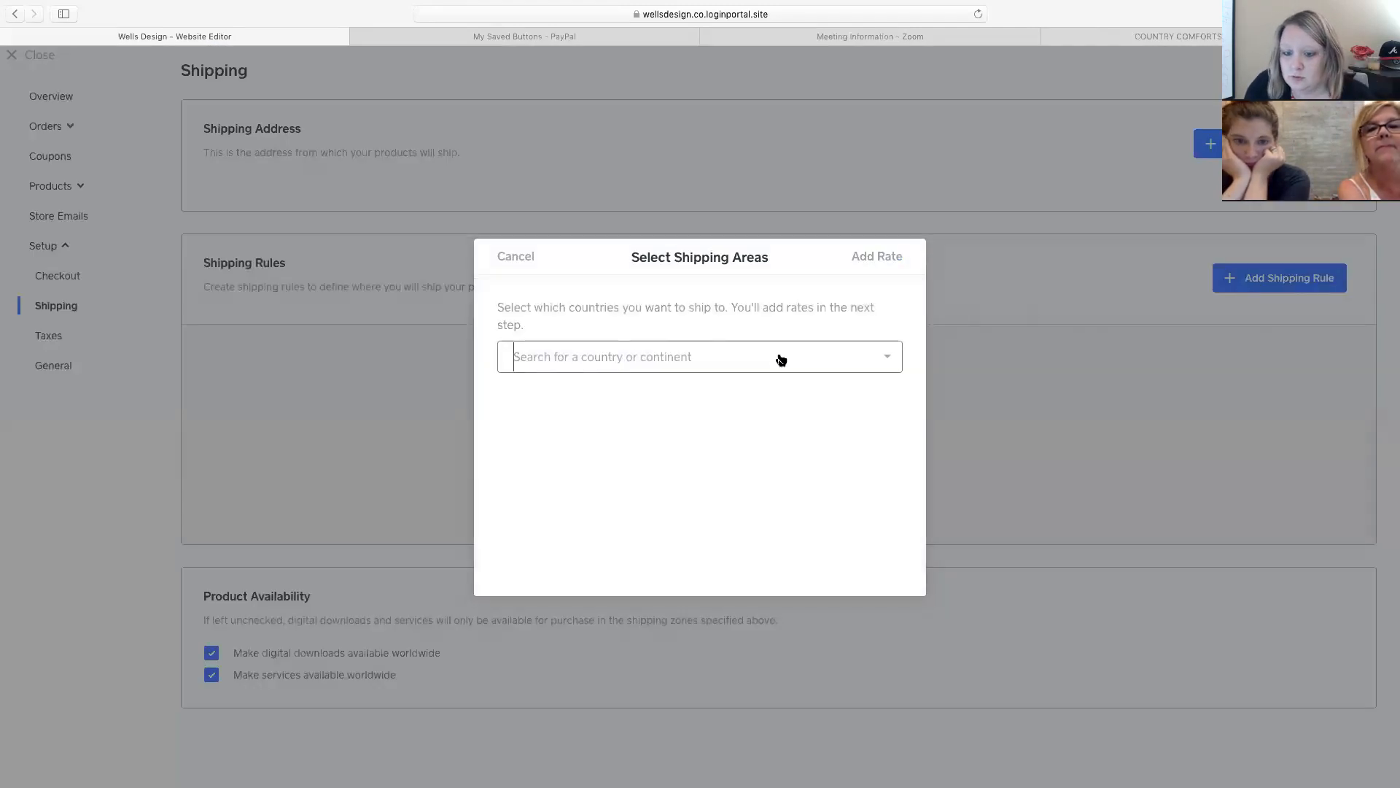
# Add United States as a shipping area, view the rate types, then cancel the rule unsaved.
pyautogui.click(760, 364)
pyautogui.click(602, 471)
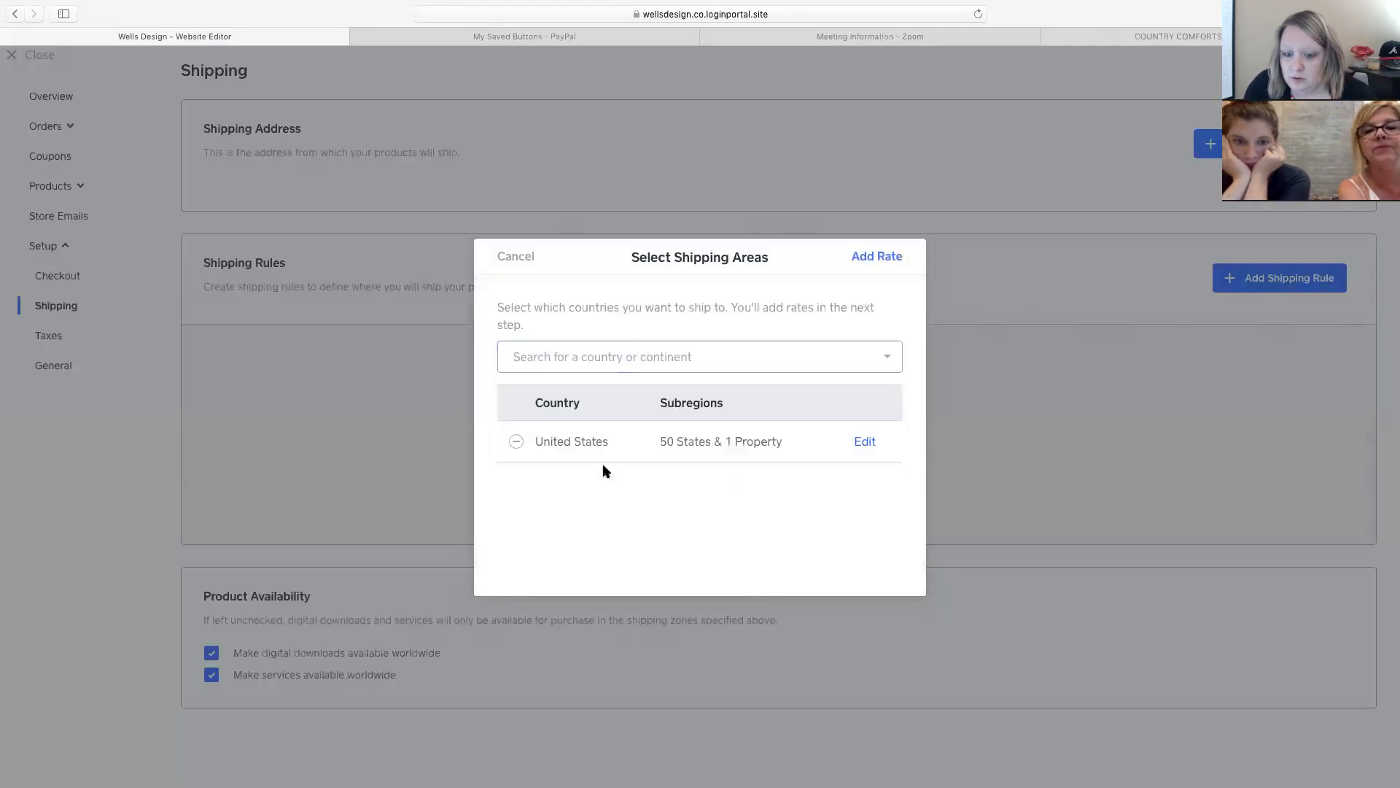
pyautogui.click(878, 256)
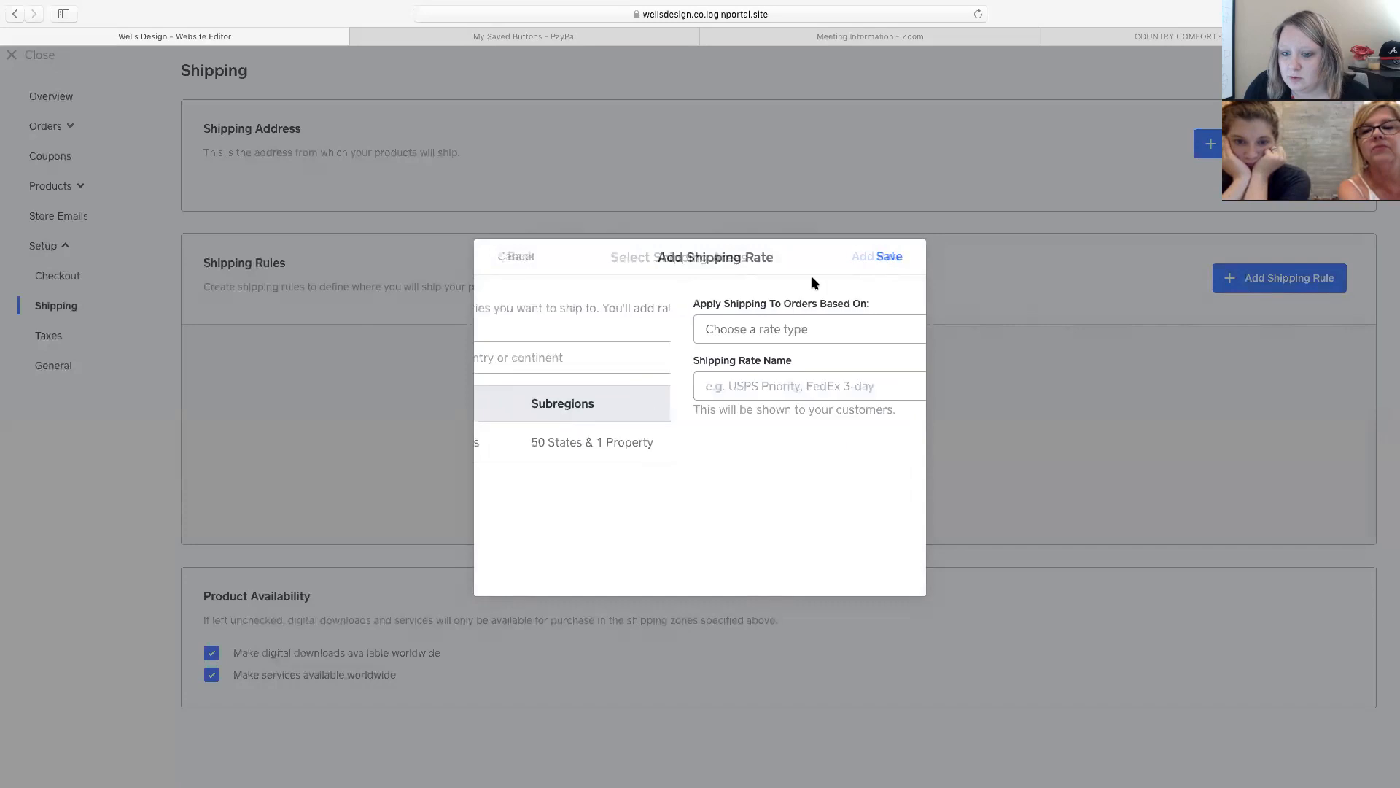
pyautogui.click(618, 330)
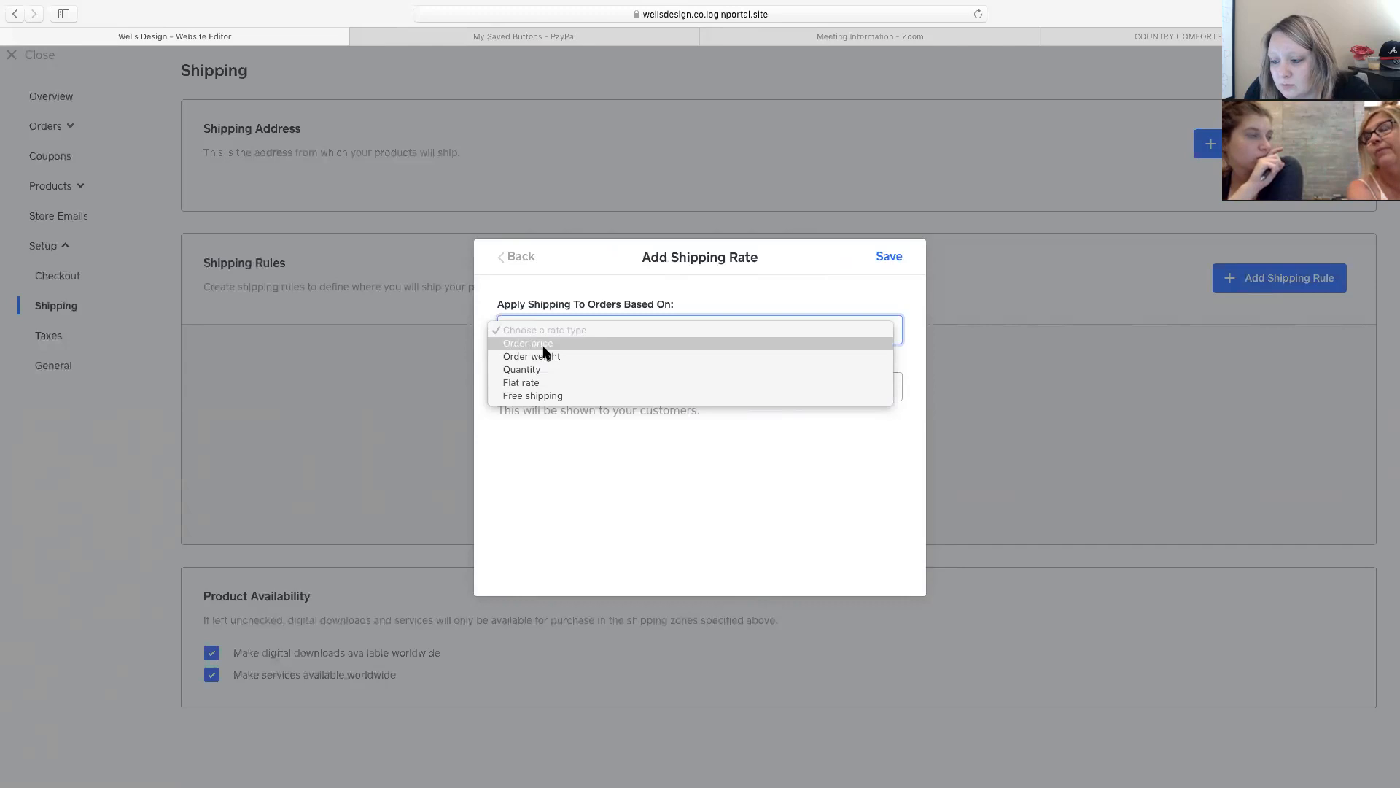
pyautogui.click(529, 256)
pyautogui.click(520, 256)
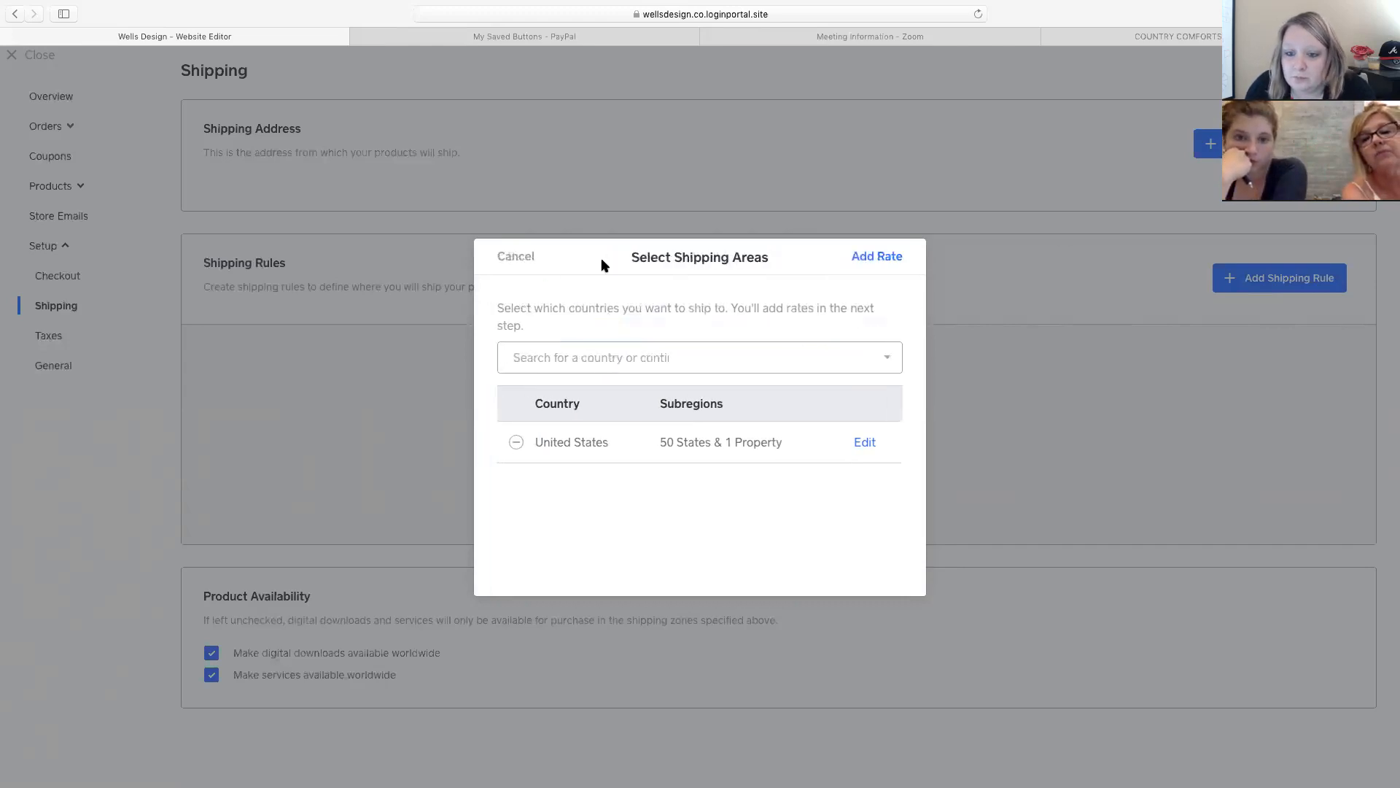
pyautogui.click(527, 258)
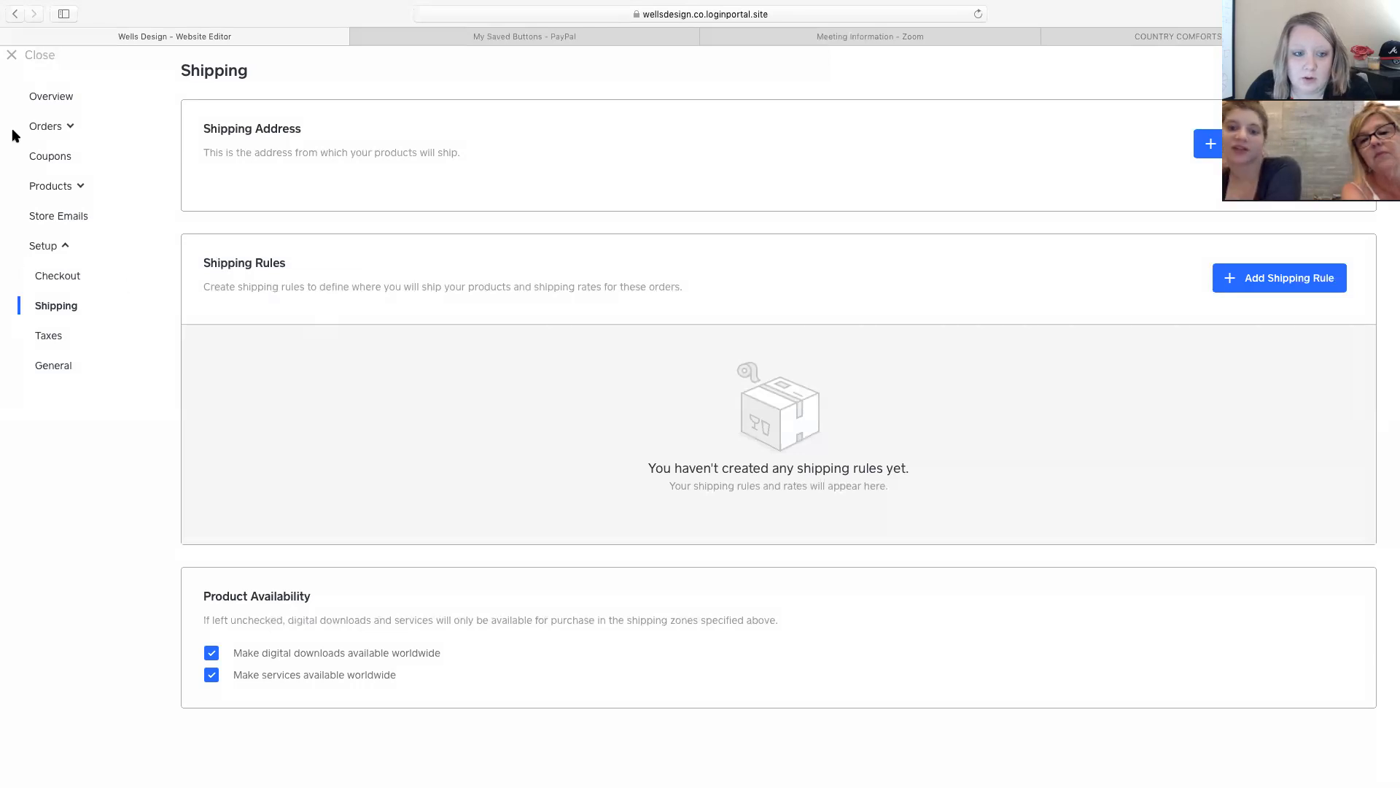
pyautogui.click(55, 97)
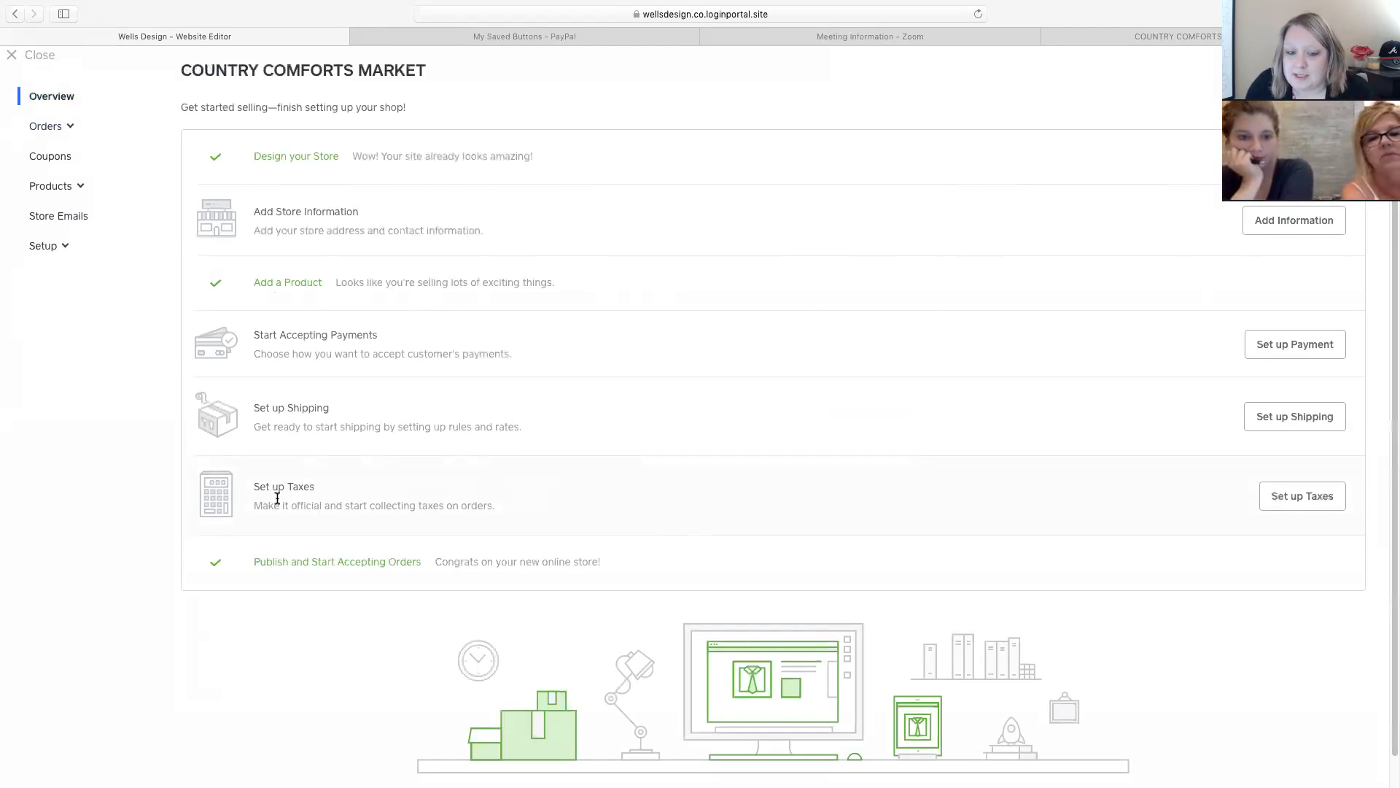
# View the Taxes page showing United States at 0%, then close the store dashboard.
pyautogui.moveTo(259, 487); pyautogui.dragTo(999, 487)
pyautogui.click(1292, 496)
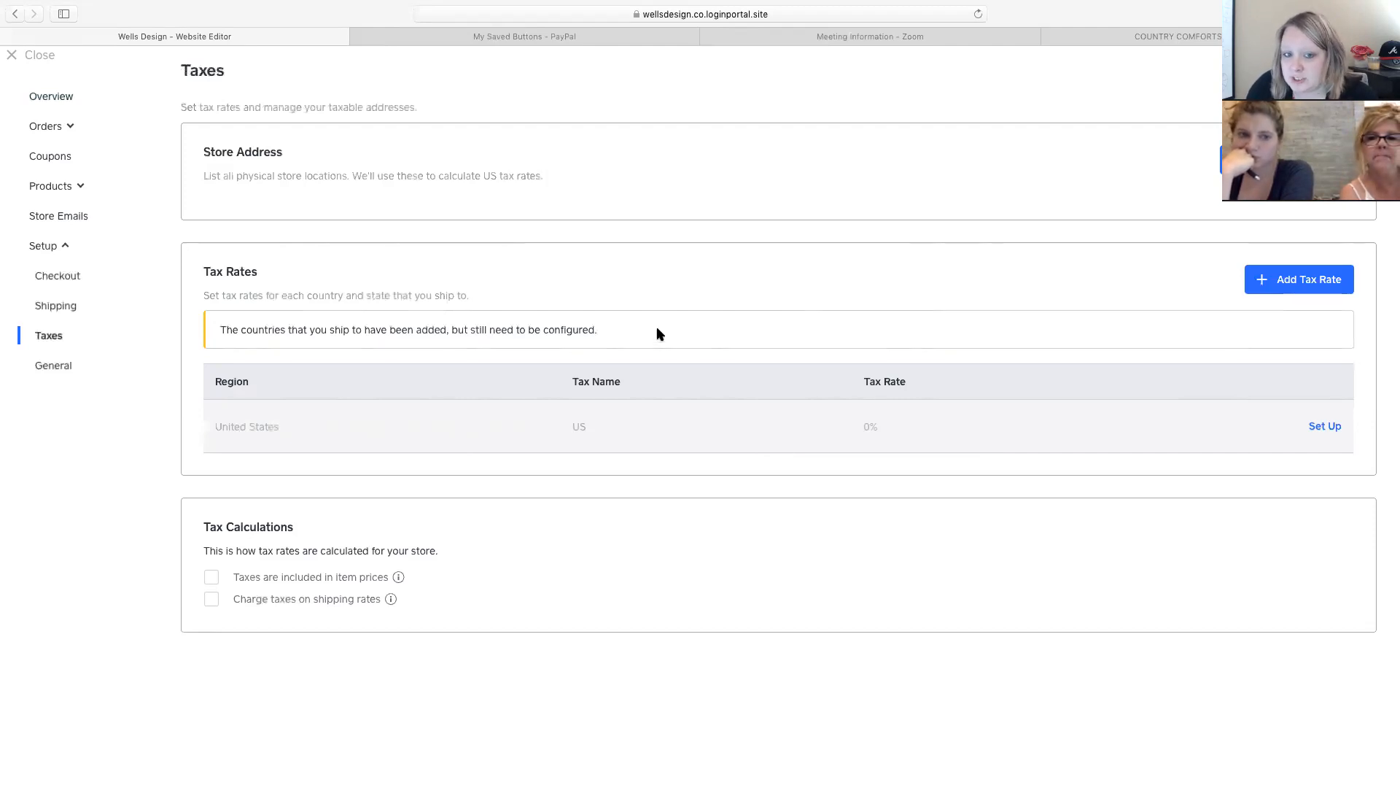
pyautogui.click(36, 53)
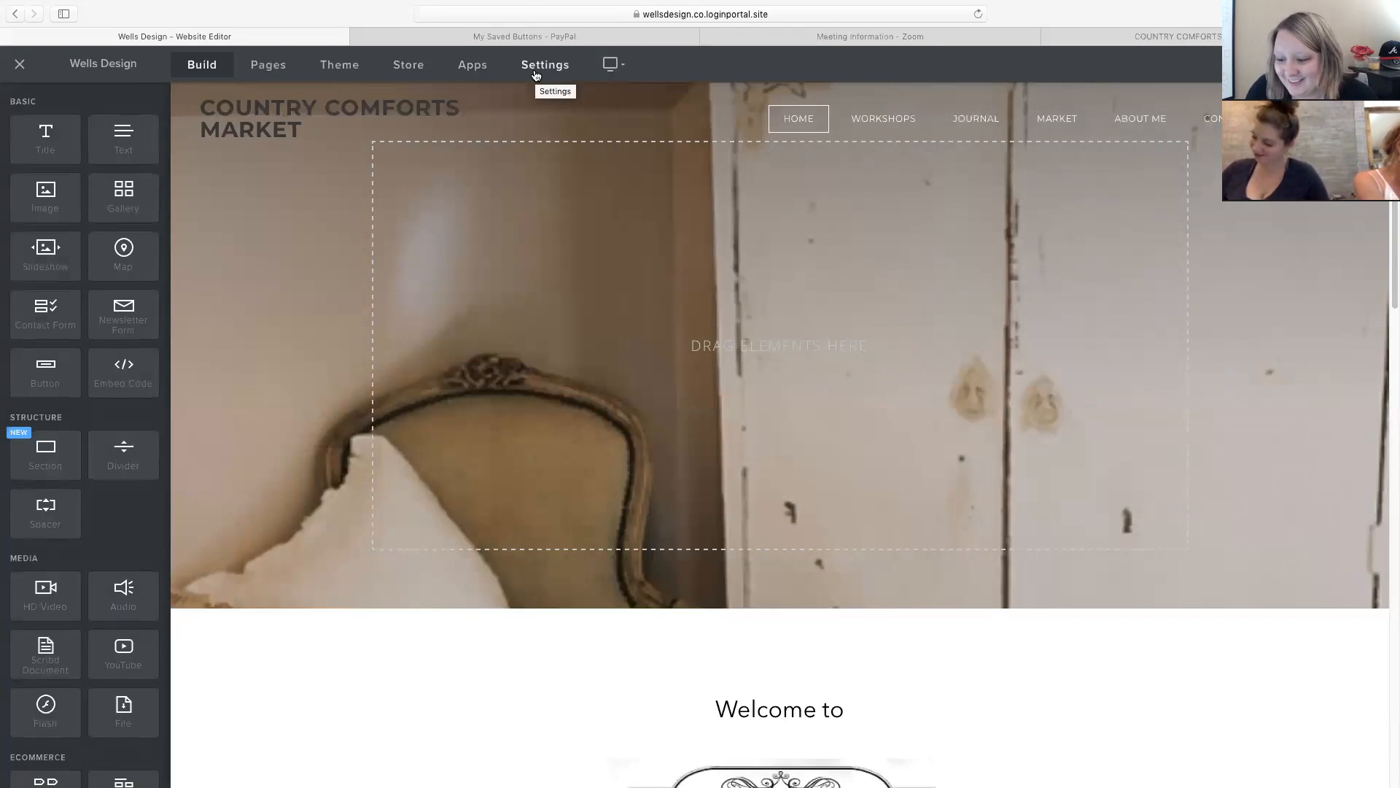
# Review the site's General settings: COUNTRY COMFORTS MARKET title, Business category and SSL enabled.
pyautogui.click(536, 75)
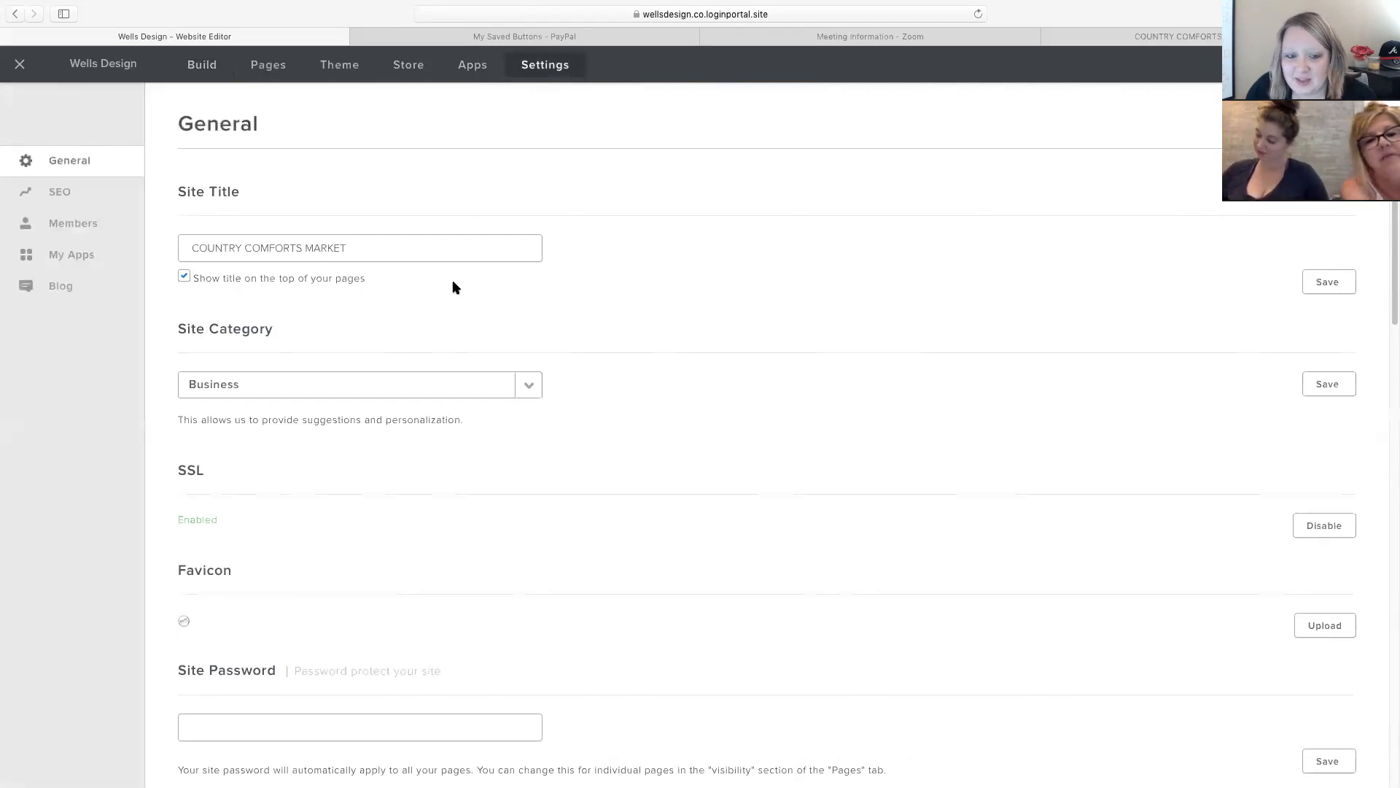
pyautogui.scroll(-1, 450, 292)
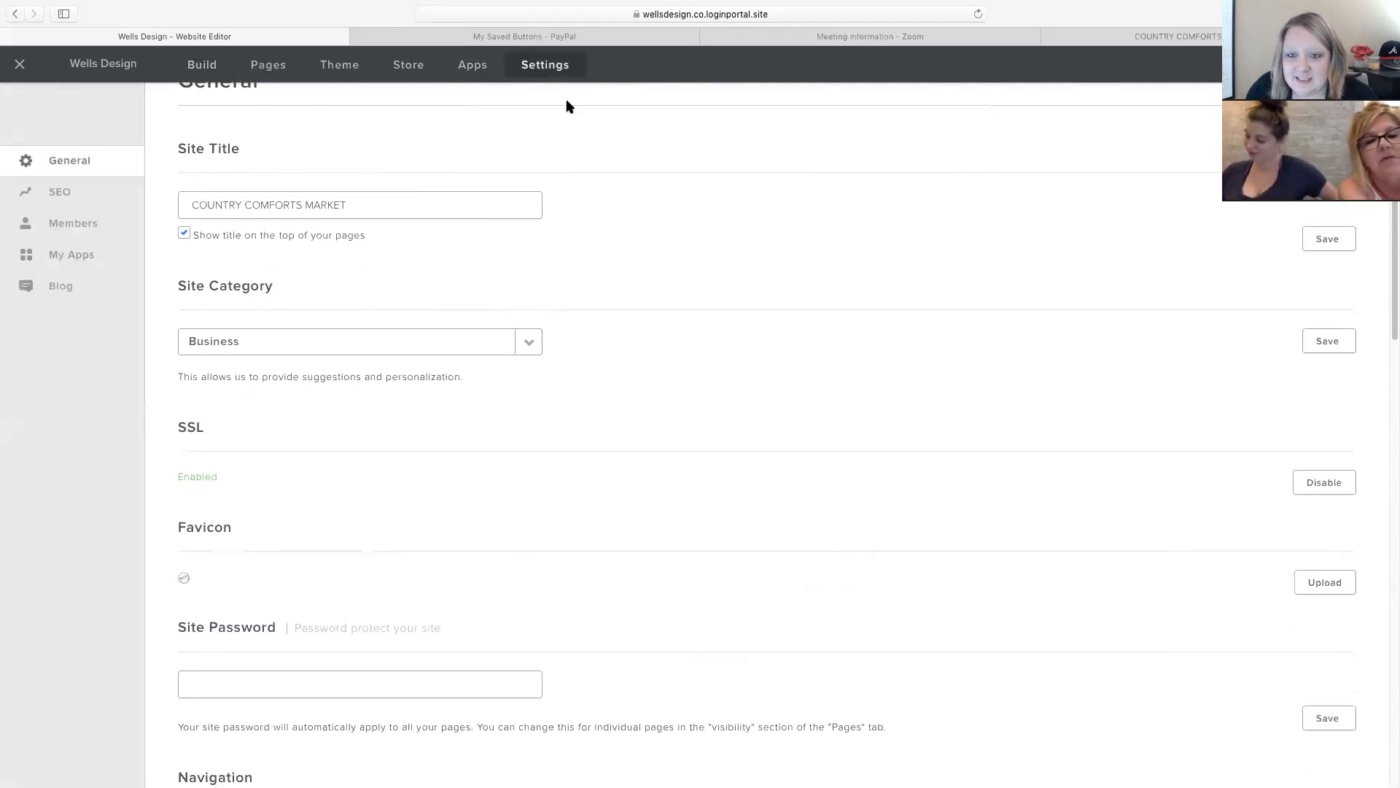
pyautogui.scroll(-10, 503, 224)
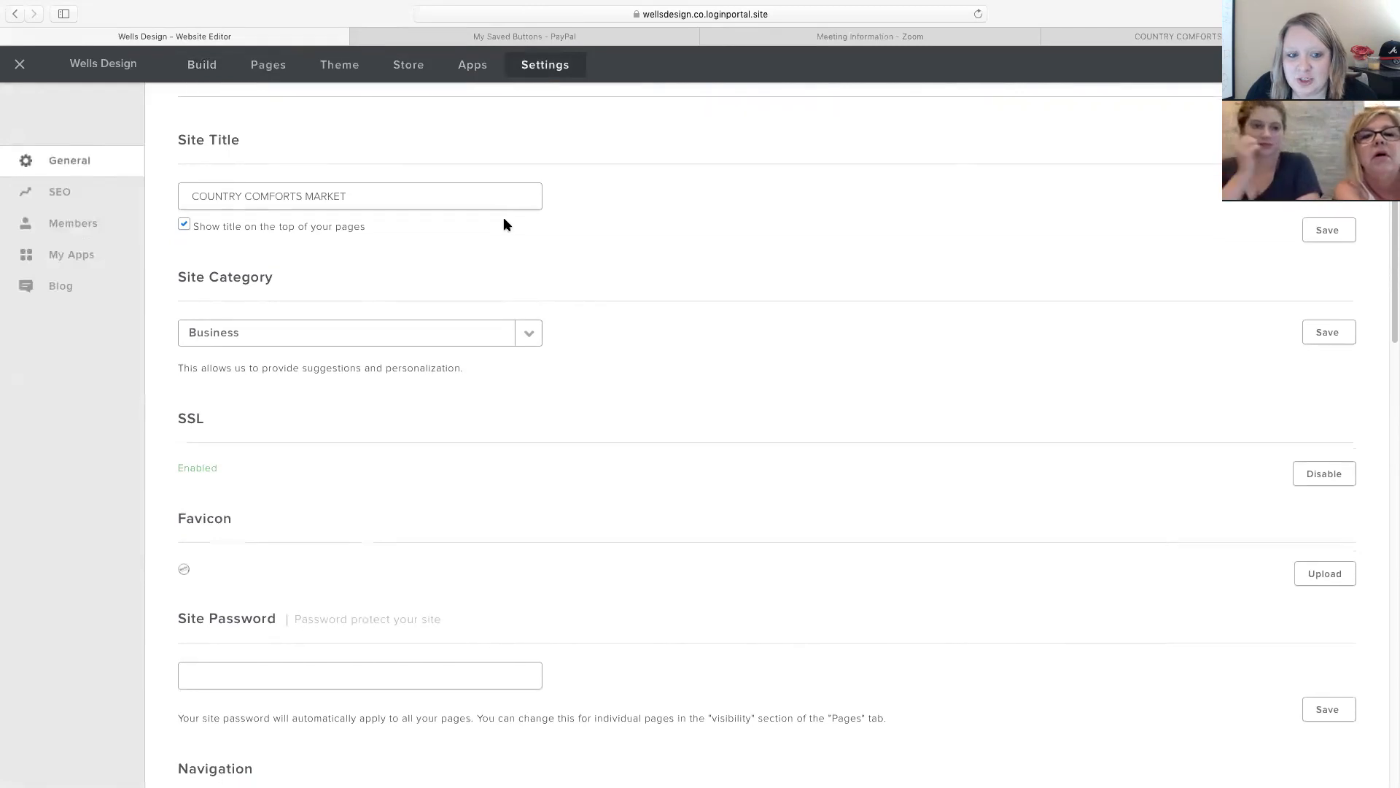
pyautogui.scroll(-15, 504, 224)
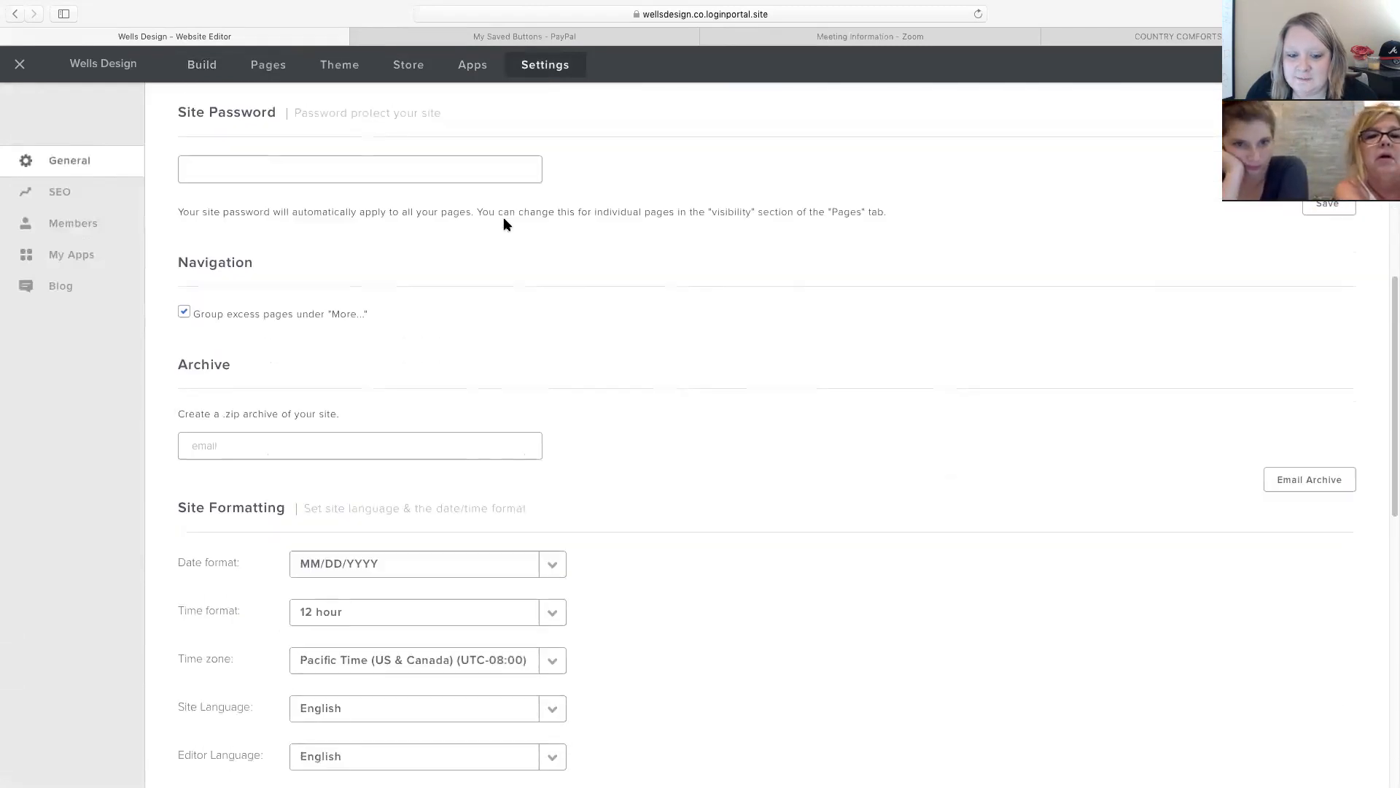
pyautogui.scroll(-5, 503, 223)
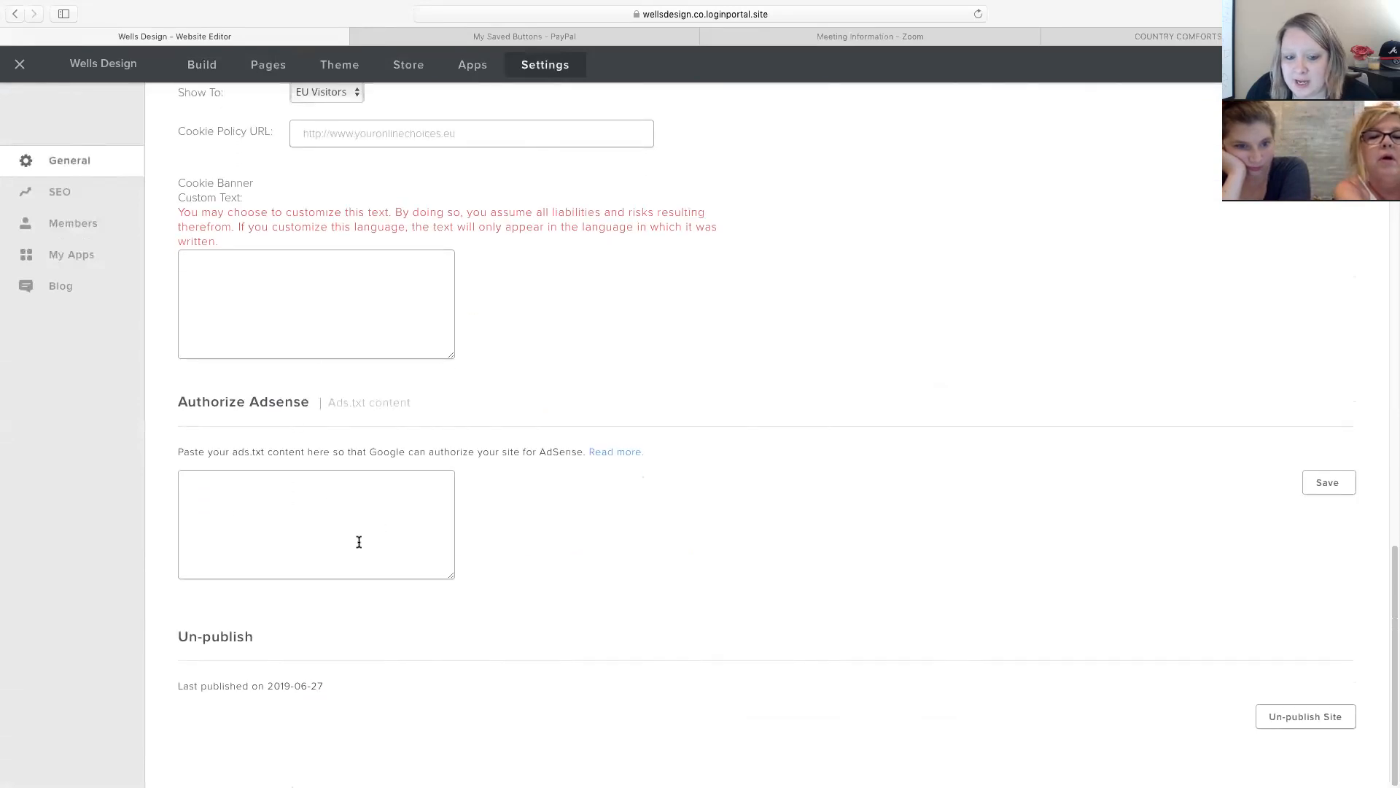
pyautogui.scroll(1, 254, 470)
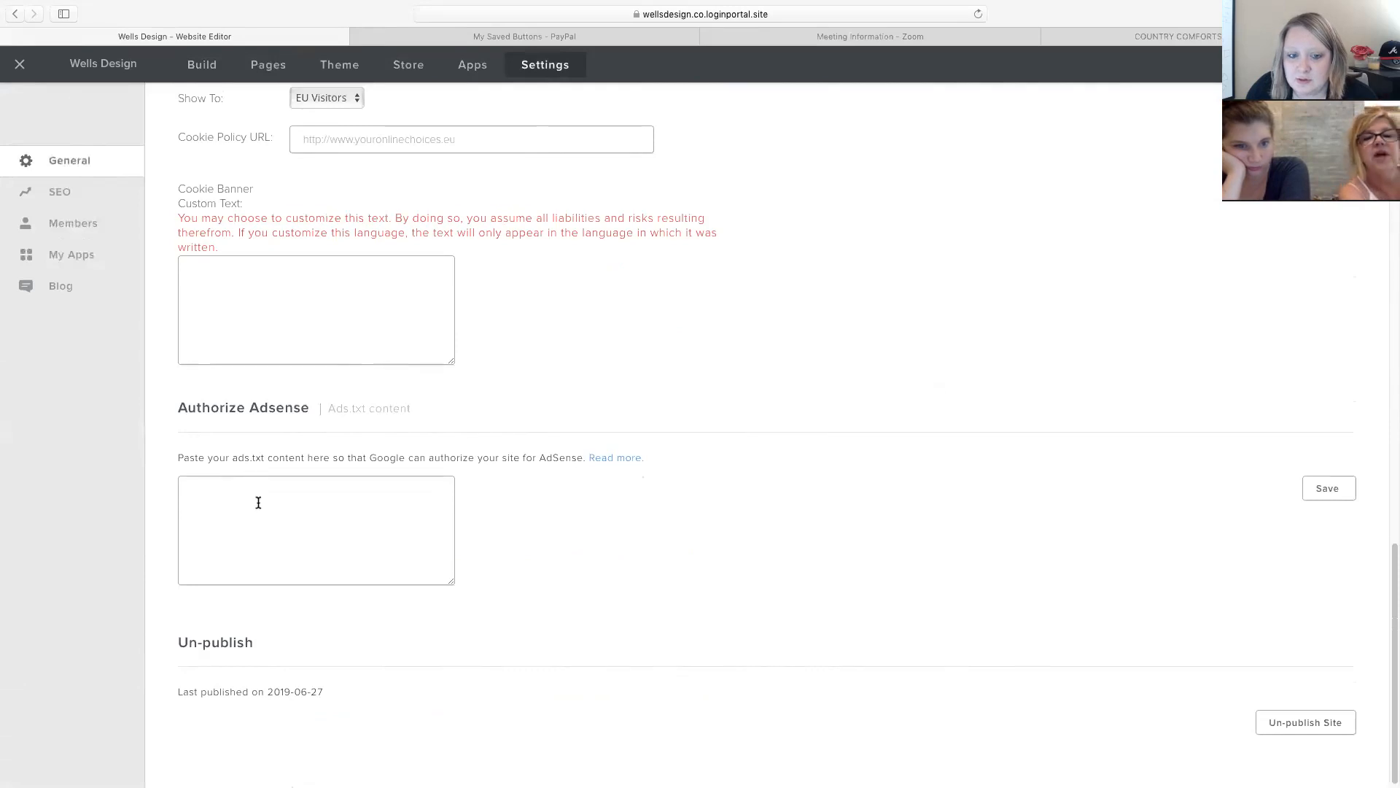
pyautogui.scroll(10, 307, 525)
pyautogui.scroll(-10, 304, 510)
pyautogui.scroll(15, 284, 481)
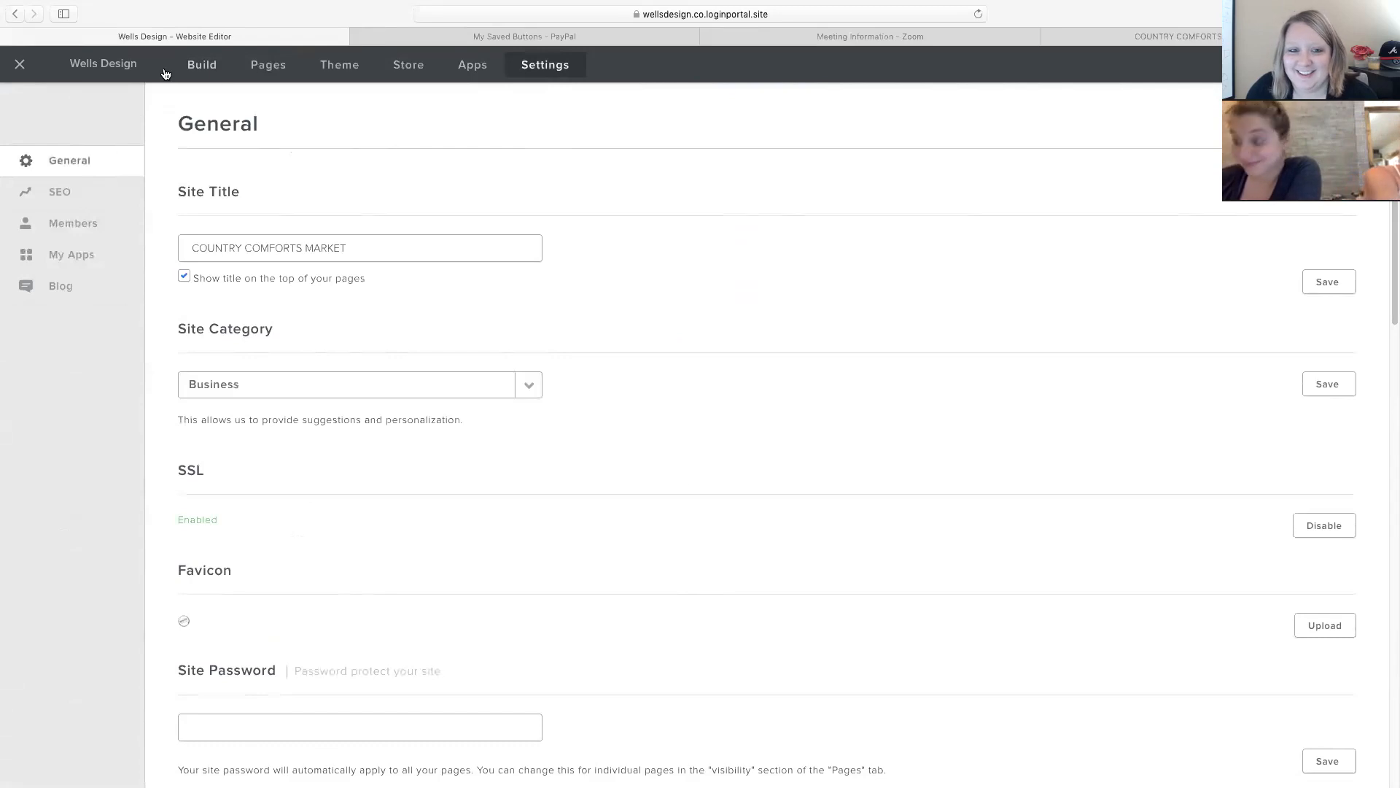
# Check the site's installed apps under My Apps, then open the App Center.
pyautogui.click(19, 67)
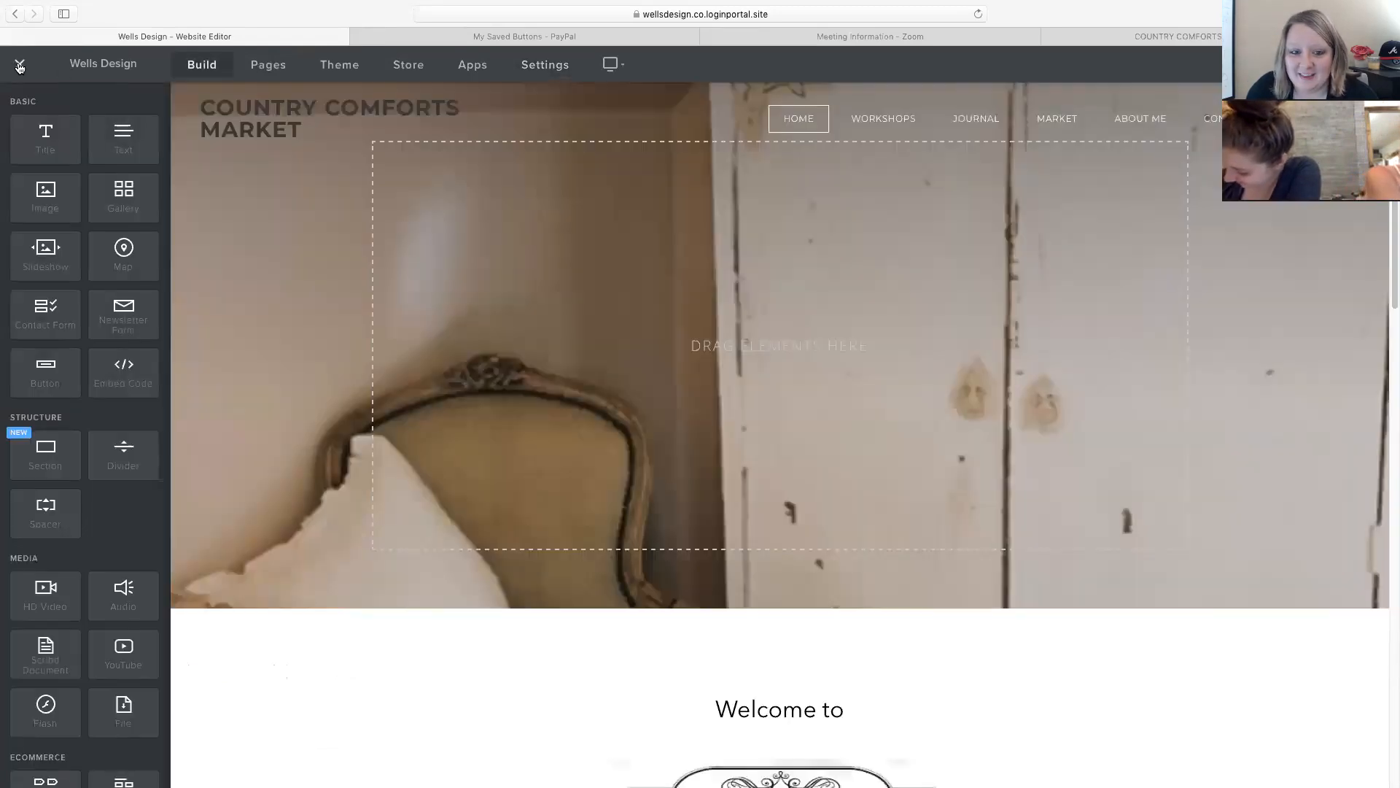
pyautogui.click(514, 71)
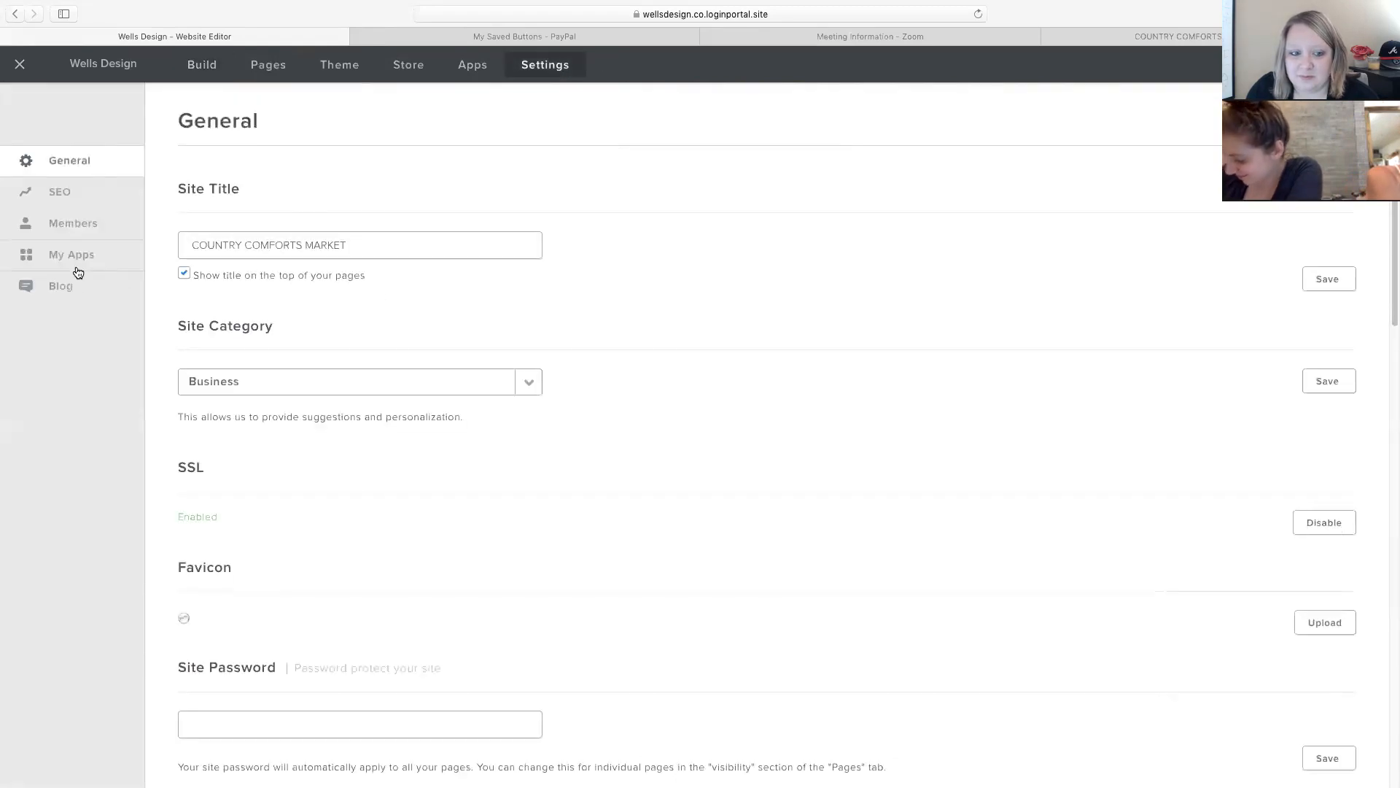
pyautogui.click(87, 261)
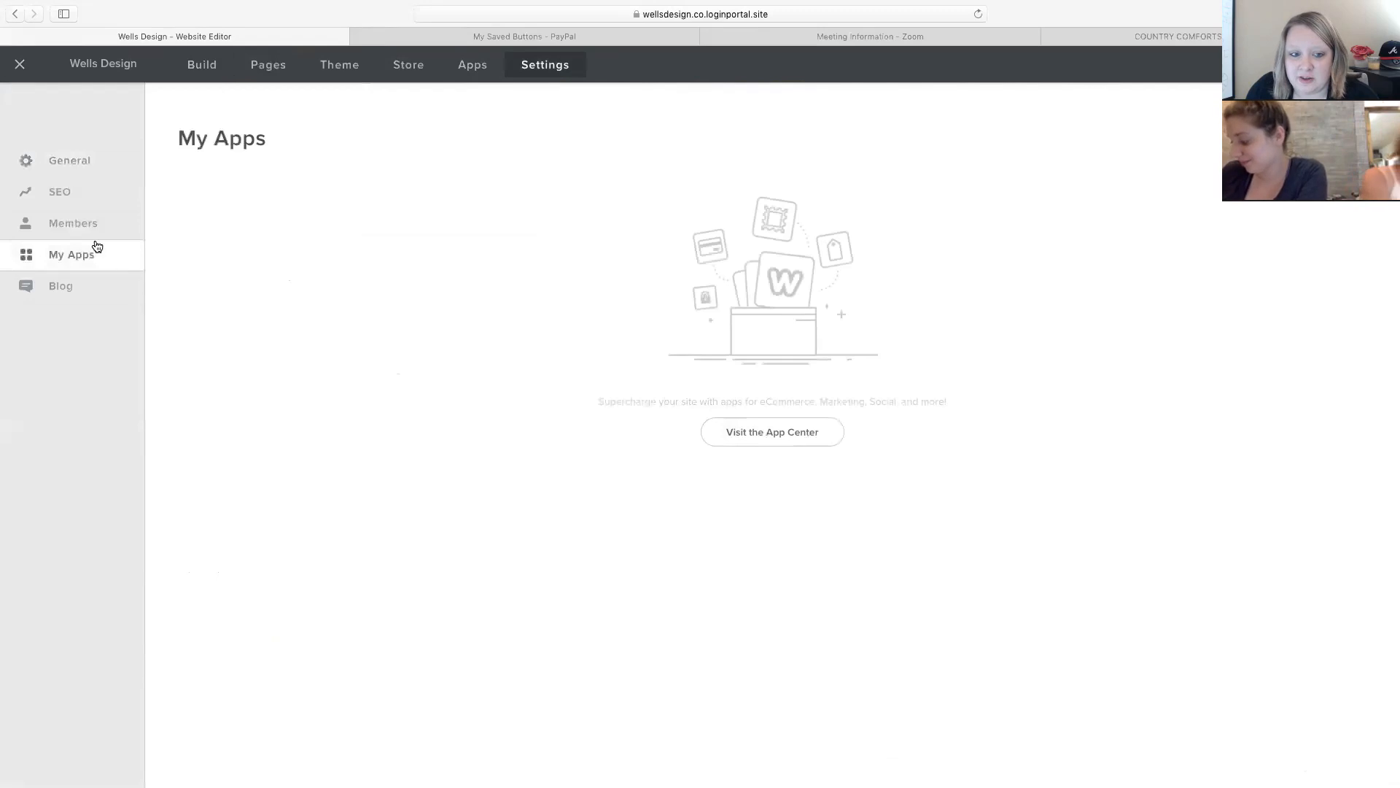
pyautogui.click(473, 67)
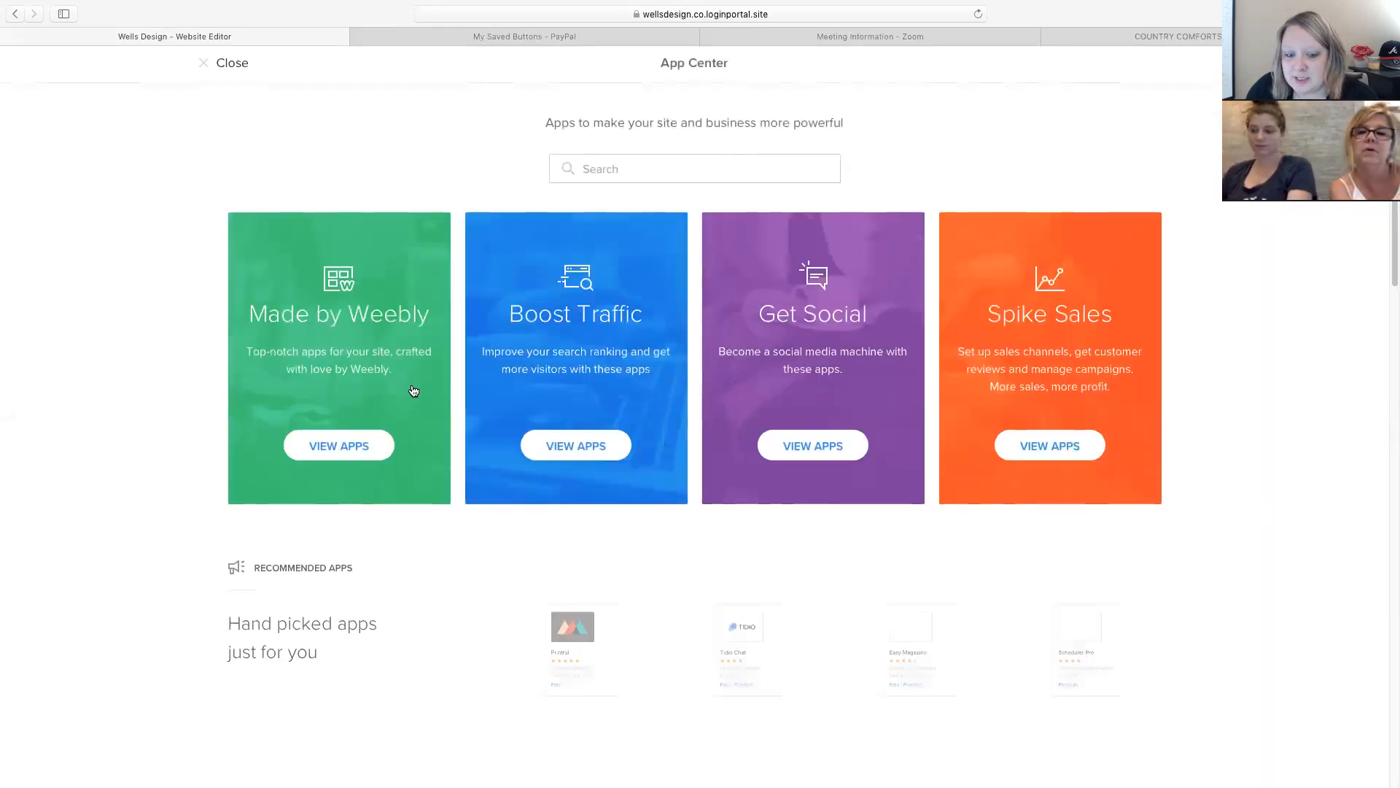
pyautogui.scroll(-2, 414, 391)
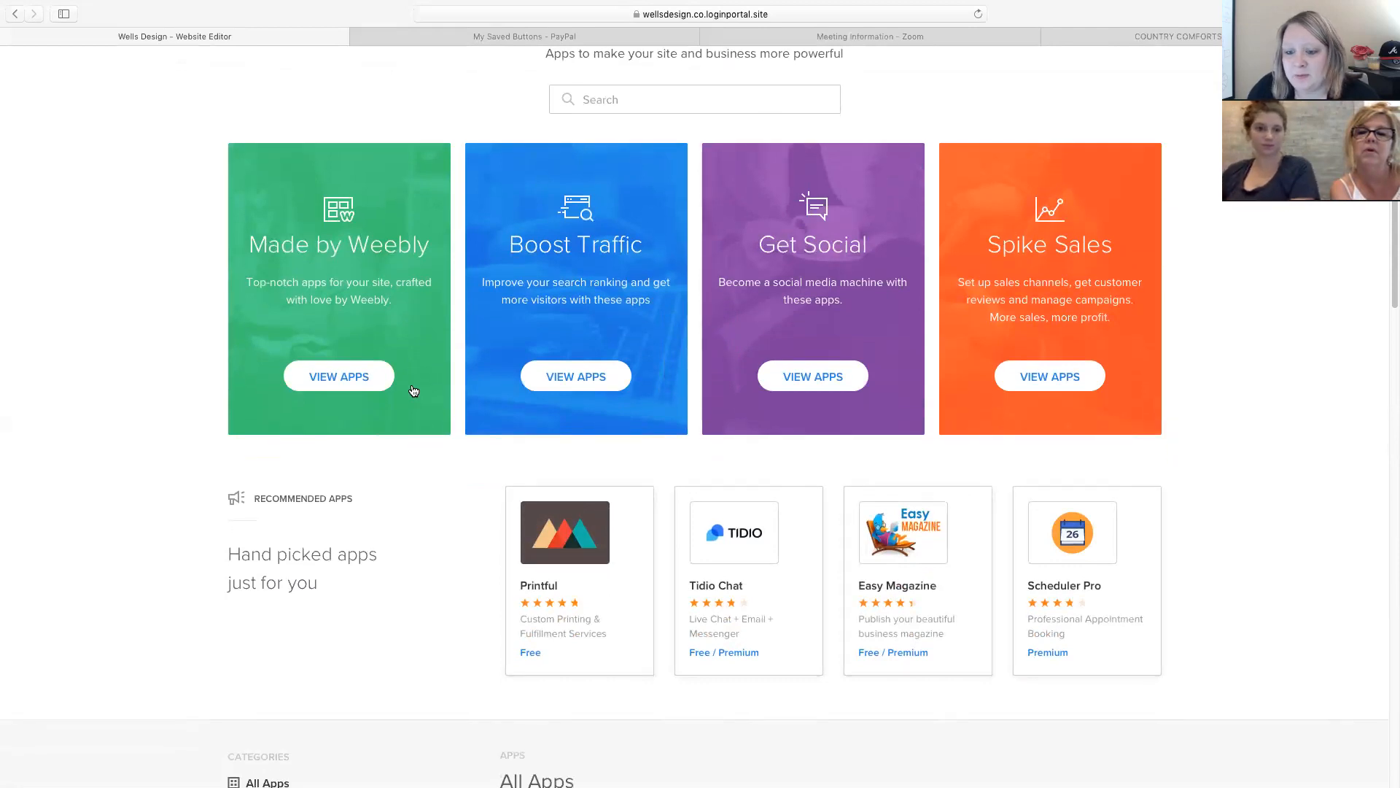
pyautogui.scroll(-5, 413, 391)
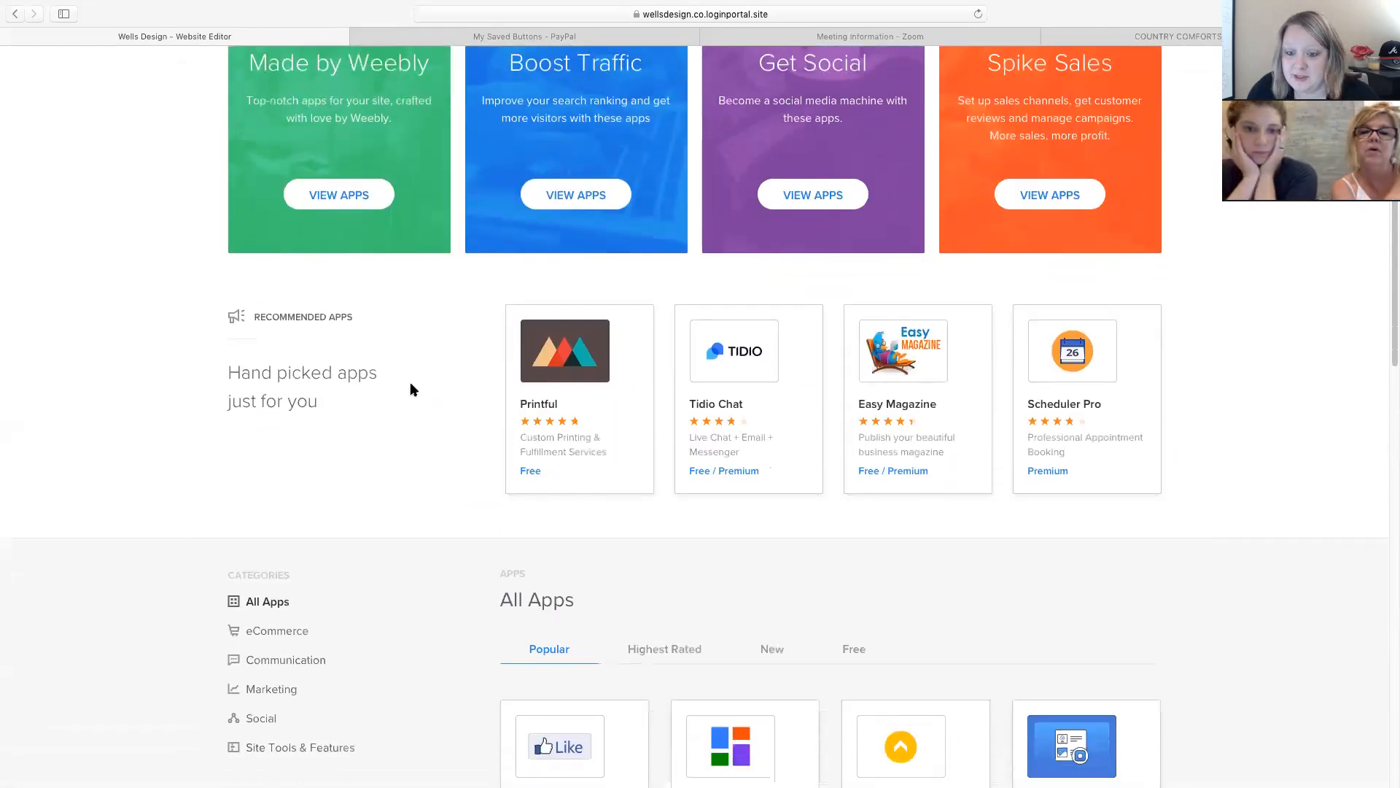
pyautogui.scroll(-10, 410, 385)
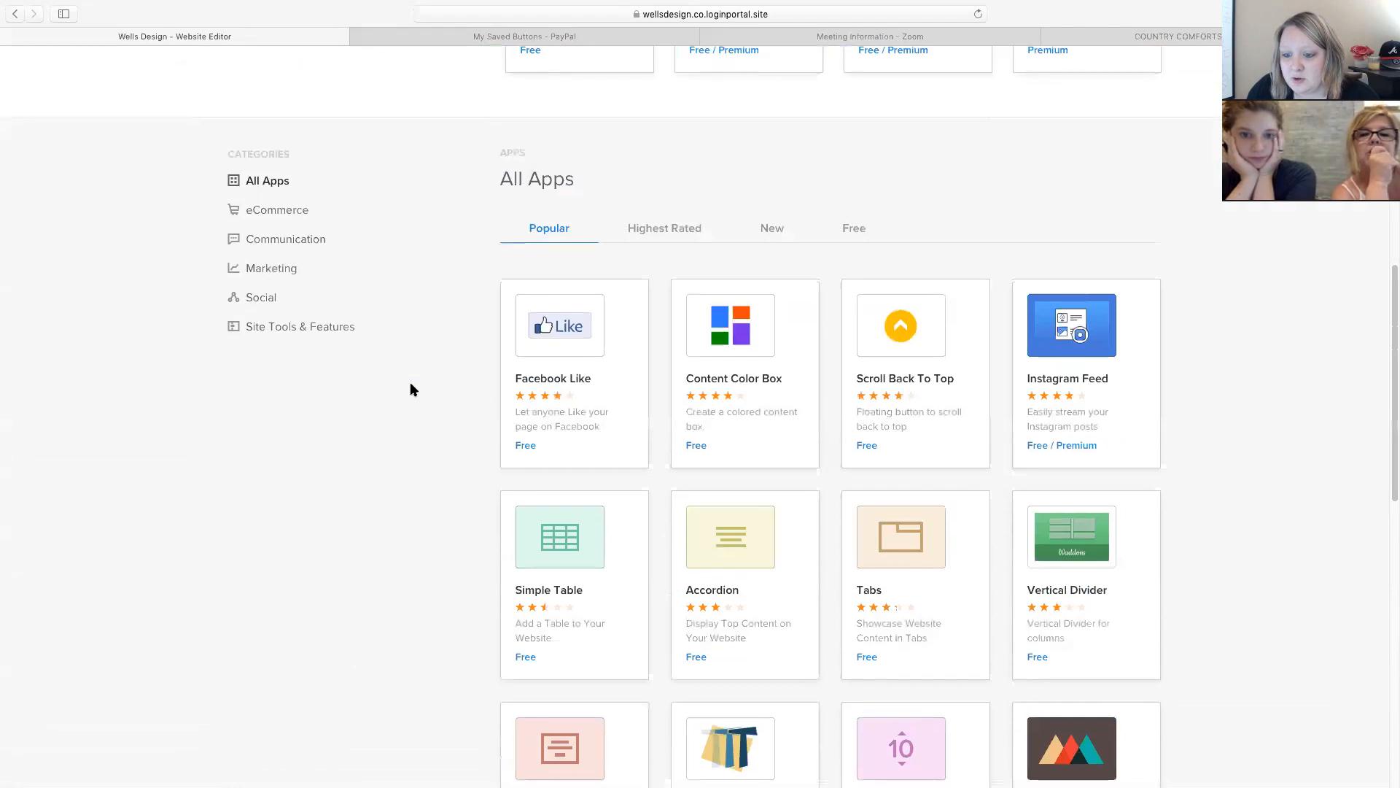
pyautogui.scroll(-7, 411, 385)
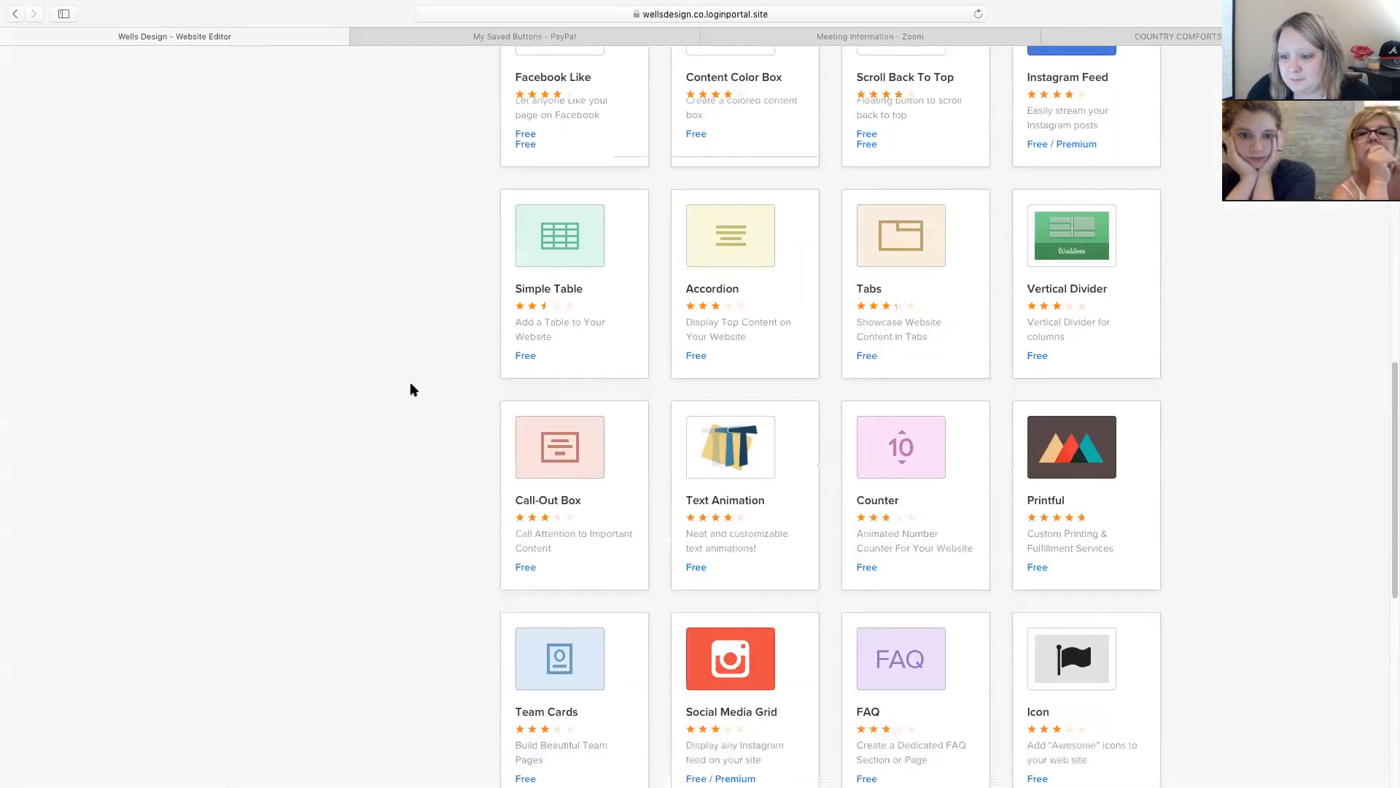
pyautogui.scroll(-2, 410, 385)
pyautogui.scroll(-7, 409, 382)
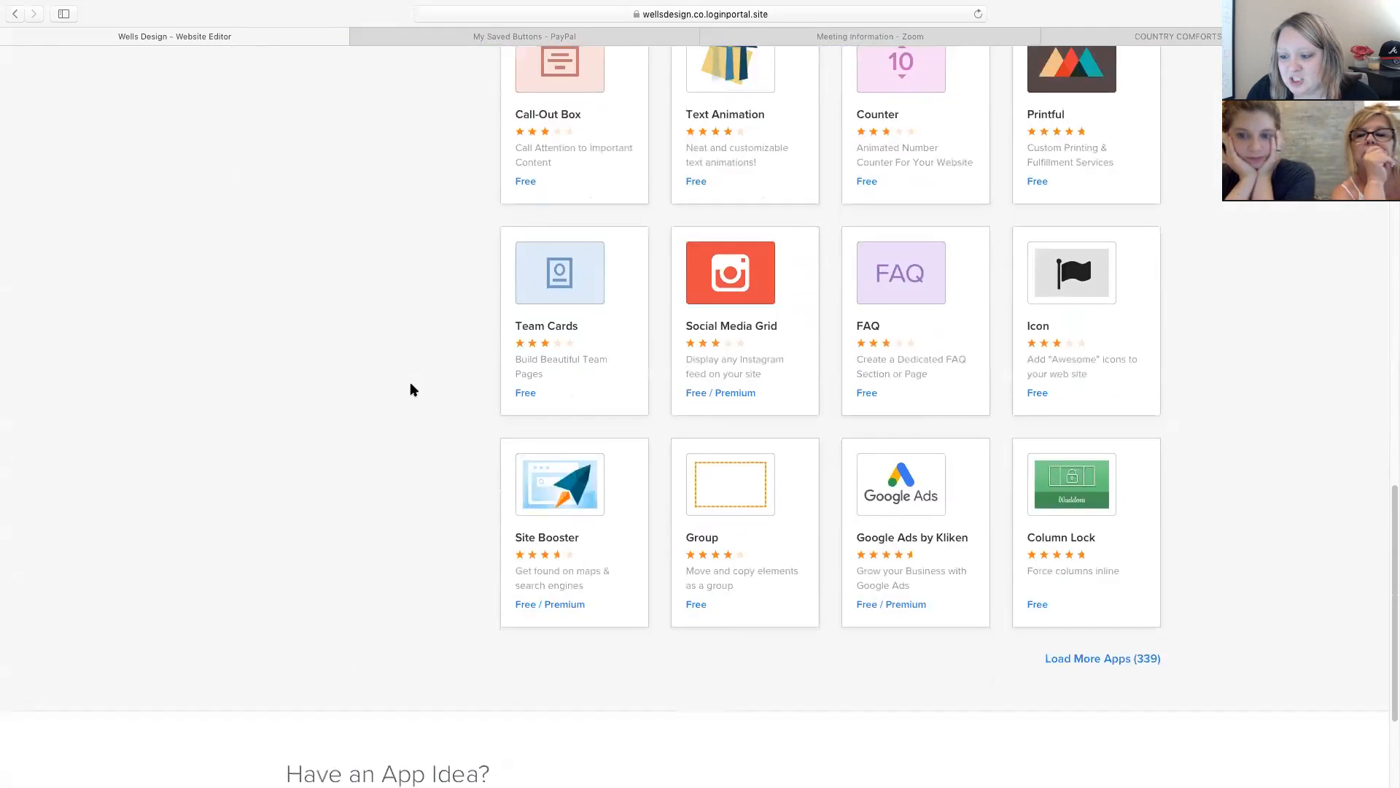
pyautogui.scroll(1, 409, 382)
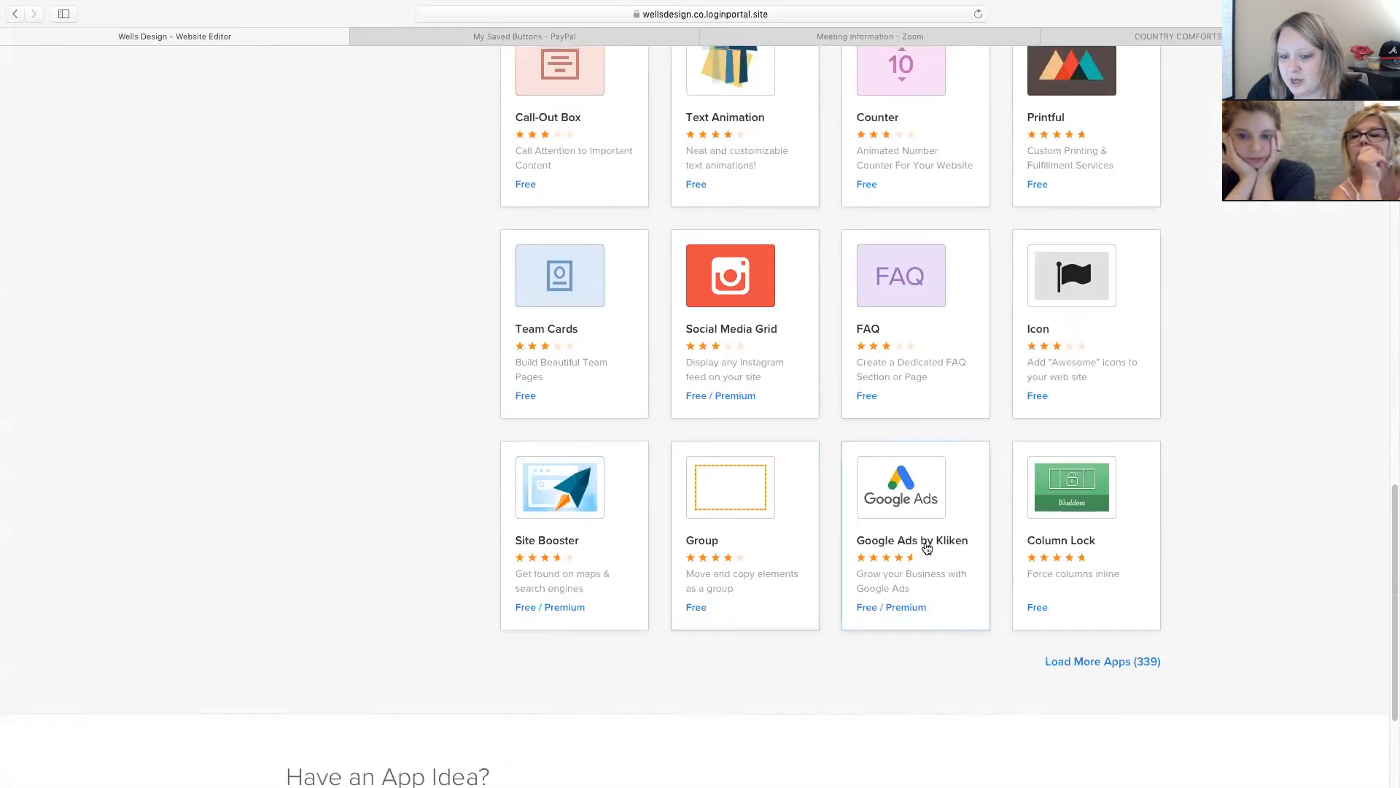
pyautogui.scroll(1, 913, 561)
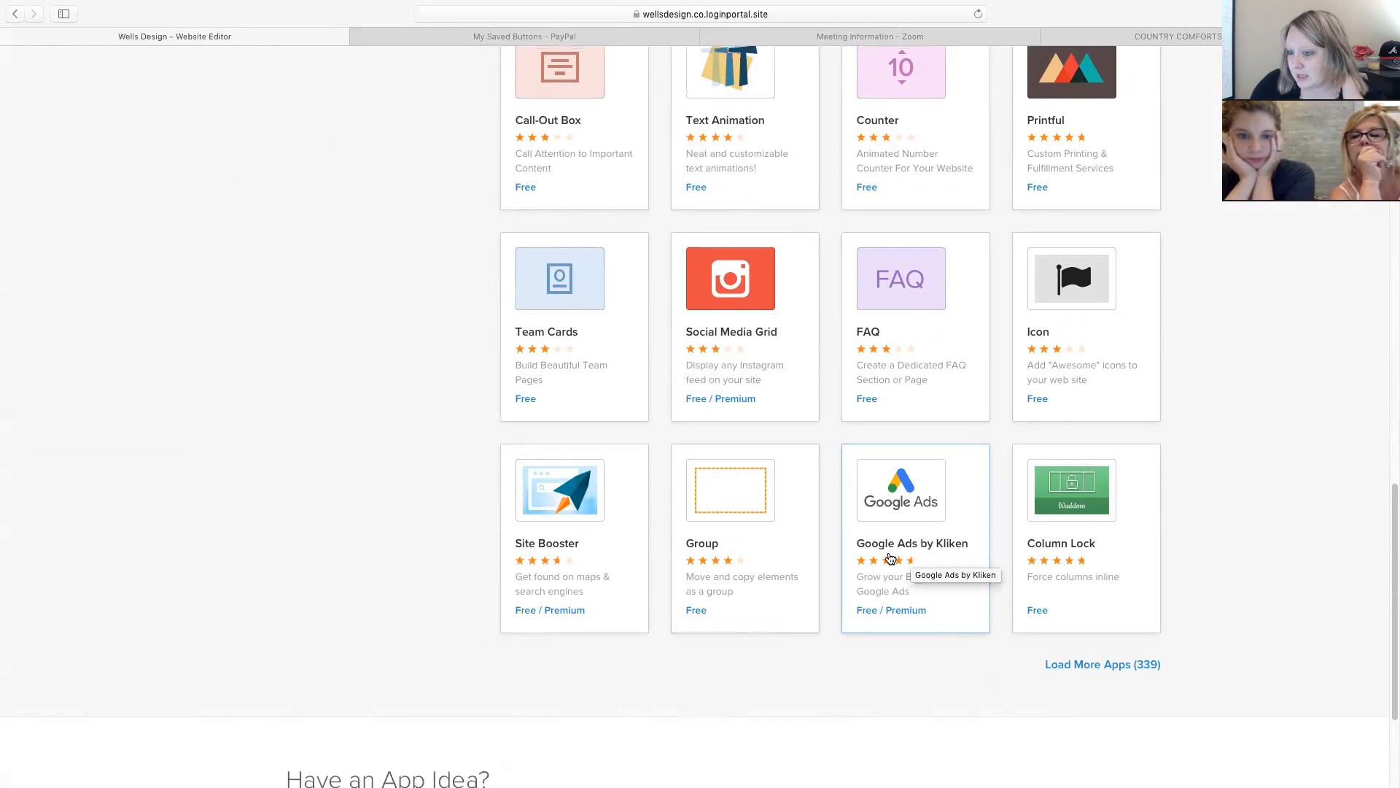
pyautogui.scroll(1, 645, 399)
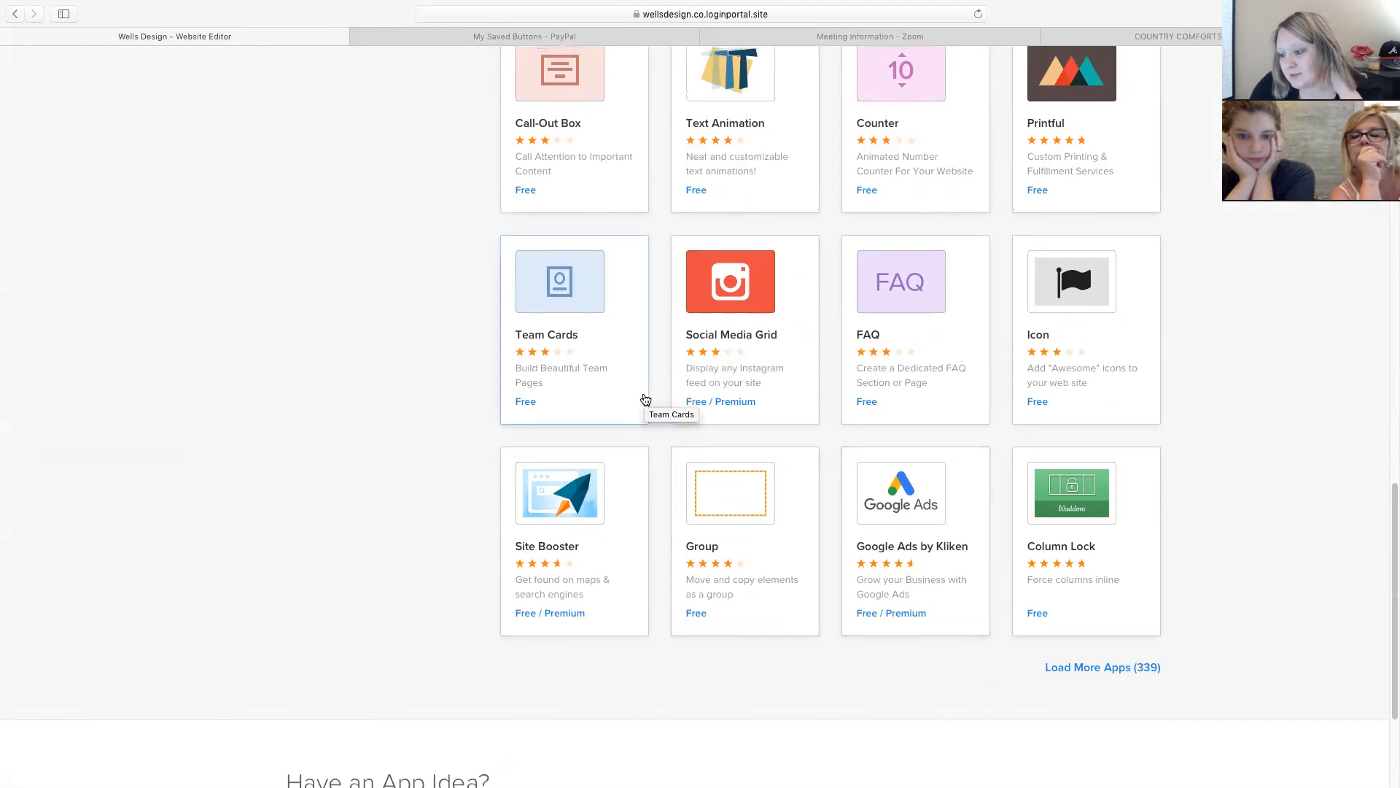
pyautogui.scroll(15, 644, 398)
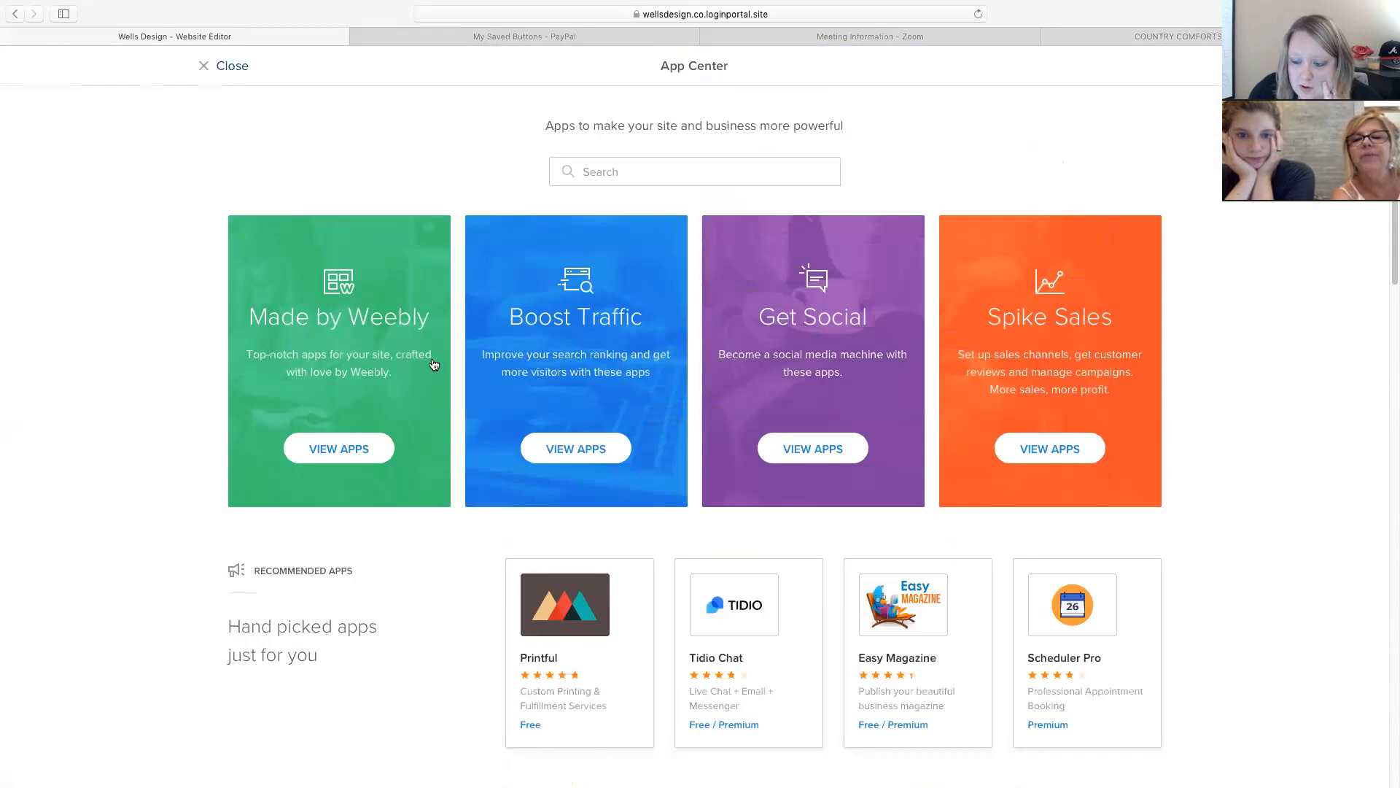
pyautogui.scroll(-15, 452, 402)
pyautogui.scroll(2, 452, 407)
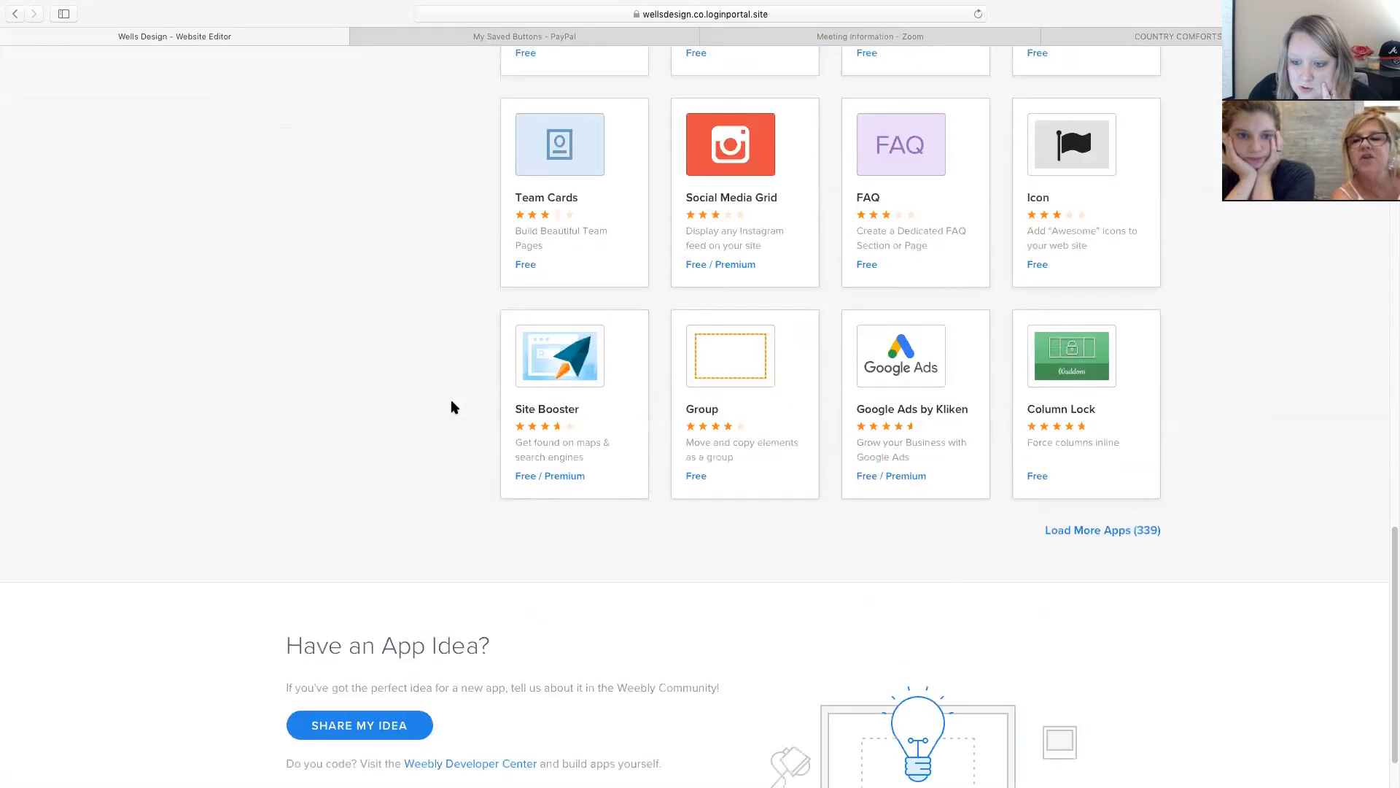
pyautogui.scroll(1, 455, 407)
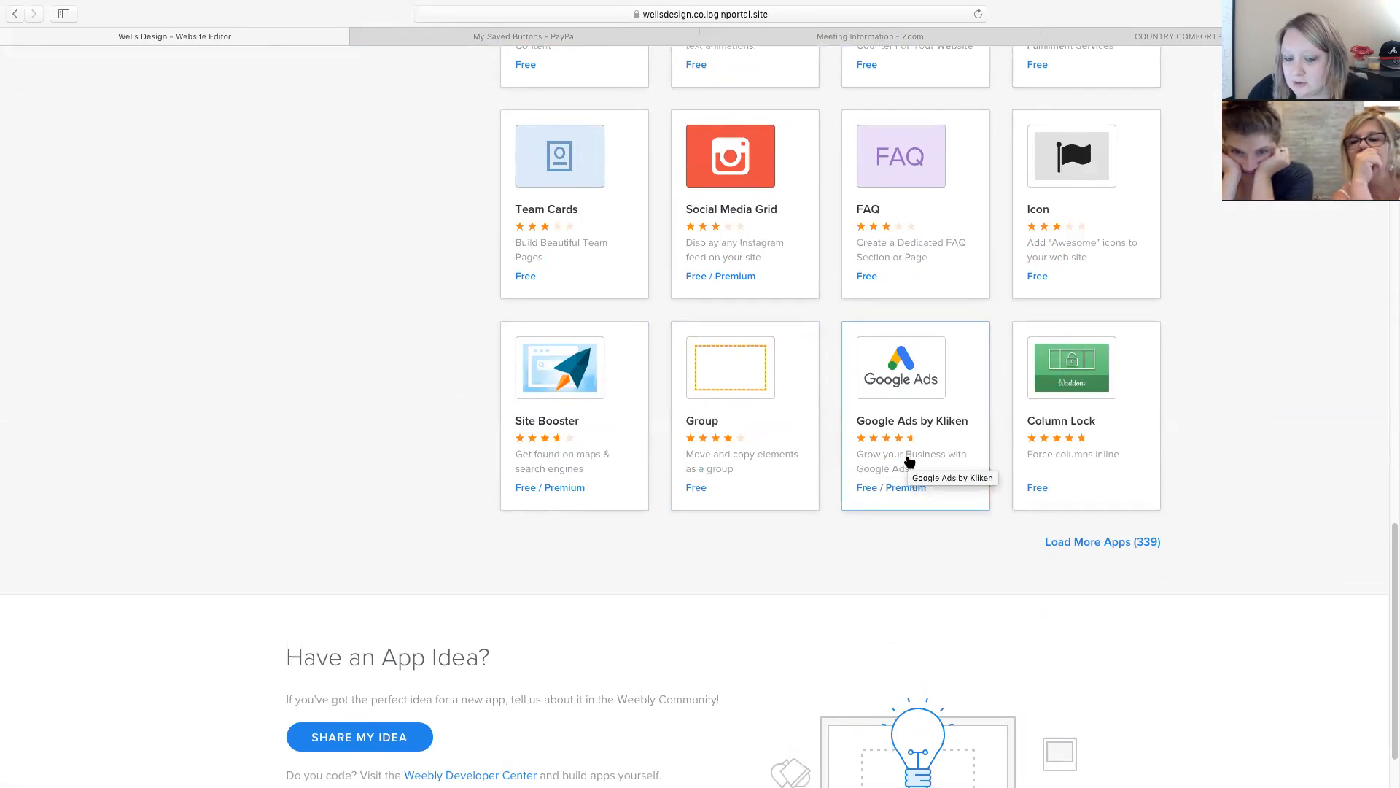
pyautogui.scroll(5, 909, 461)
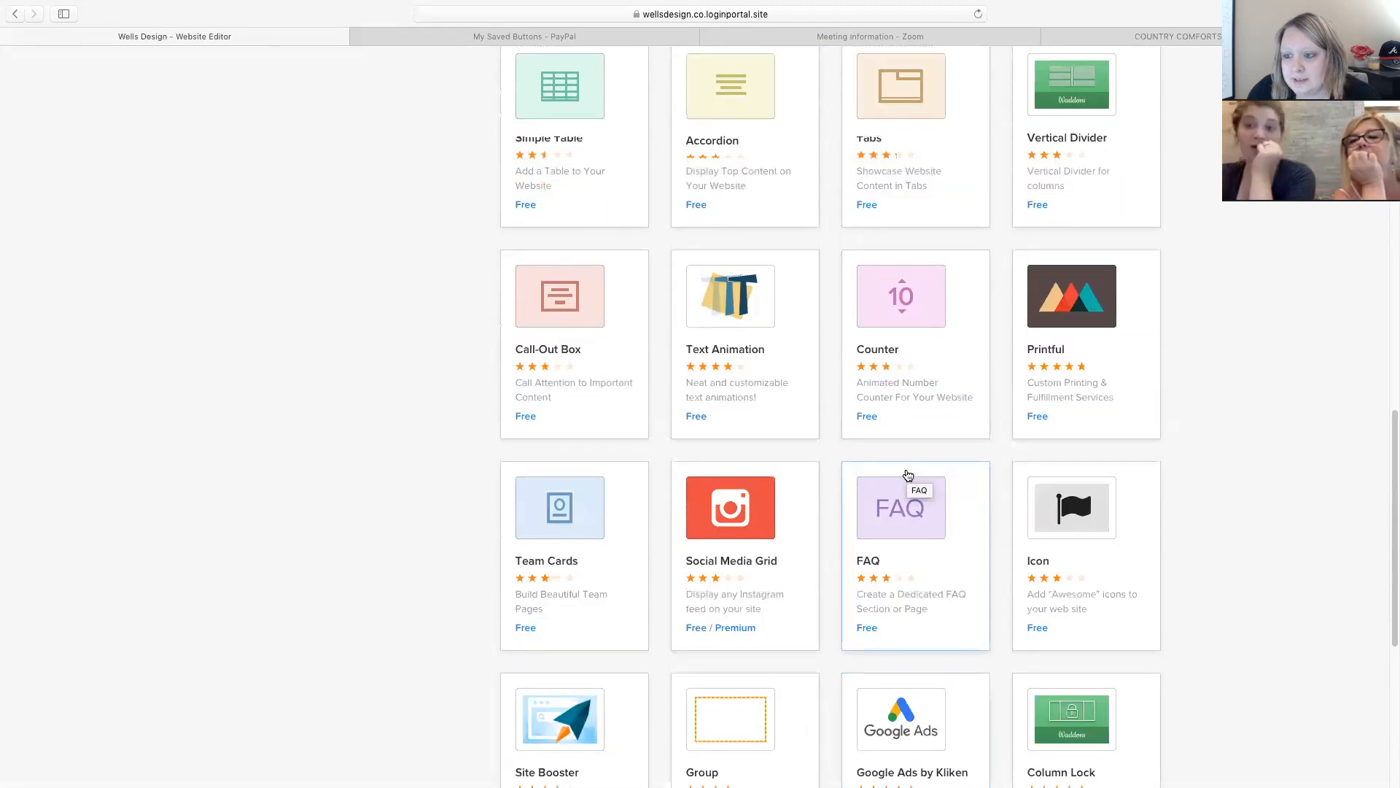
pyautogui.scroll(2, 908, 475)
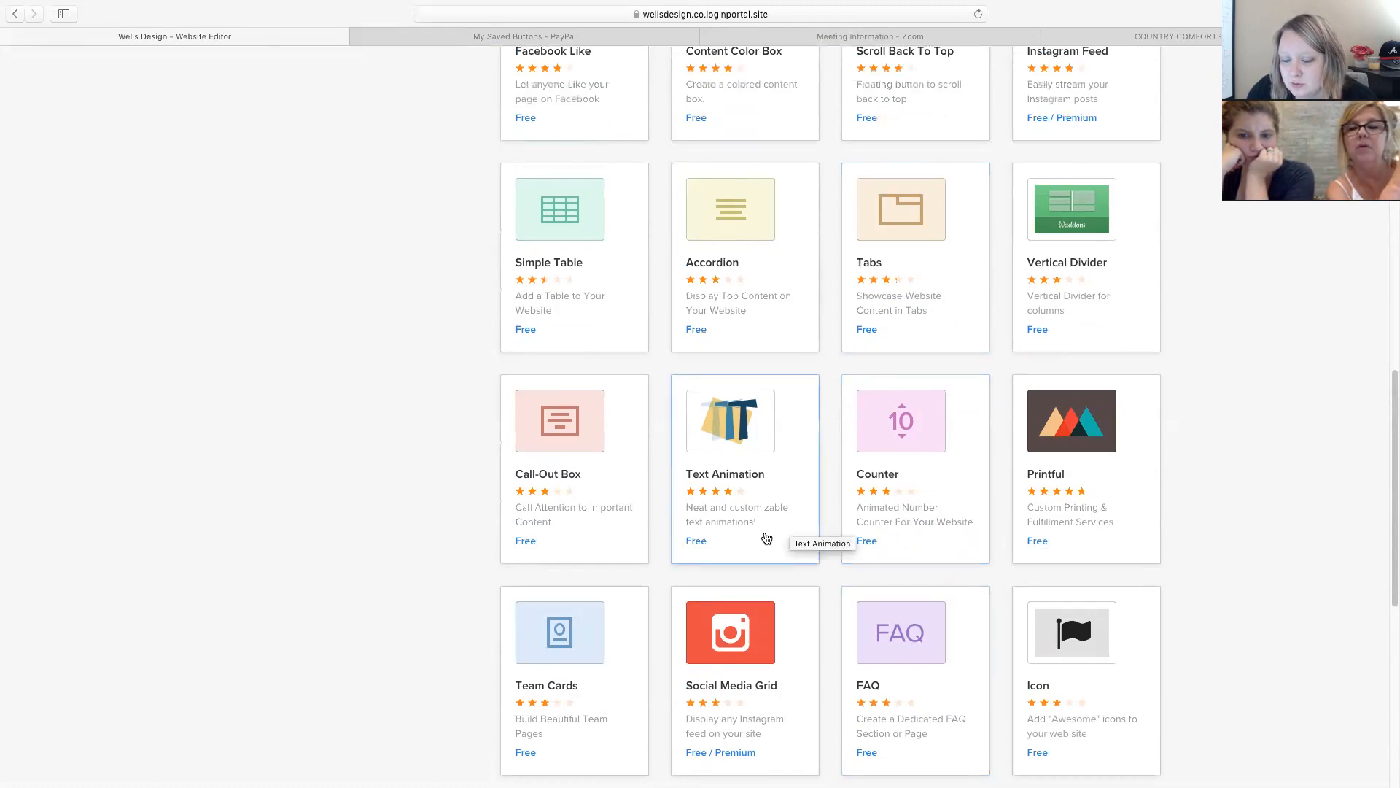
pyautogui.scroll(7, 766, 538)
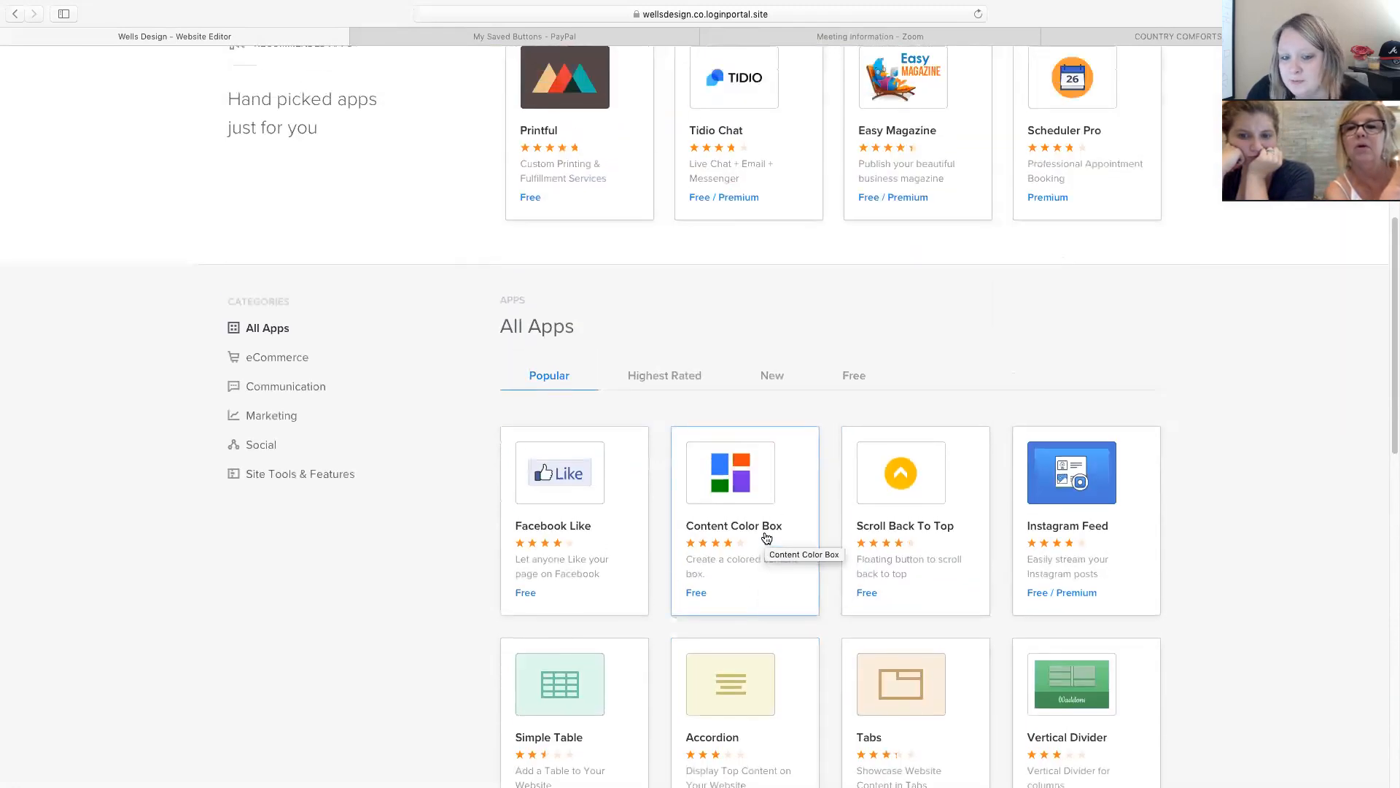
pyautogui.scroll(8, 766, 539)
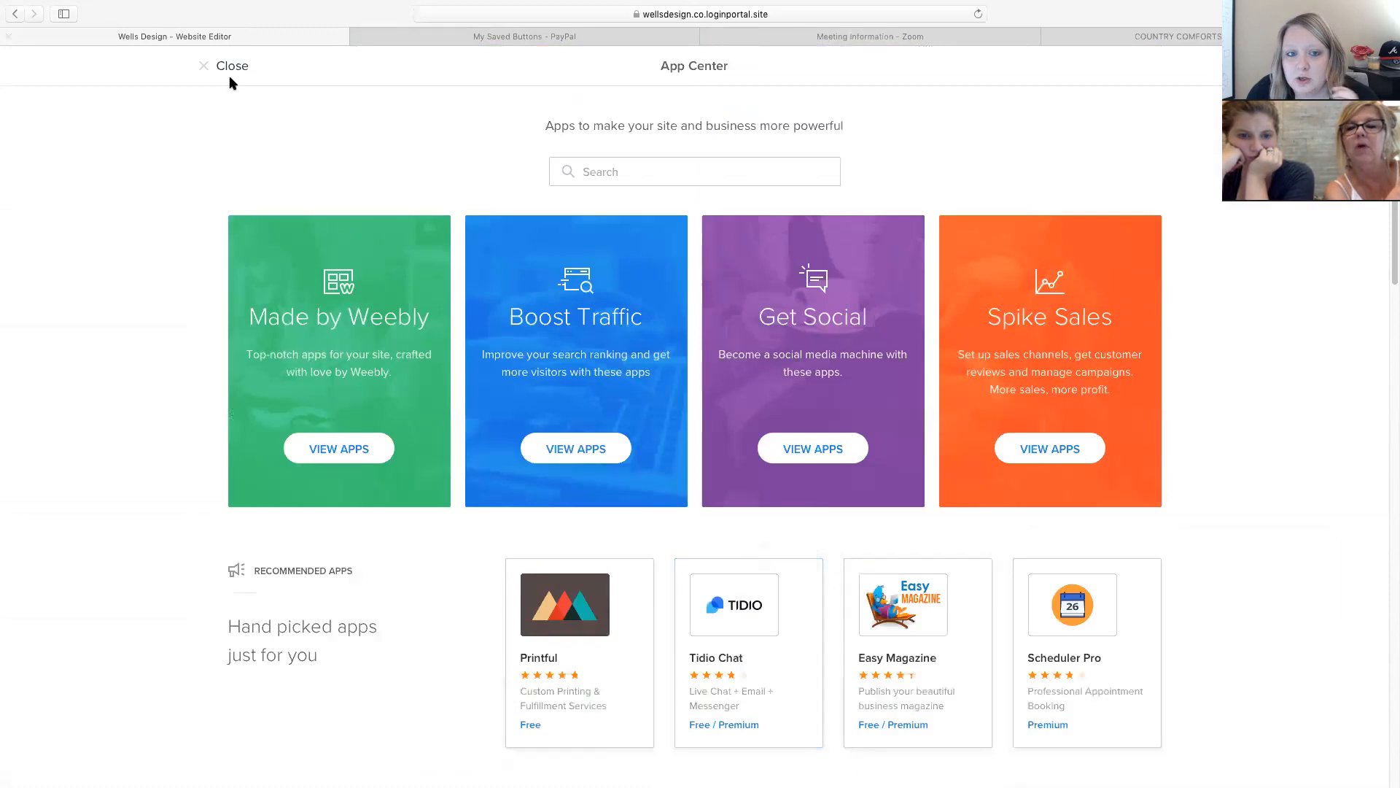
pyautogui.click(222, 66)
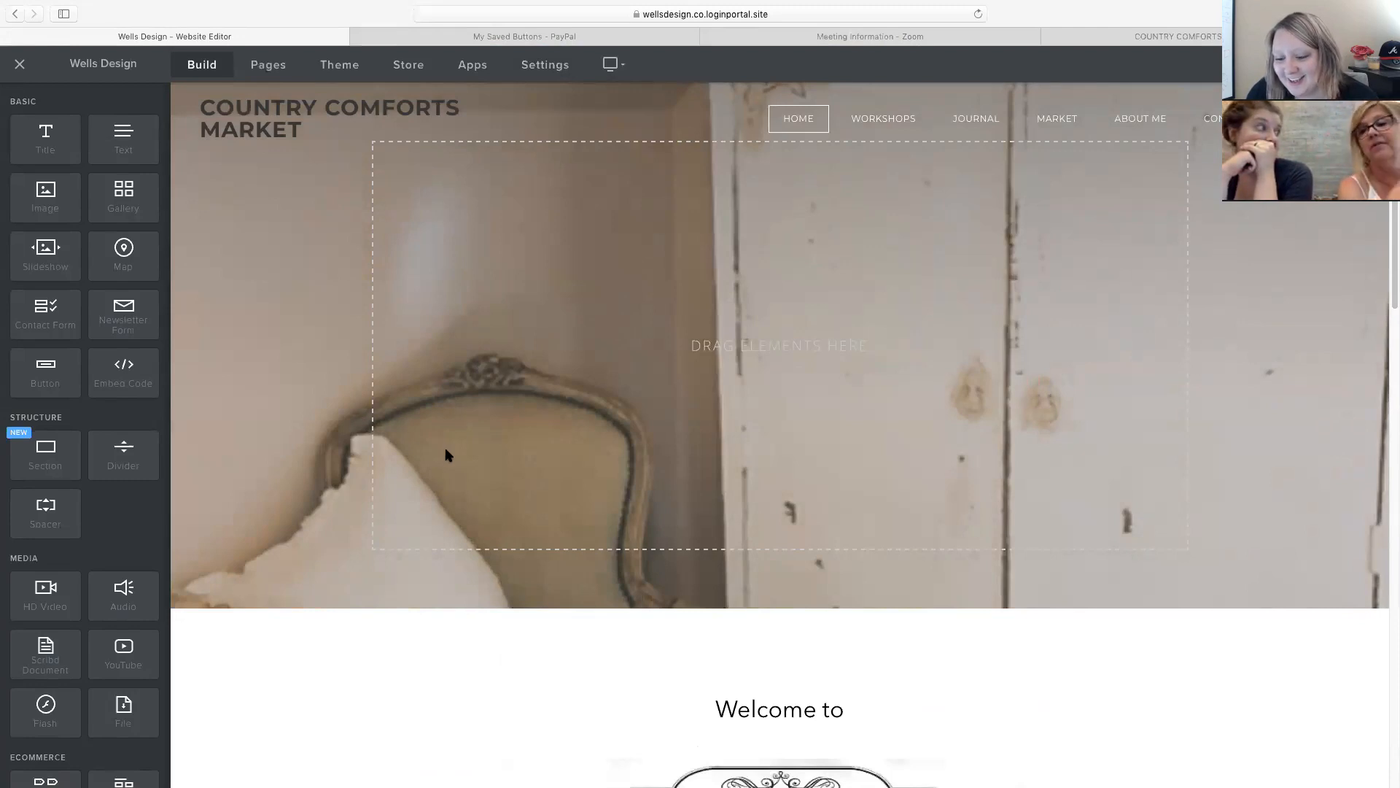
# Scroll through the Build panel's Ecommerce and More element sections on the home page.
pyautogui.scroll(-1, 447, 455)
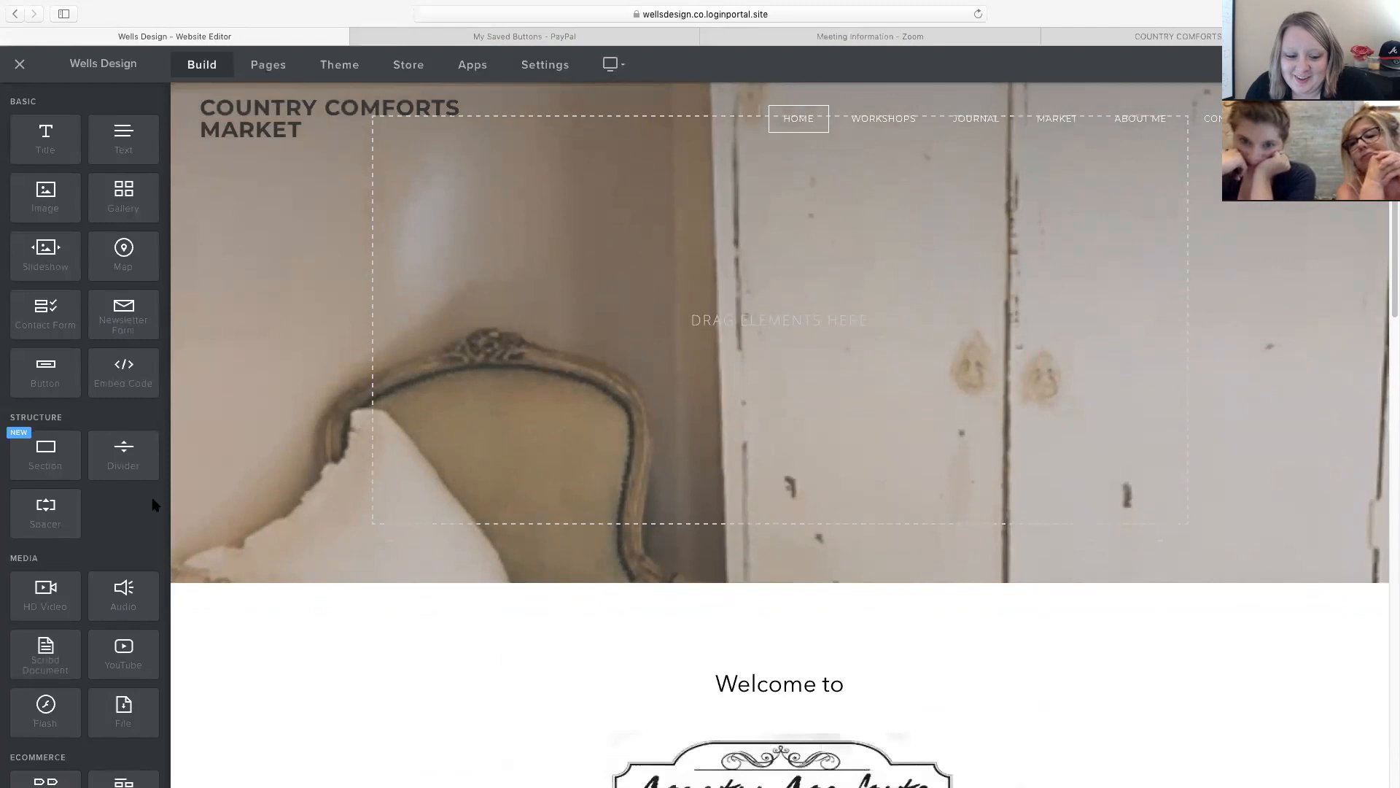
pyautogui.scroll(-5, 87, 500)
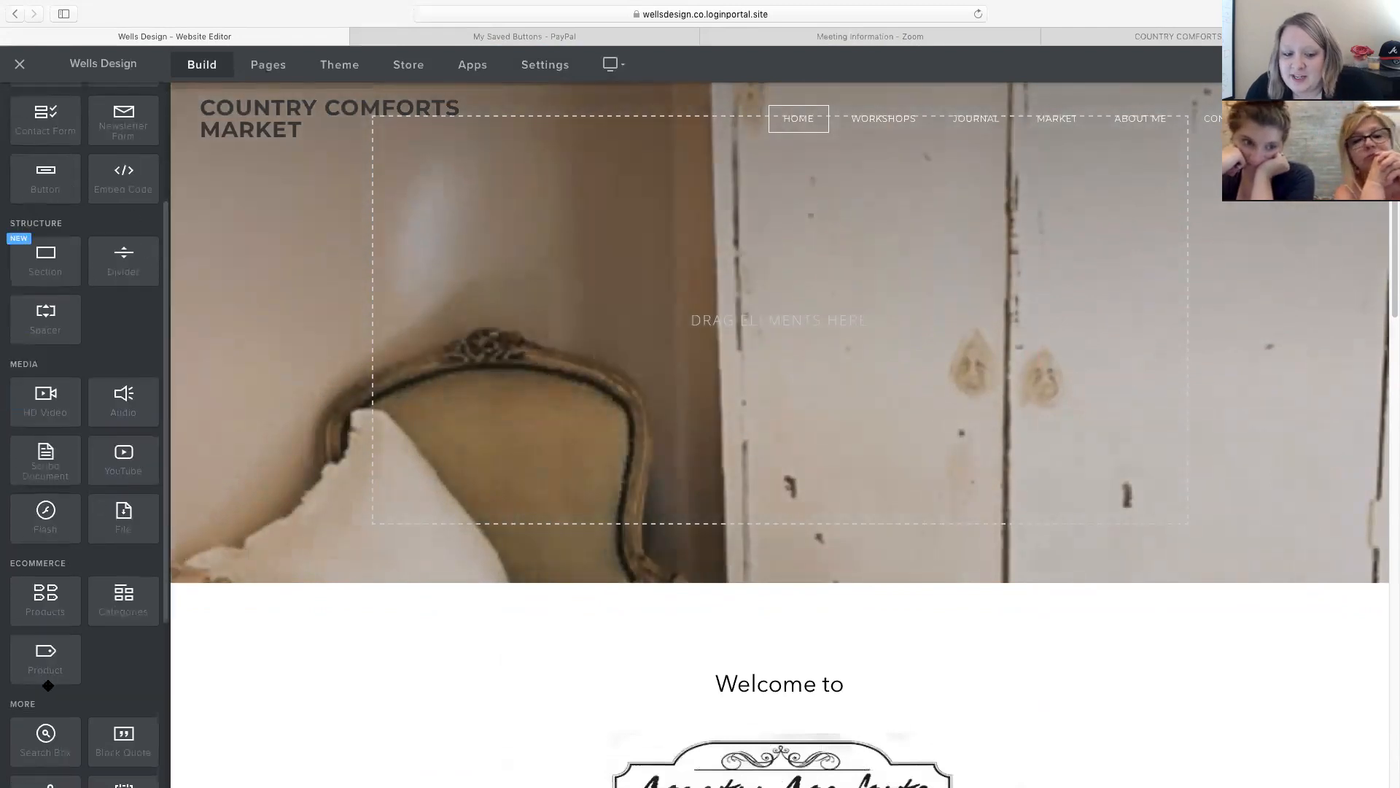
pyautogui.scroll(-8, 86, 362)
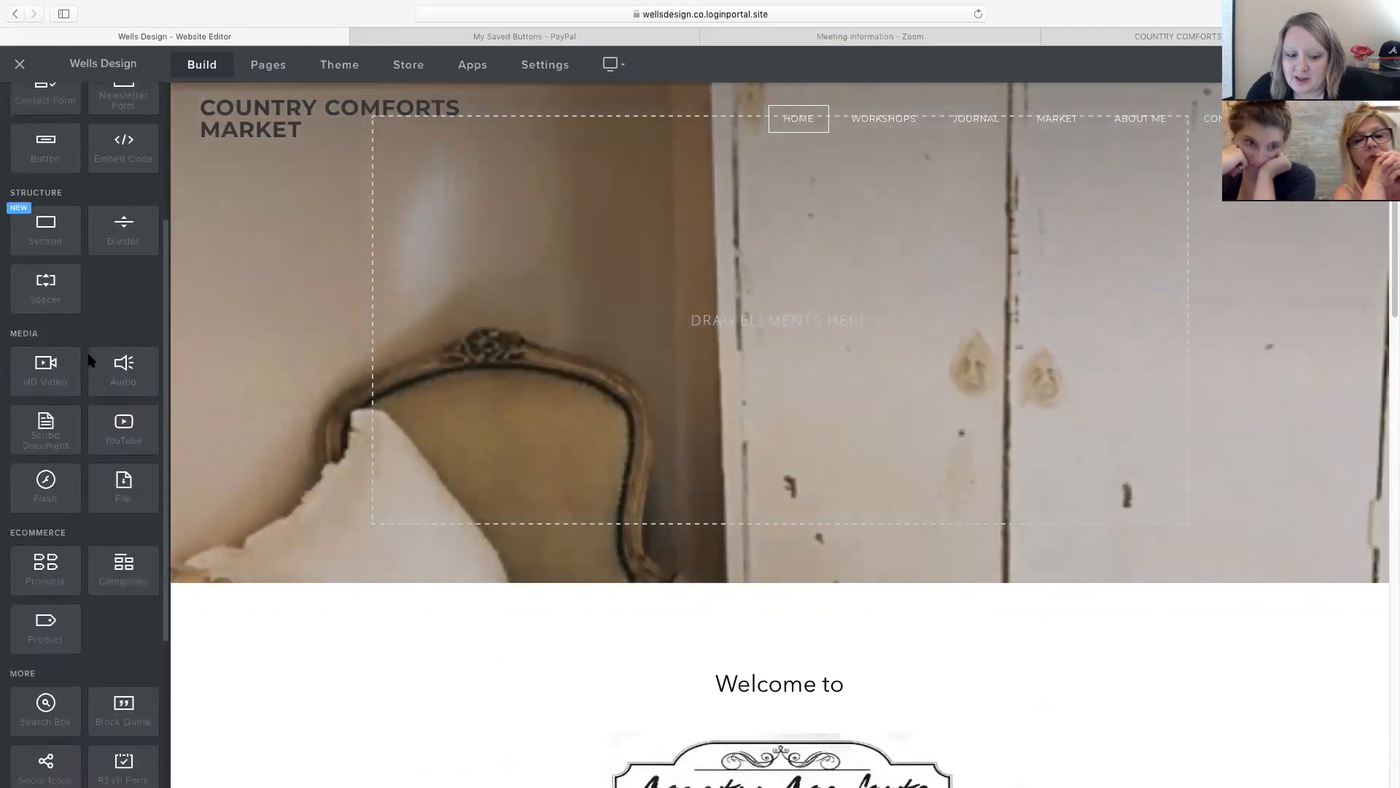
pyautogui.scroll(13, 90, 360)
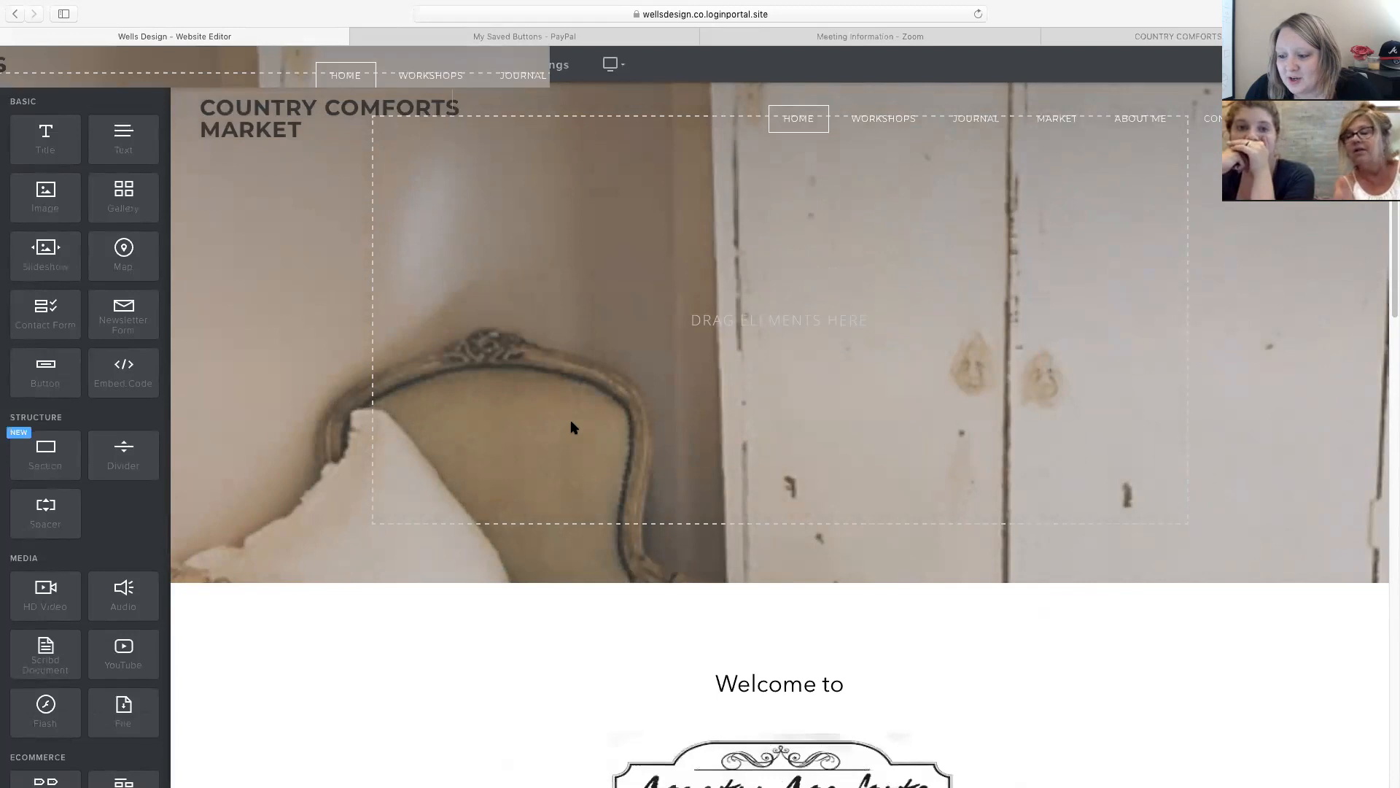
pyautogui.scroll(1, 574, 428)
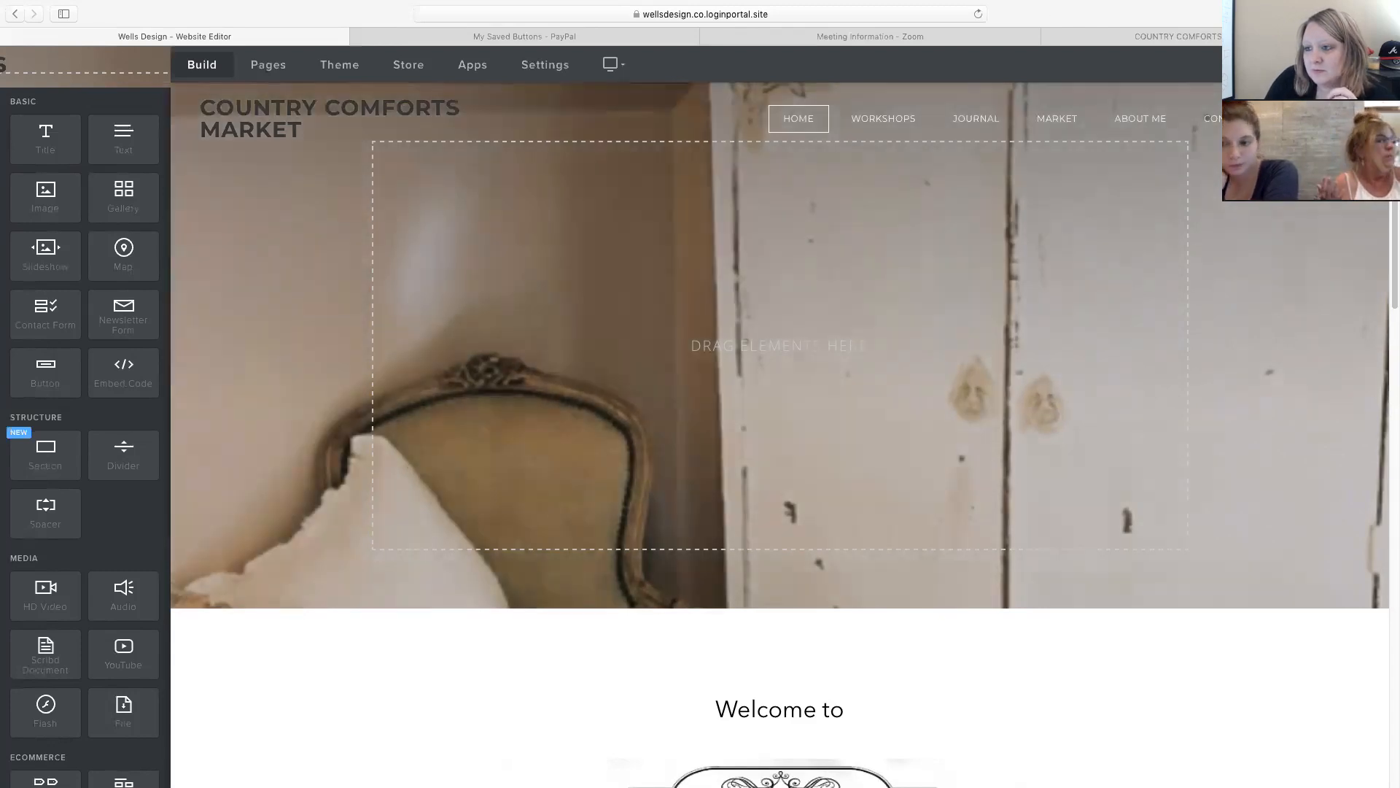
pyautogui.press('super+t')
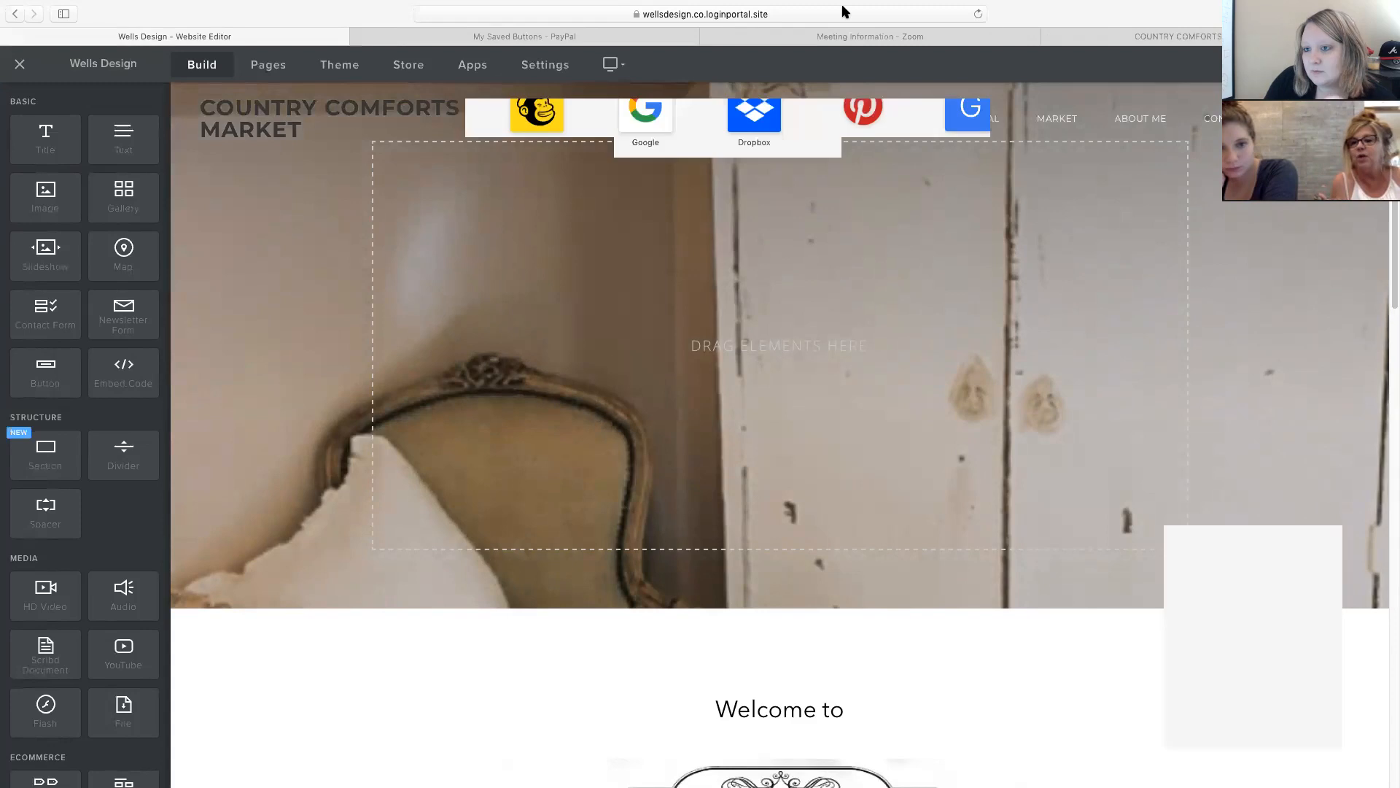
# Load godaddy.com and go to the GoDaddy account Sign In page.
pyautogui.write('godaddy.com/')
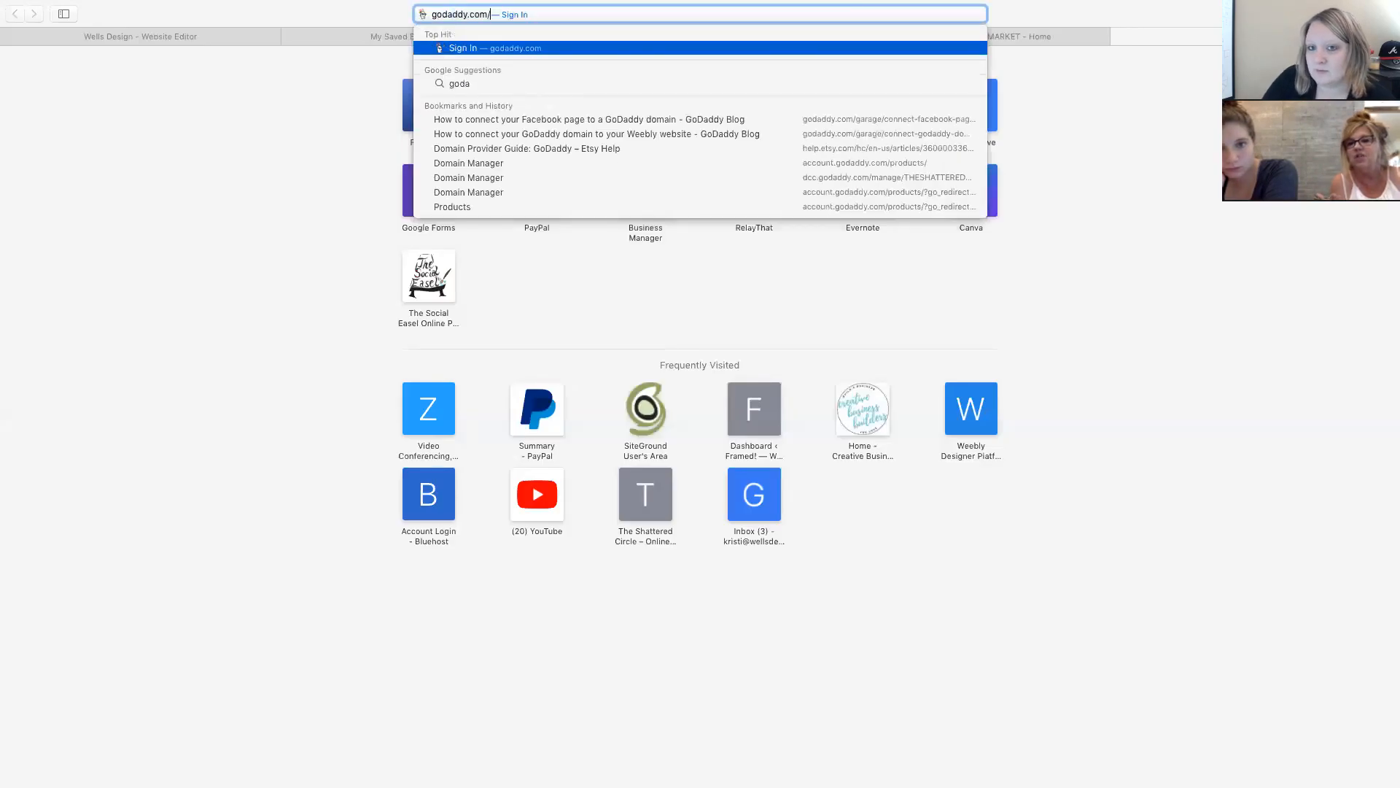
pyautogui.press('Return')
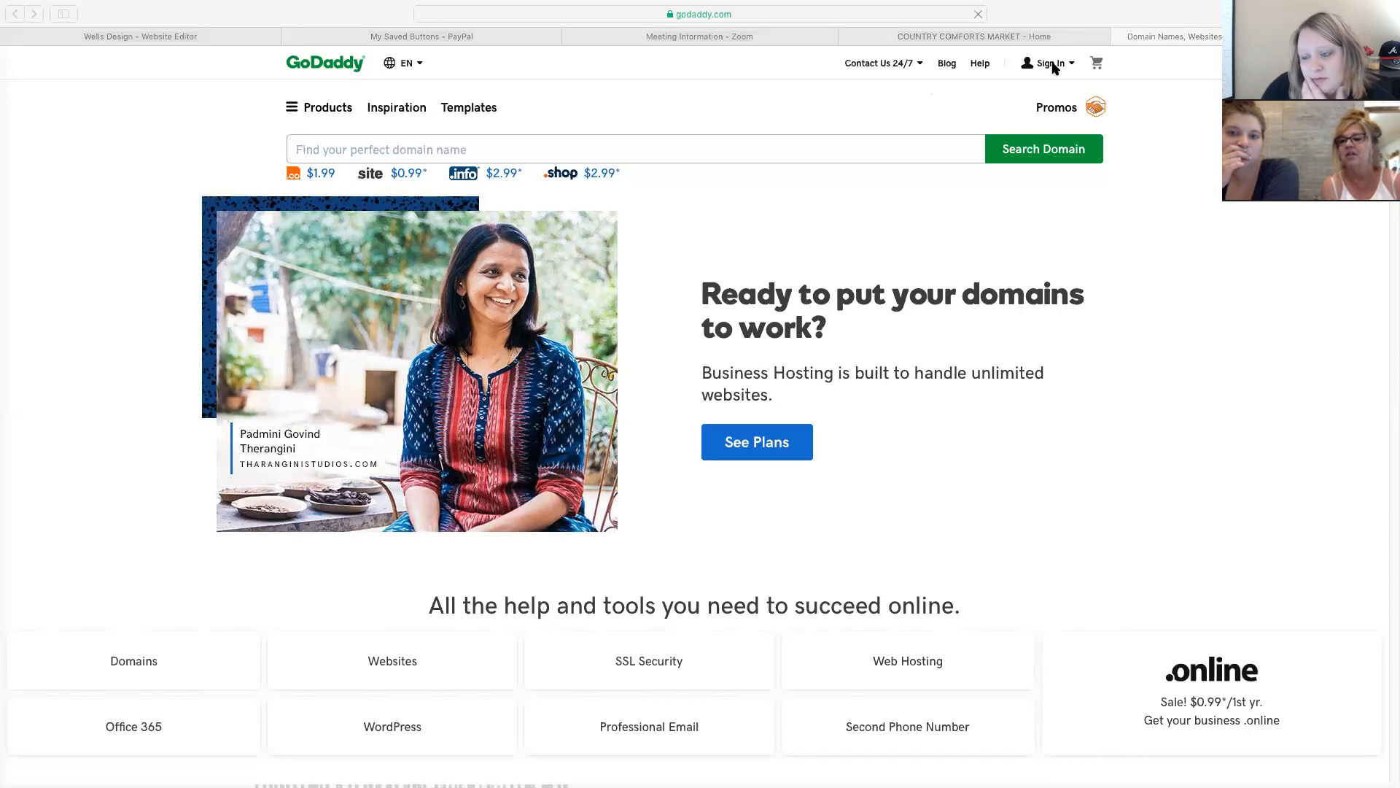
pyautogui.click(1051, 65)
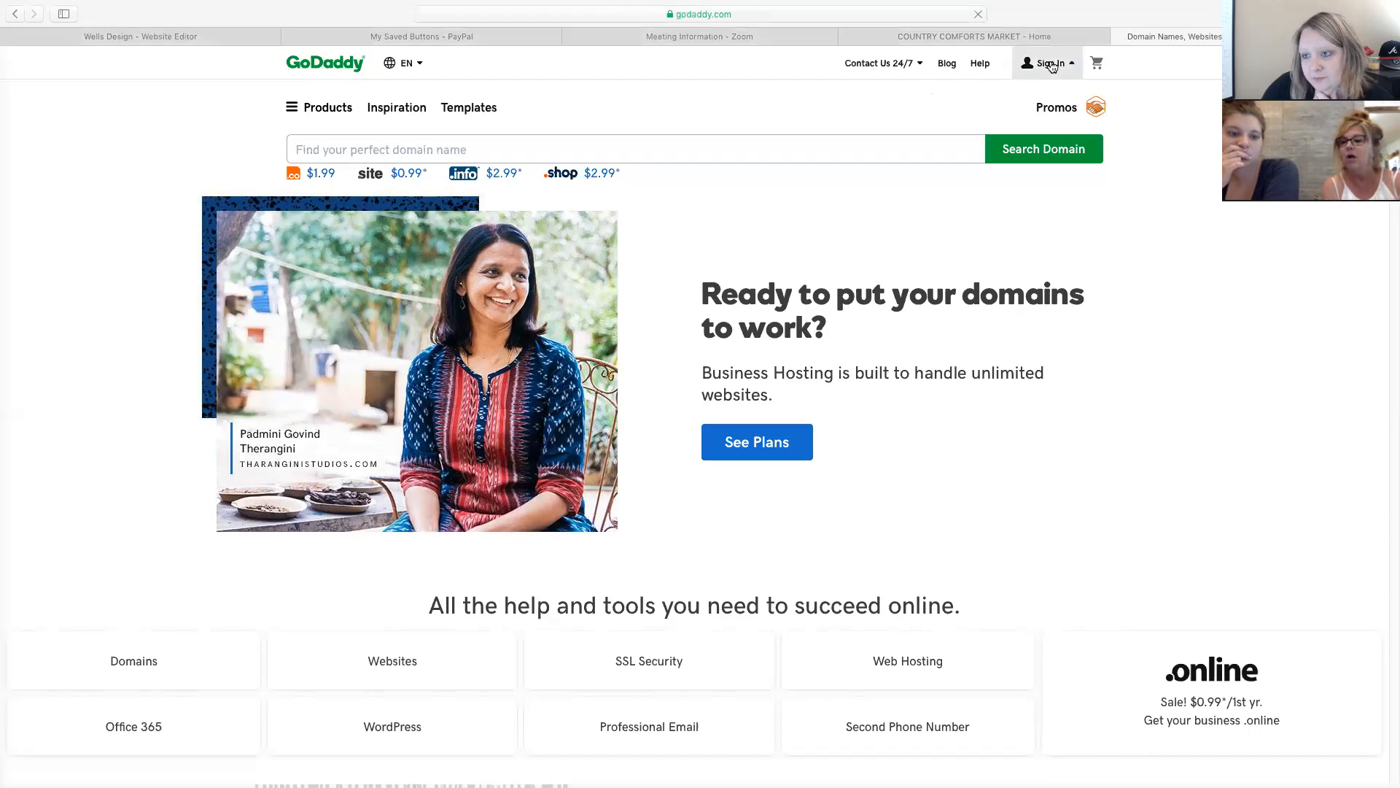
pyautogui.click(878, 202)
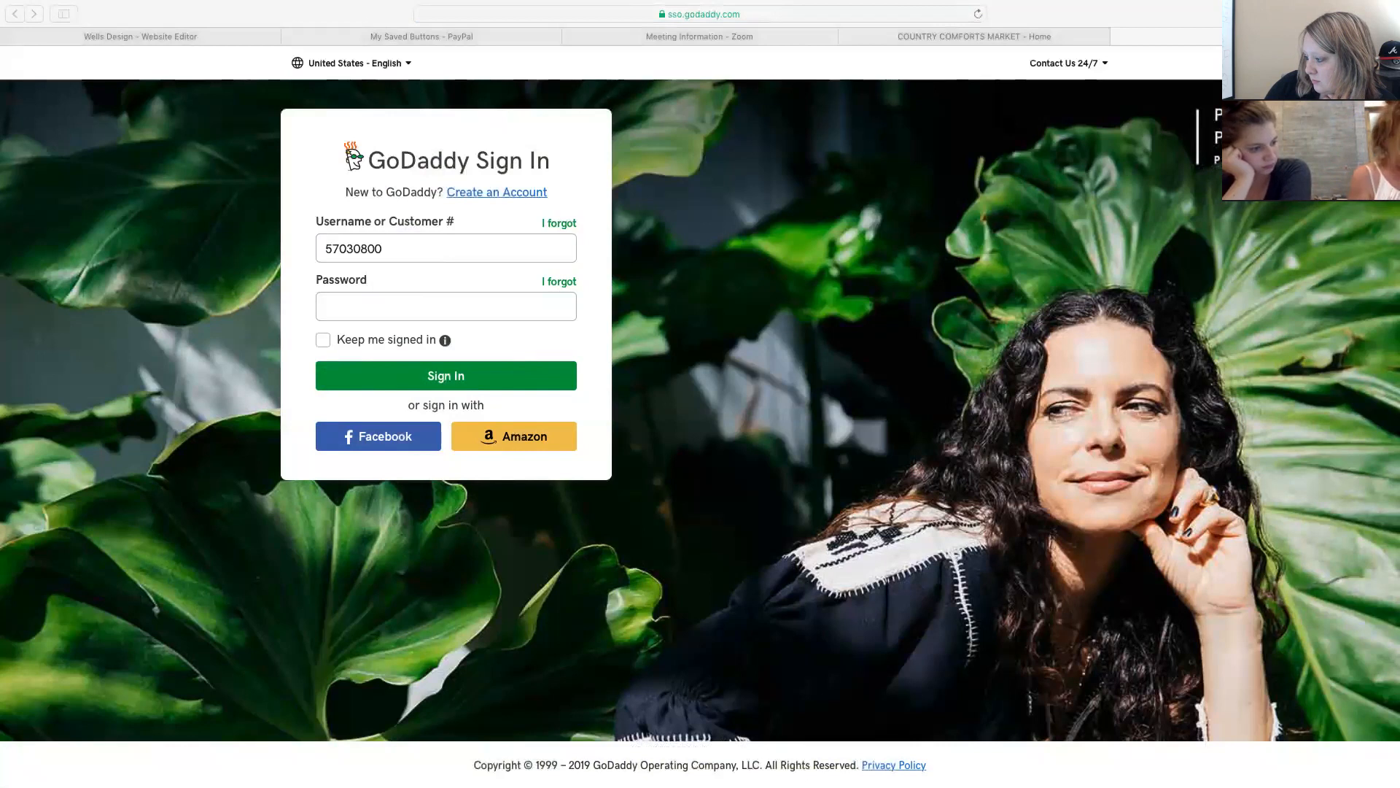
# Replace the saved username with the account's customer number, enter the account password, and submit sign-in.
pyautogui.doubleClick(448, 248)
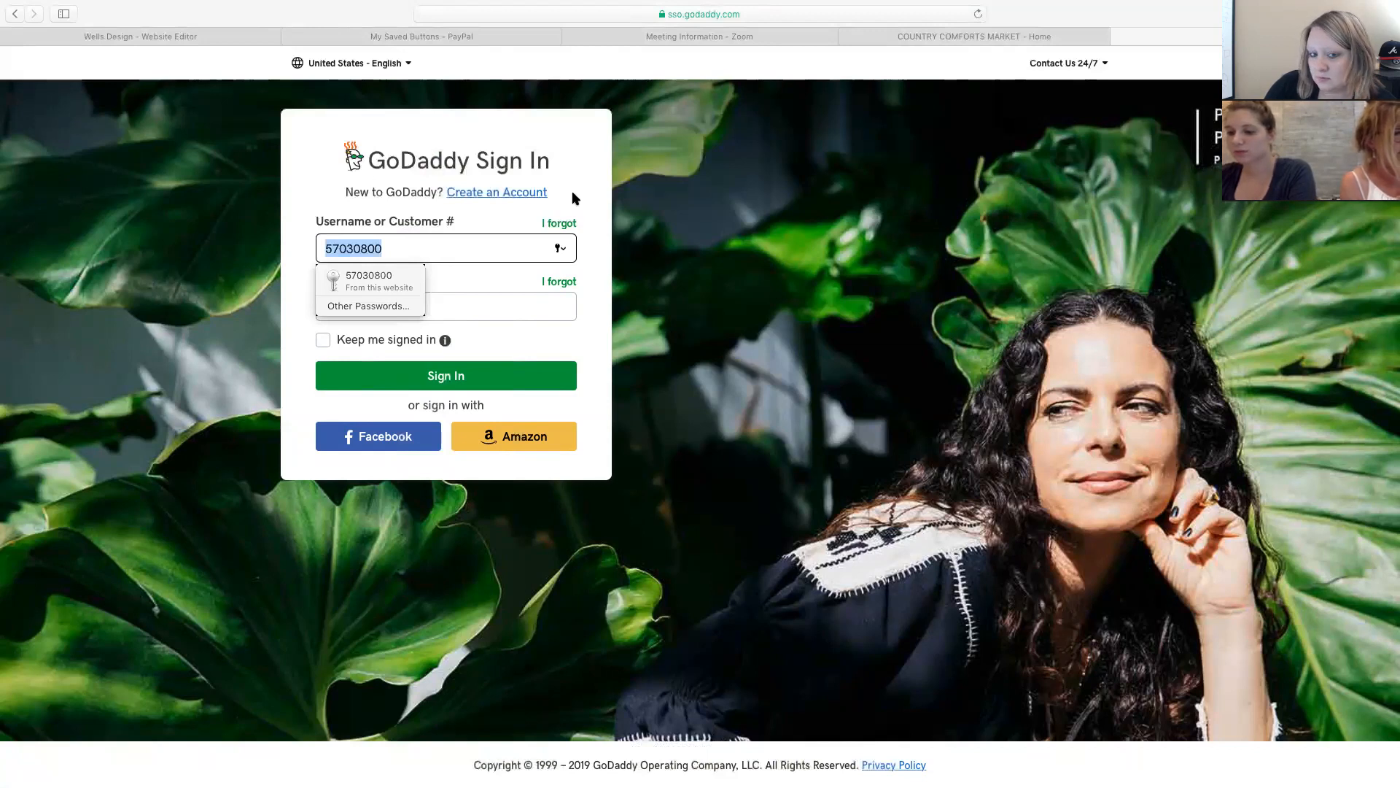
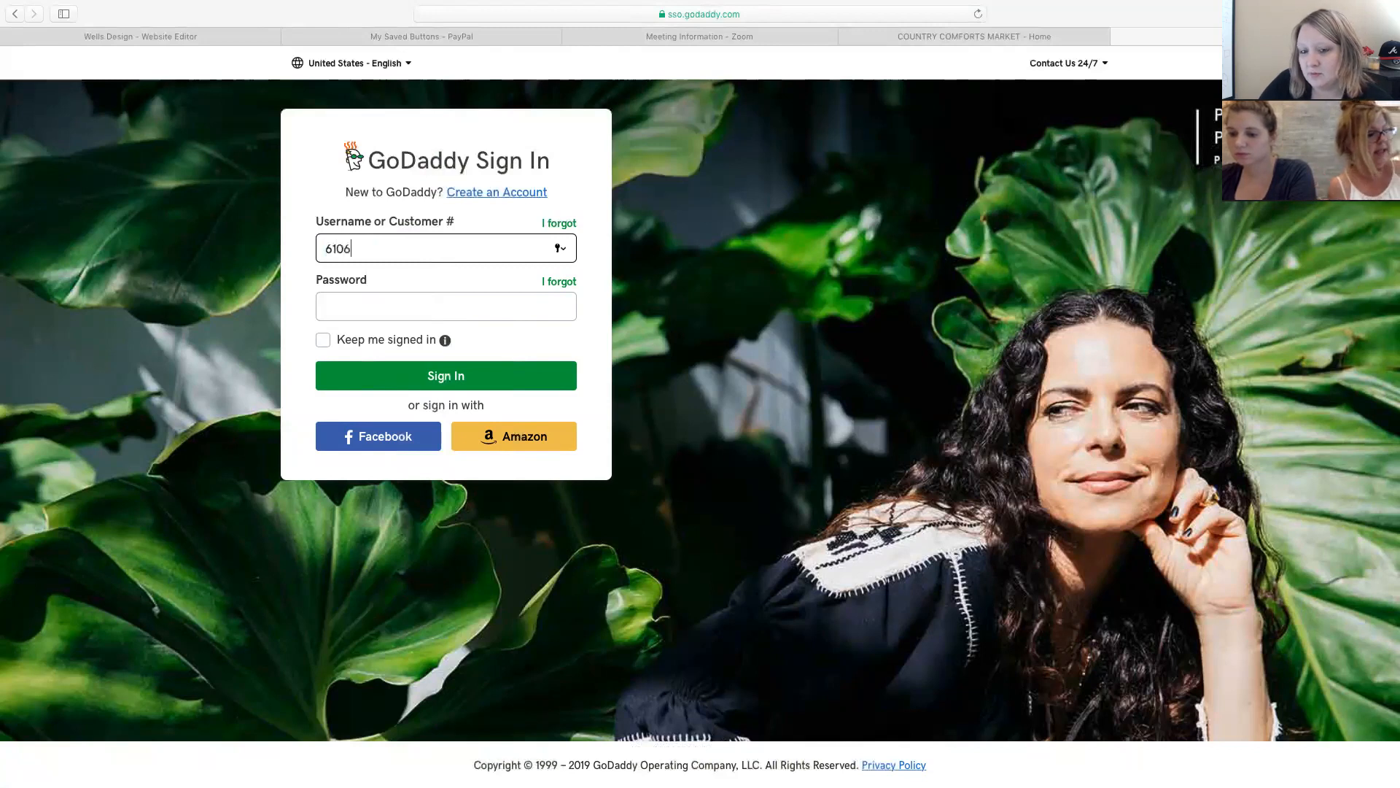
pyautogui.press('Tab')
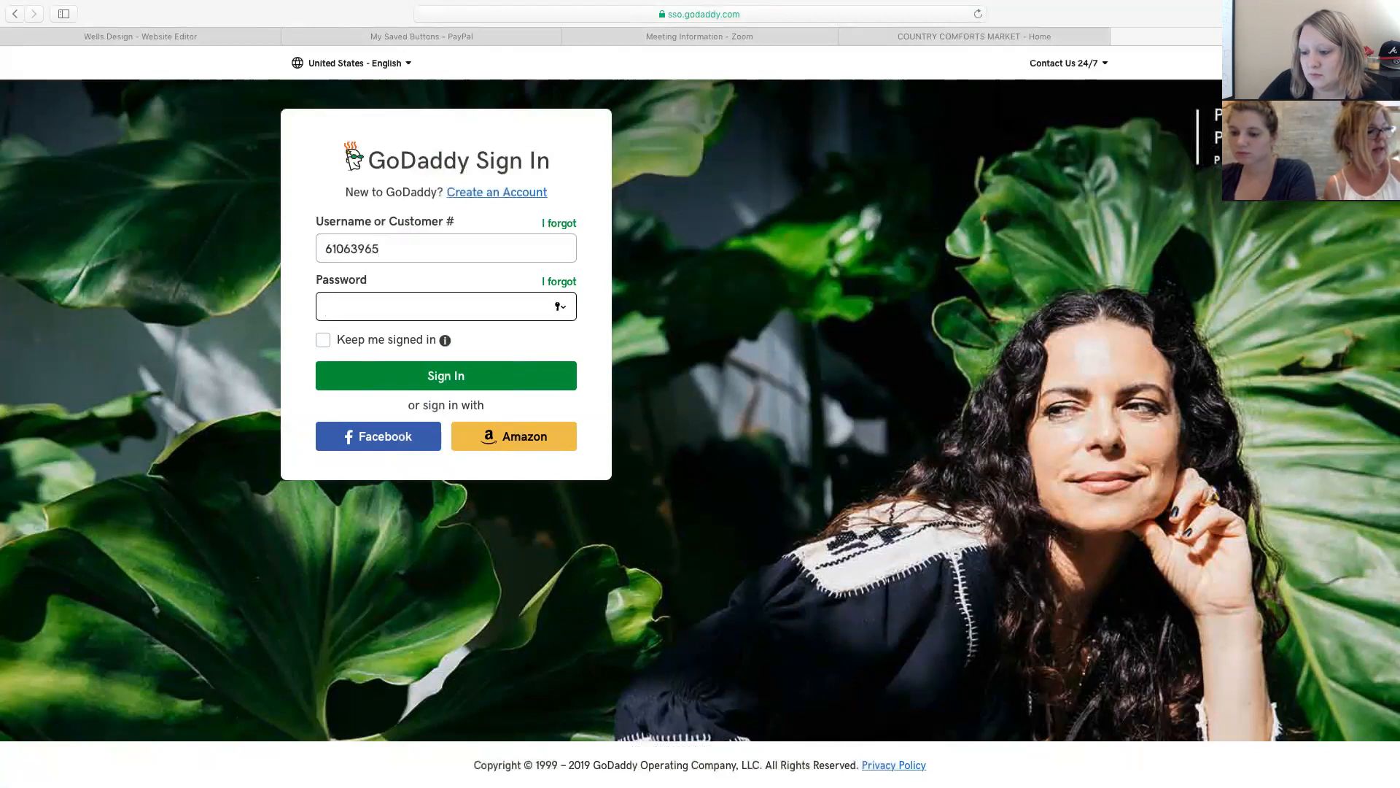
pyautogui.write('••••')
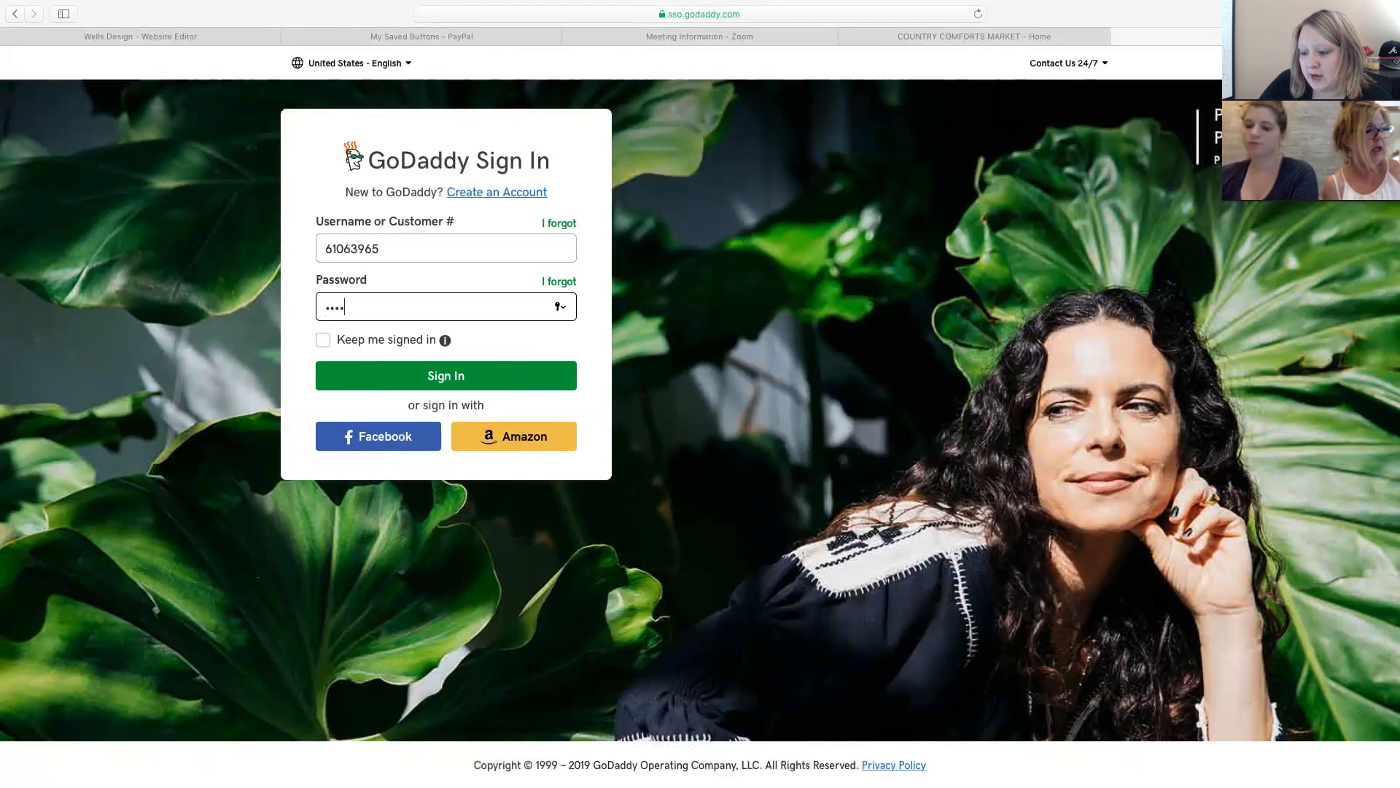
pyautogui.write('•')
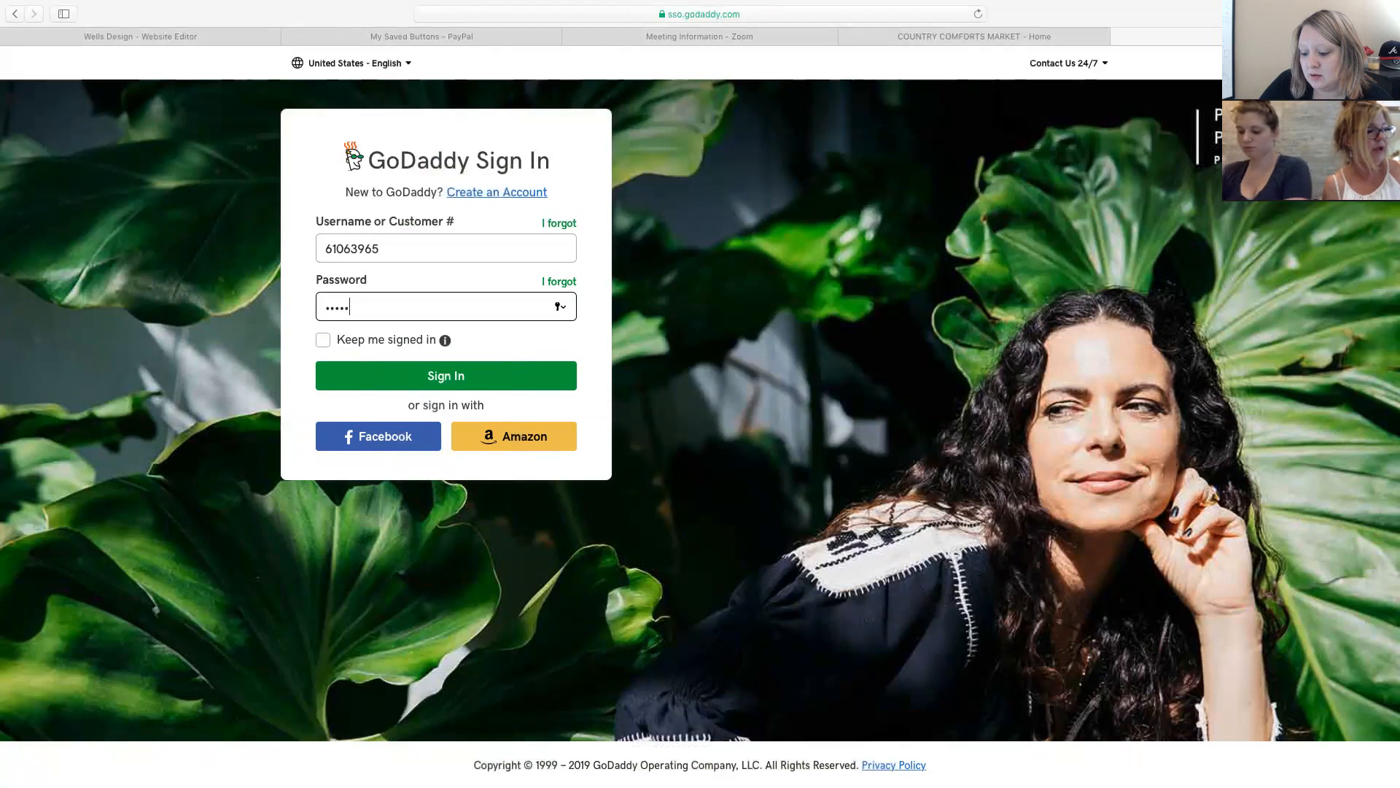
pyautogui.write('••••••')
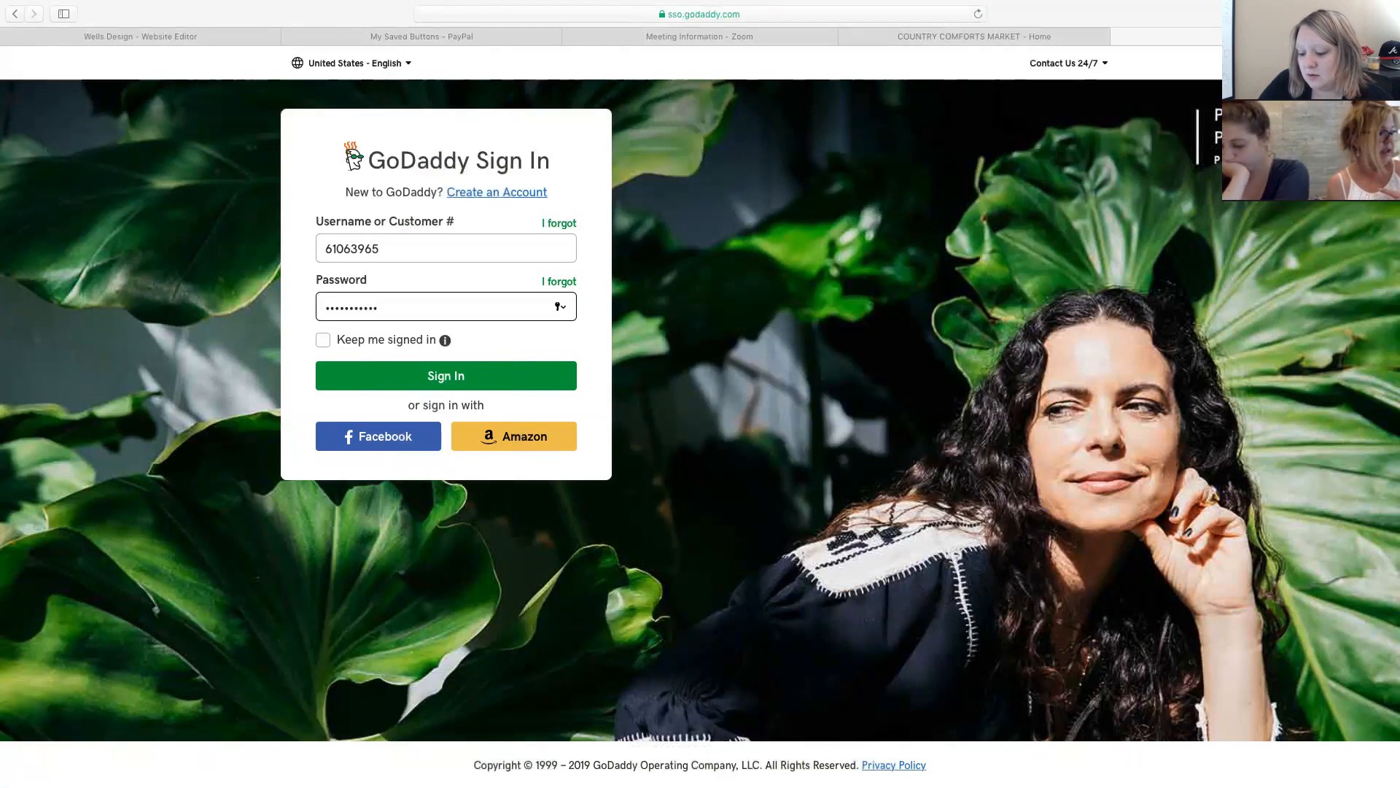
pyautogui.write('••')
pyautogui.press('Return')
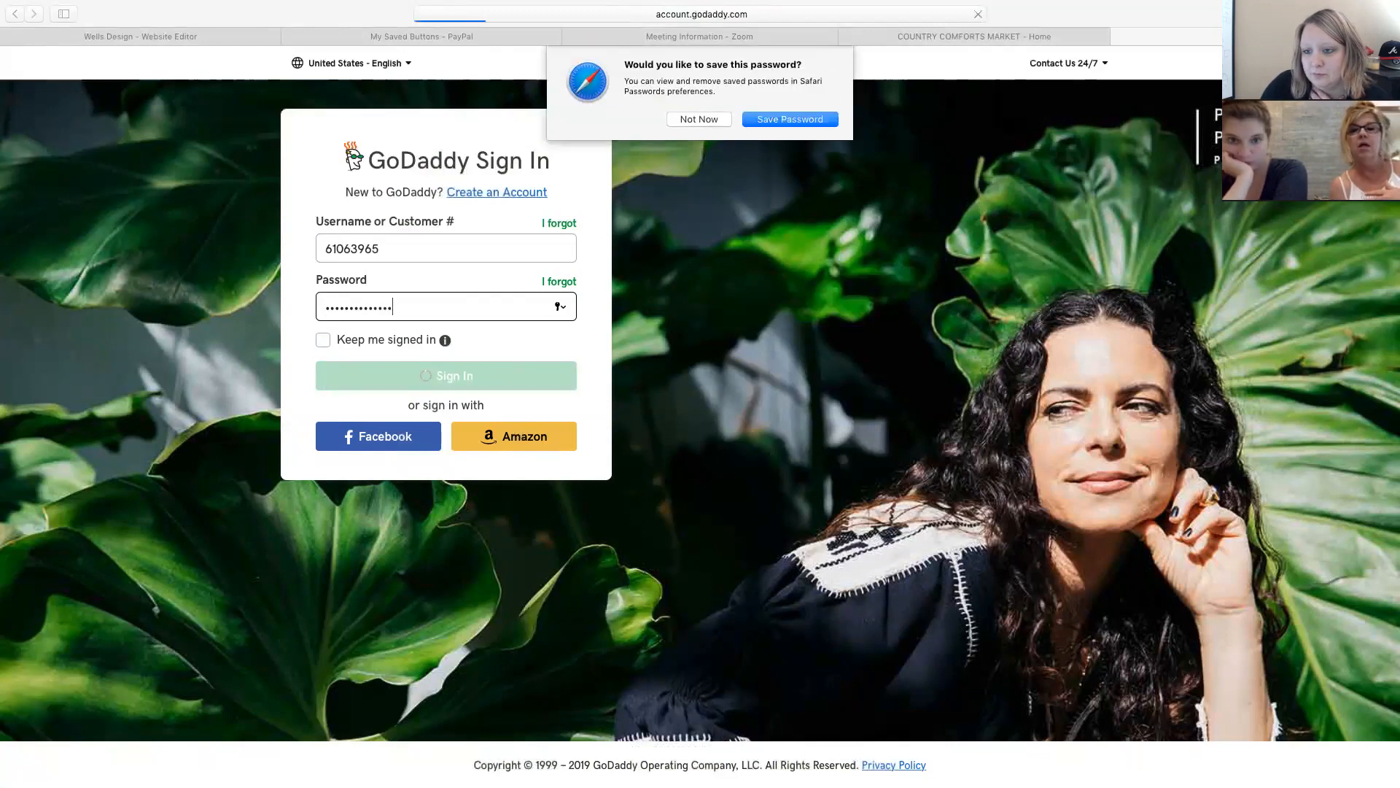
# Decline Safari's save-password prompt and manage countrycomfortsromeomichigan.com from the Domains list.
pyautogui.click(720, 120)
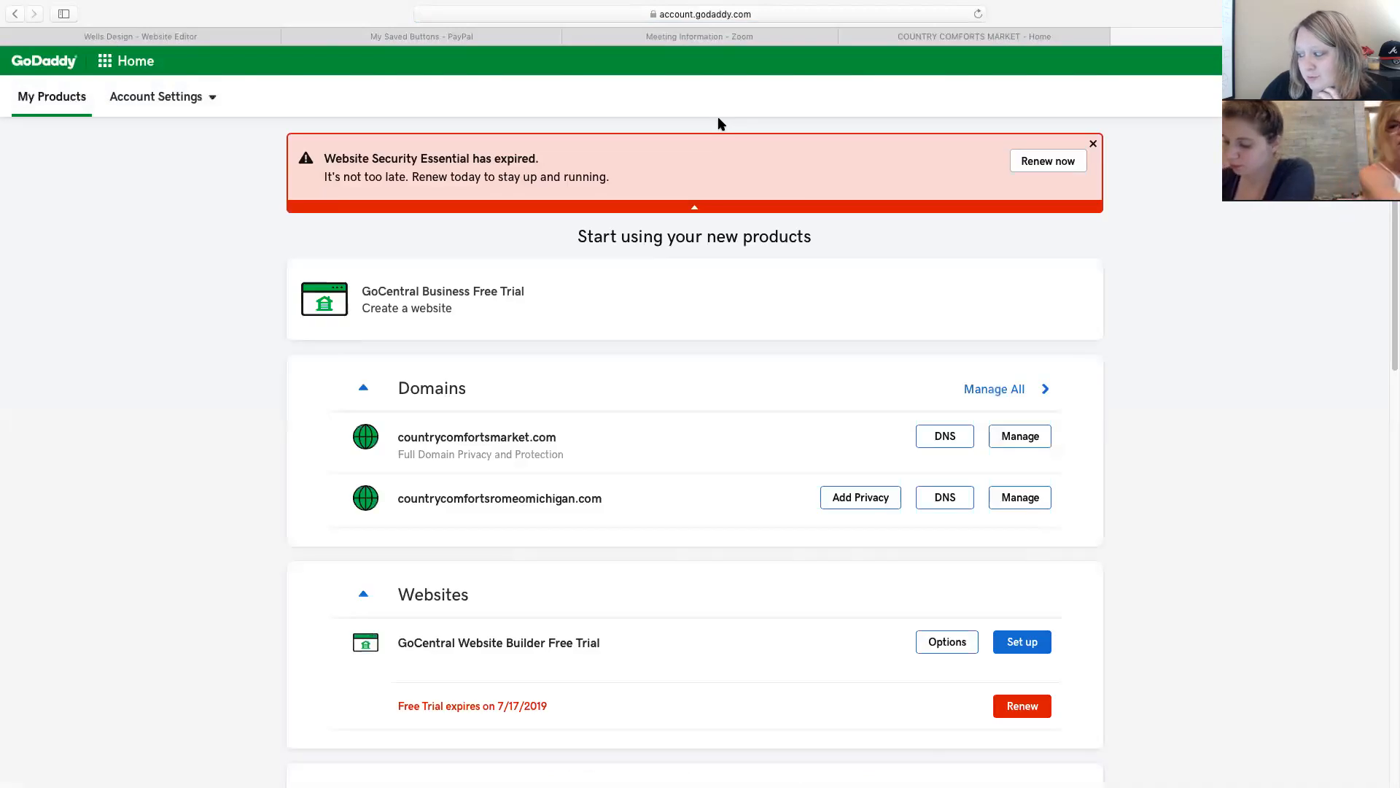
pyautogui.click(1013, 501)
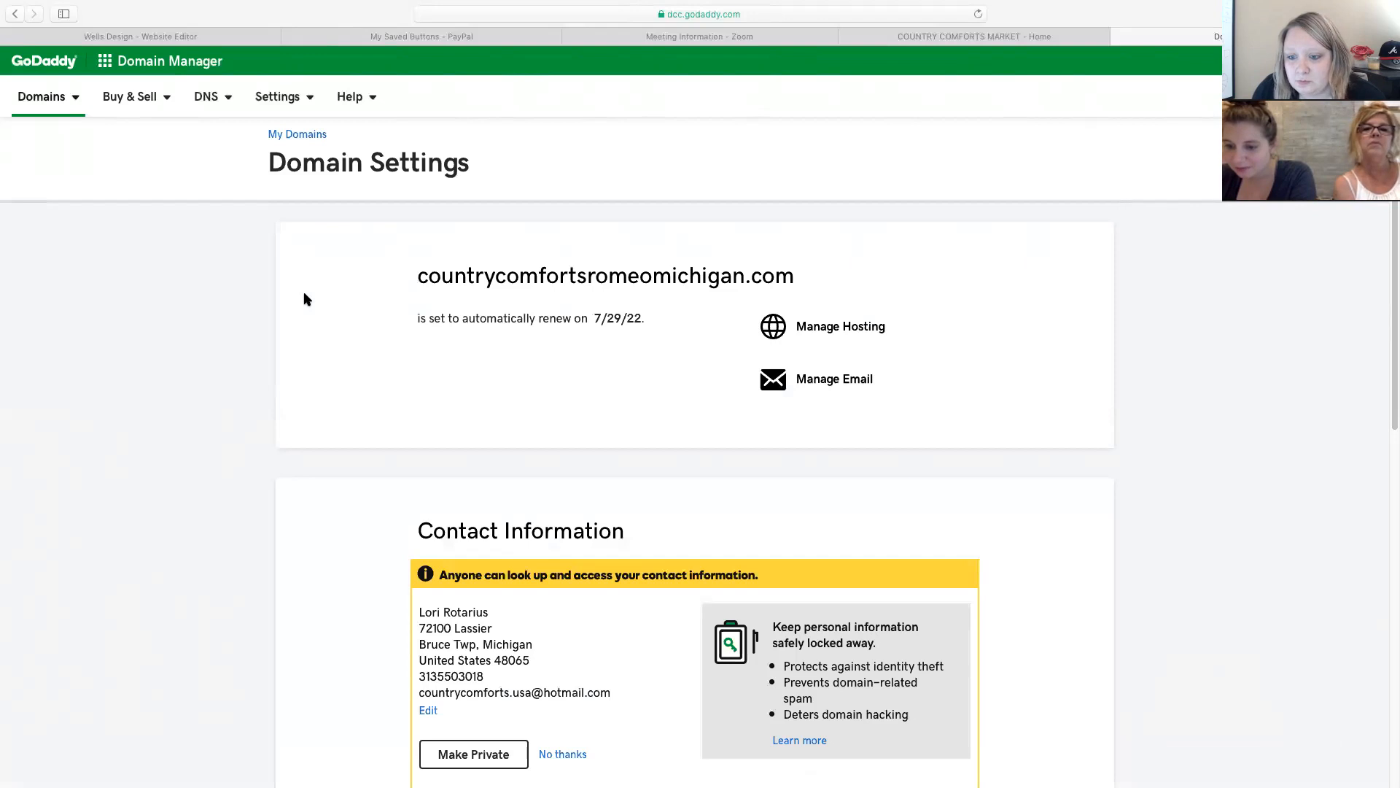
pyautogui.scroll(-5, 566, 364)
pyautogui.scroll(-5, 565, 359)
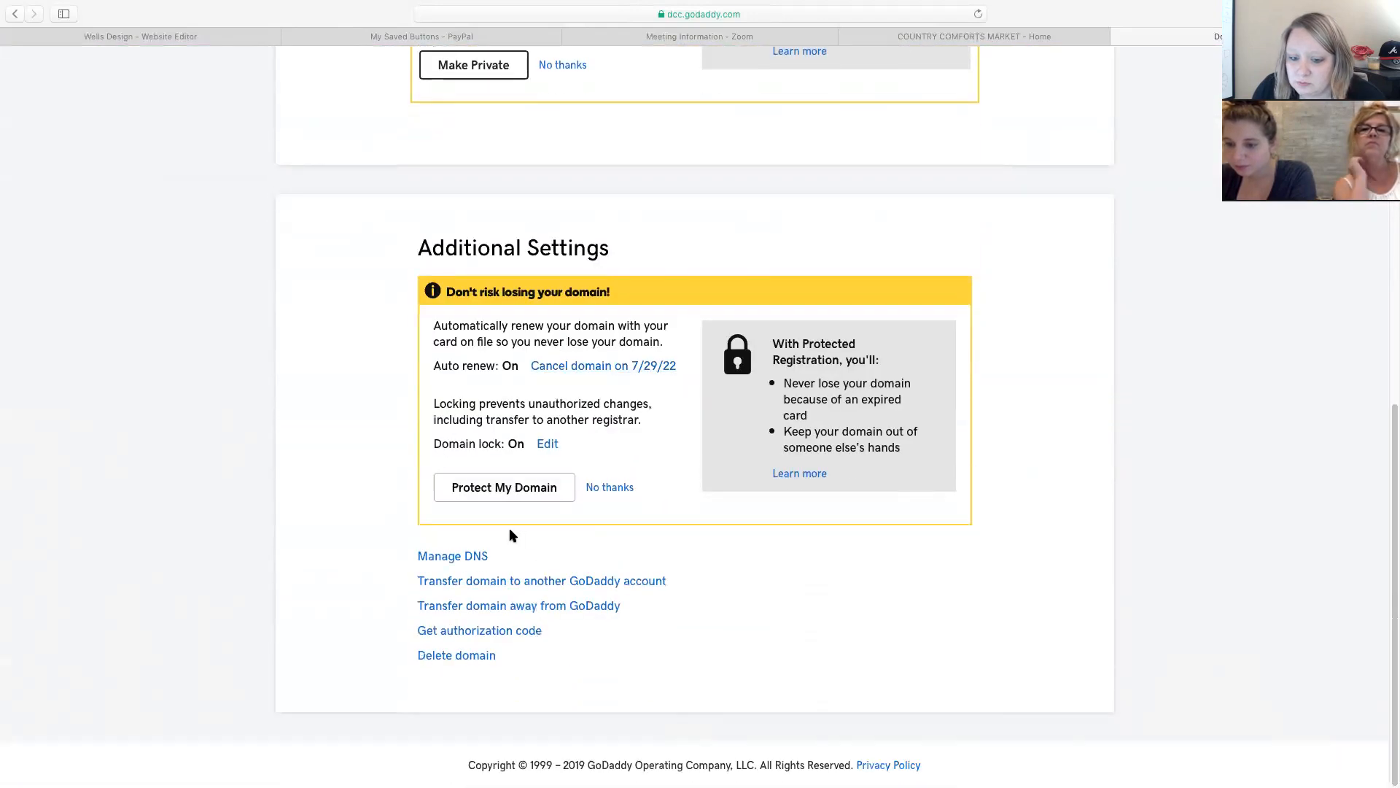
pyautogui.click(452, 557)
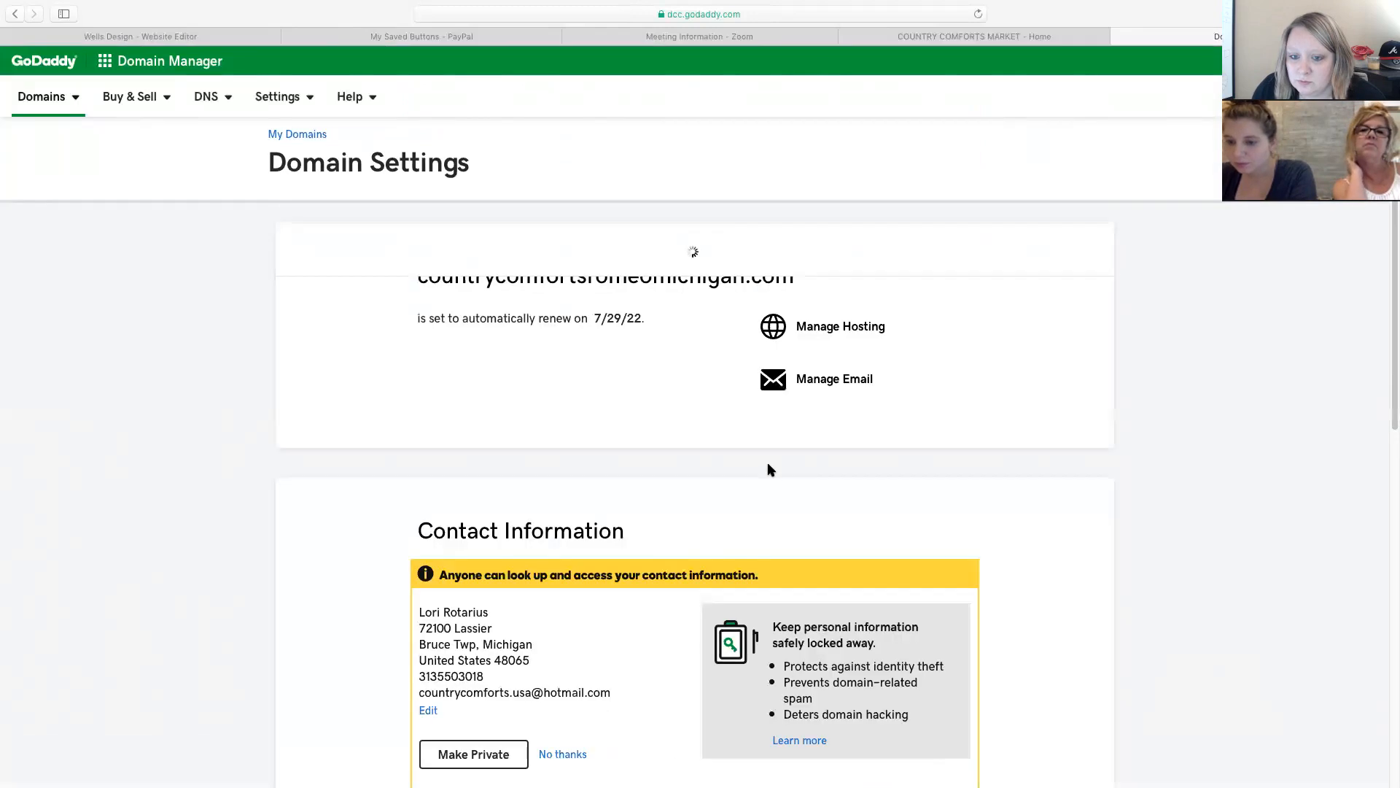
pyautogui.scroll(-20, 769, 469)
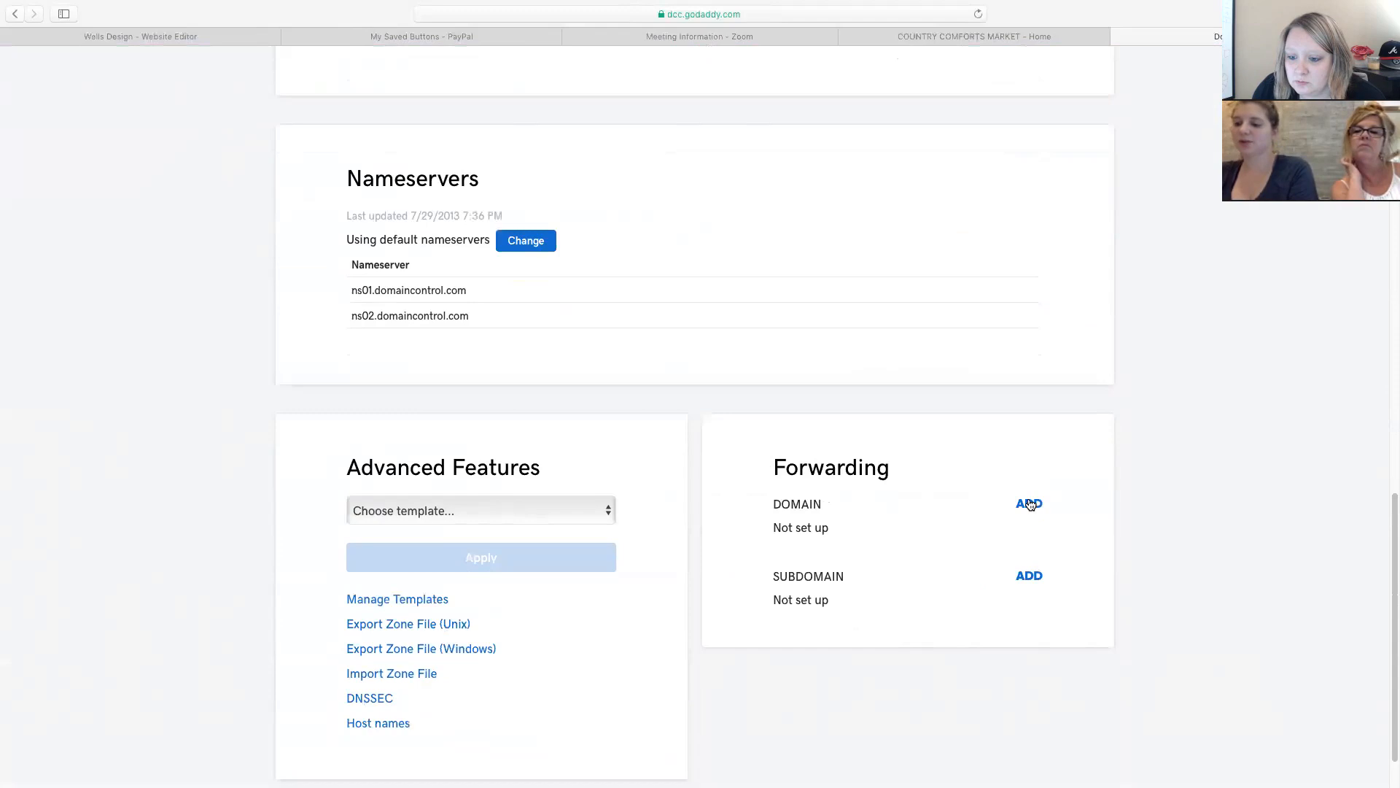
pyautogui.click(1030, 505)
pyautogui.click(830, 582)
pyautogui.click(828, 586)
# Copy the live site's address into the forward destination, remove the stray slash, and save.
pyautogui.click(931, 571)
pyautogui.click(1040, 42)
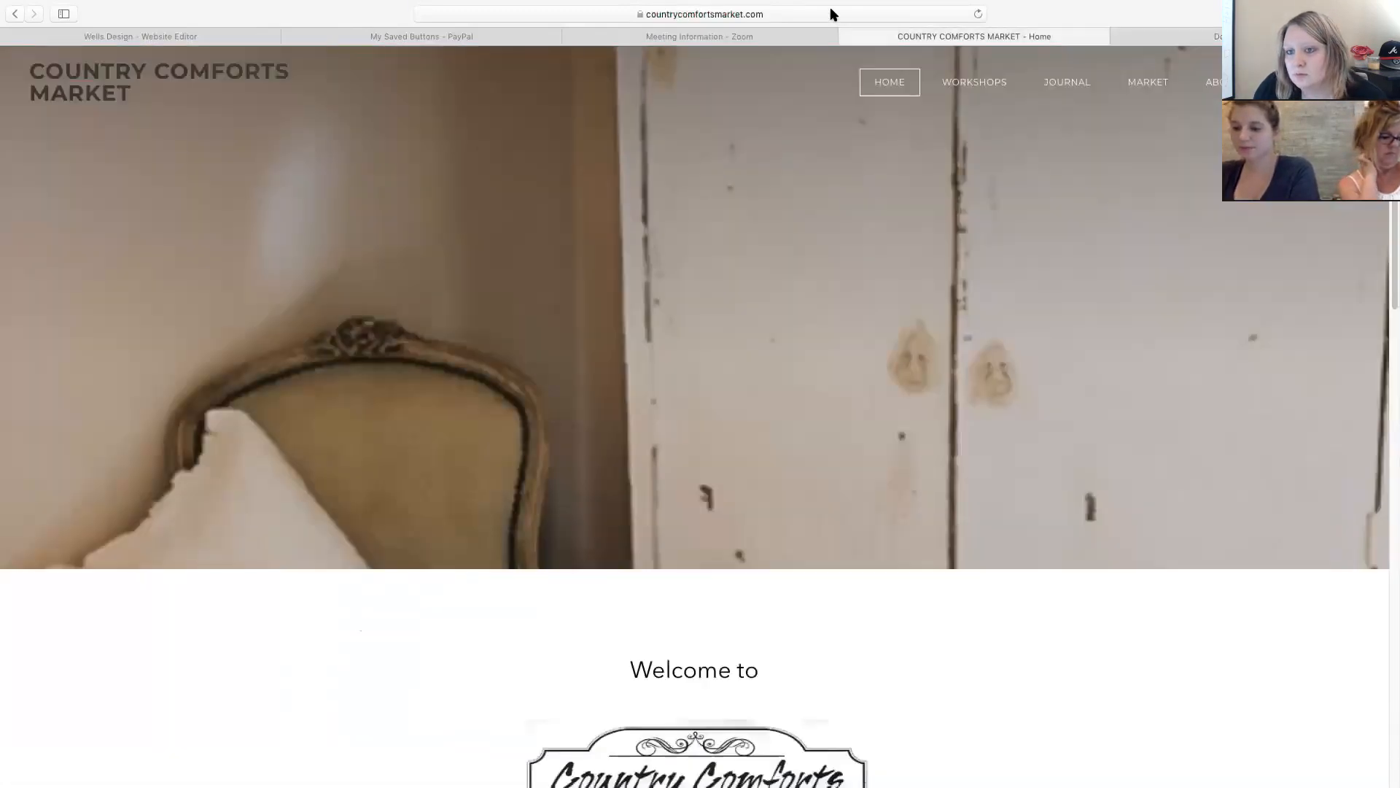
pyautogui.click(830, 11)
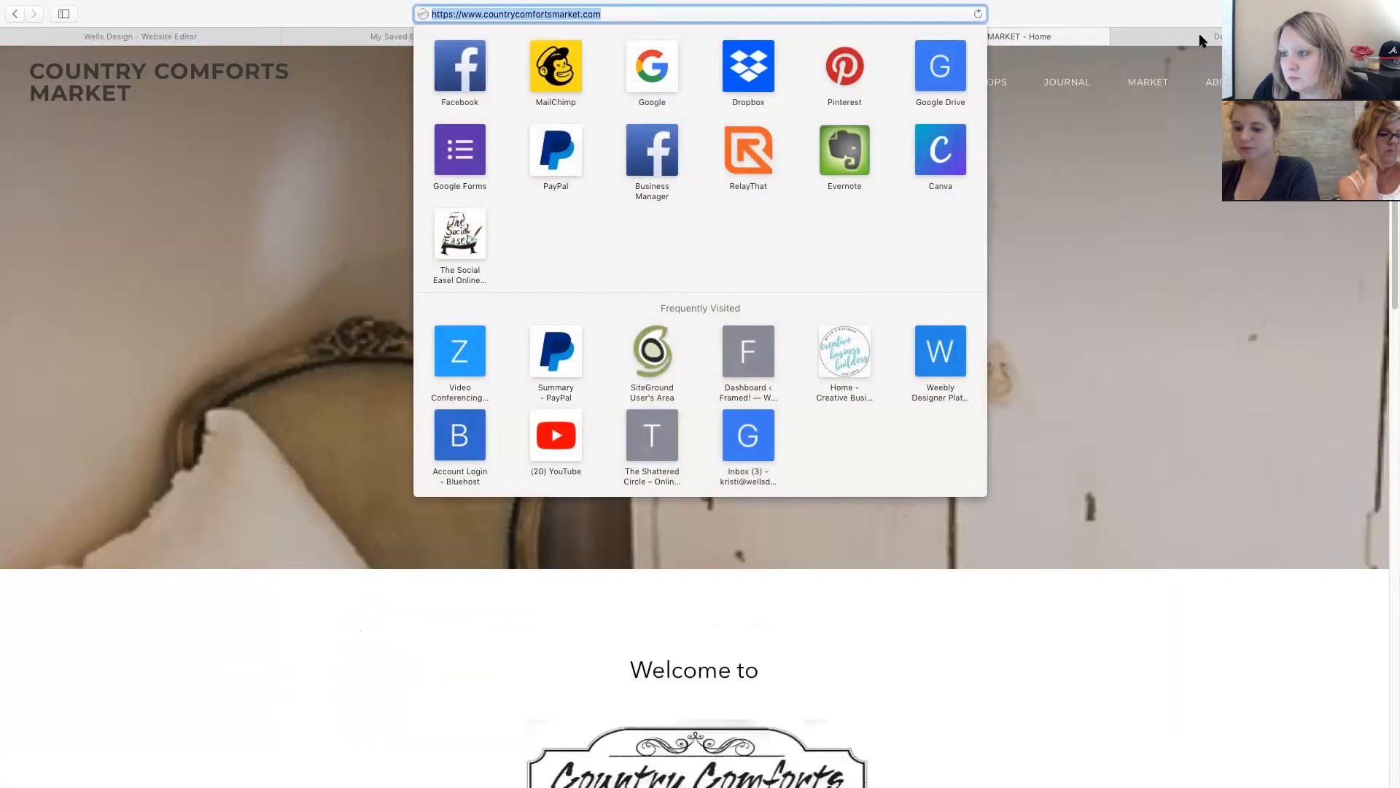
pyautogui.click(1202, 41)
pyautogui.press('super+v')
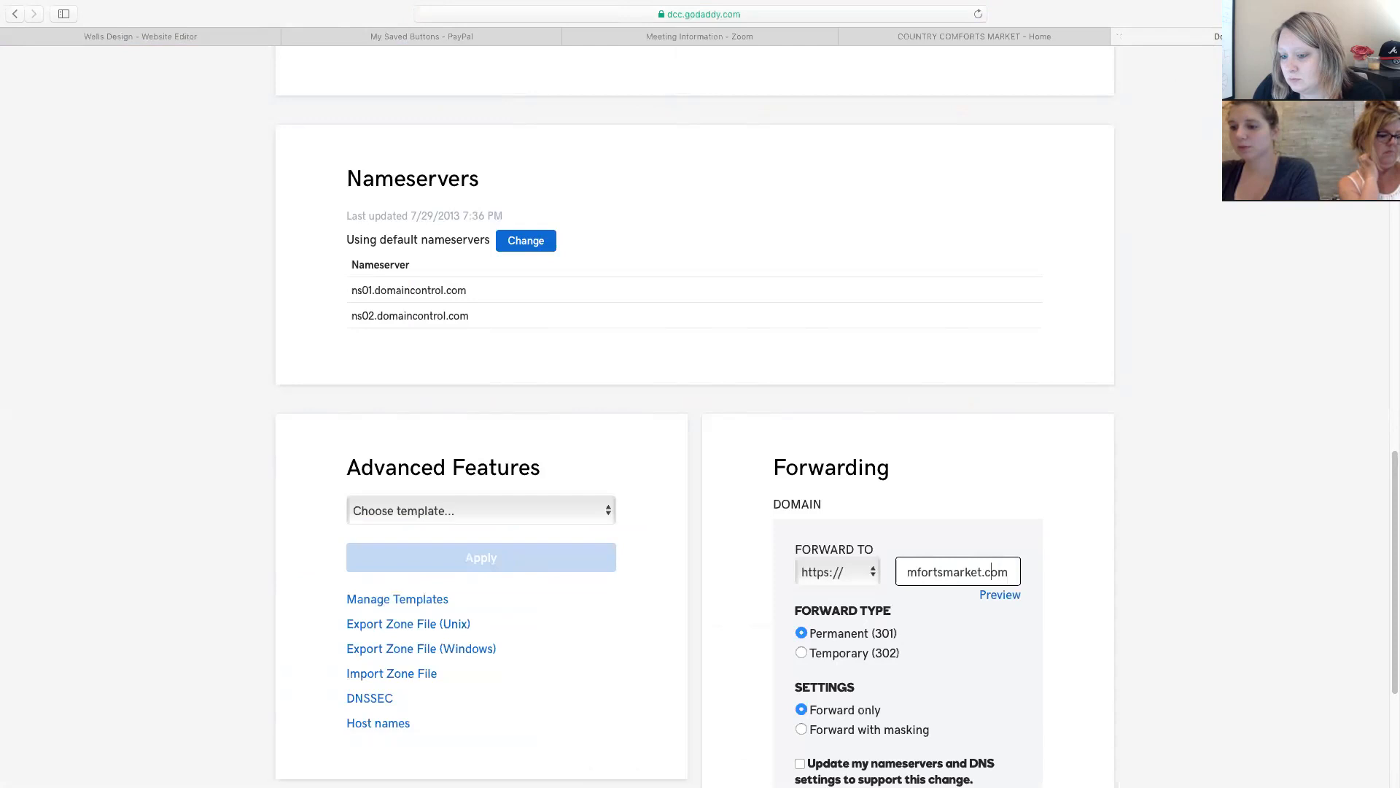
pyautogui.press('Left')
pyautogui.press('Left')
pyautogui.press('Left')
pyautogui.press('Left')
pyautogui.press('Left')
pyautogui.press('Left')
pyautogui.press('Left')
pyautogui.press('Left')
pyautogui.press('Left')
pyautogui.press('Left')
pyautogui.press('Left')
pyautogui.press('Left')
pyautogui.press('Left')
pyautogui.press('Left')
pyautogui.press('Left')
pyautogui.press('Left')
pyautogui.press('Left')
pyautogui.press('Left')
pyautogui.press('Left')
pyautogui.press('Left')
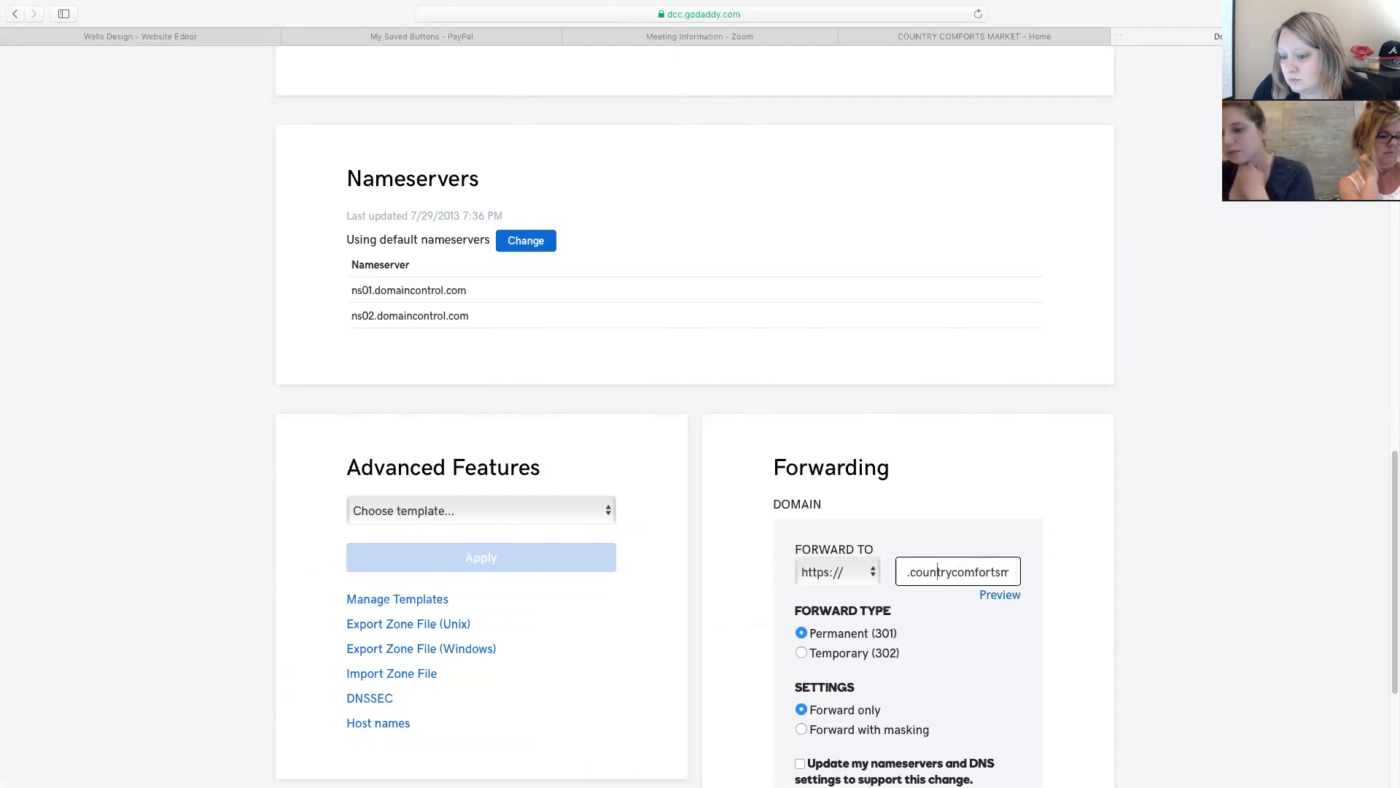
pyautogui.press('Left')
pyautogui.press('Left')
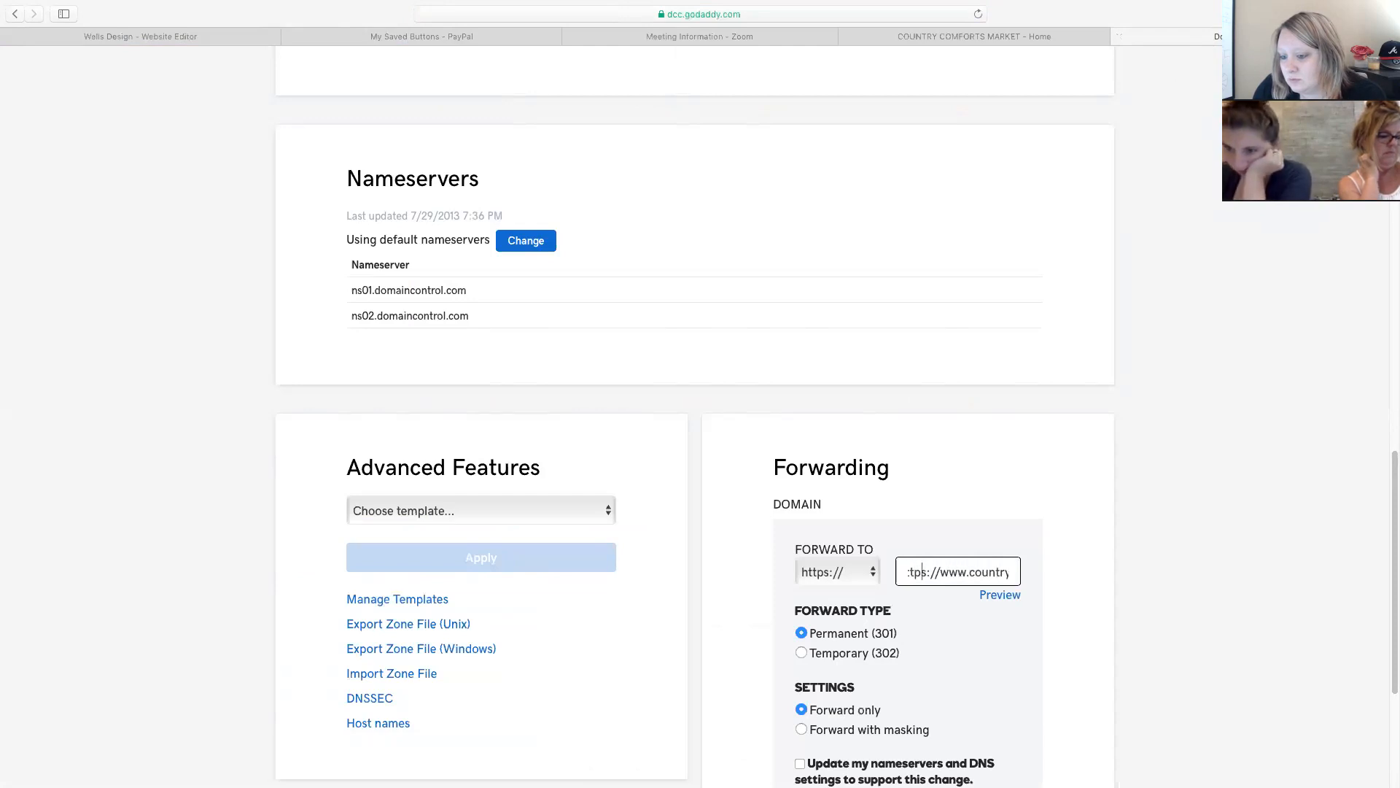
pyautogui.press('BackSpace')
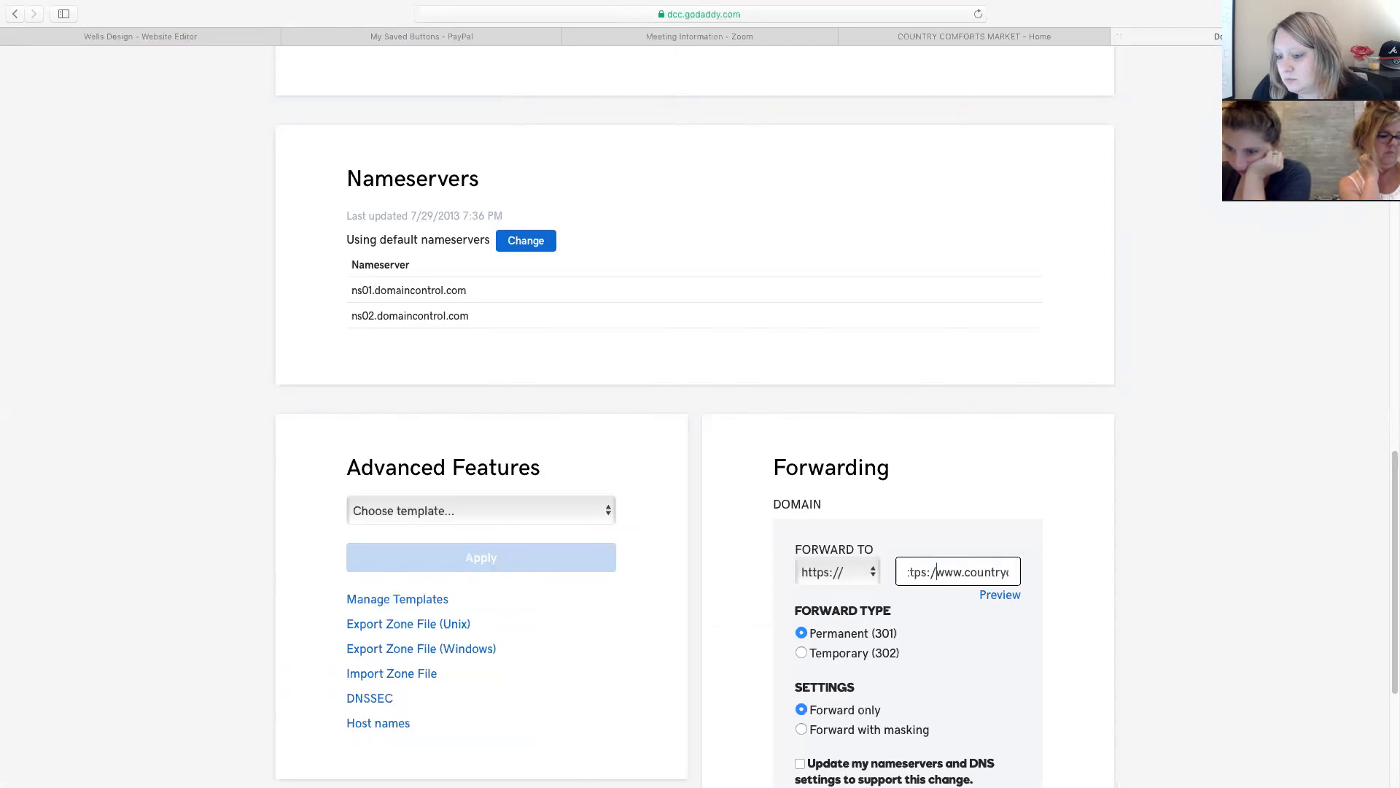
pyautogui.scroll(-5, 981, 572)
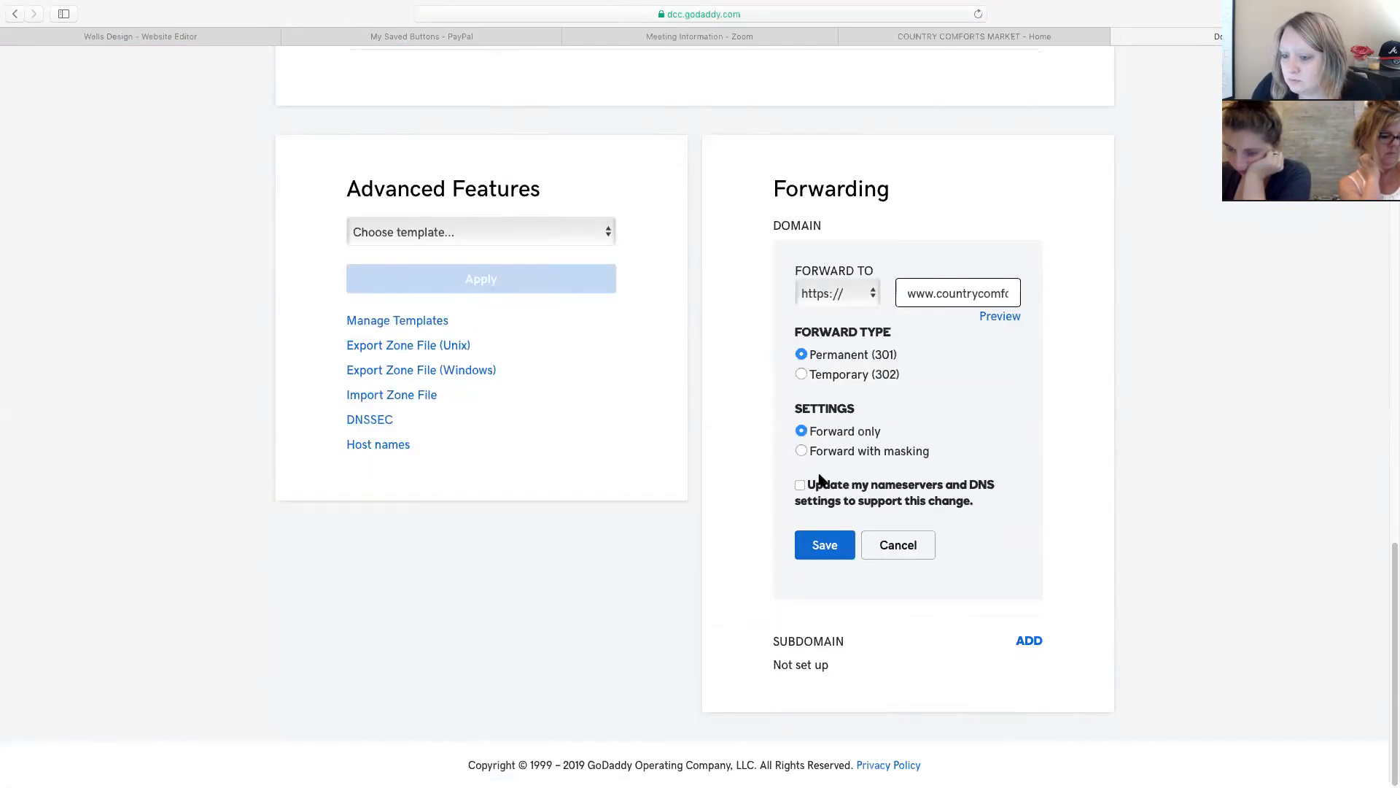
pyautogui.click(824, 545)
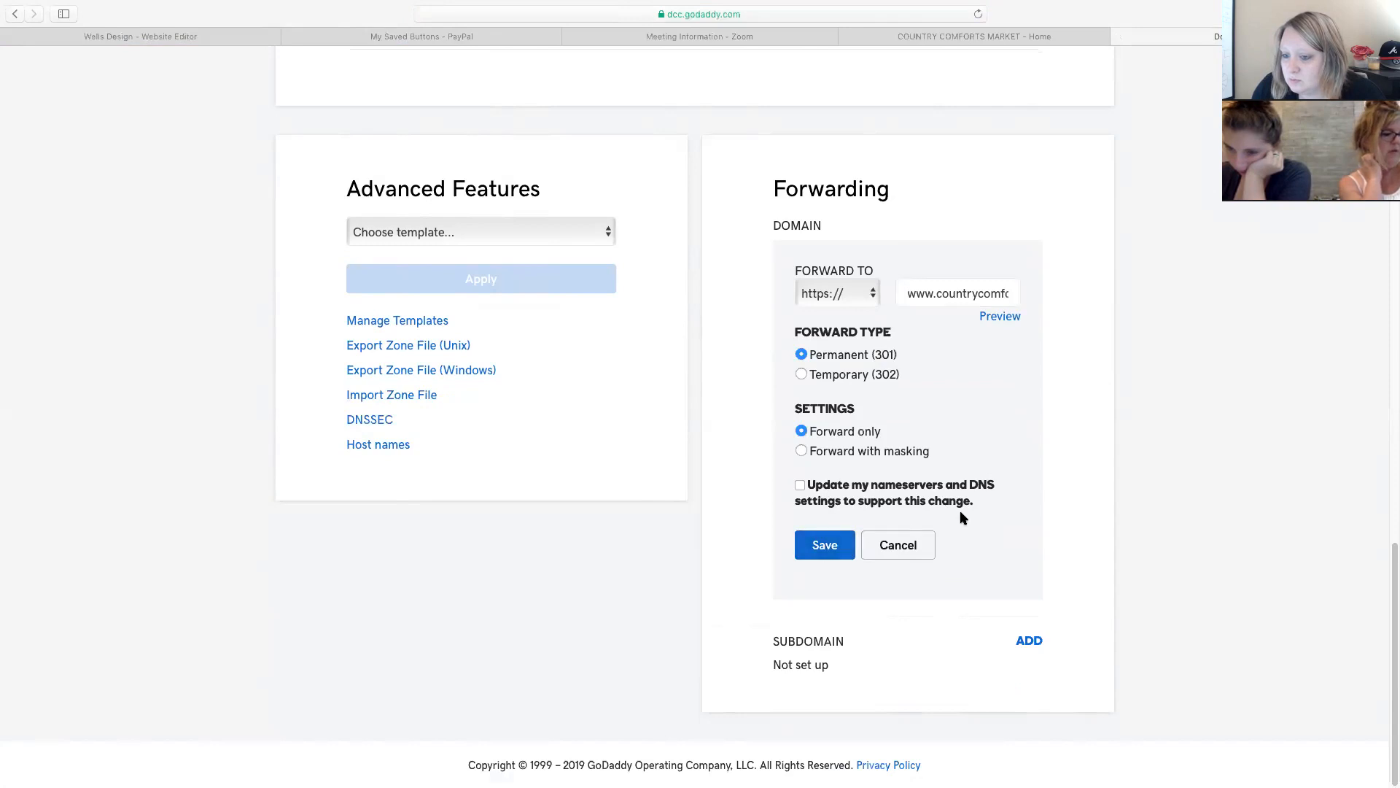
pyautogui.click(832, 549)
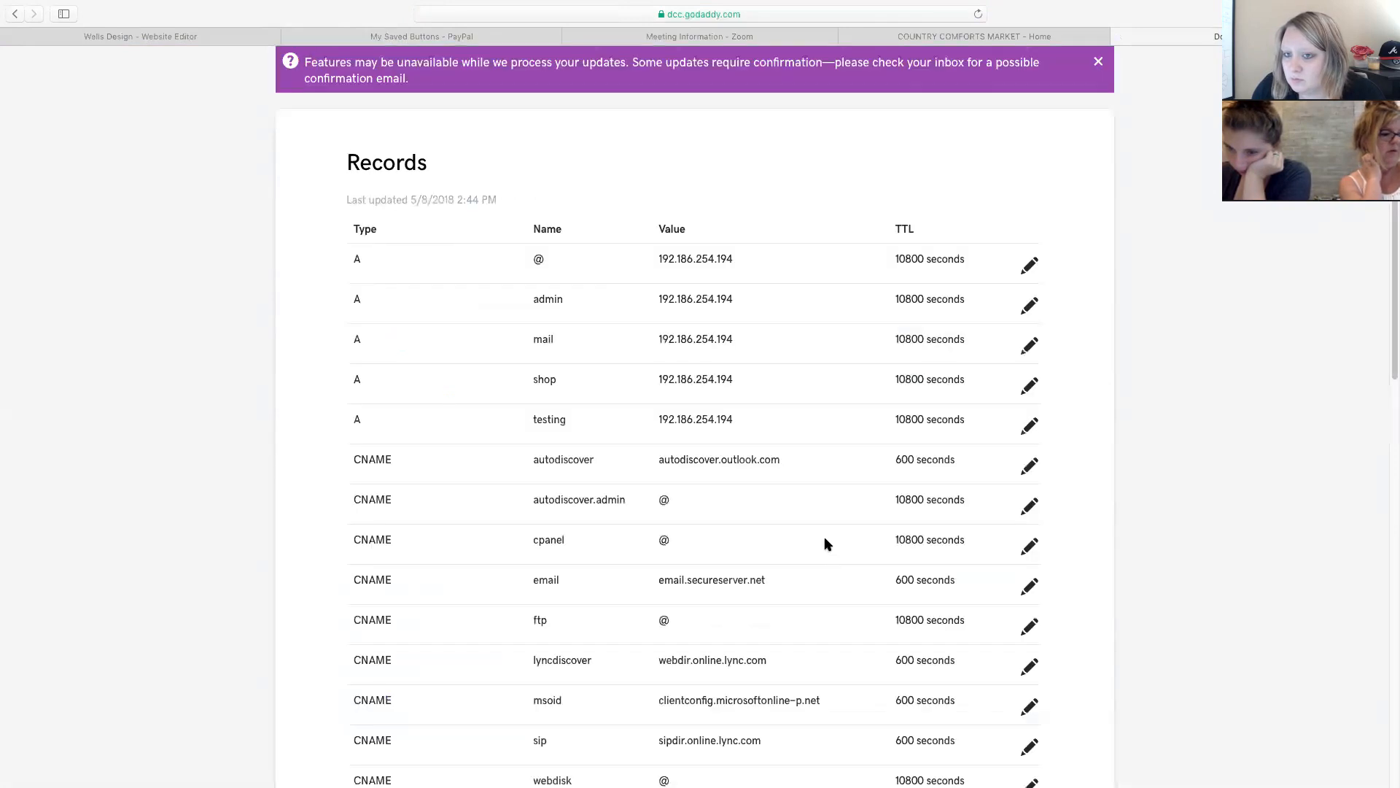
# Leave the DNS Management page for the Wells Design - Website Editor tab.
pyautogui.scroll(-12, 824, 543)
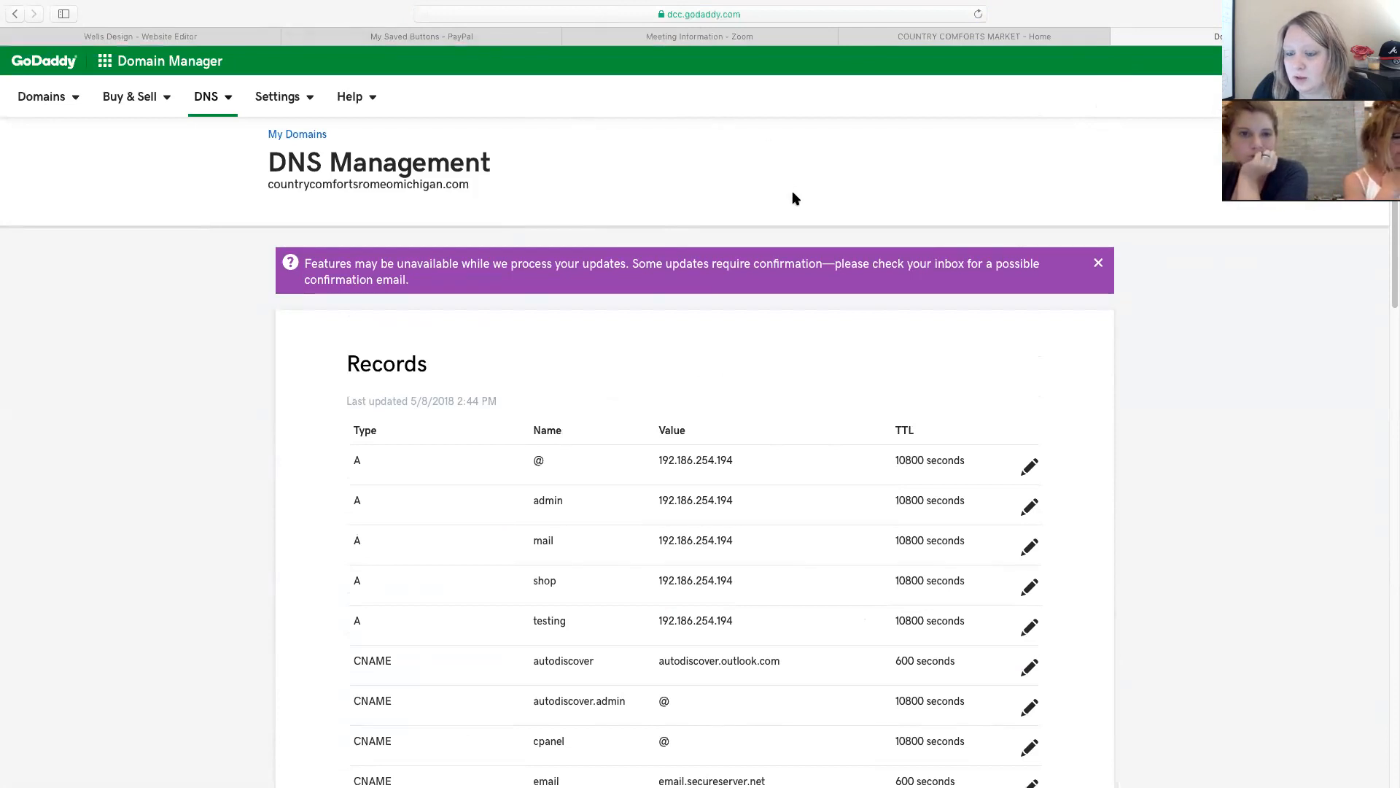
pyautogui.click(171, 33)
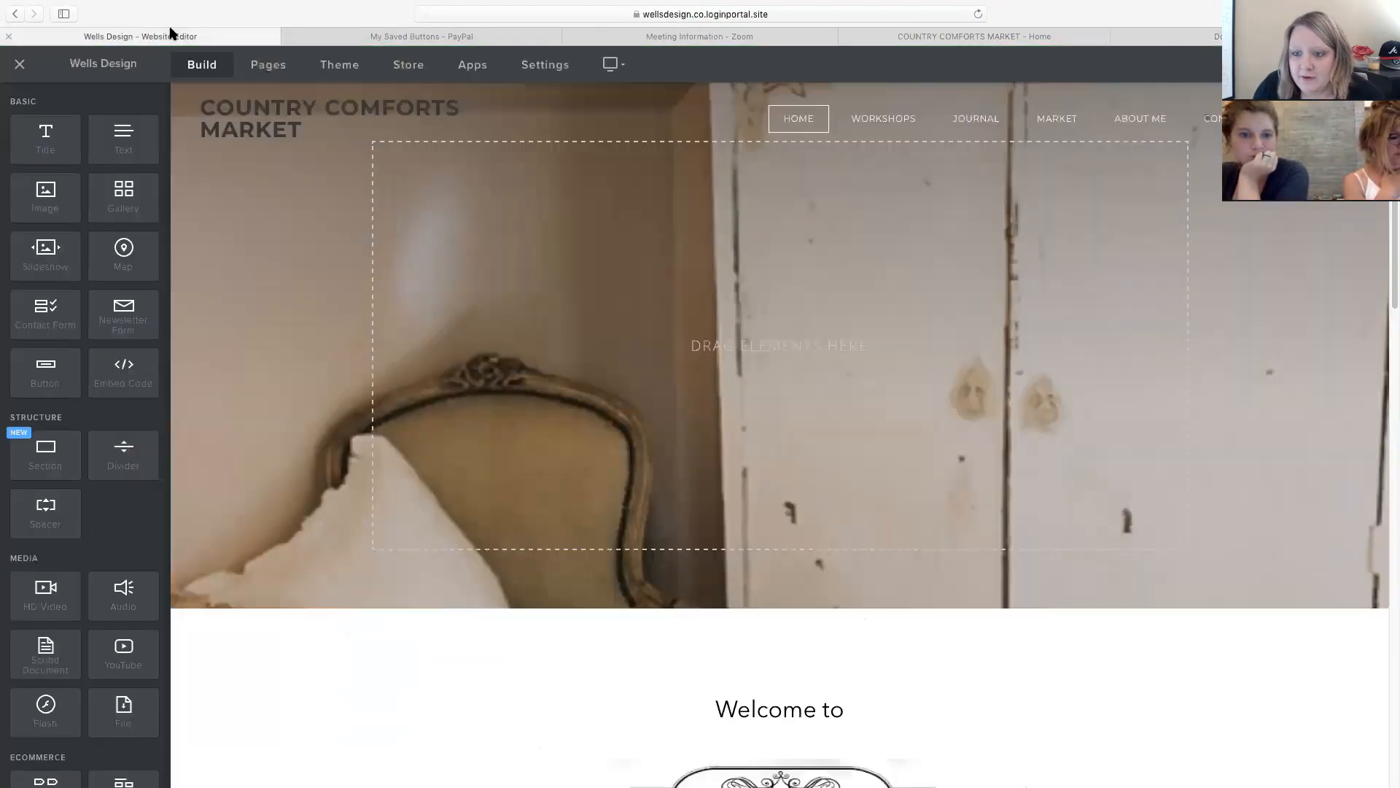